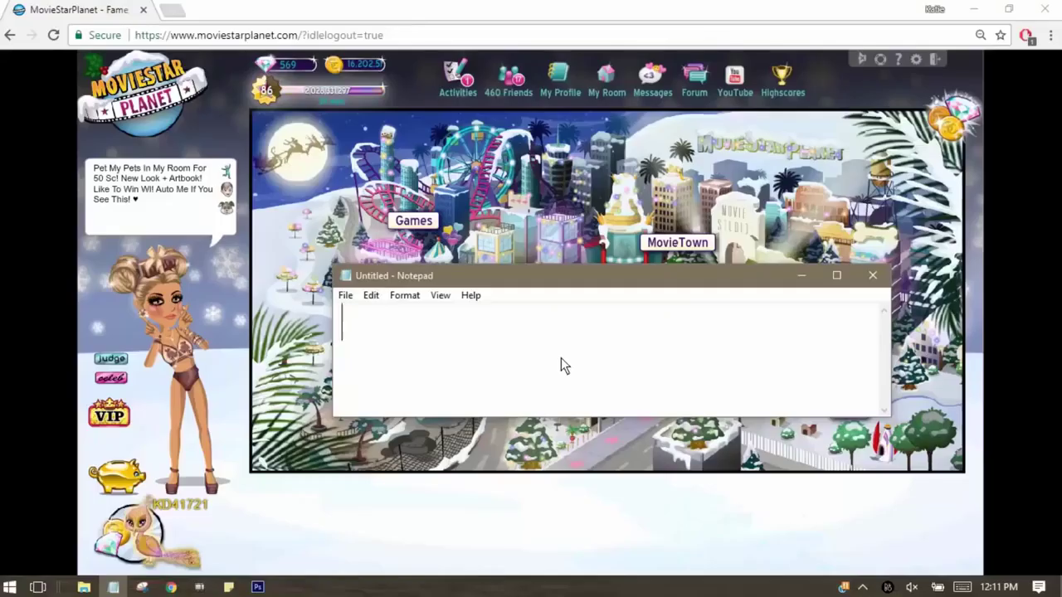
Type the intro note about teaching a few Photoshop basics, tips, and tricks
{"action": "type", "text": "hey guys! so today i'll be t"}
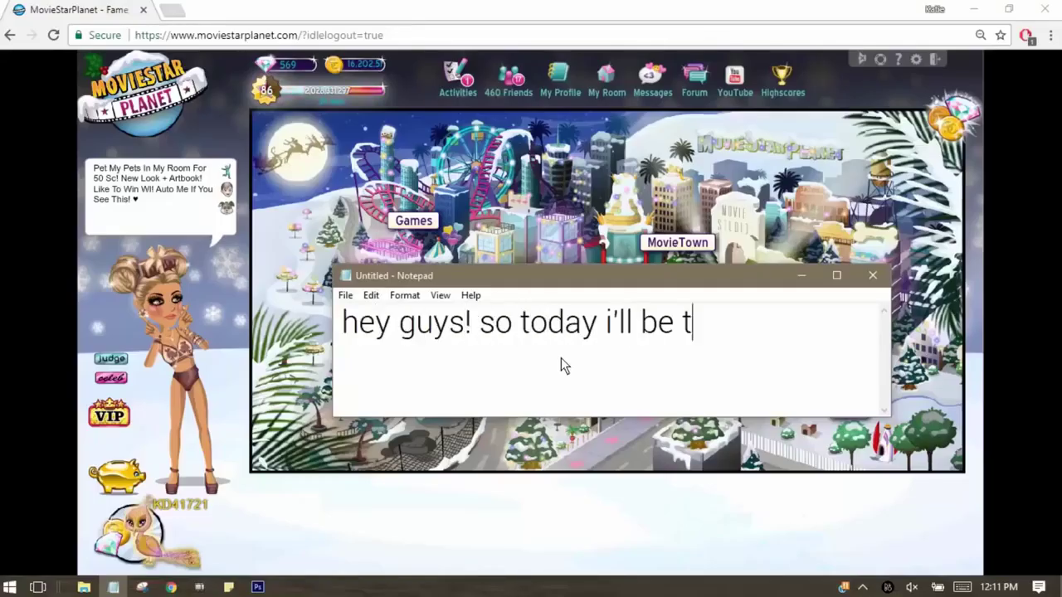
{"action": "type", "text": "eaching you a few photophop basi"}
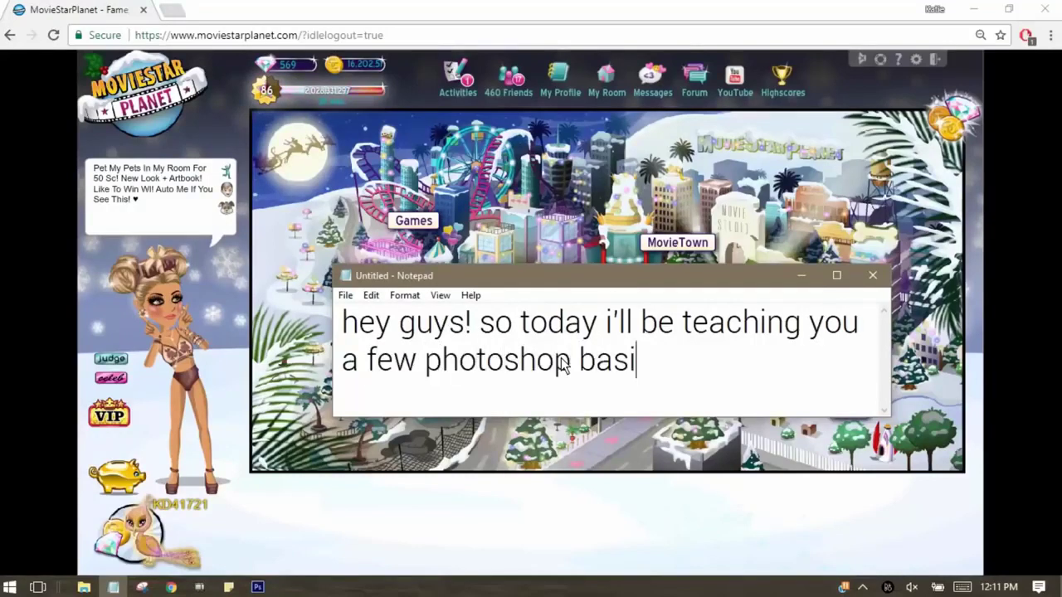
{"action": "type", "text": "cs, tips, and tricks "}
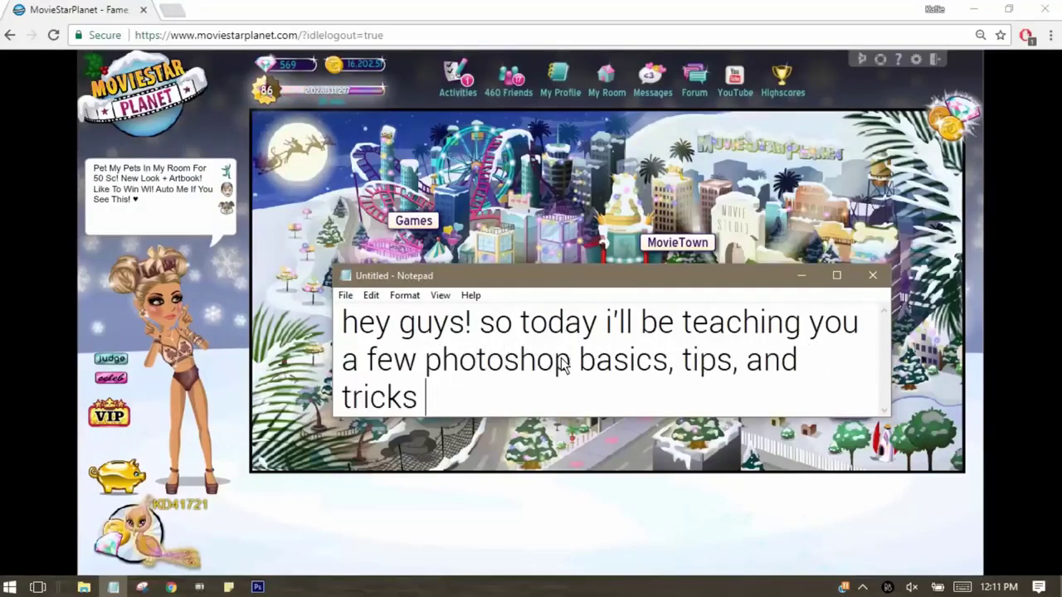
{"action": "type", "text": "diting. you can use the"}
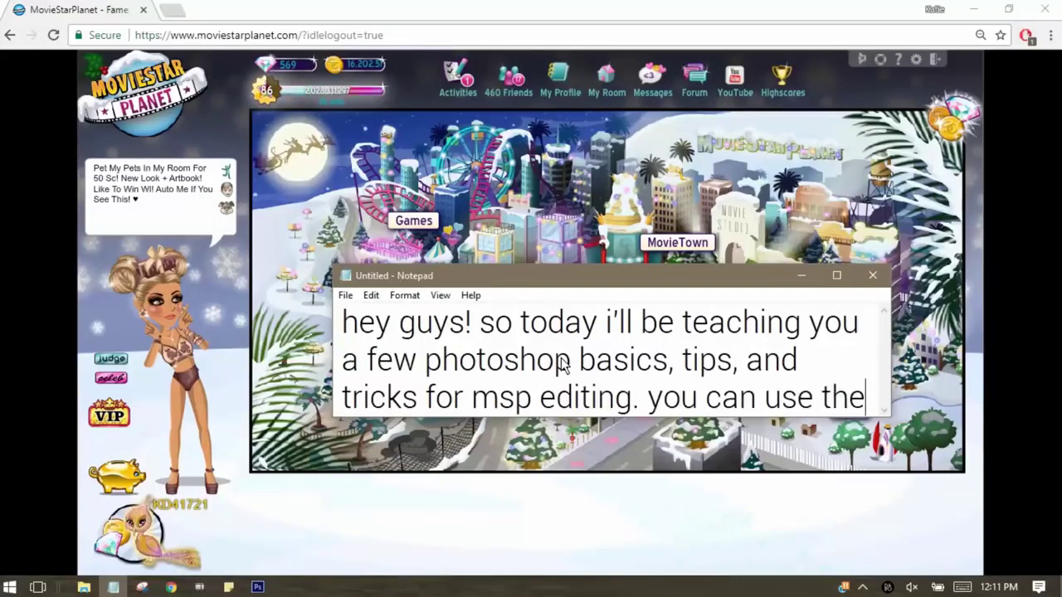
{"action": "type", "text": "se for channel art, thumbnails, edits, etc"}
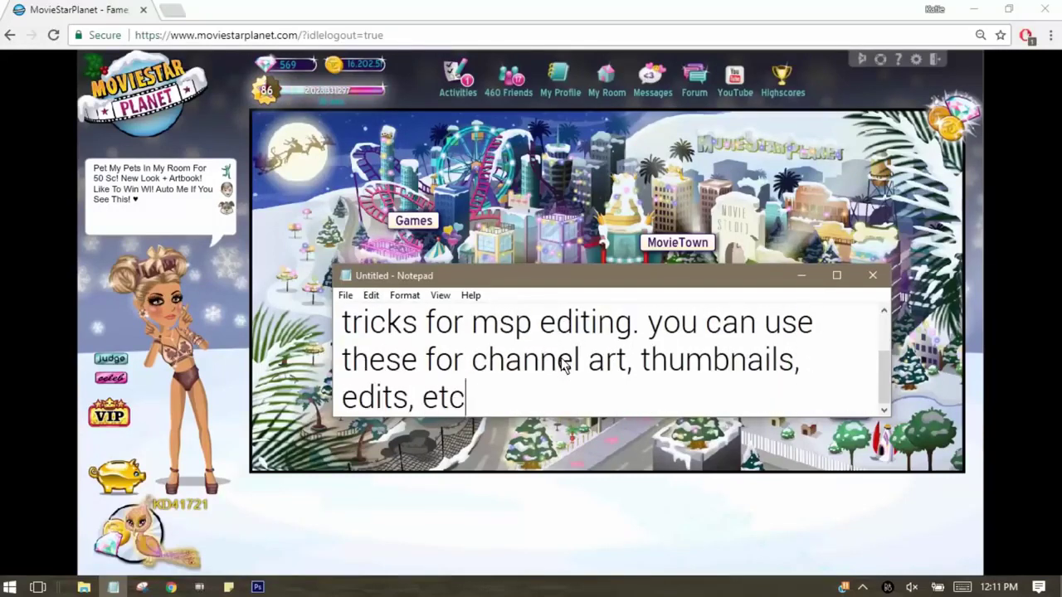
{"action": "type", "text": "."}
Replace it with notes that all you need is Photoshop and the tips may apply elsewhere
{"action": "key", "text": "ctrl+a"}
{"action": "type", "text": "all you need is photoshop"}
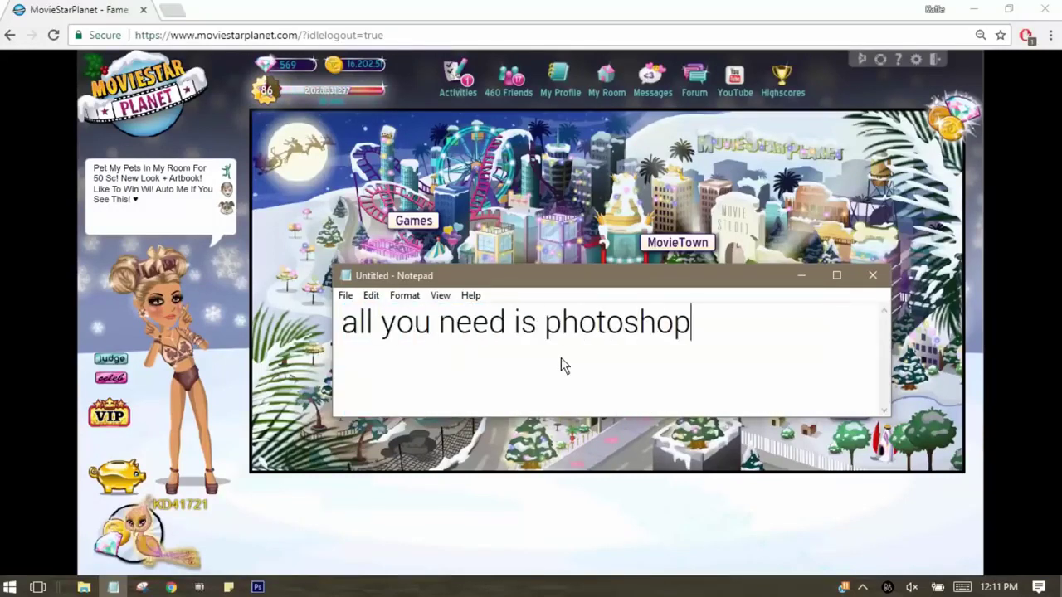
{"action": "key", "text": "ctrl+a"}
{"action": "type", "text": "if you don't have it, "}
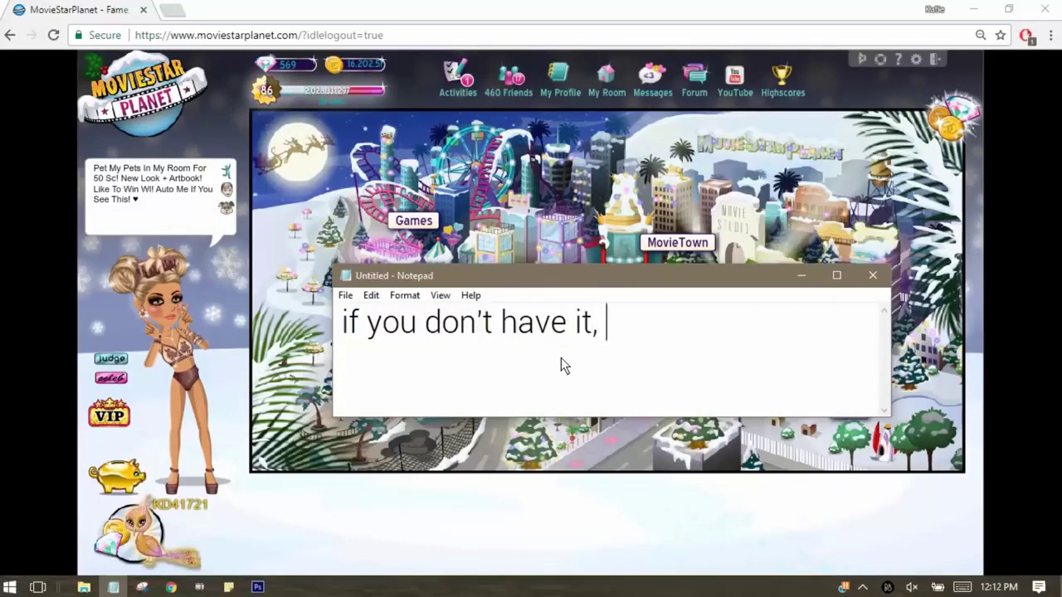
{"action": "type", "text": "keep watching because you sti"}
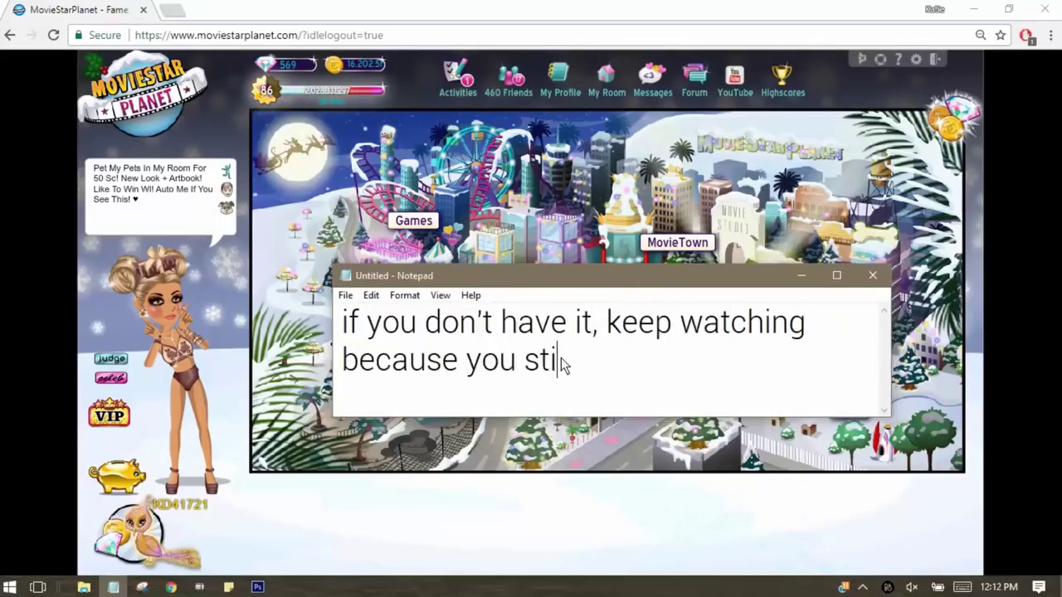
{"action": "key", "text": "BackSpace"}
{"action": "key", "text": "BackSpace"}
{"action": "key", "text": "BackSpace"}
{"action": "key", "text": "BackSpace"}
{"action": "key", "text": "BackSpace"}
{"action": "key", "text": "BackSpace"}
{"action": "key", "text": "BackSpace"}
{"action": "type", "text": "some of these t"}
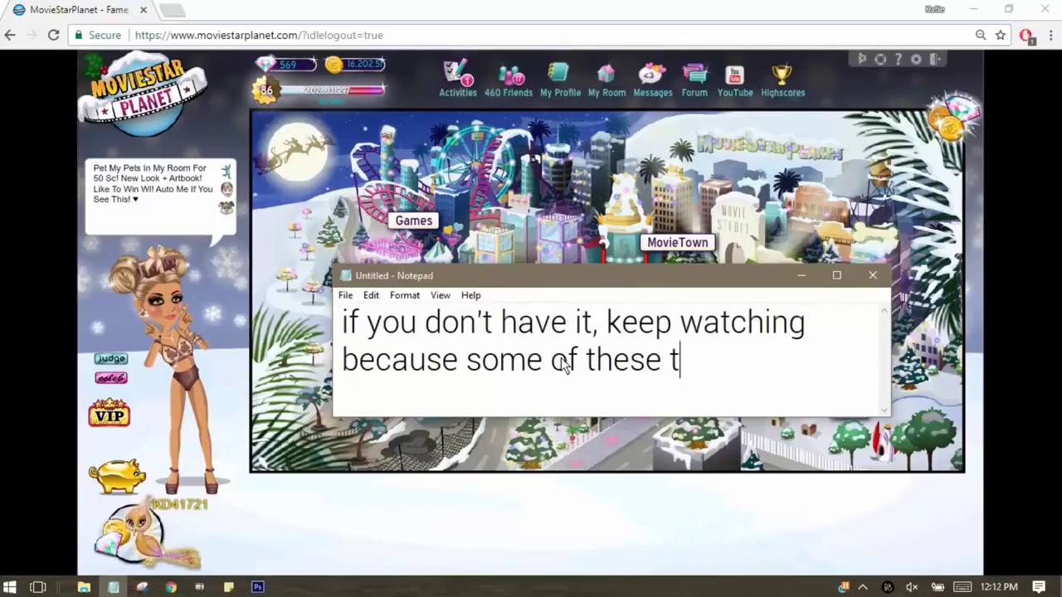
{"action": "type", "text": "ips and tricks may also apply to your editor"}
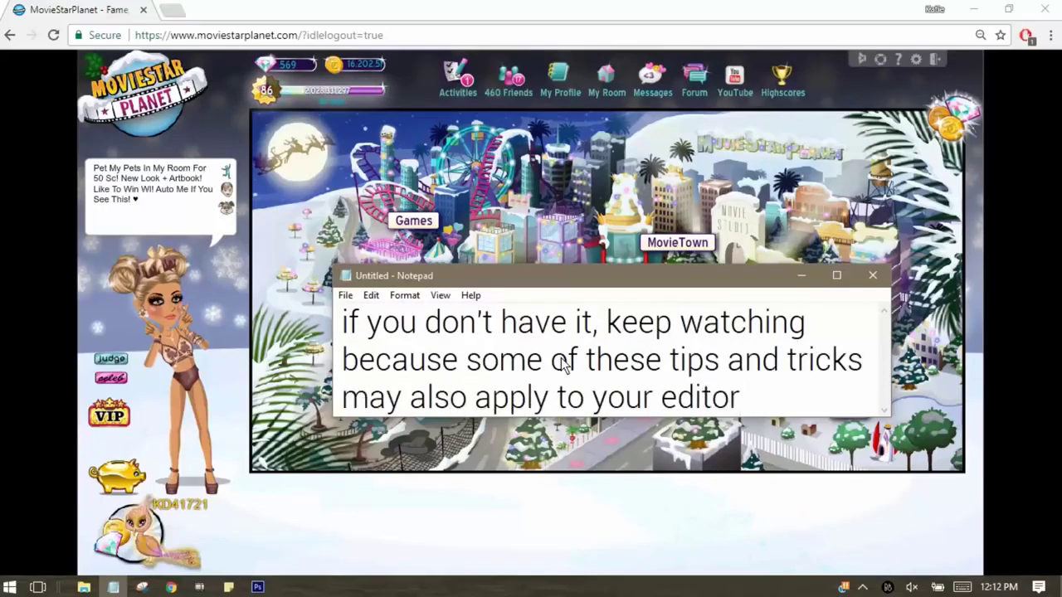
Write a green-screen note: the goal is removing the background color completely
{"action": "key", "text": "ctrl+a"}
{"action": "type", "text": "so, first thing is first."}
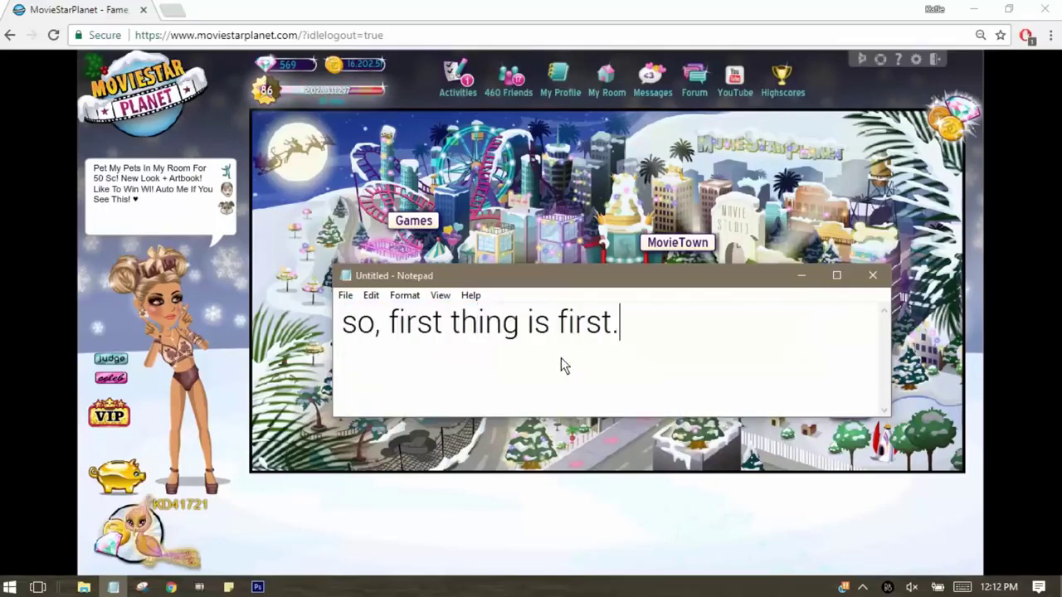
{"action": "type", "text": " g"}
{"action": "key", "text": "BackSpace"}
{"action": "type", "text": "the gereens"}
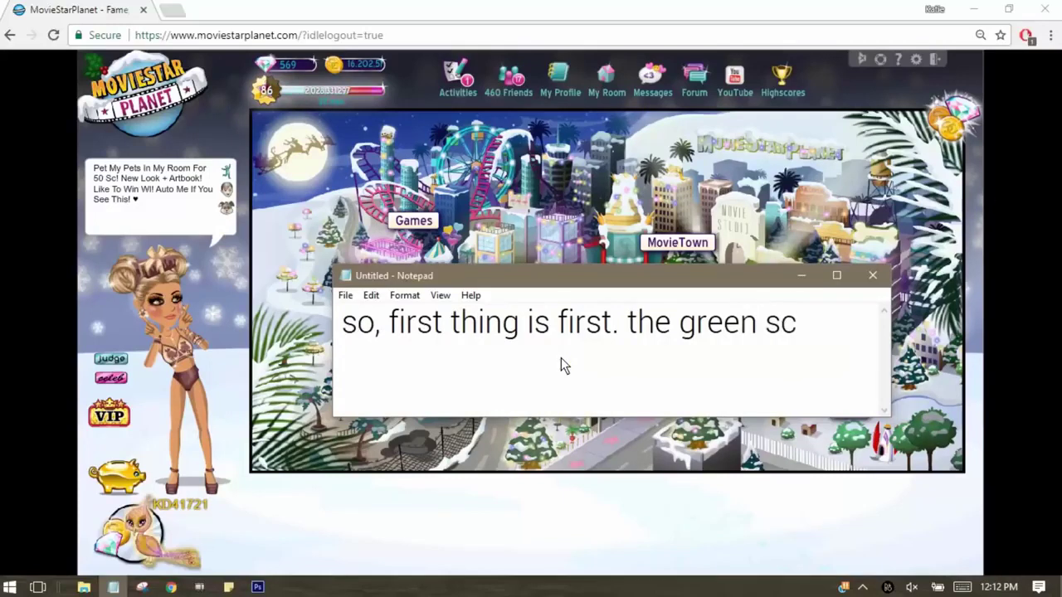
{"action": "type", "text": "reen. so the gol"}
{"action": "key", "text": "BackSpace"}
{"action": "type", "text": "al hrtr"}
{"action": "key", "text": "BackSpace"}
{"action": "key", "text": "BackSpace"}
{"action": "key", "text": "BackSpace"}
{"action": "type", "text": "ere is "}
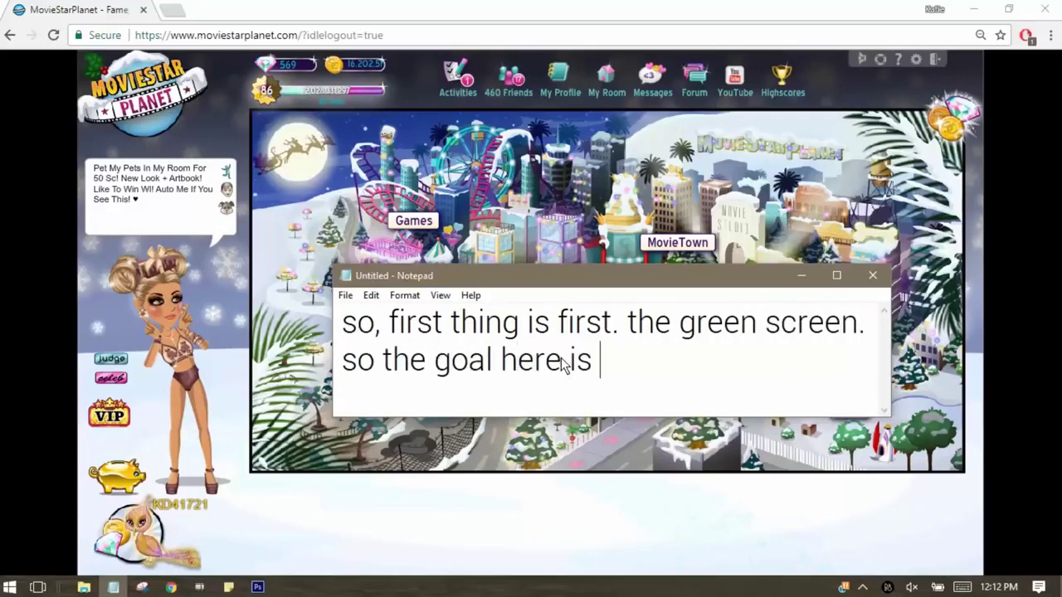
{"action": "type", "text": "to ge"}
{"action": "type", "text": "ckground co"}
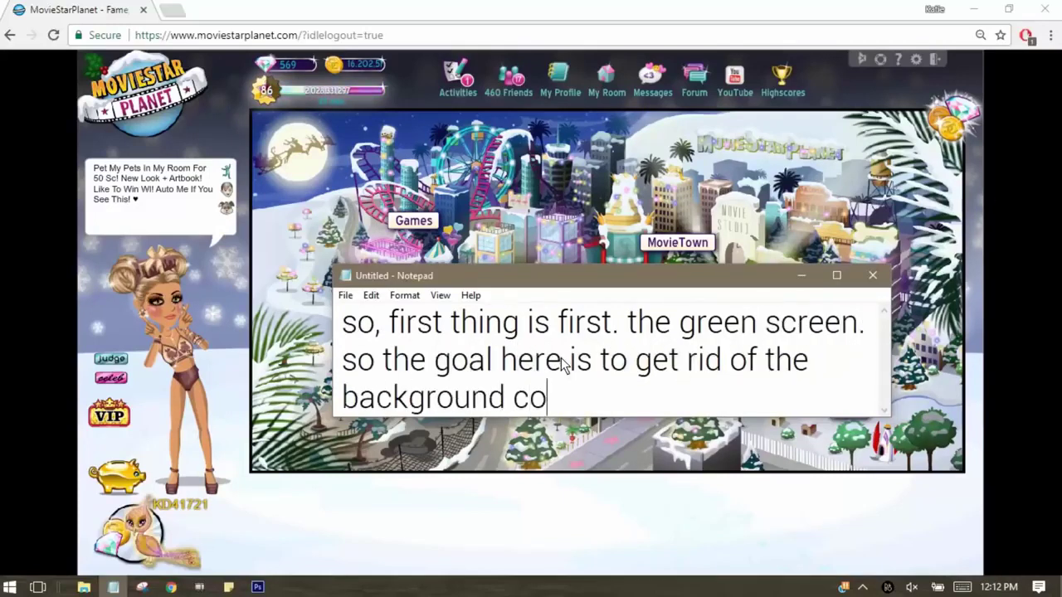
{"action": "type", "text": "lor COMPLETELY, wit"}
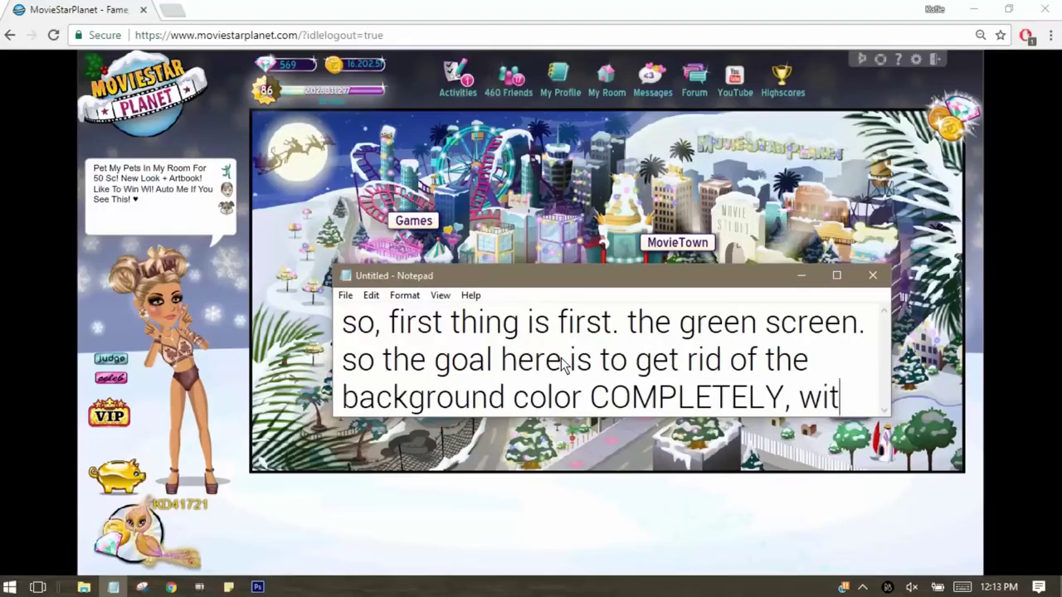
{"action": "type", "text": "hout making the edges of your "}
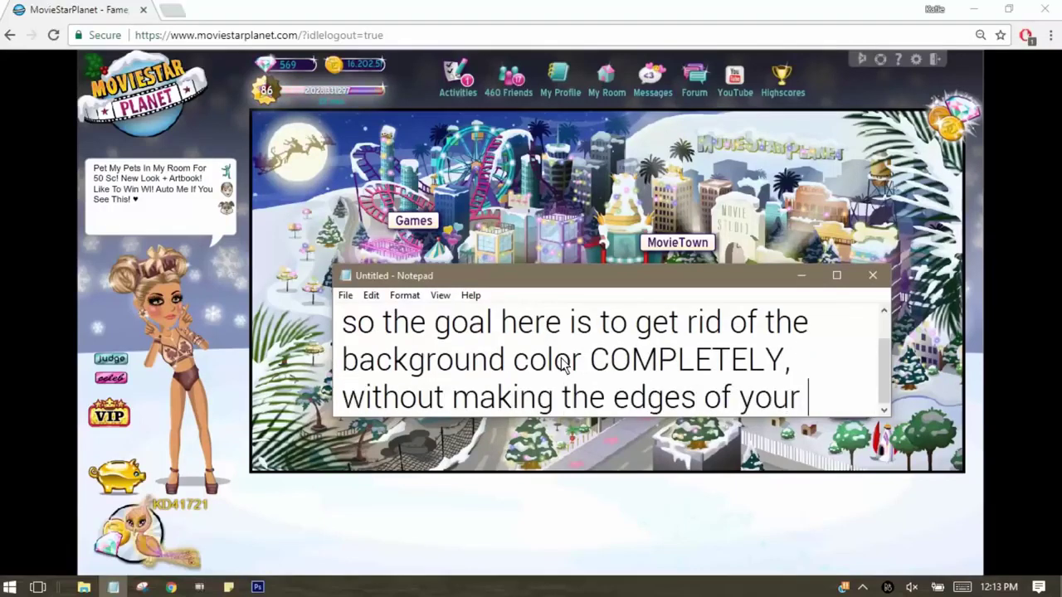
{"action": "type", "text": "moviestar look rough"}
Swap in an apology, then the Chrome-user instructions ending 'click on the black'
{"action": "key", "text": "ctrl+a"}
{"action": "key", "text": "BackSpace"}
{"action": "type", "text": "i'm sorry, th"}
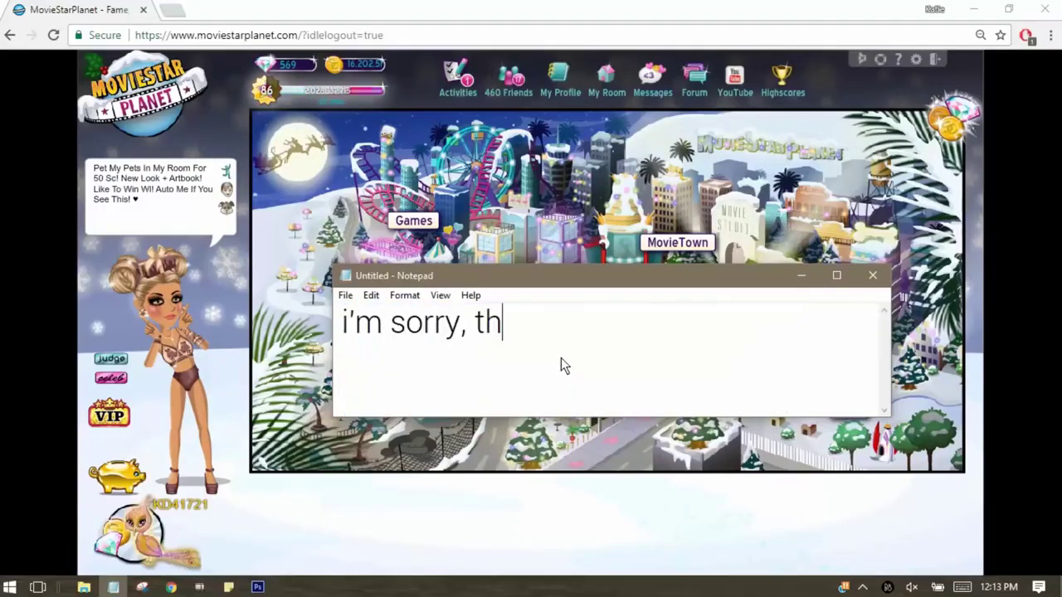
{"action": "type", "text": "at was a bad explanation, but y"}
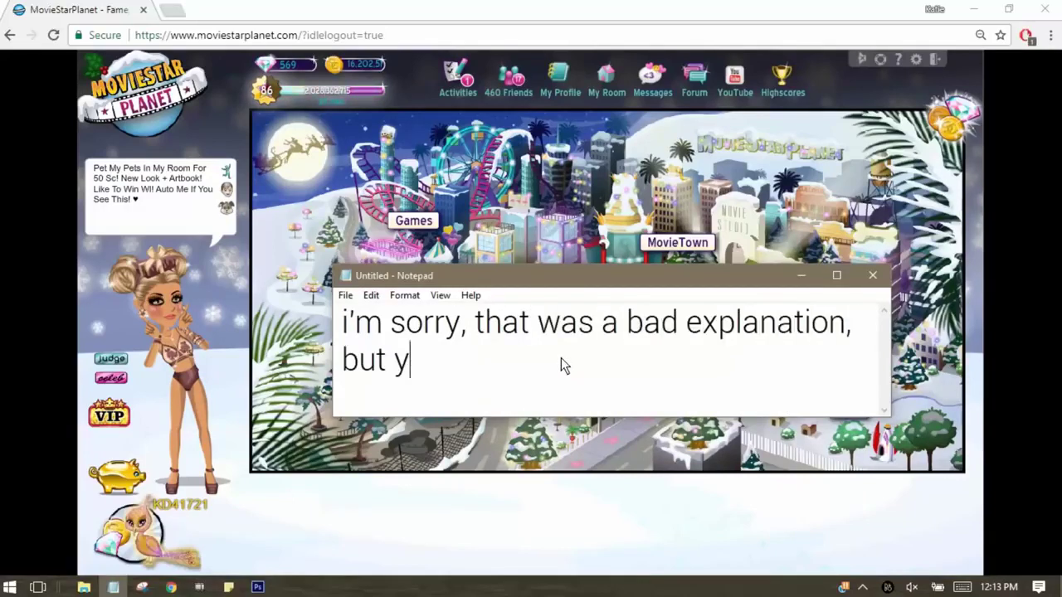
{"action": "type", "text": "ou will see what i me"}
{"action": "key", "text": "ctrl+a"}
{"action": "key", "text": "BackSpace"}
{"action": "type", "text": "first, if "}
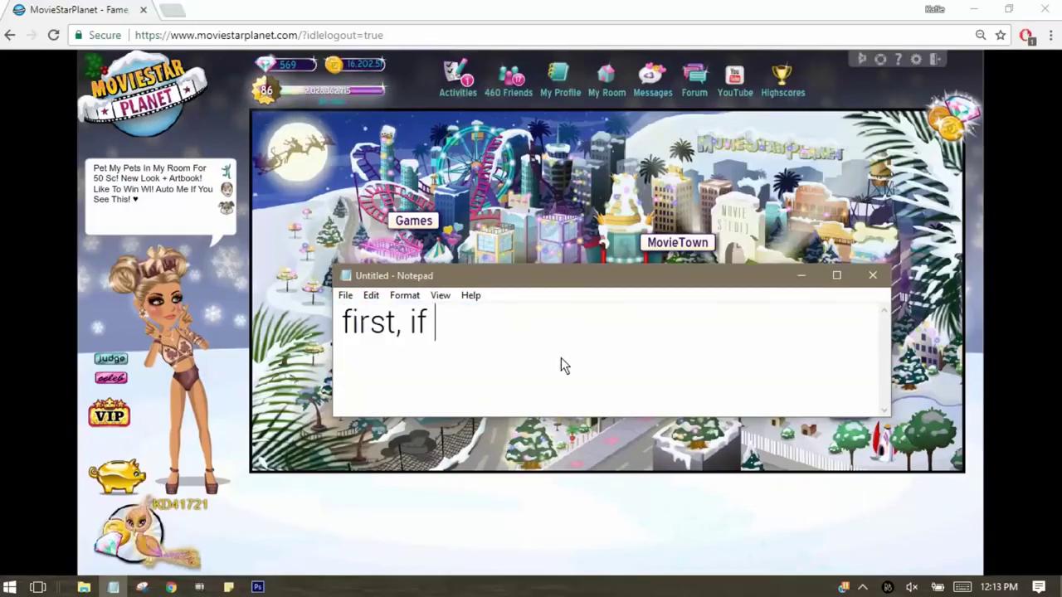
{"action": "type", "text": "you are a chrome user, do what i do. "}
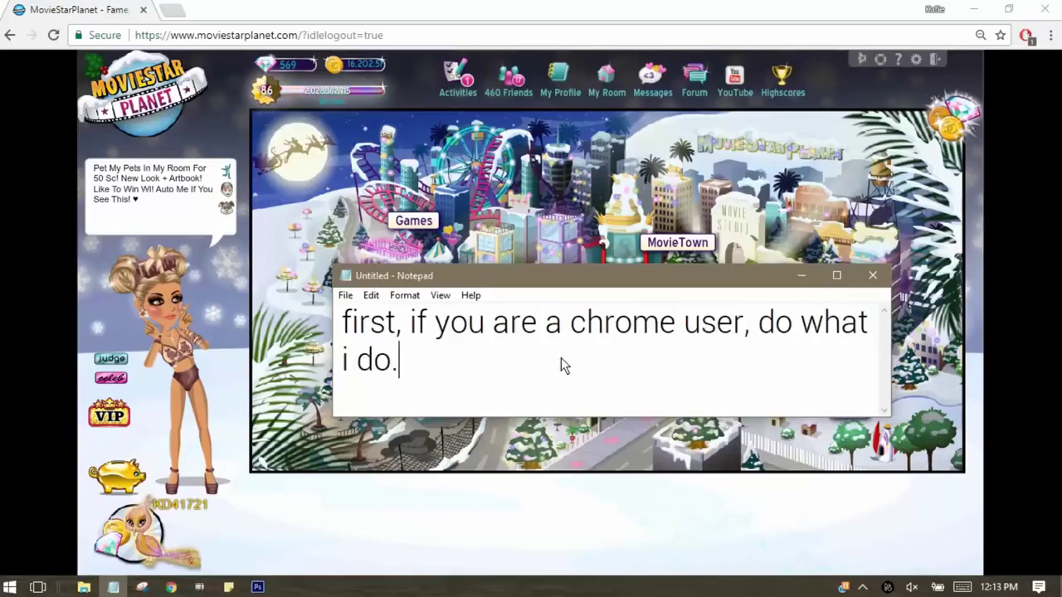
{"action": "type", "text": "click on the black "}
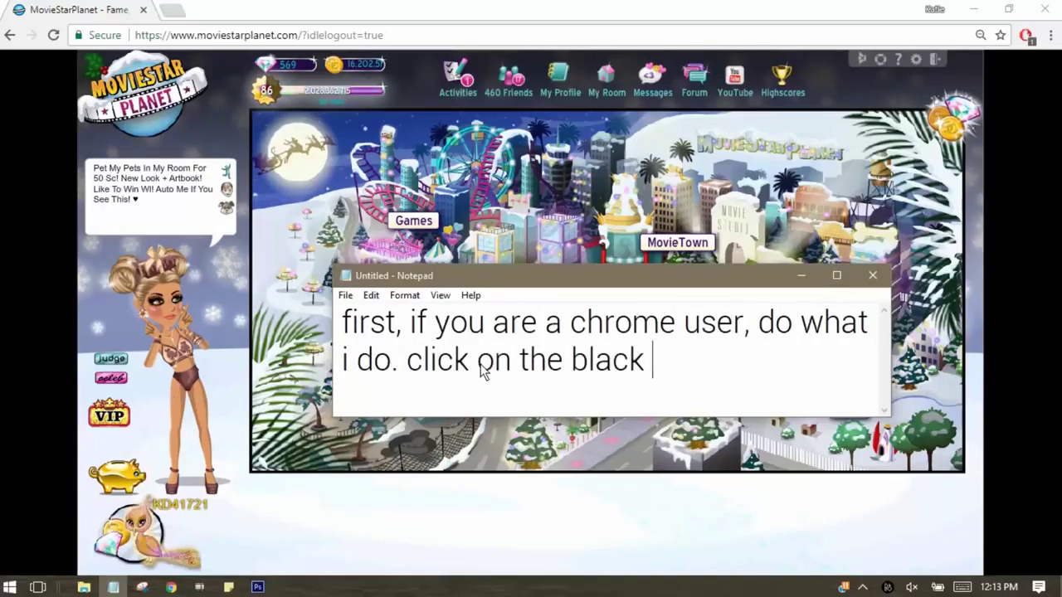
{"action": "type", "text": "on the sid"}
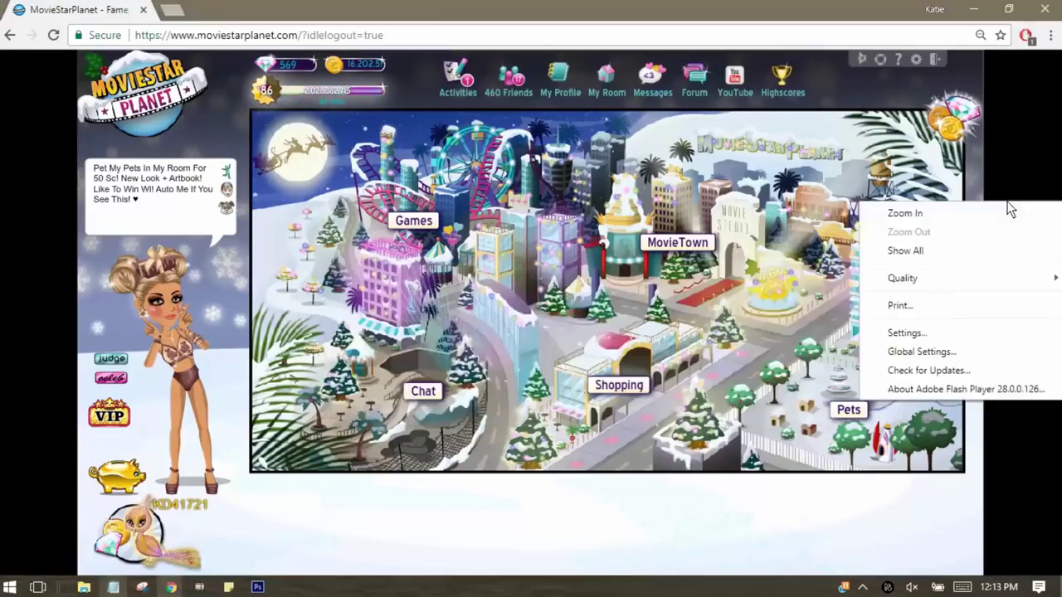
{"action": "type", "text": ". press quali"}
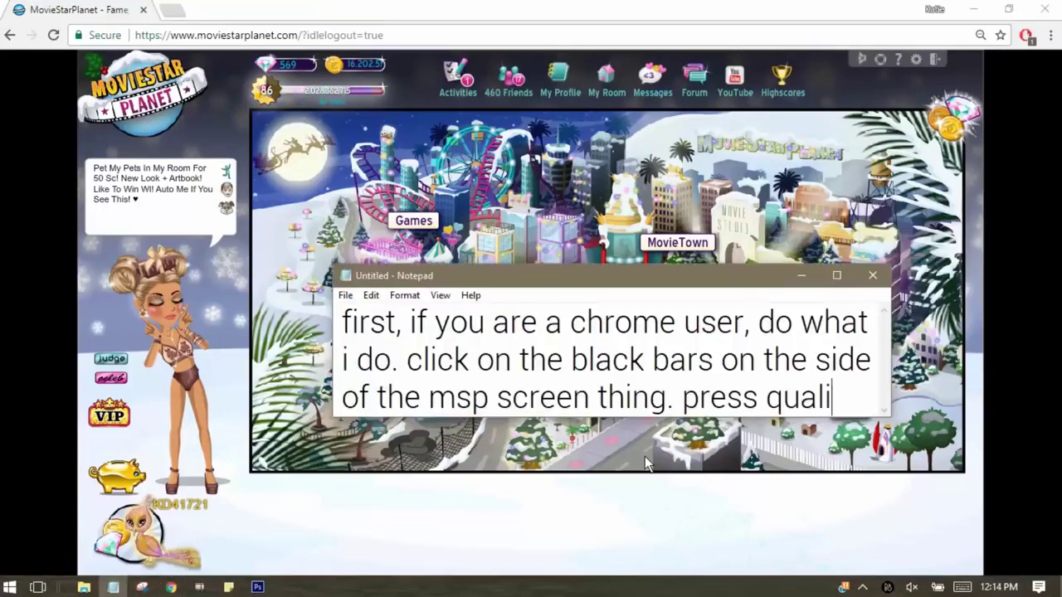
{"action": "type", "text": "ty, then select 'high'"}
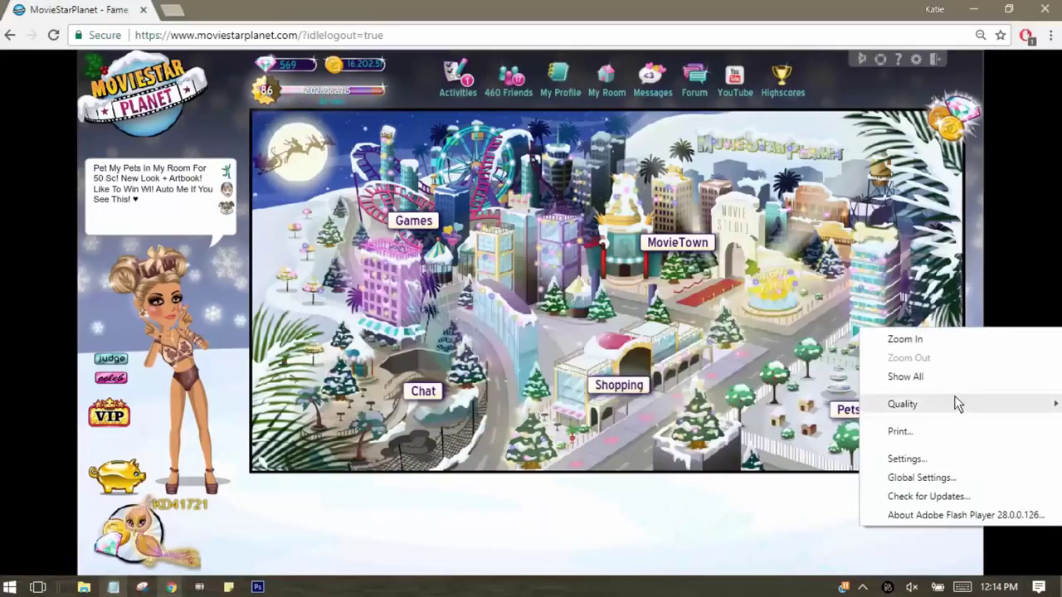
Note that quality is often set to 'medium', then start 'now you can go get your green screen ready'
{"action": "key", "text": "ctrl+a"}
{"action": "type", "text": "i already have min"}
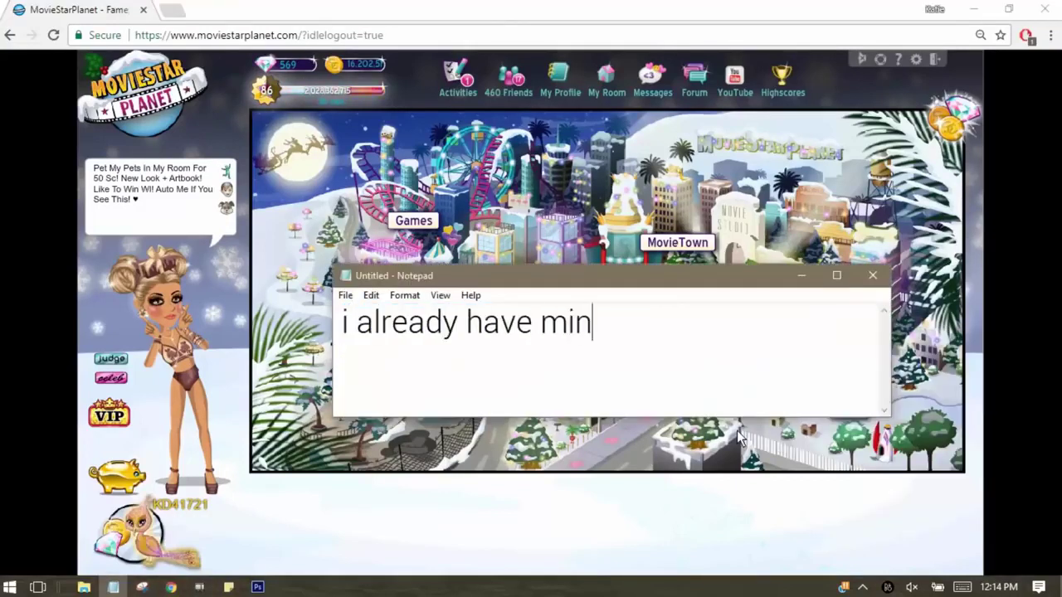
{"action": "type", "text": "e set as that, but a lot of the time it i"}
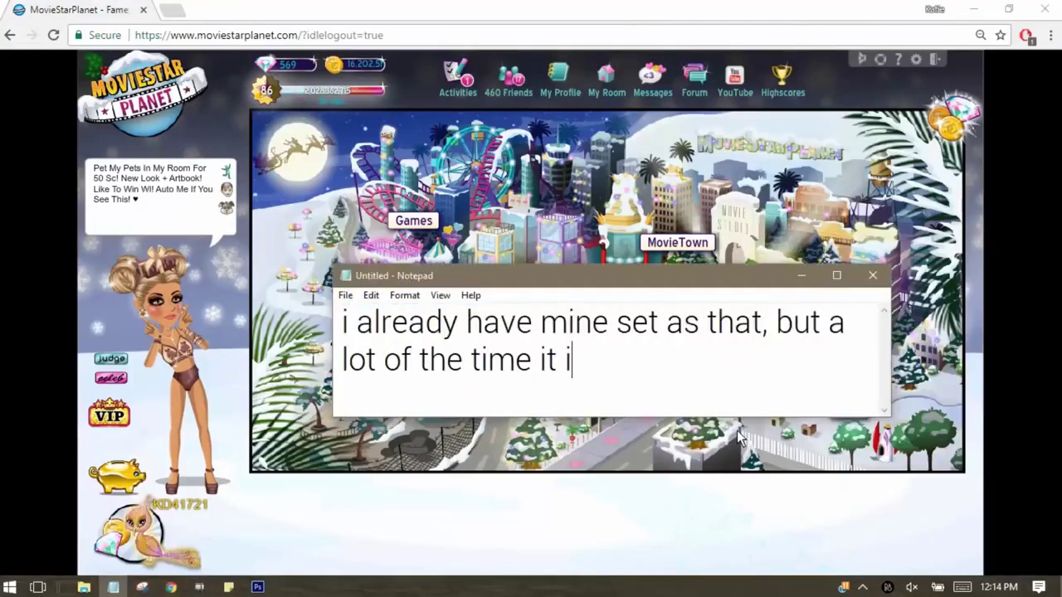
{"action": "type", "text": "s set a"}
{"action": "type", "text": "s "}
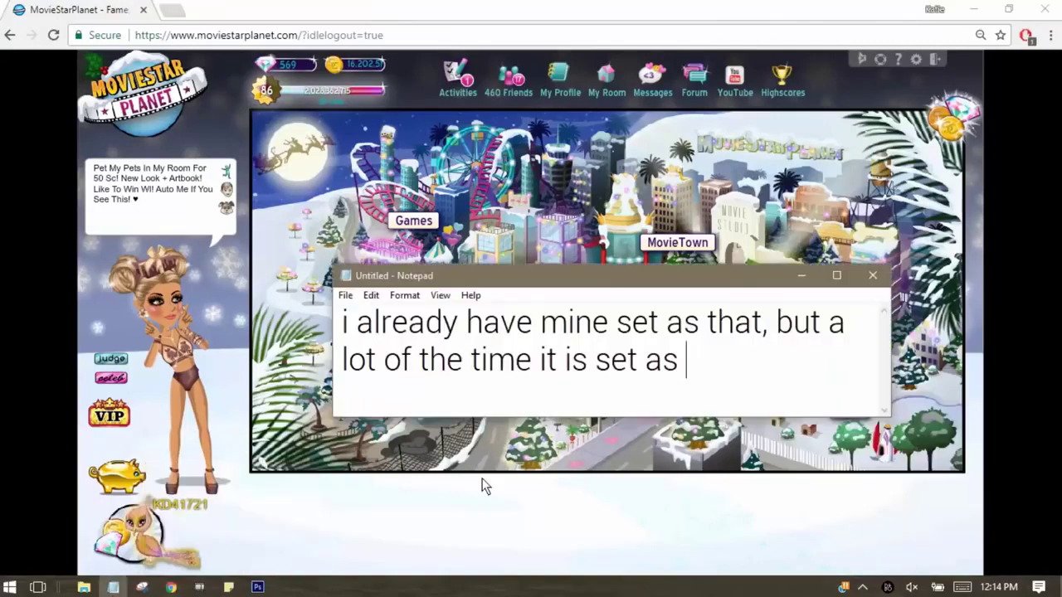
{"action": "type", "text": "'mediu"}
{"action": "key", "text": "ctrl+a"}
{"action": "key", "text": "BackSpace"}
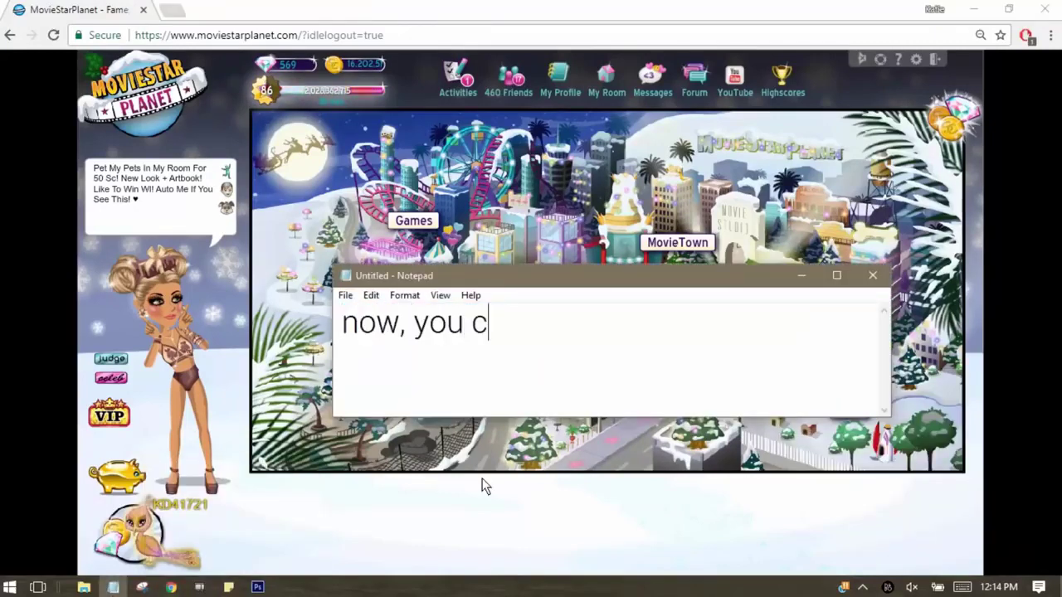
{"action": "type", "text": "our green screen read"}
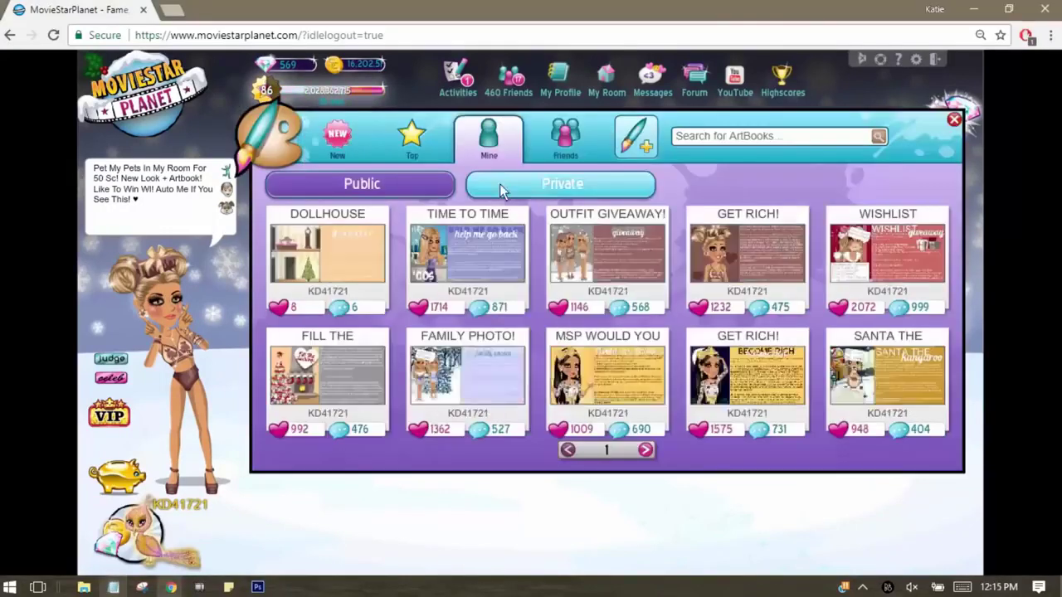
Start a new ArtBook on an olive-green background and bring up the moviestars list
{"action": "left_click", "coordinate": [635, 135]}
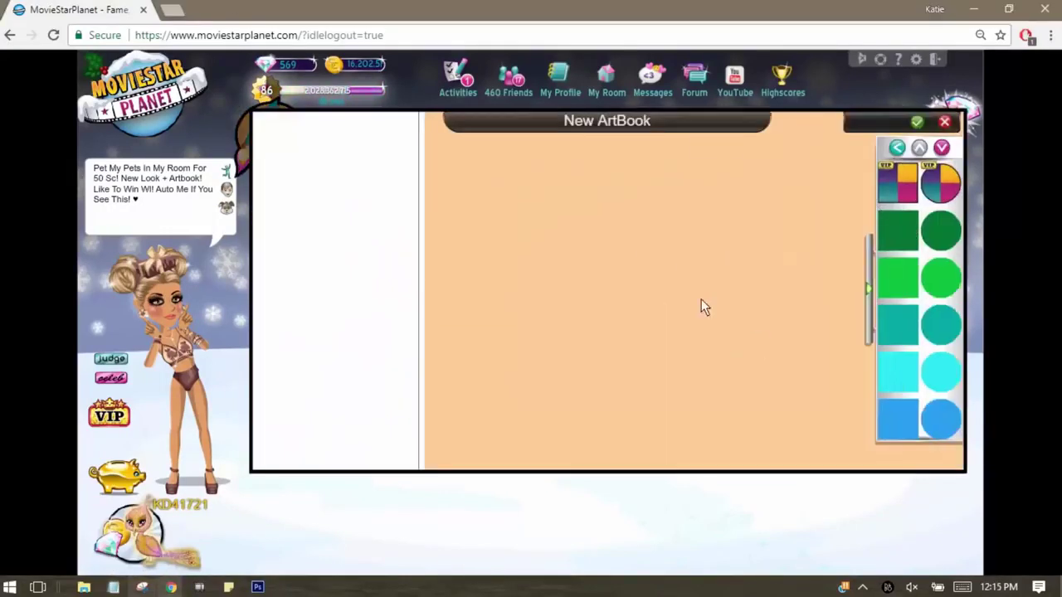
{"action": "left_click", "coordinate": [114, 588]}
{"action": "type", "text": "make sure "}
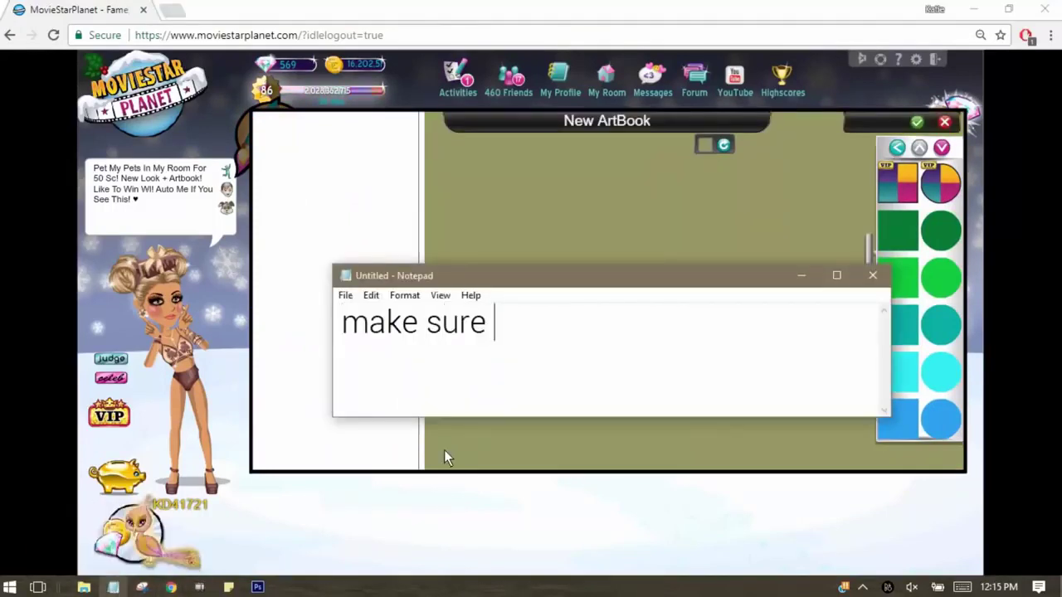
{"action": "type", "text": "the background color is not a color that can b"}
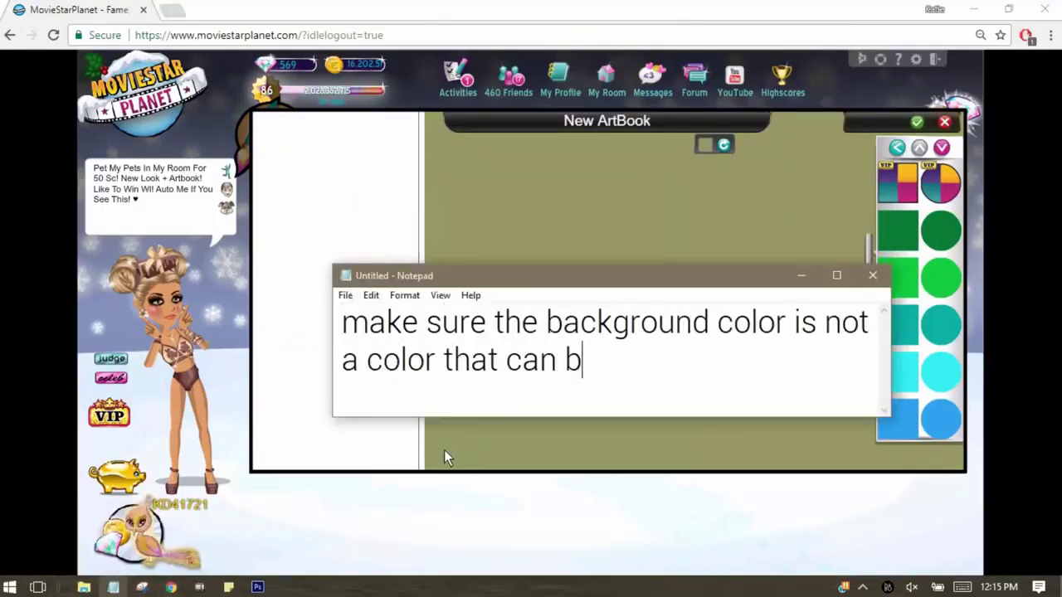
{"action": "type", "text": "e found on your moviestar or in yu"}
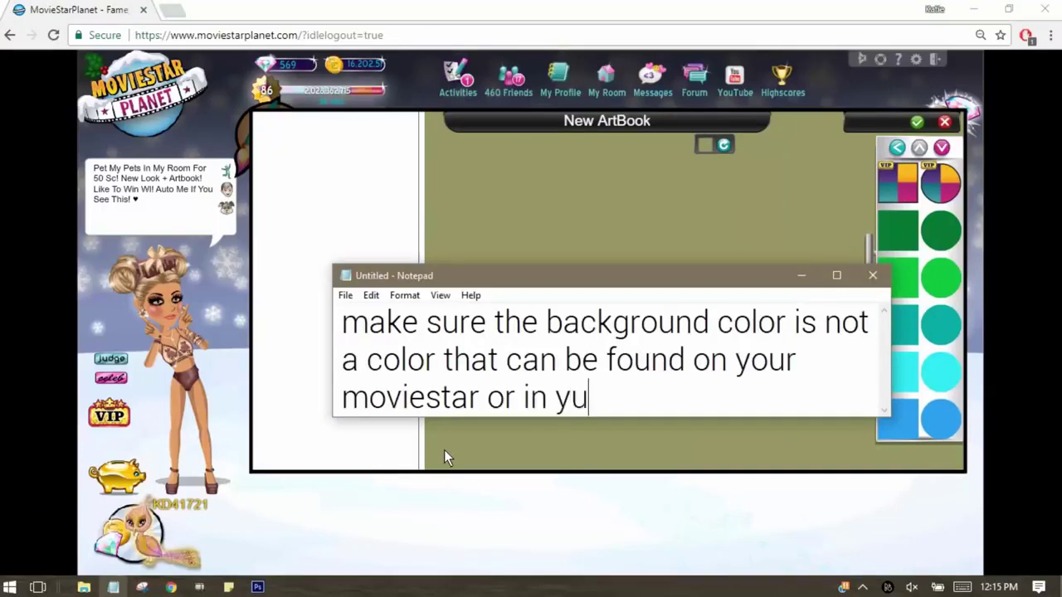
{"action": "key", "text": "BackSpace"}
{"action": "type", "text": "our outfit"}
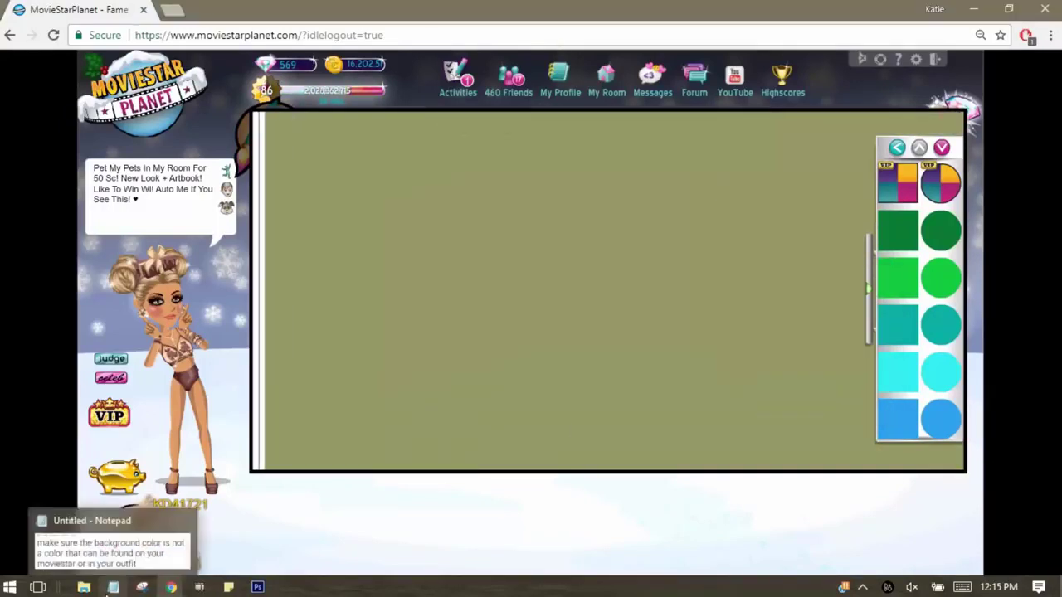
{"action": "type", "text": " doesn't have to be gr"}
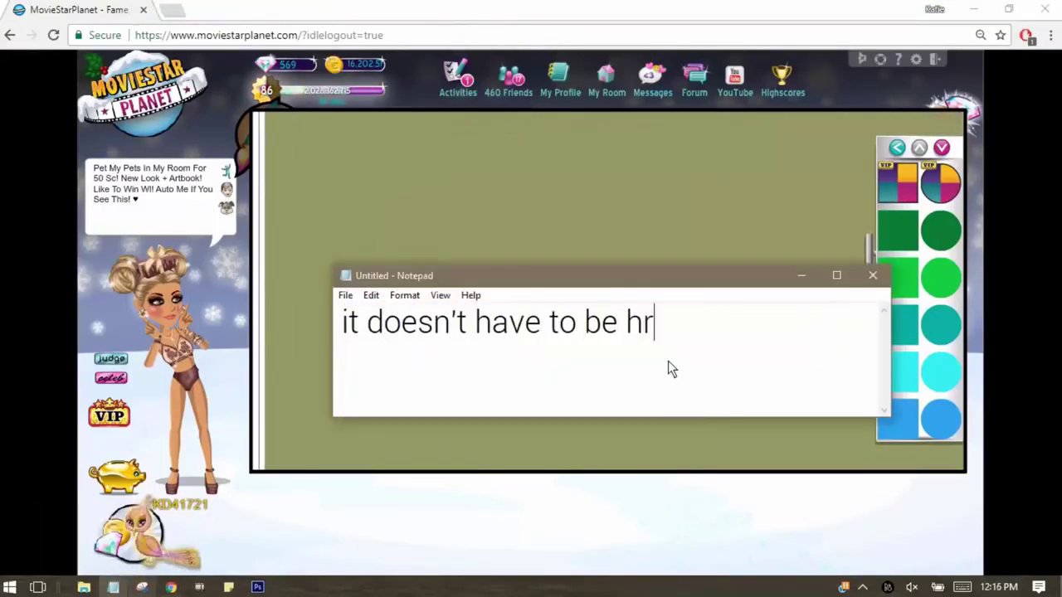
{"action": "type", "text": "een"}
{"action": "left_click", "coordinate": [941, 148]}
{"action": "left_click", "coordinate": [941, 148]}
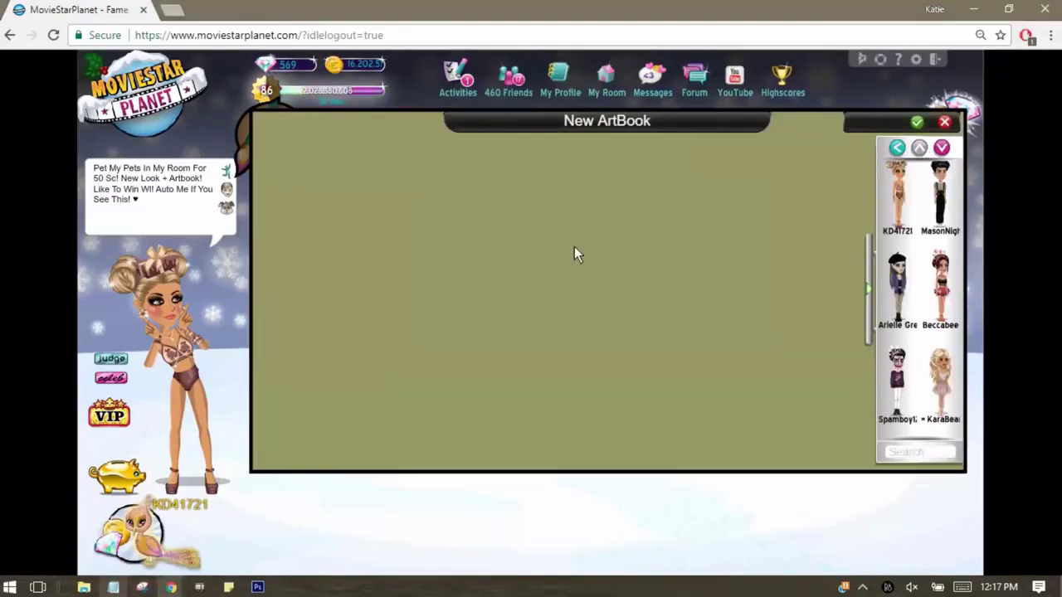
Add your moviestar to the page, enlarge her, and move her toward the centre
{"action": "left_click", "coordinate": [897, 195]}
{"action": "left_click_drag", "start_coordinate": [455, 284], "coordinate": [699, 517]}
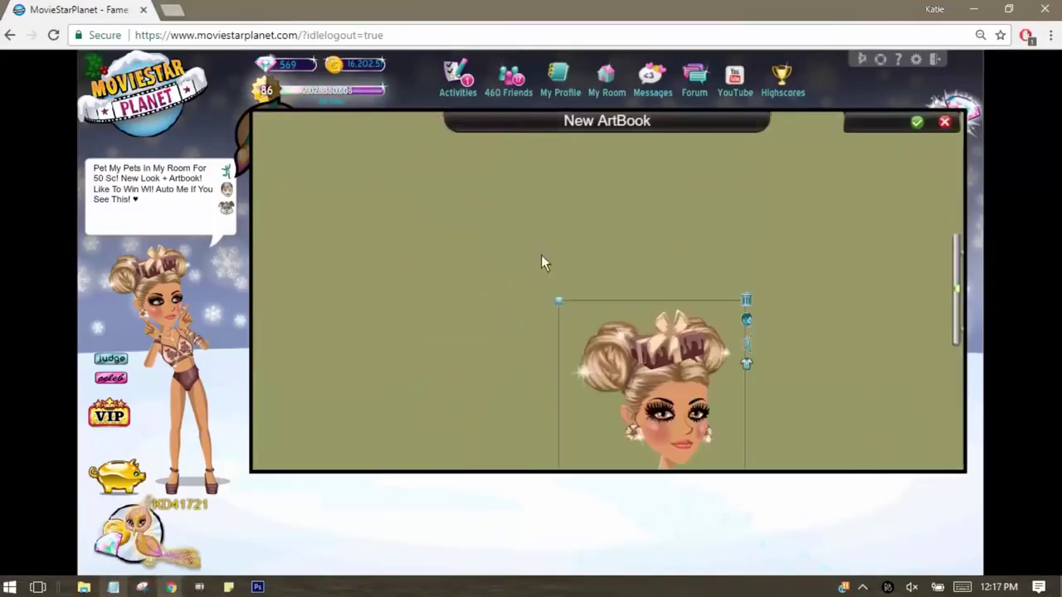
{"action": "left_click_drag", "start_coordinate": [541, 255], "coordinate": [632, 358]}
{"action": "scroll", "coordinate": [633, 358], "scroll_direction": "down", "scroll_amount": 5}
{"action": "scroll", "coordinate": [602, 443], "scroll_direction": "up", "scroll_amount": 5}
Give the moviestar an arms-out pose from the Party & Fashion animations
{"action": "left_click", "coordinate": [602, 442]}
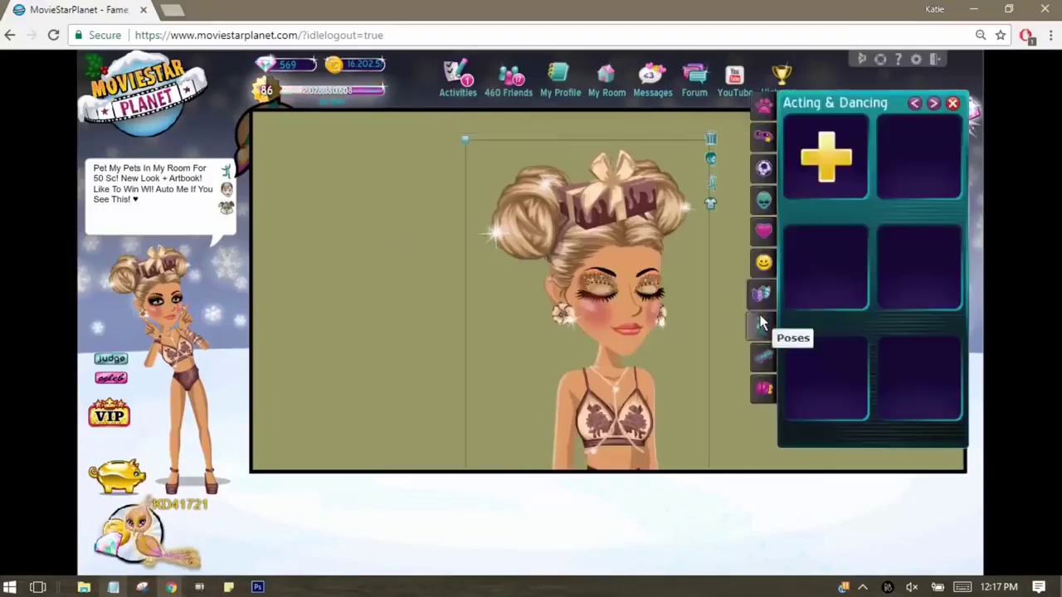
{"action": "left_click", "coordinate": [762, 326]}
{"action": "left_click", "coordinate": [932, 103]}
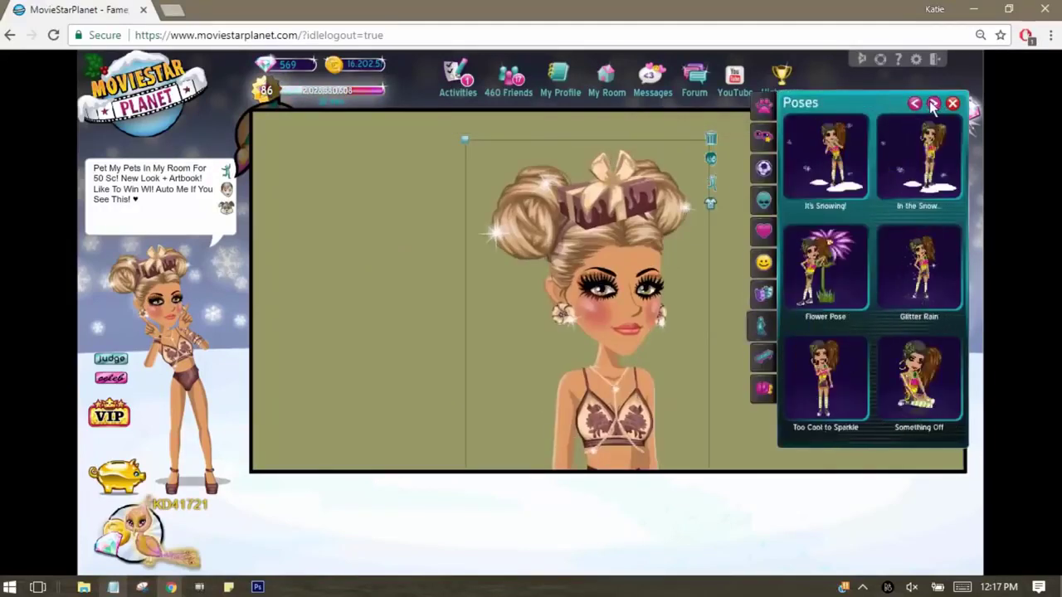
{"action": "left_click", "coordinate": [932, 103]}
{"action": "left_click", "coordinate": [609, 381]}
{"action": "scroll", "coordinate": [609, 381], "scroll_direction": "down", "scroll_amount": 3}
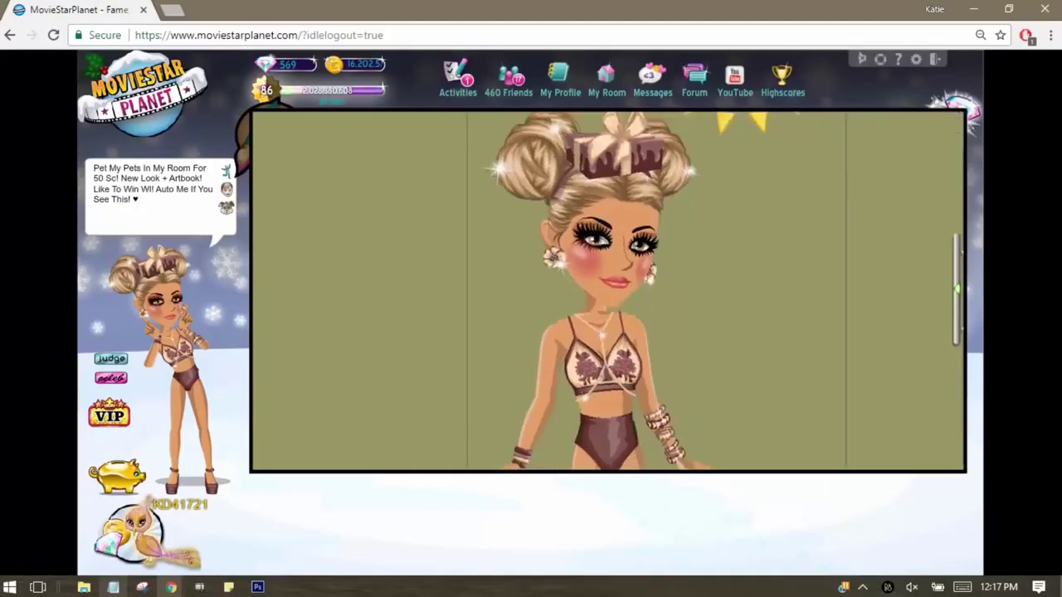
{"action": "scroll", "coordinate": [606, 423], "scroll_direction": "up", "scroll_amount": 5}
{"action": "left_click", "coordinate": [606, 423]}
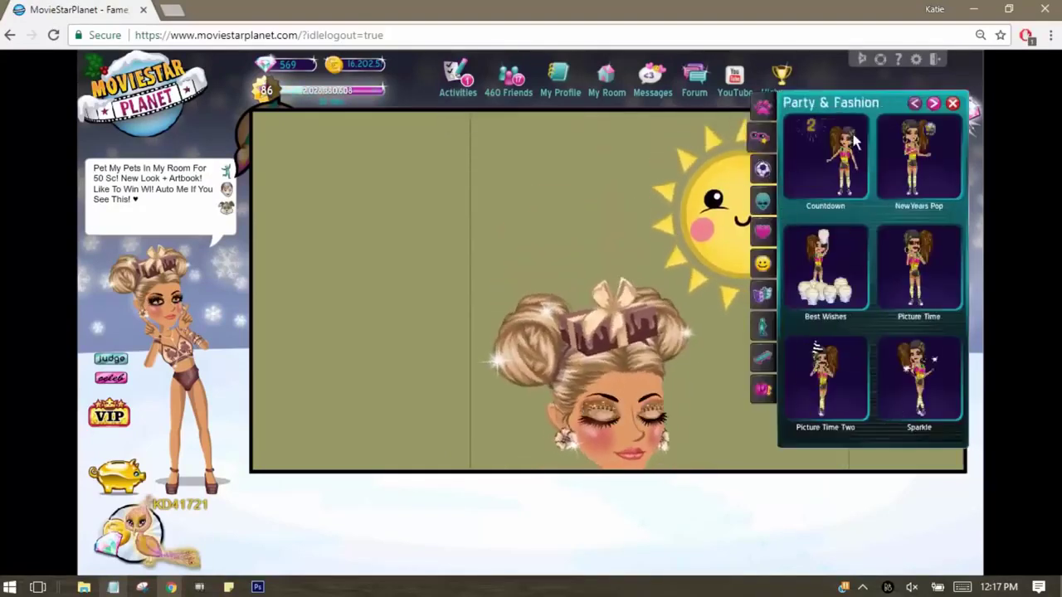
{"action": "left_click", "coordinate": [844, 174]}
{"action": "scroll", "coordinate": [631, 207], "scroll_direction": "down", "scroll_amount": 5}
{"action": "scroll", "coordinate": [580, 277], "scroll_direction": "down", "scroll_amount": 2}
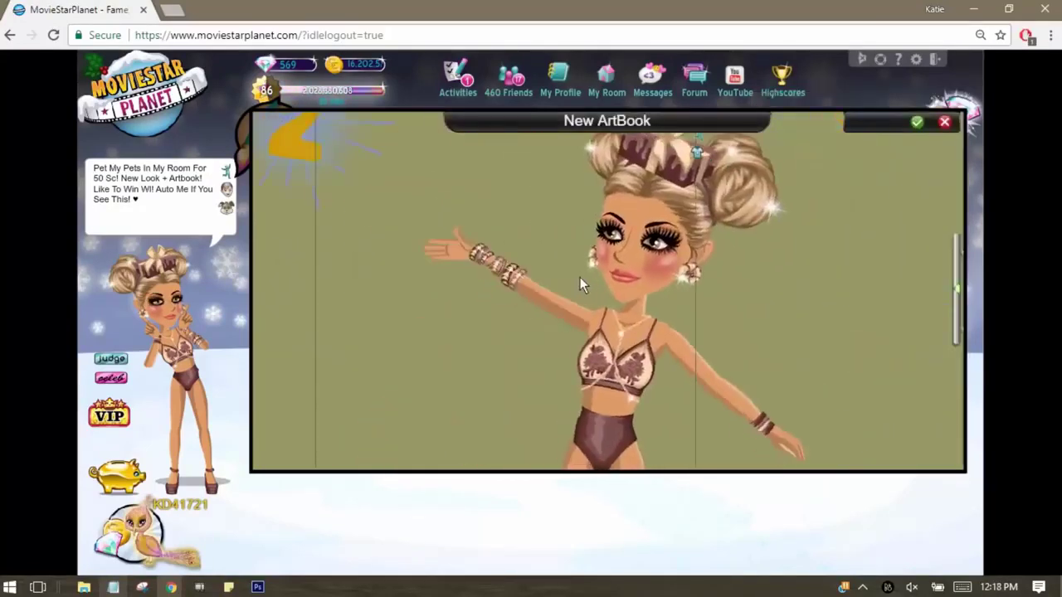
{"action": "scroll", "coordinate": [614, 261], "scroll_direction": "up", "scroll_amount": 5}
Change the moviestar's facial expression to a smile
{"action": "left_click", "coordinate": [811, 223]}
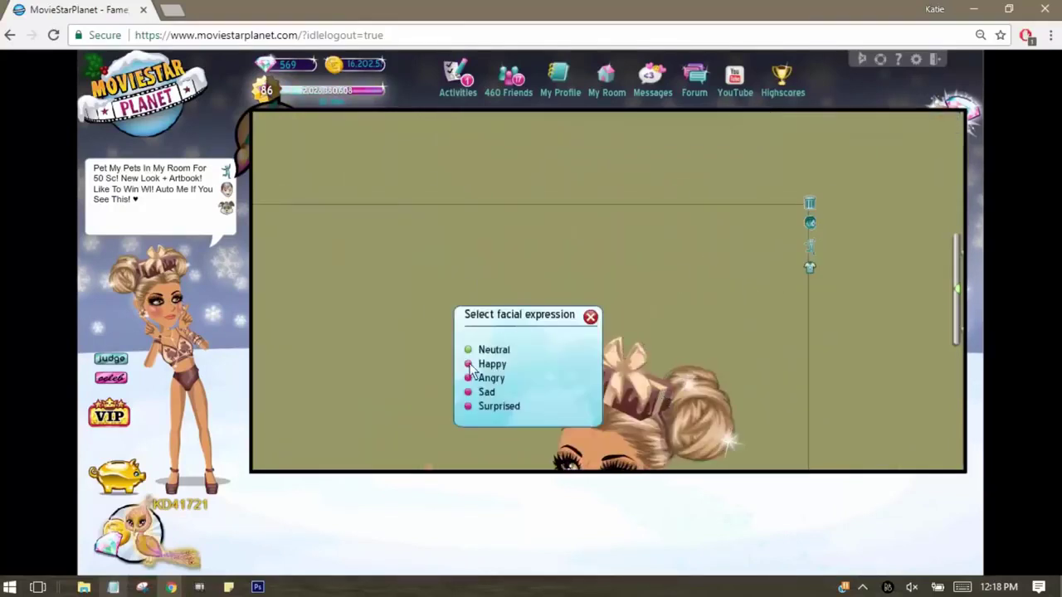
{"action": "left_click", "coordinate": [608, 465]}
{"action": "scroll", "coordinate": [608, 465], "scroll_direction": "down", "scroll_amount": 5}
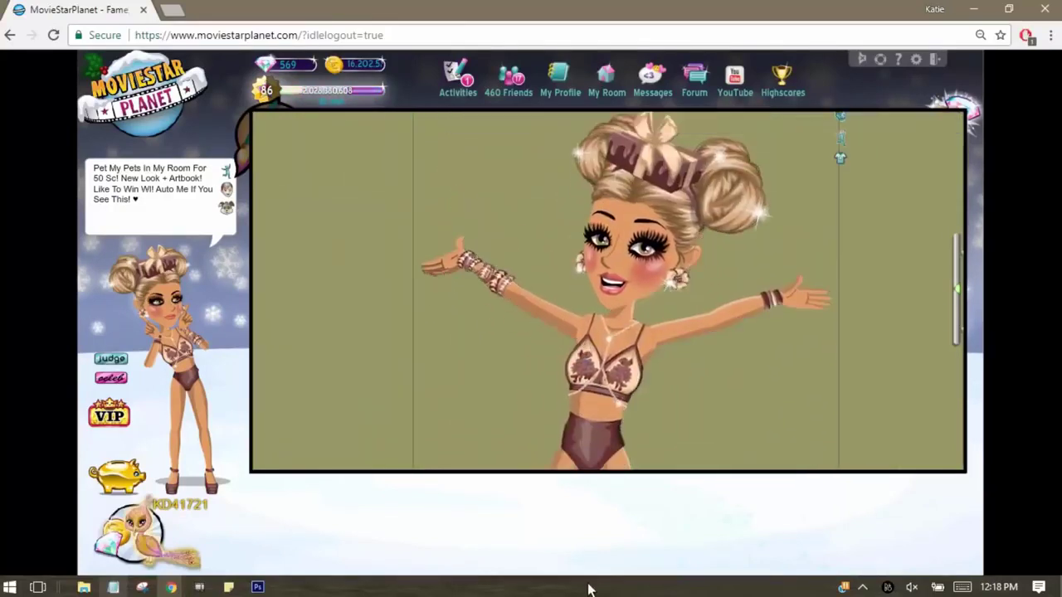
Save the ArtBook as 'greenscreen'
{"action": "left_click", "coordinate": [916, 122]}
{"action": "left_click", "coordinate": [599, 286]}
{"action": "type", "text": "green"}
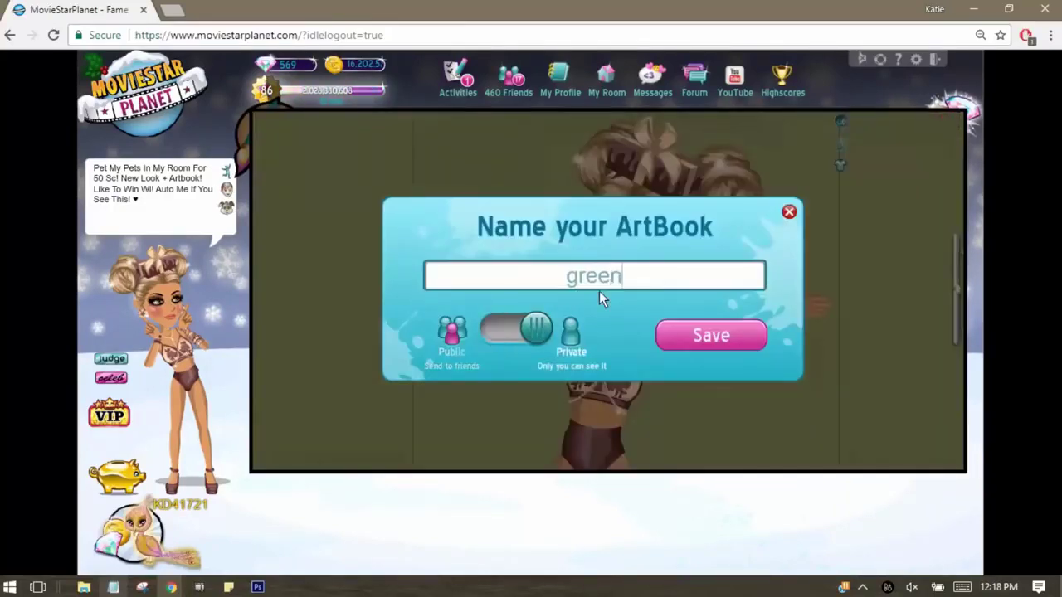
{"action": "type", "text": "screen"}
{"action": "key", "text": "Return"}
Put Chrome into full screen with F11 and note the full-screen instruction
{"action": "key", "text": "alt+Tab"}
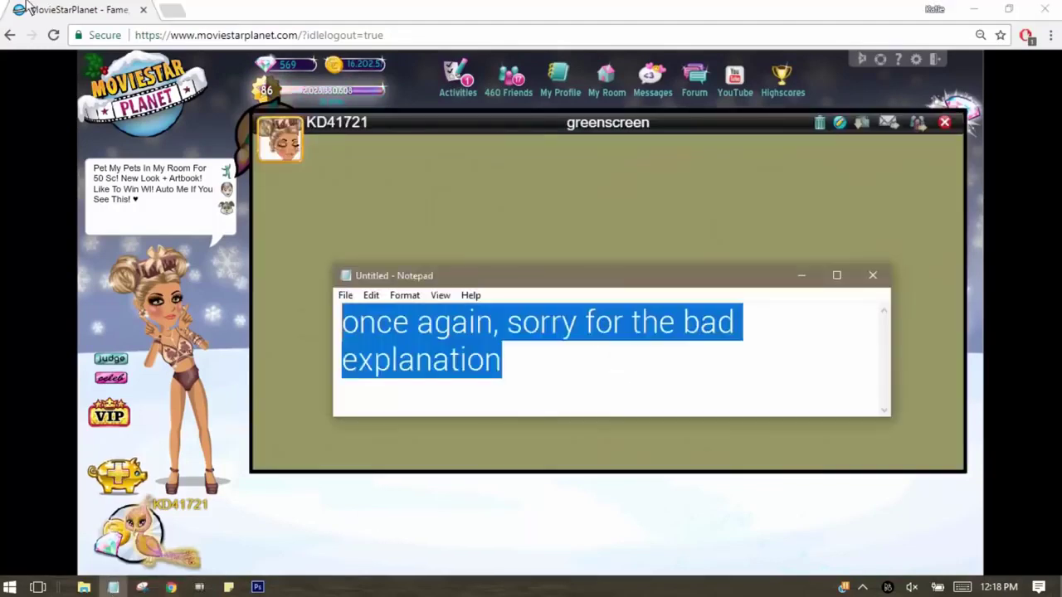
{"action": "type", "text": "once you have your greenscreen all set up,"}
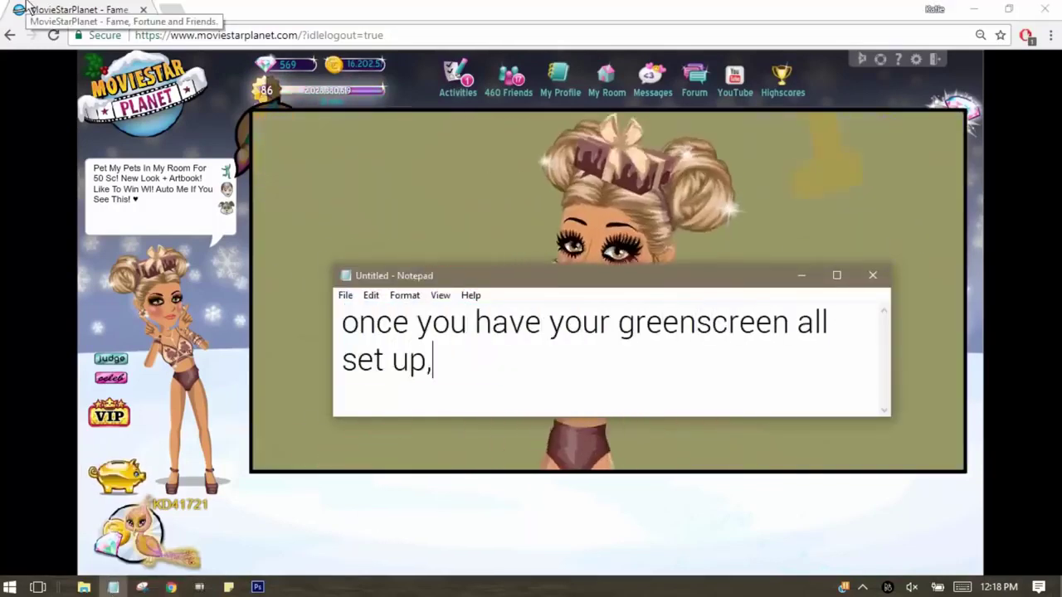
{"action": "type", "text": " if you are using chrome, go t f"}
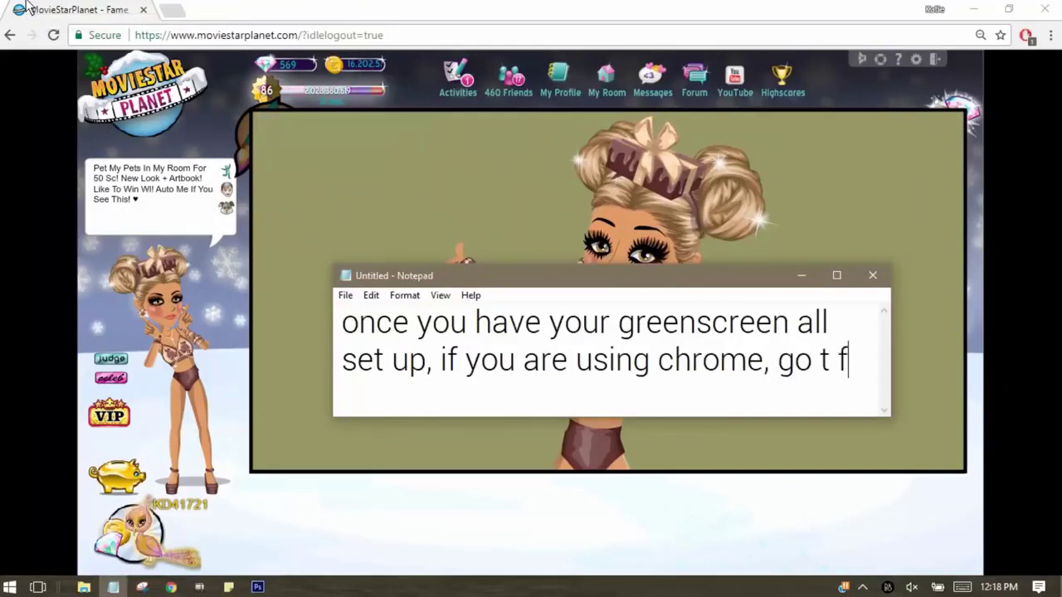
{"action": "type", "text": "ull screen mode"}
{"action": "left_click", "coordinate": [585, 5]}
{"action": "key", "text": "F11"}
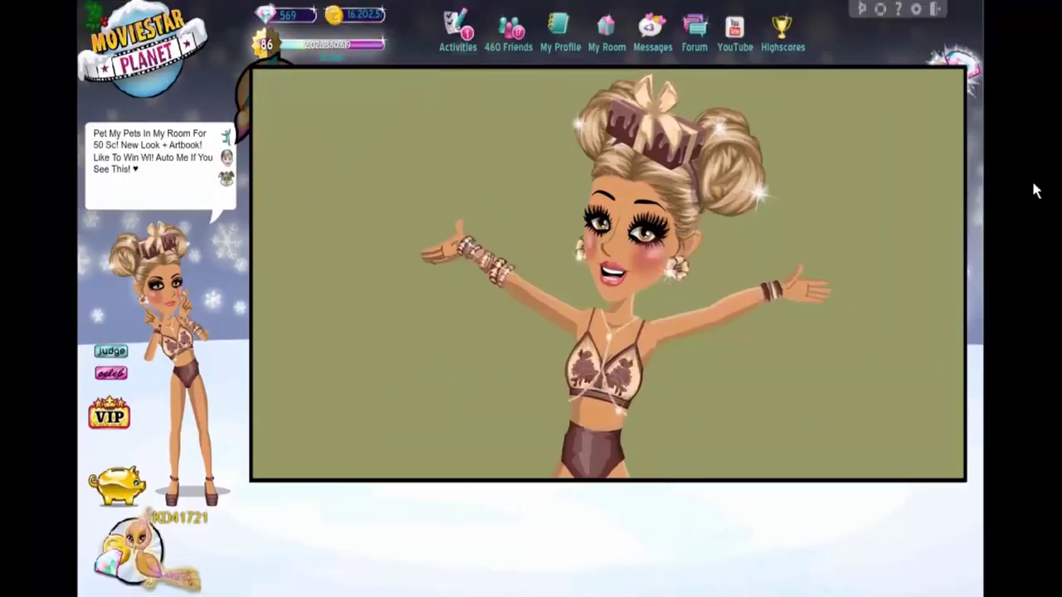
{"action": "key", "text": "super"}
Explain that the taskbar stays hidden in full screen and to press the Windows key
{"action": "left_click", "coordinate": [112, 586]}
{"action": "key", "text": "ctrl+a"}
{"action": "type", "text": "y"}
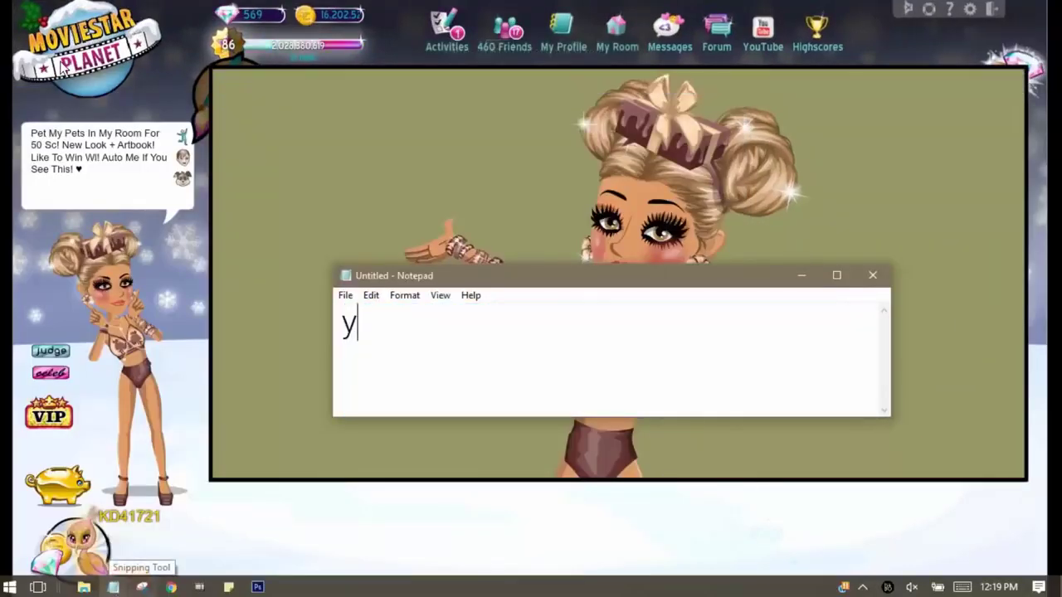
{"action": "type", "text": "ou can exit out of this by pressing fn +f11 i b"}
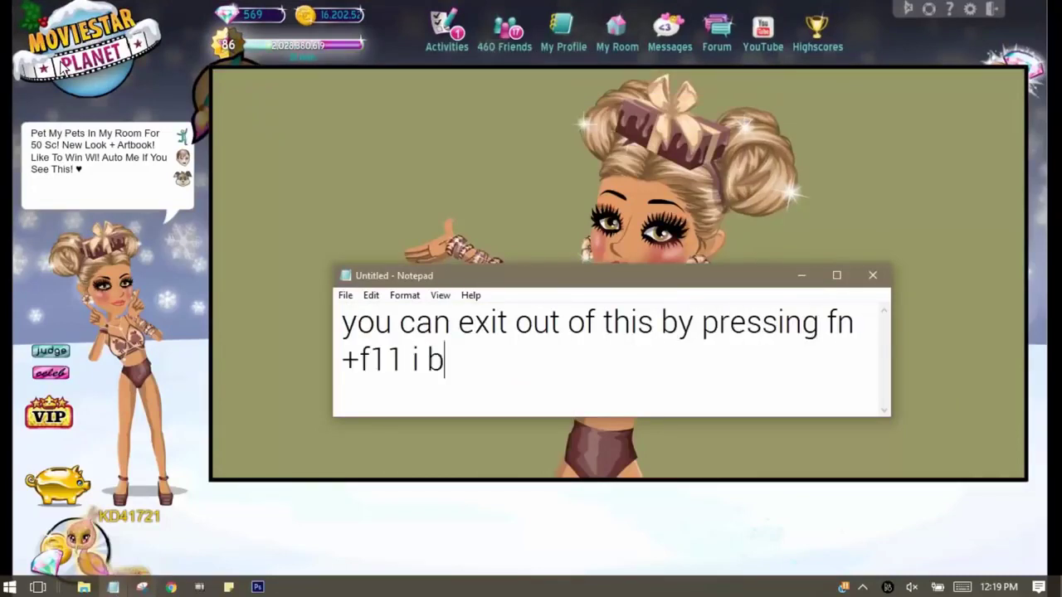
{"action": "key", "text": "ctrl+a"}
{"action": "key", "text": "BackSpace"}
{"action": "type", "text": "okay, so n"}
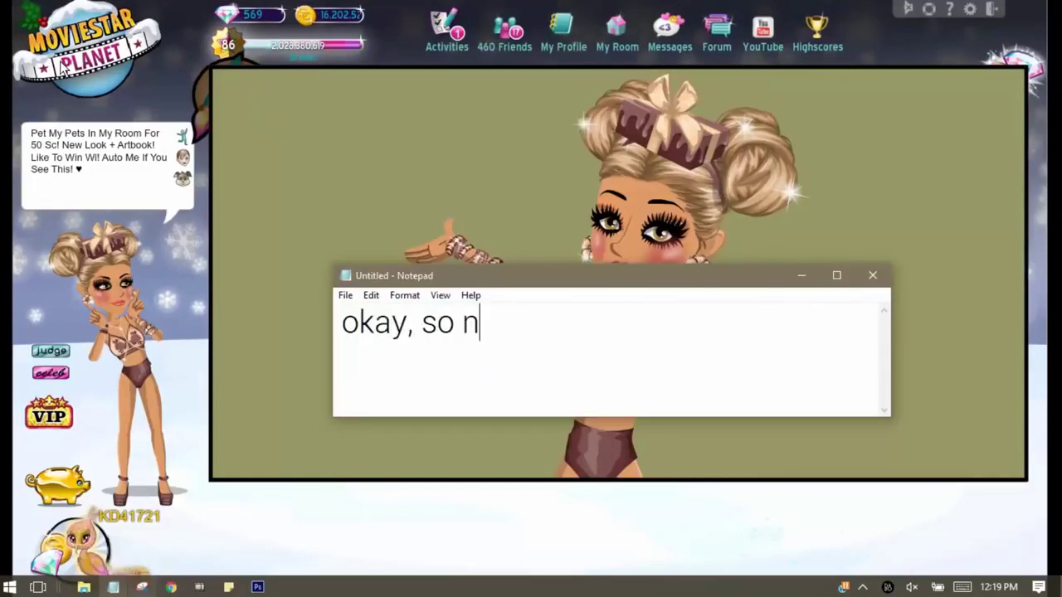
{"action": "type", "text": "ow that you are in fullscreen mode, your"}
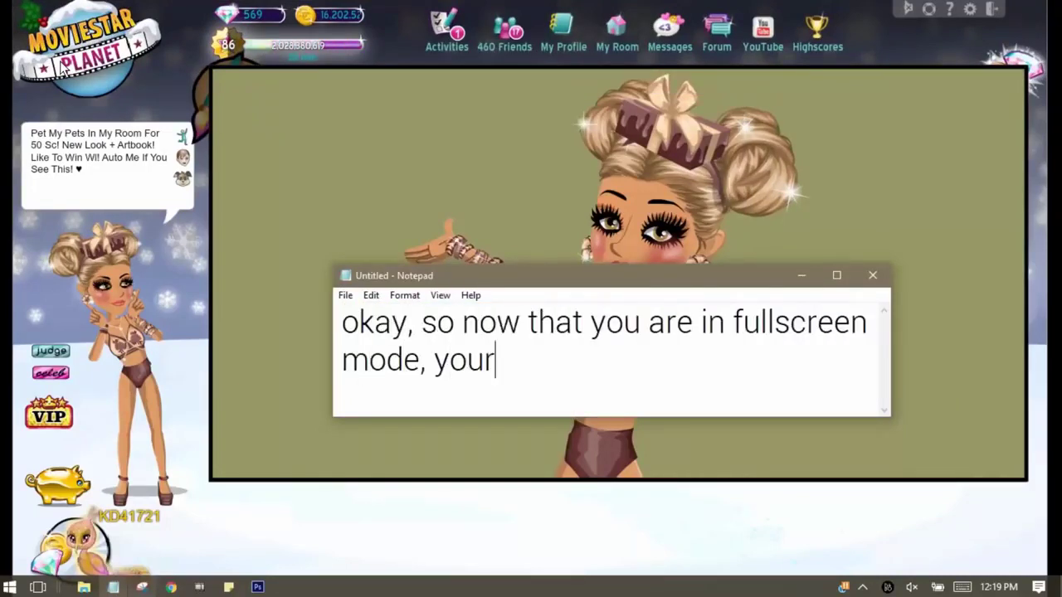
{"action": "type", "text": " bottom taskbar will not pop up"}
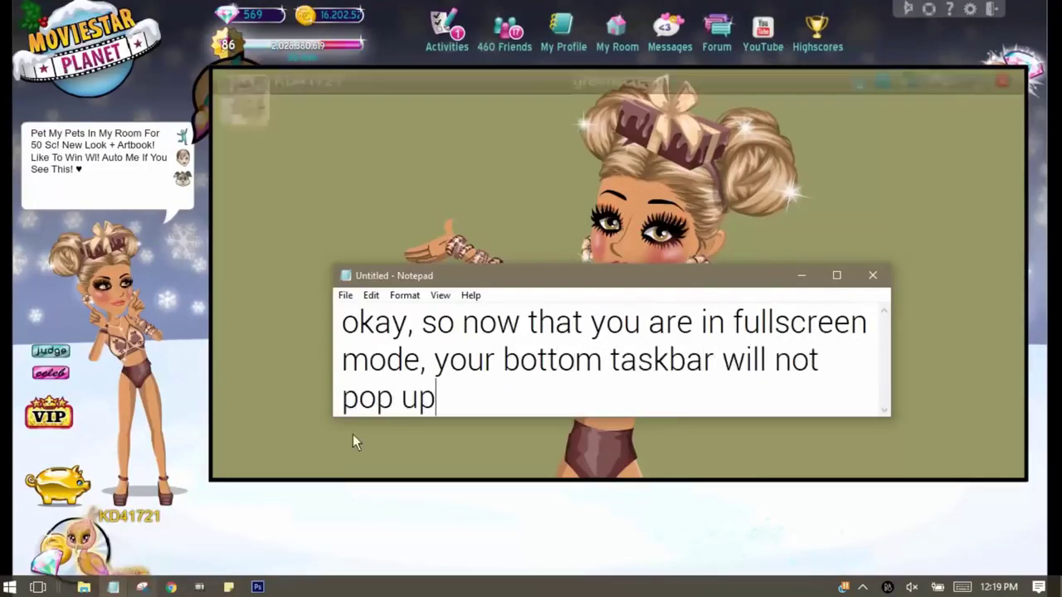
{"action": "key", "text": "ctrl+a"}
{"action": "type", "text": "what you have to do is pres"}
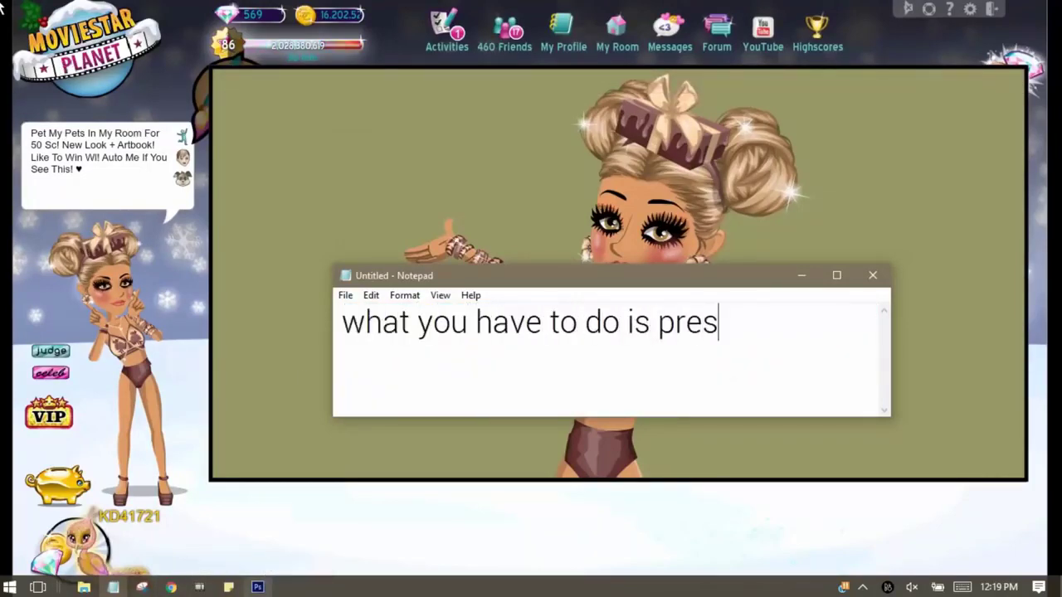
{"action": "type", "text": "s your windows key"}
{"action": "key", "text": "ctrl+a"}
{"action": "type", "text": "the th"}
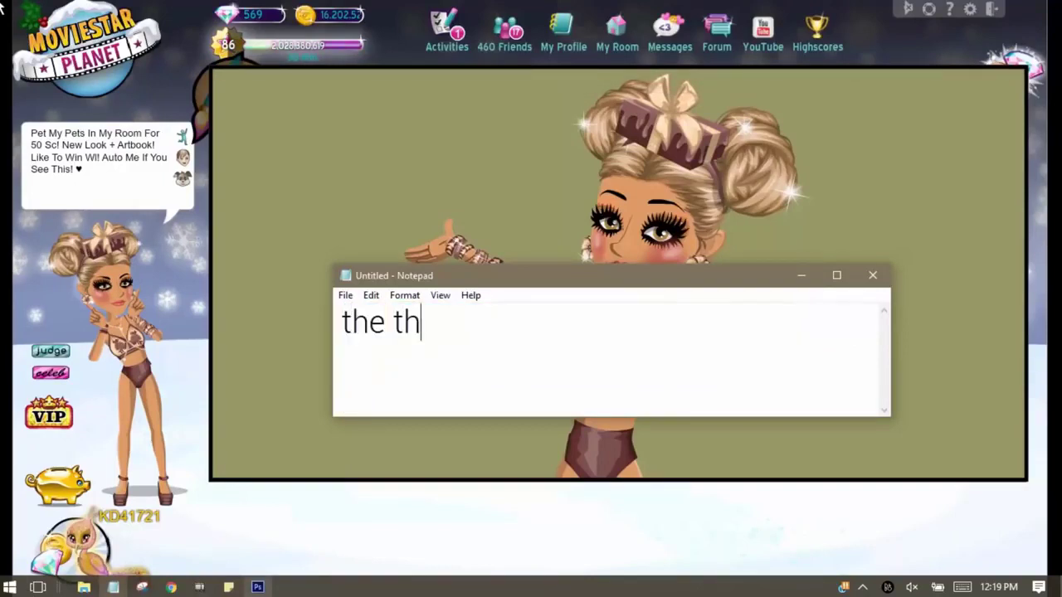
{"action": "type", "text": "ing that looks like this on your keyboard"}
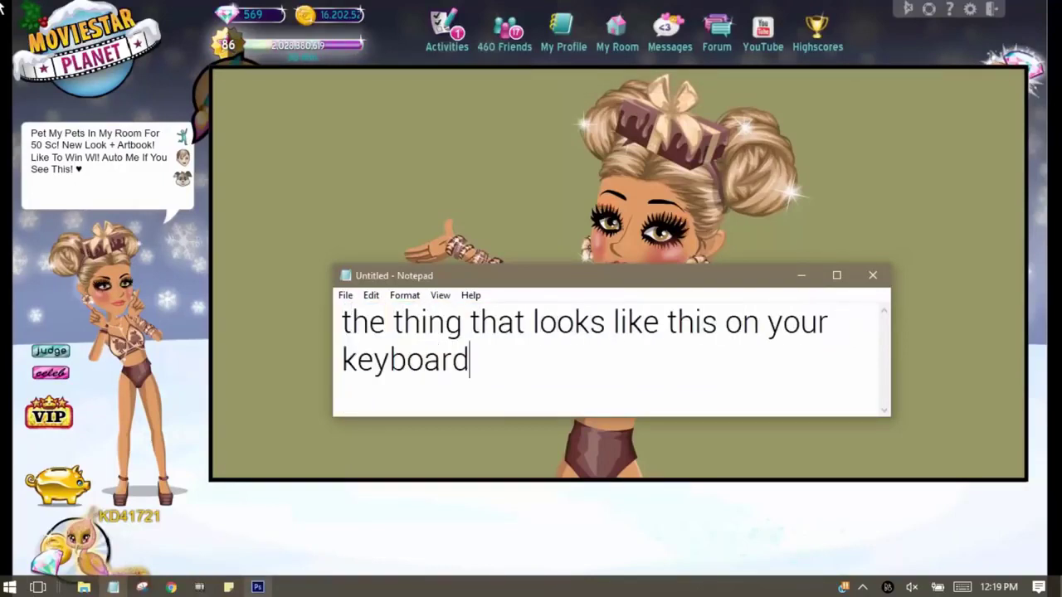
Replace the note with 'now you open up your snipping tool or whatever you are going to use to take the picture'
{"action": "key", "text": "super"}
{"action": "key", "text": "super"}
{"action": "key", "text": "ctrl+a"}
{"action": "key", "text": "BackSpace"}
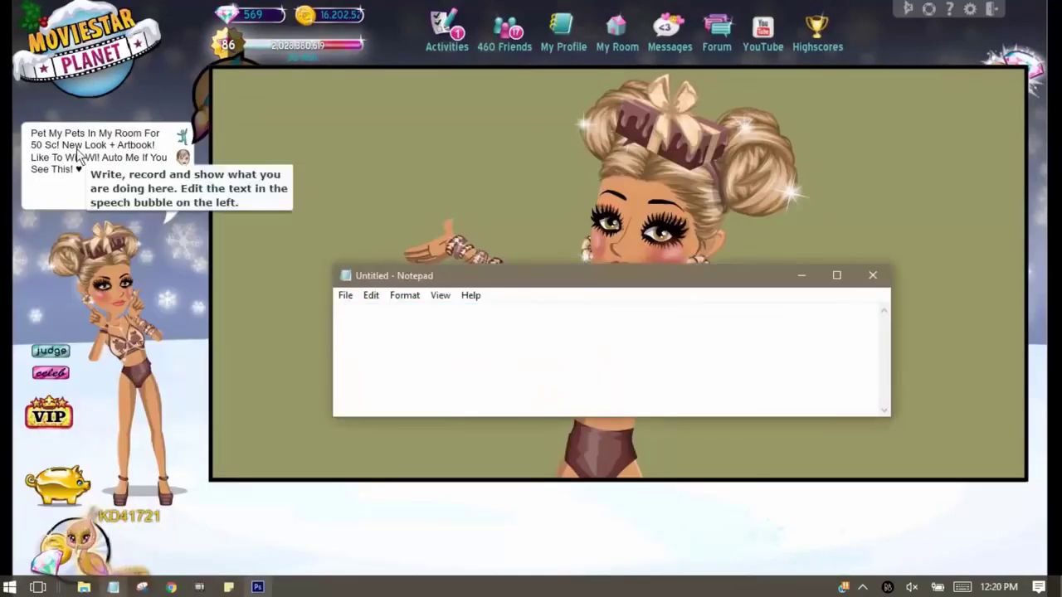
{"action": "key", "text": "super"}
{"action": "key", "text": "super"}
{"action": "type", "text": "now "}
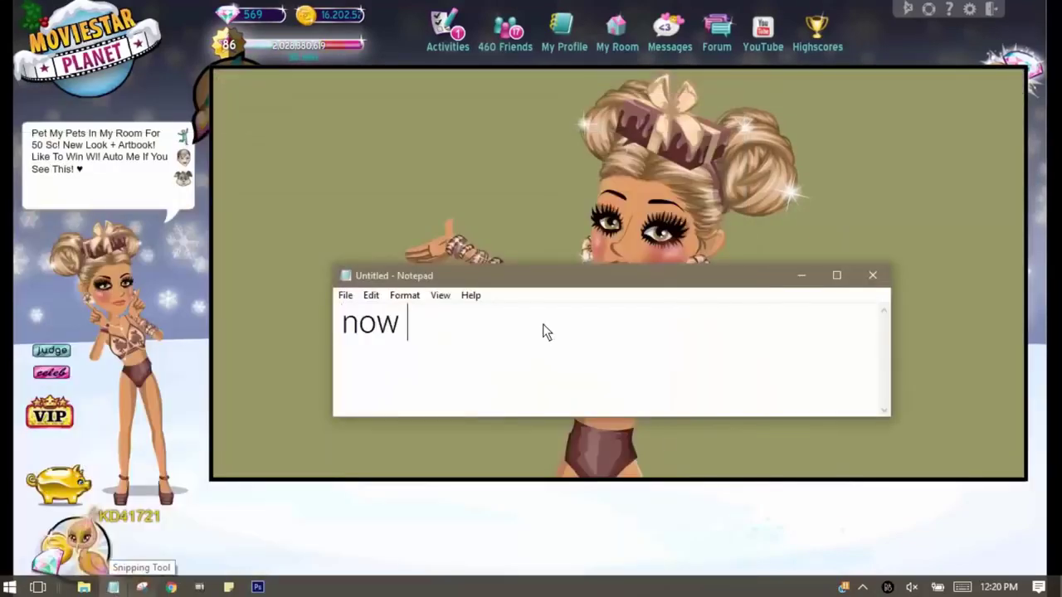
{"action": "type", "text": "you open up your snipping t"}
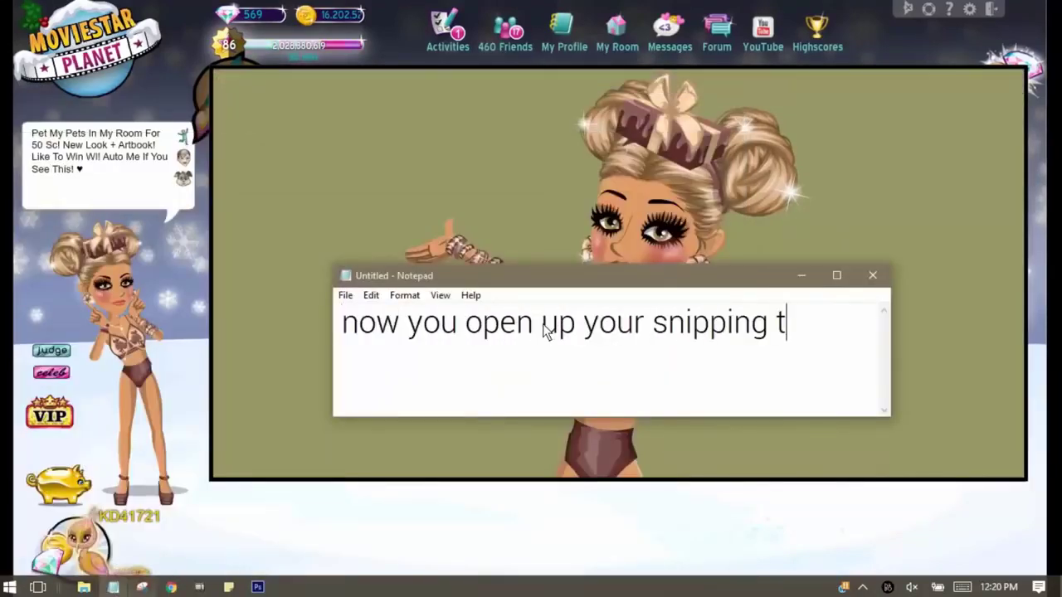
{"action": "type", "text": "ool or what"}
{"action": "key", "text": "BackSpace"}
{"action": "key", "text": "BackSpace"}
{"action": "key", "text": "BackSpace"}
{"action": "type", "text": "whatever you are going to "}
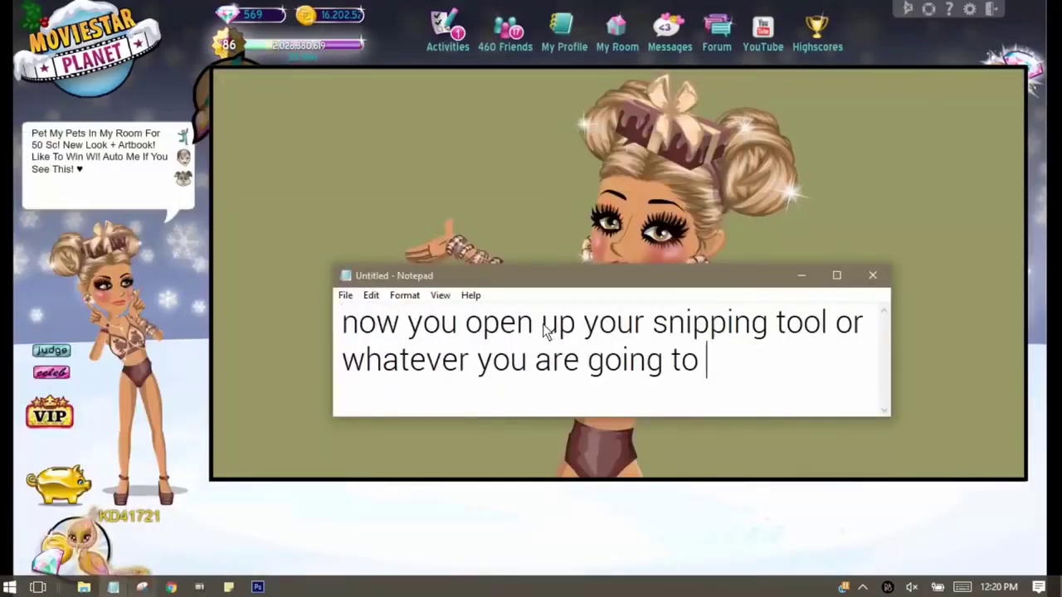
{"action": "type", "text": "use to take the picture"}
Launch Snipping Tool from Start, snip the moviestar on the olive-green stage, and save it
{"action": "right_click", "coordinate": [1047, 260]}
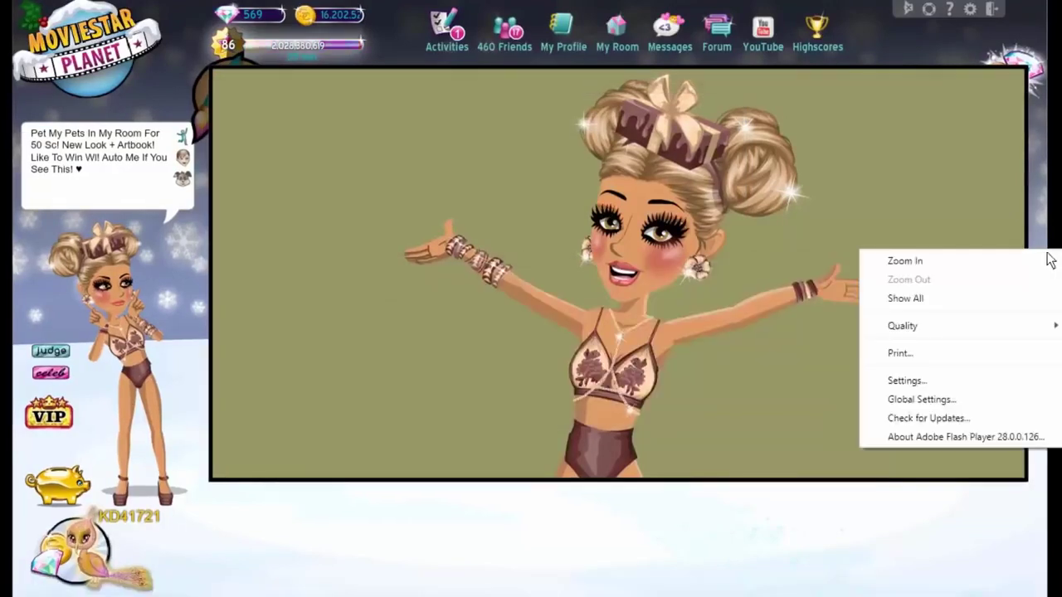
{"action": "key", "text": "super"}
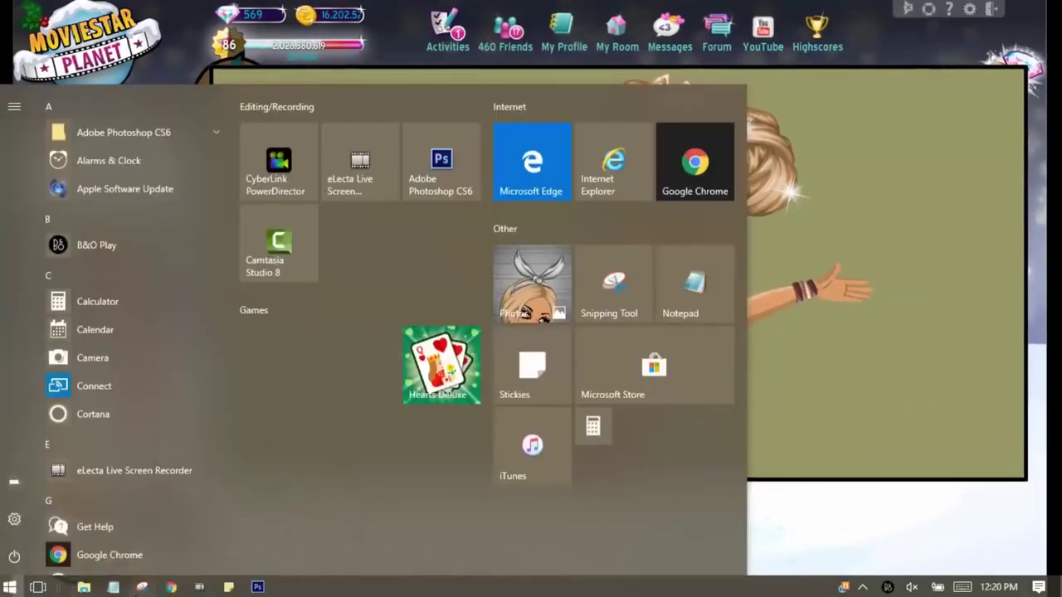
{"action": "left_click", "coordinate": [614, 282]}
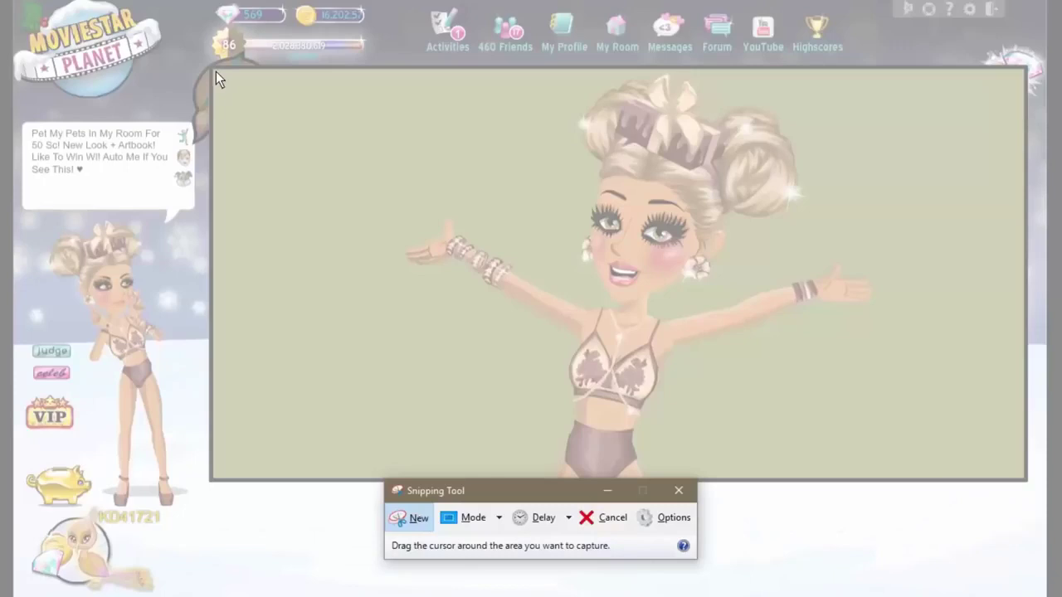
{"action": "left_click_drag", "start_coordinate": [216, 71], "coordinate": [1025, 480]}
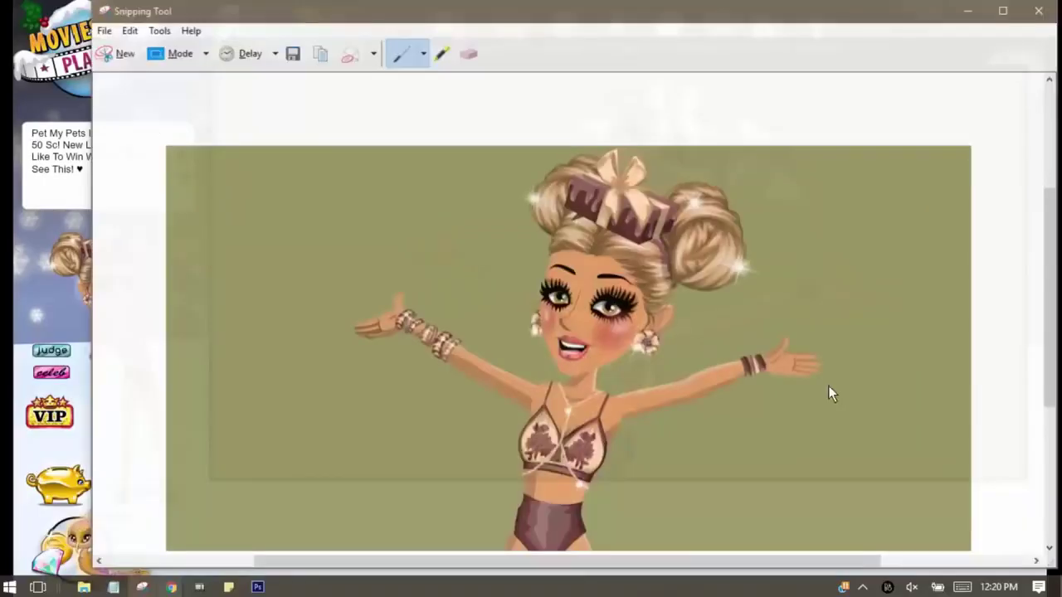
{"action": "left_click", "coordinate": [294, 55]}
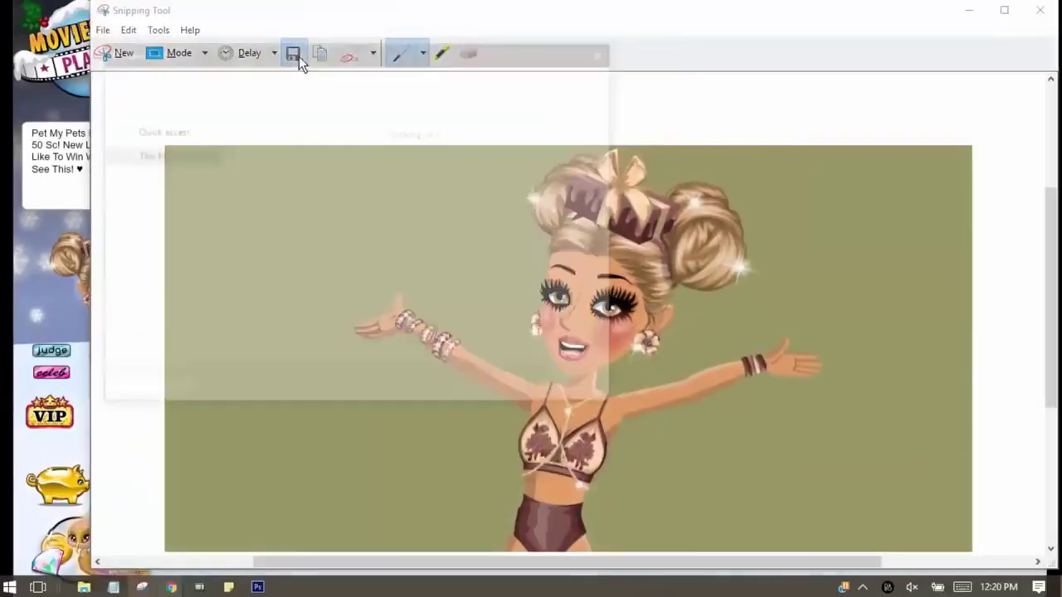
{"action": "type", "text": "tuto"}
{"action": "key", "text": "Return"}
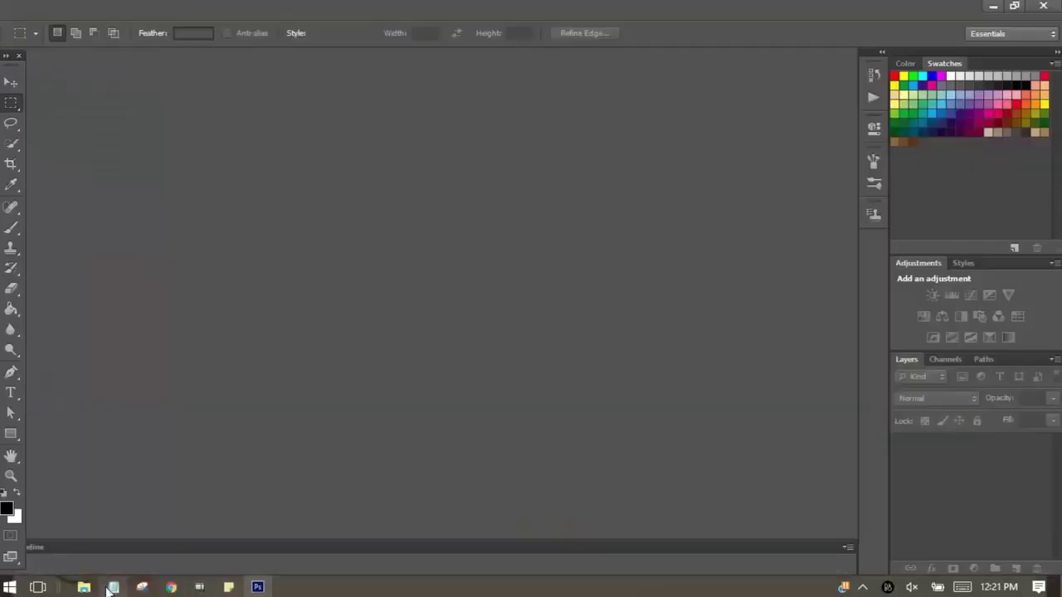
Note to open Photoshop, and browse File > Open to the Pictures folder
{"action": "type", "text": "now open up photoshop! or i"}
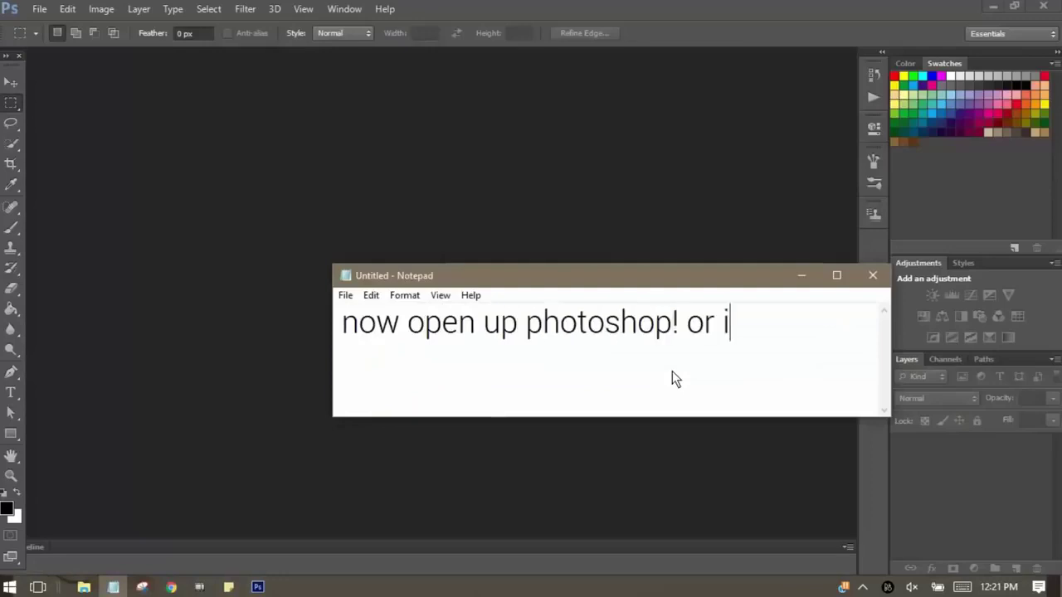
{"action": "type", "text": "f you don't have photoshop, ope"}
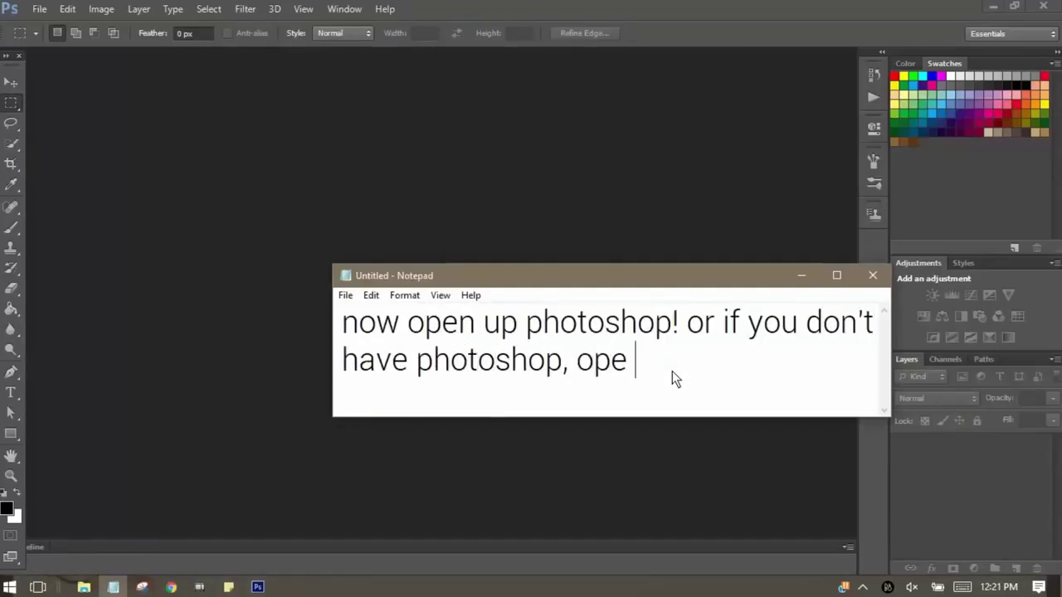
{"action": "type", "text": "n up your editor and see if you can s"}
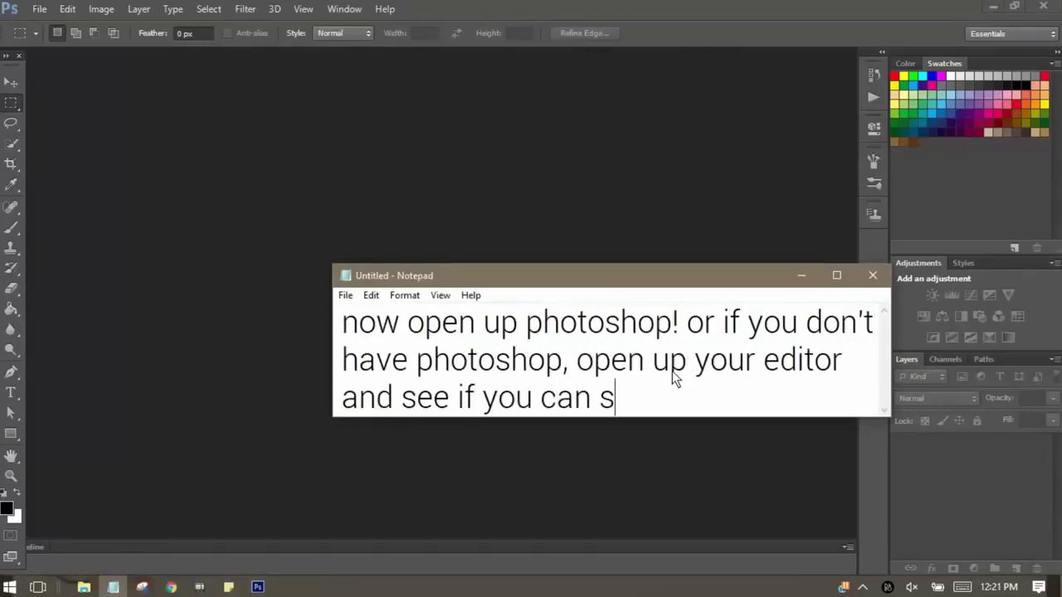
{"action": "type", "text": "till follow along"}
{"action": "left_click", "coordinate": [37, 8]}
{"action": "left_click", "coordinate": [58, 42]}
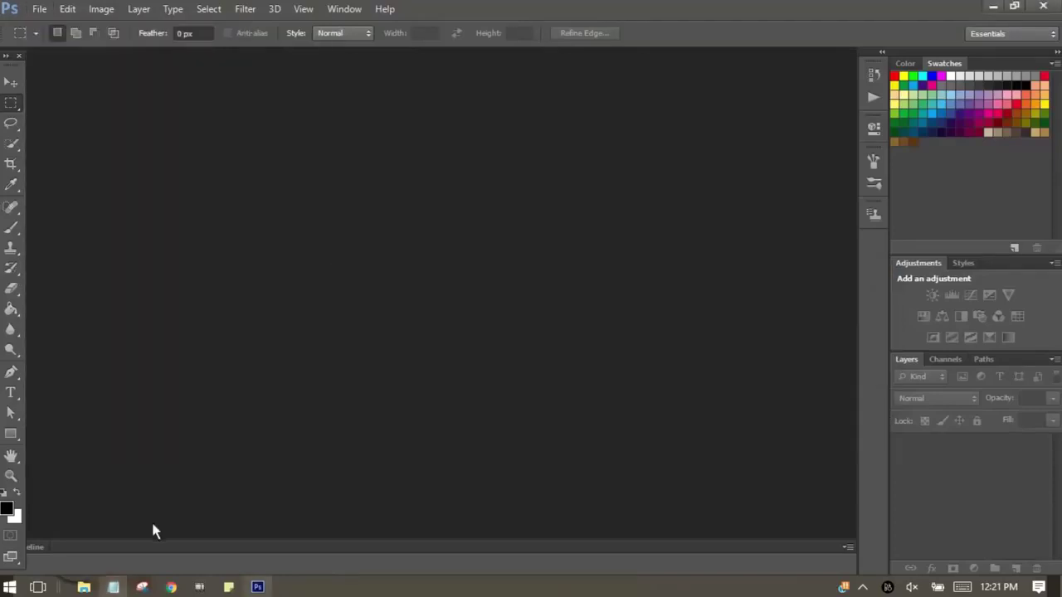
{"action": "left_click", "coordinate": [348, 249]}
{"action": "key", "text": "alt+Tab"}
{"action": "key", "text": "ctrl+a"}
{"action": "type", "text": "so"}
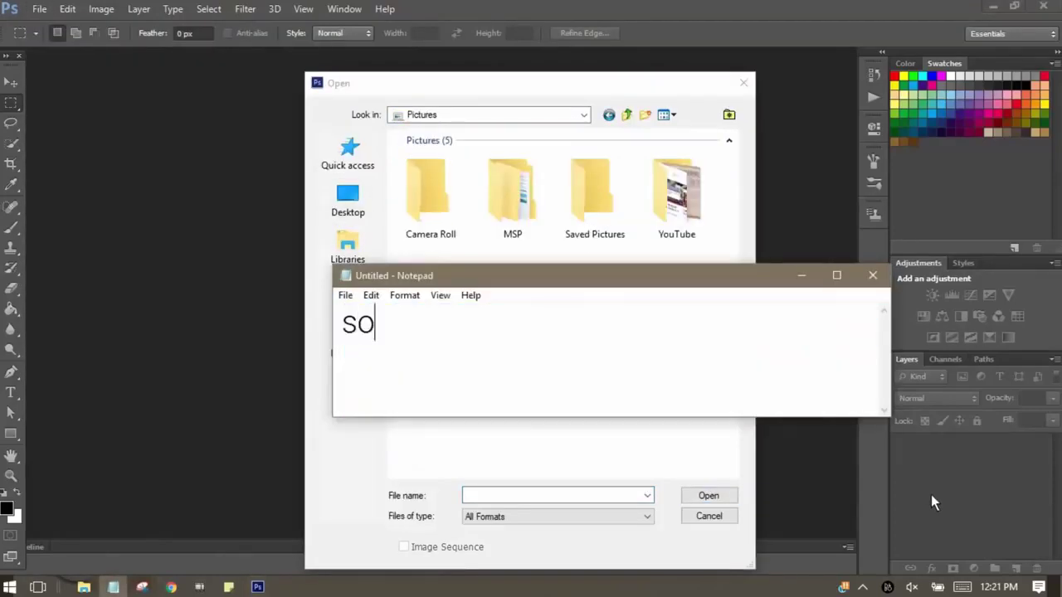
{"action": "type", "text": " go to 'file', then 'open"}
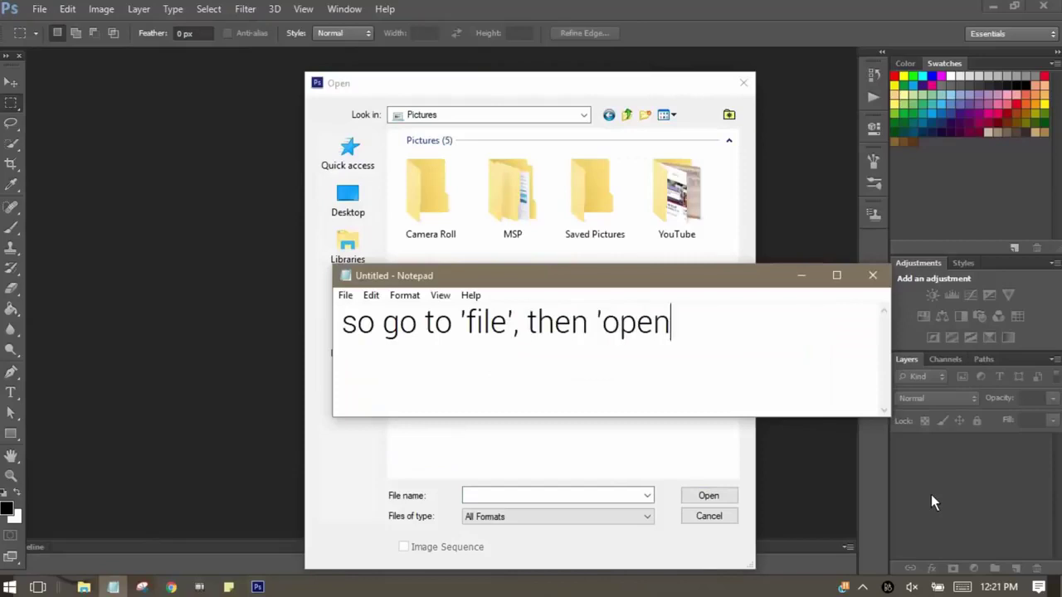
{"action": "type", "text": "', then select your picture"}
{"action": "key", "text": "alt+Tab"}
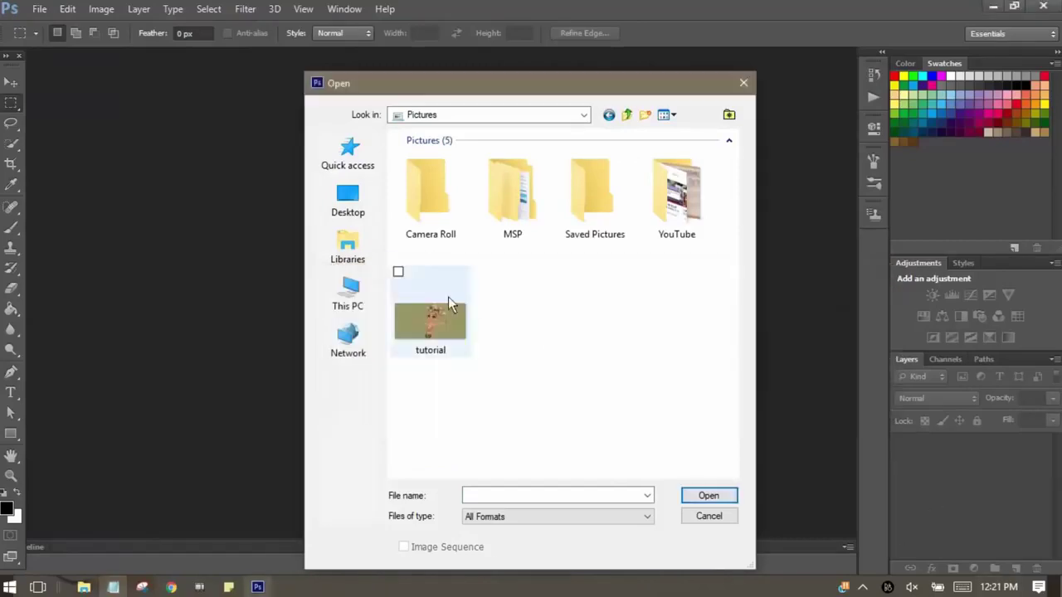
Open the 'tutorial' image and begin the green-screen removal note
{"action": "double_click", "coordinate": [439, 311]}
{"action": "key", "text": "alt+Tab"}
{"action": "key", "text": "ctrl+a"}
{"action": "type", "text": "to get rid of the "}
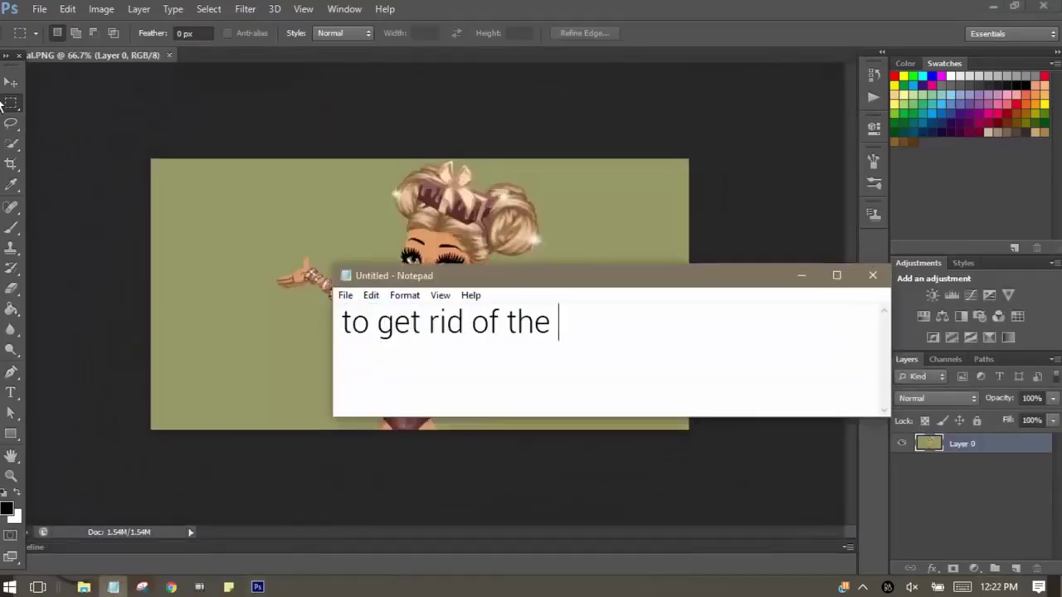
{"action": "type", "text": "green screen, do what i do"}
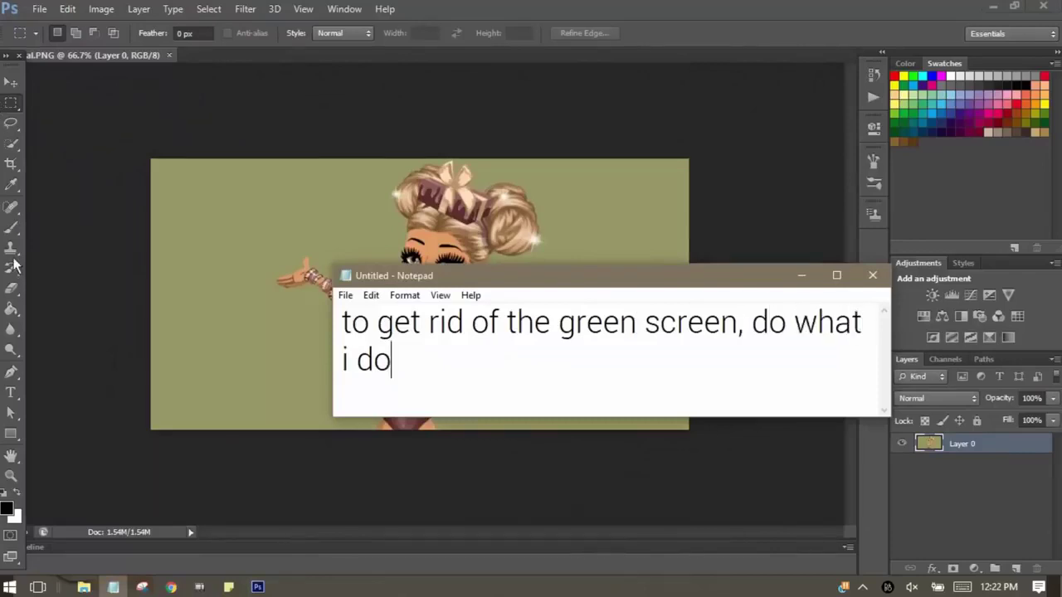
Switch to the Magic Eraser Tool and note how to find it
{"action": "right_click", "coordinate": [11, 288]}
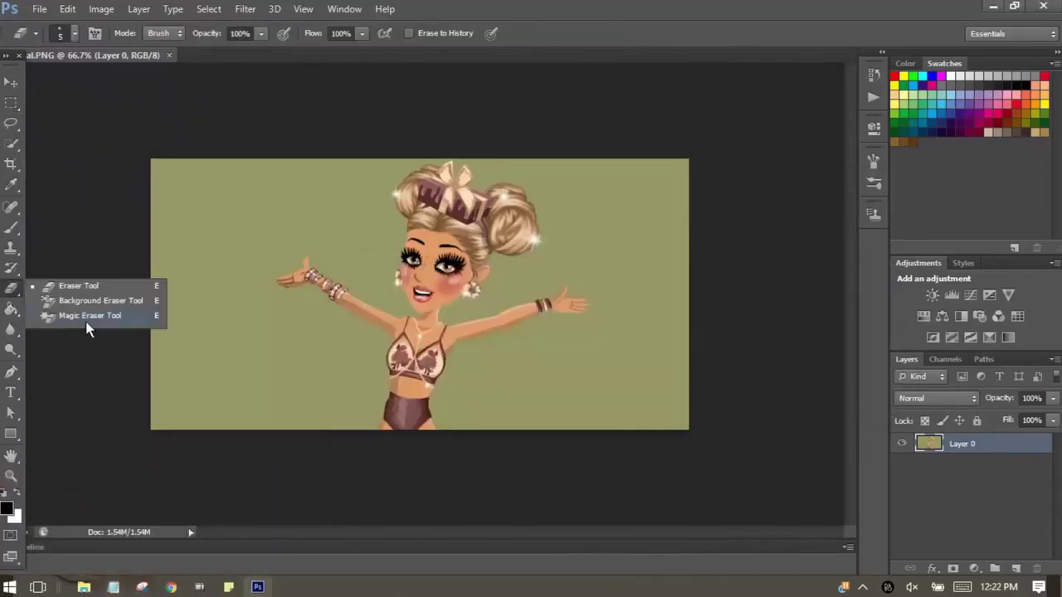
{"action": "left_click", "coordinate": [90, 316]}
{"action": "left_click", "coordinate": [108, 547]}
{"action": "key", "text": "ctrl+a"}
{"action": "type", "text": "left click on the earser i"}
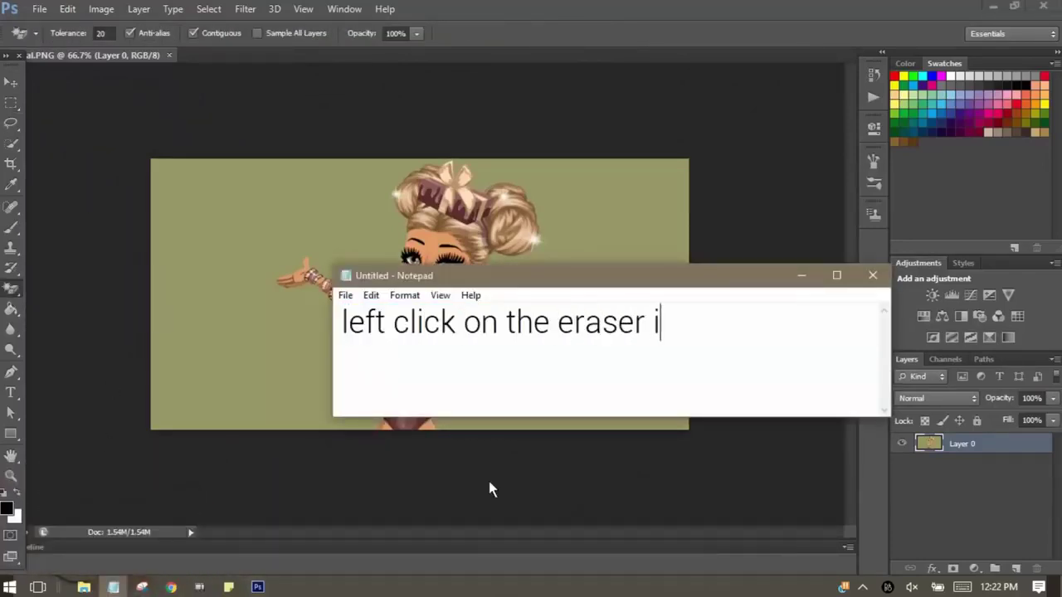
{"action": "type", "text": "con and select'magic "}
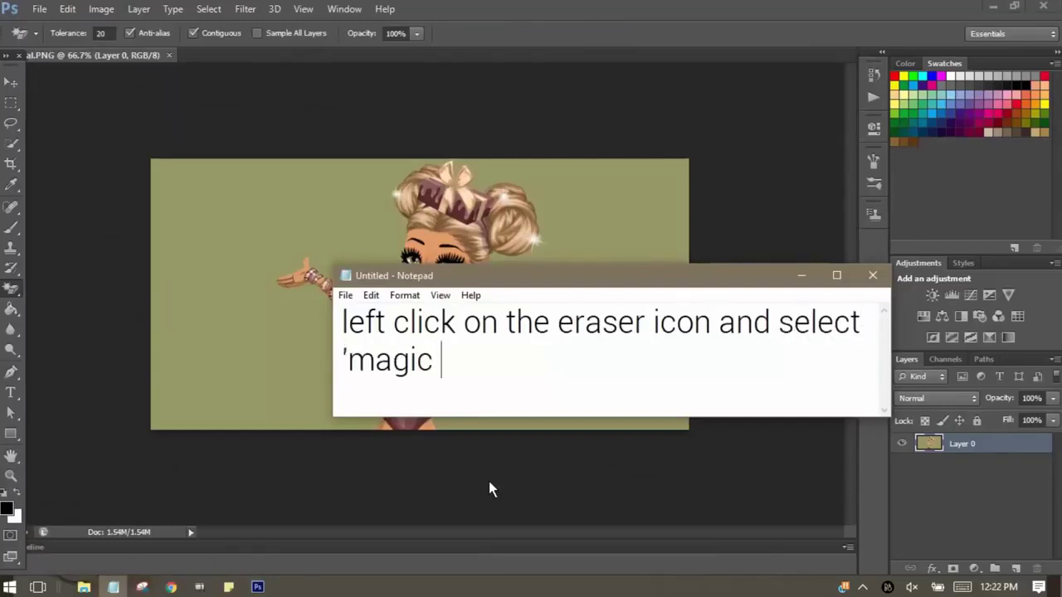
{"action": "type", "text": "eraser tool' or whatever it is a"}
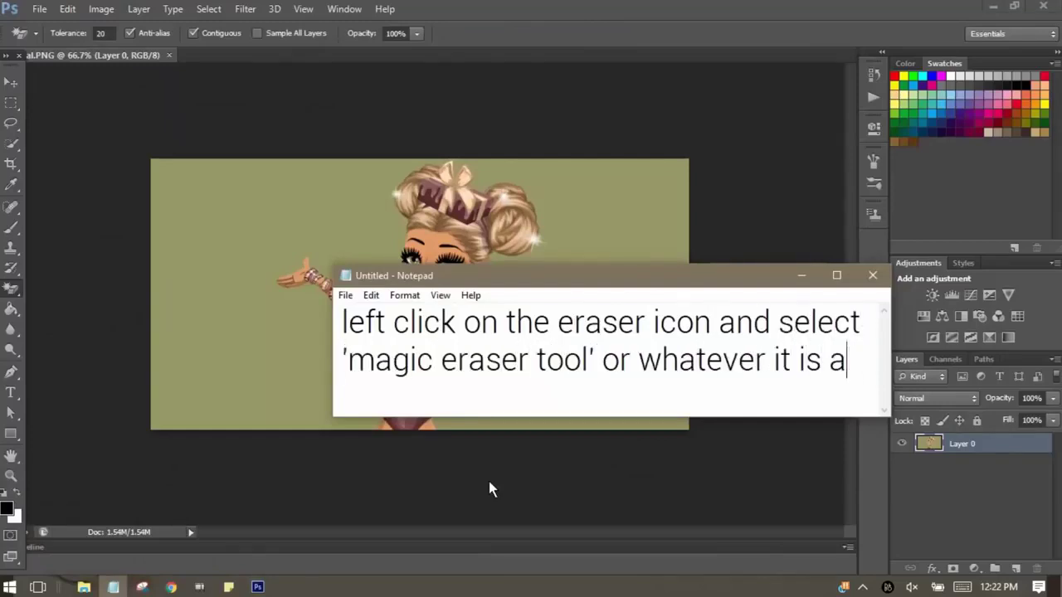
{"action": "key", "text": "BackSpace"}
{"action": "type", "text": "called. i've already forgotten, wh"}
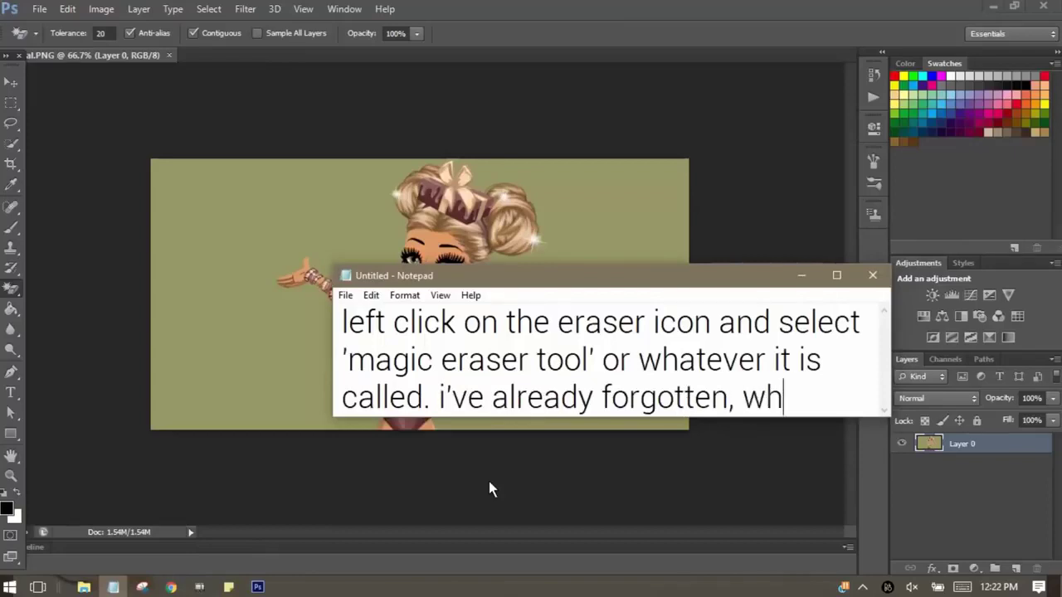
{"action": "type", "text": "oops."}
{"action": "key", "text": "ctrl+a"}
{"action": "type", "text": "now click on the"}
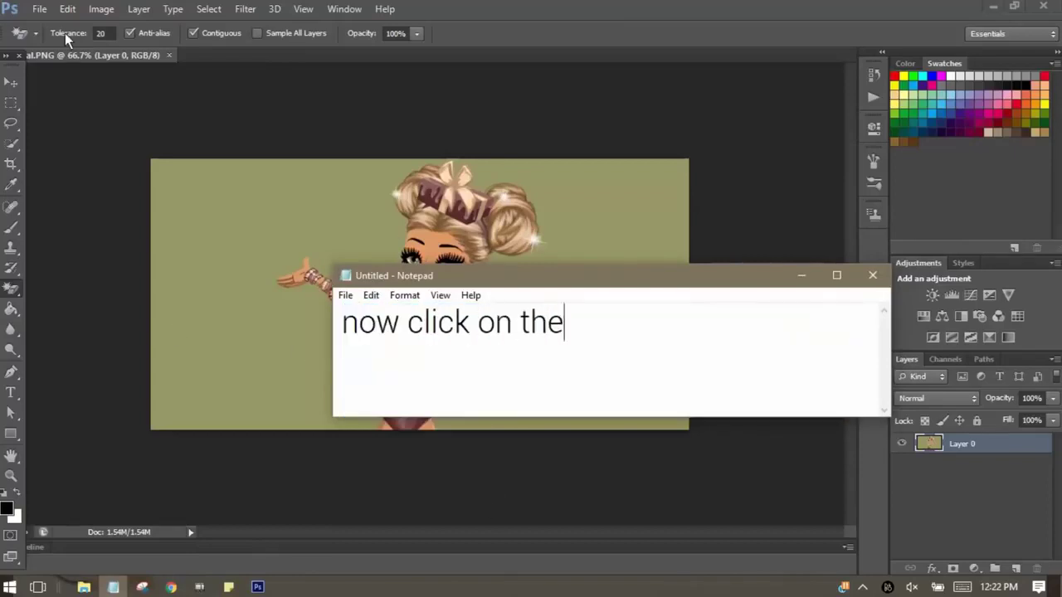
{"action": "type", "text": " background"}
Erase the olive-green background with one click and note that hair edges need zooming in
{"action": "left_click", "coordinate": [173, 189]}
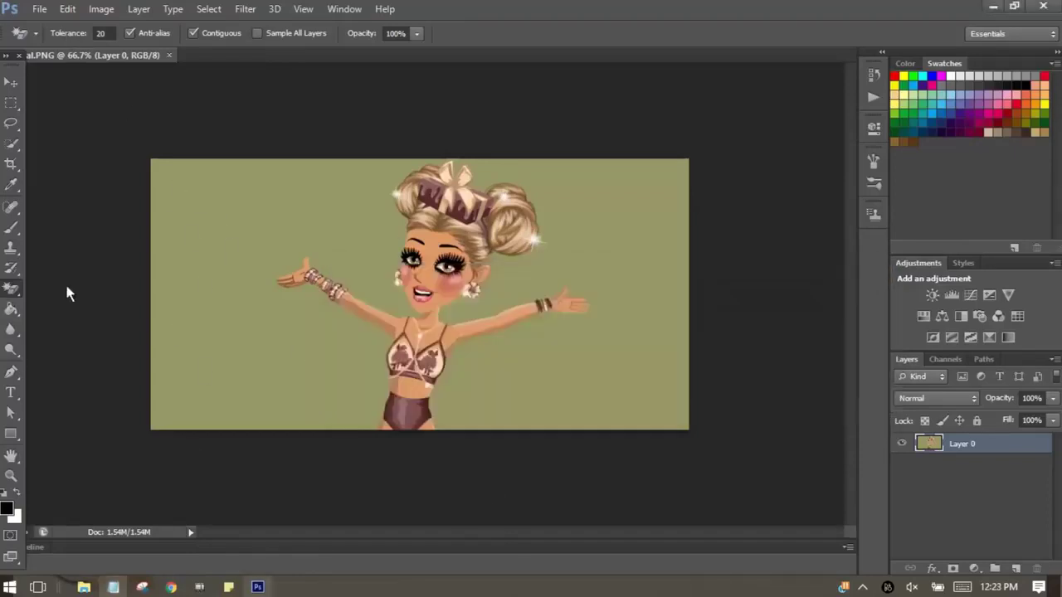
{"action": "key", "text": "alt+Tab"}
{"action": "key", "text": "ctrl+a"}
{"action": "type", "text": "easy as th"}
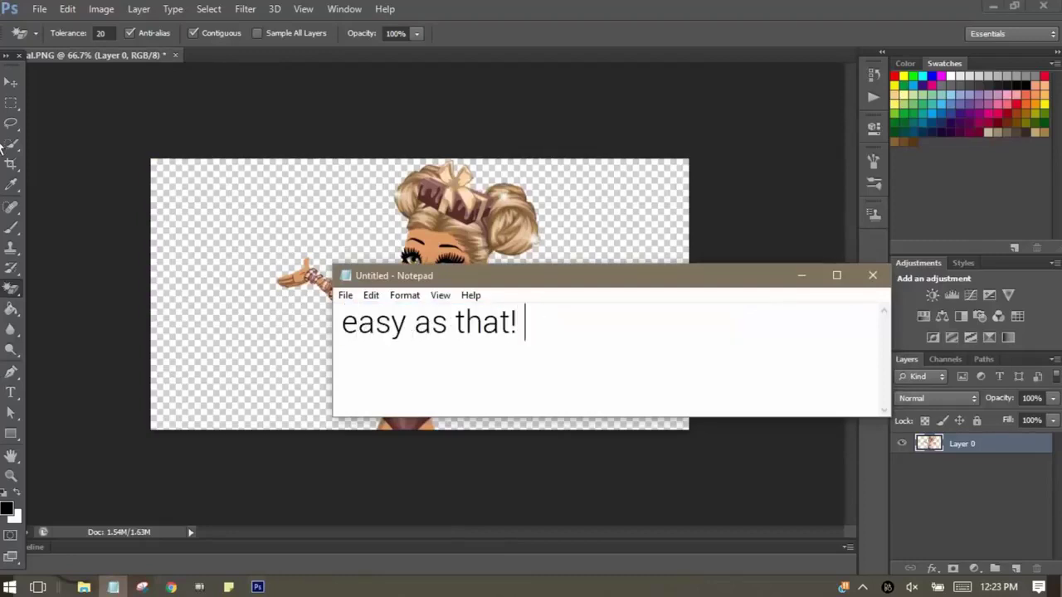
{"action": "type", "text": "now, some hairs are harder to rem"}
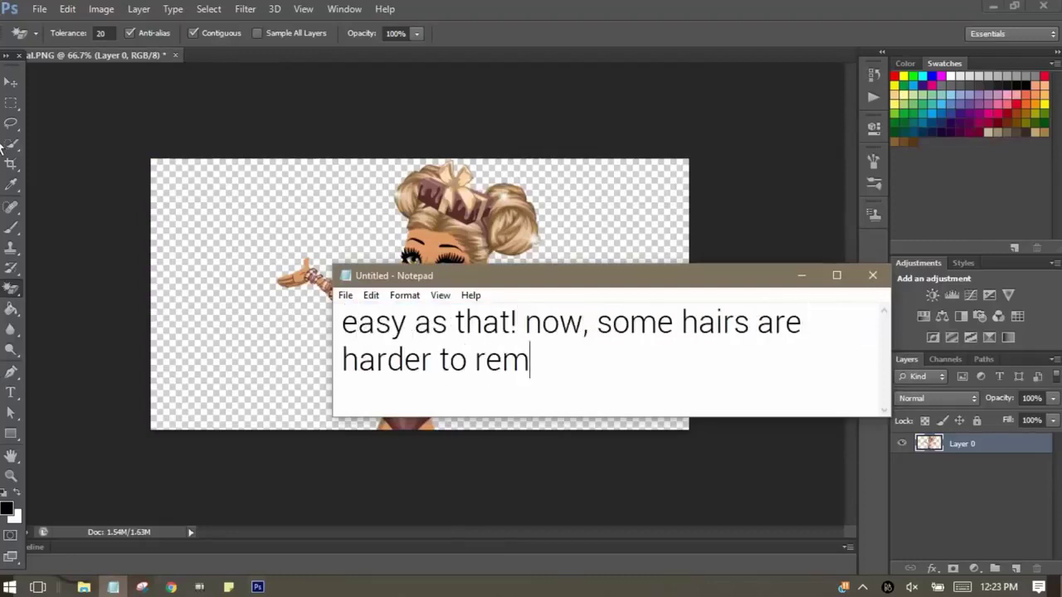
{"action": "type", "text": "ove the background from. i recommend ch"}
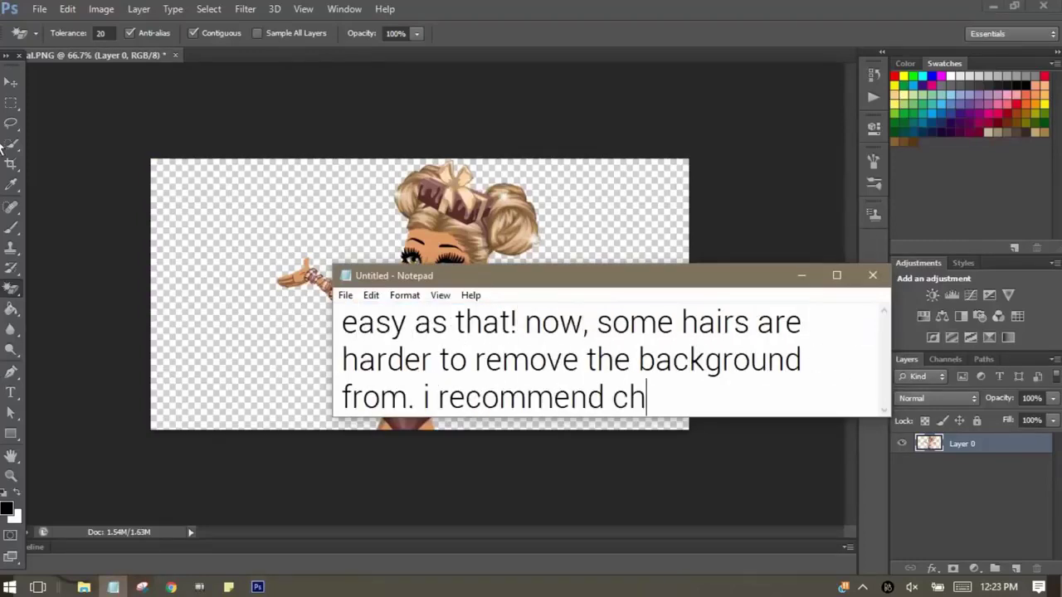
{"action": "key", "text": "BackSpace"}
{"action": "key", "text": "BackSpace"}
{"action": "key", "text": "BackSpace"}
{"action": "type", "text": "reccom"}
{"action": "key", "text": "BackSpace"}
{"action": "key", "text": "BackSpace"}
{"action": "key", "text": "BackSpace"}
{"action": "type", "text": "ommend zoomin"}
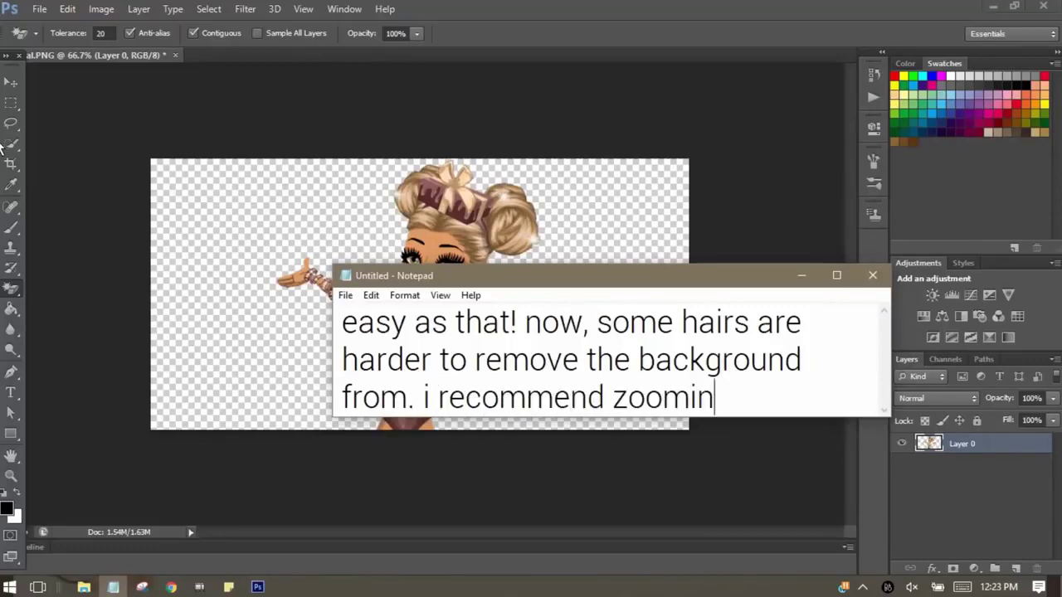
{"action": "type", "text": "g in when you try t"}
{"action": "type", "text": "o remove th"}
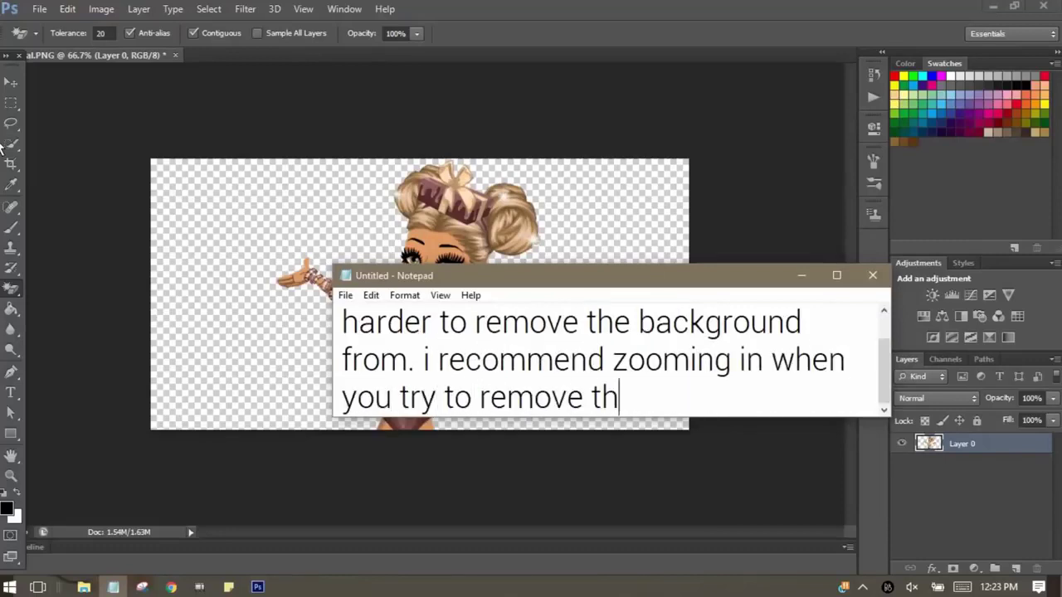
{"action": "type", "text": "e background f"}
Zoom in to about 600% on the hair bun using View > Zoom In
{"action": "key", "text": "BackSpace"}
{"action": "type", "text": "d from small areas"}
{"action": "left_click", "coordinate": [303, 8]}
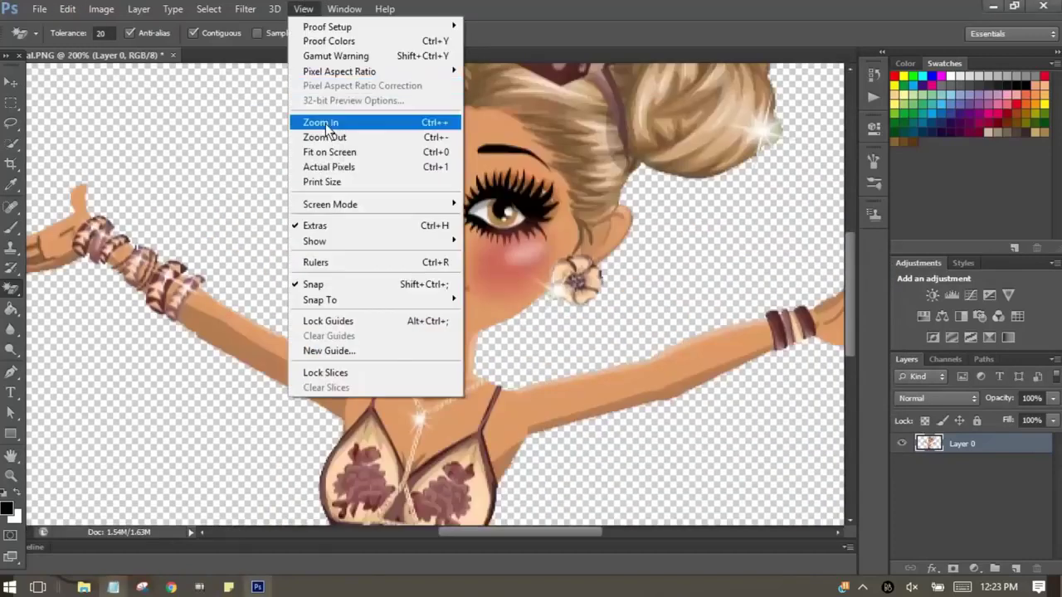
{"action": "left_click", "coordinate": [320, 122]}
{"action": "scroll", "coordinate": [857, 306], "scroll_direction": "up", "scroll_amount": 5}
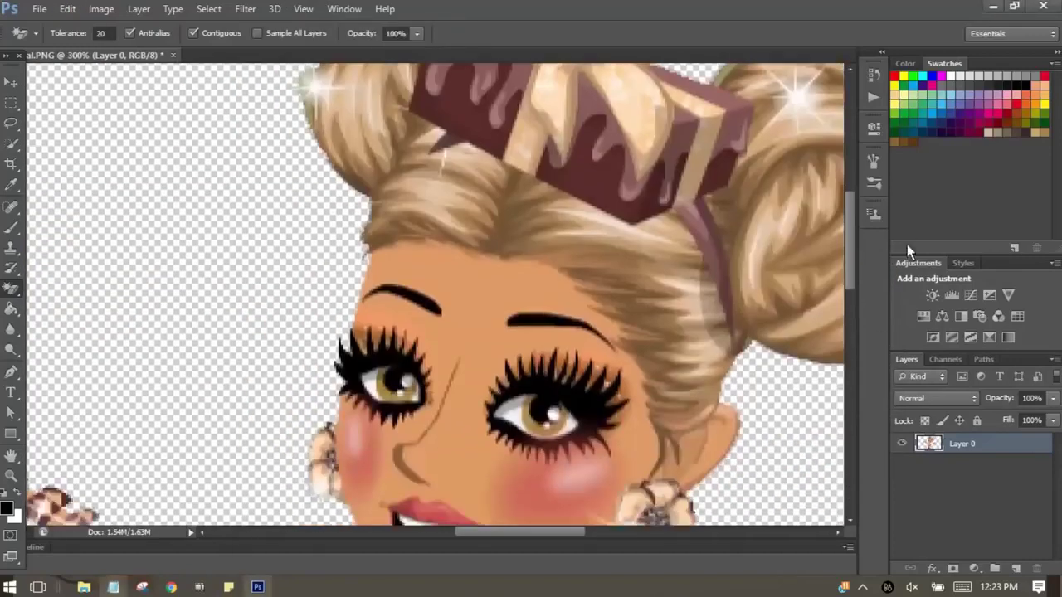
{"action": "left_click", "coordinate": [303, 8]}
{"action": "left_click", "coordinate": [320, 122]}
{"action": "left_click", "coordinate": [303, 9]}
{"action": "left_click", "coordinate": [320, 122]}
{"action": "key", "text": "ctrl+plus"}
{"action": "scroll", "coordinate": [561, 513], "scroll_direction": "right", "scroll_amount": 5}
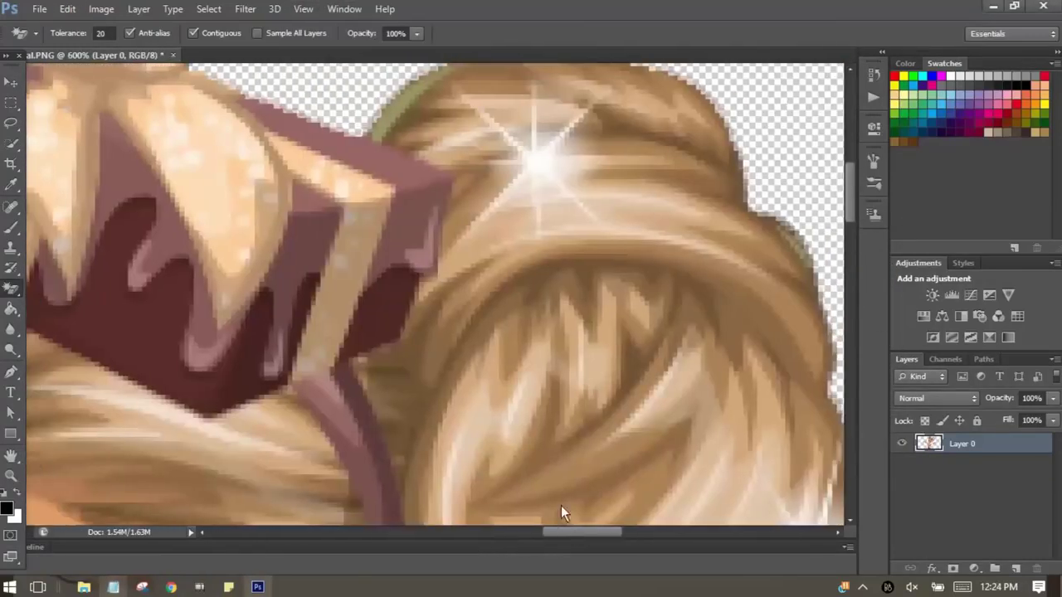
Replace the note with advice to colour over leftover background using the hair colour
{"action": "left_click", "coordinate": [113, 586]}
{"action": "key", "text": "ctrl+a"}
{"action": "type", "text": "like th"}
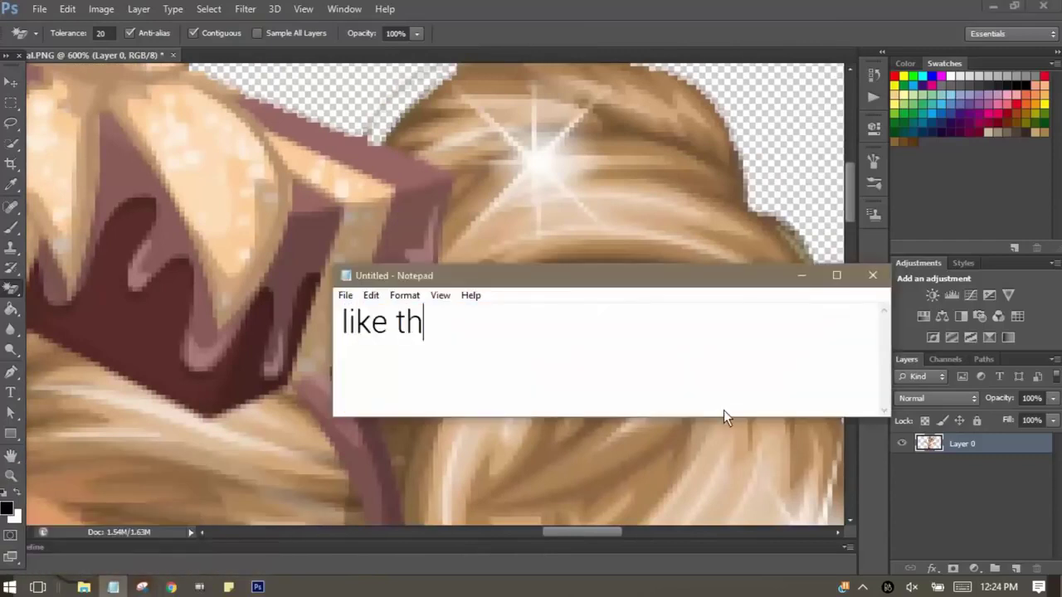
{"action": "type", "text": "is. or, you can just color o"}
{"action": "type", "text": "ver the b"}
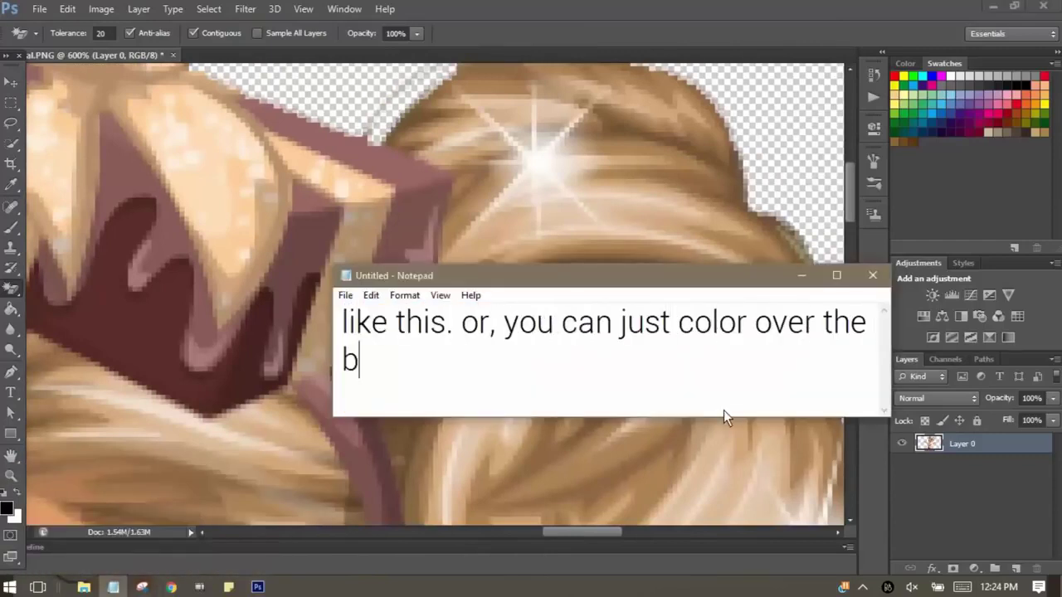
{"action": "type", "text": "ackground with the color of the hair"}
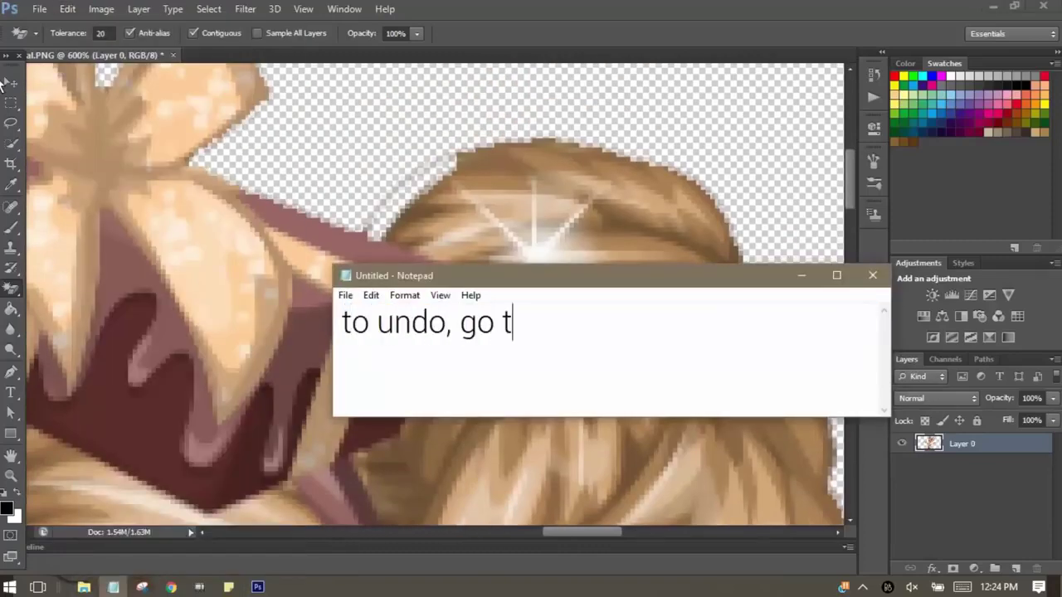
{"action": "type", "text": " the"}
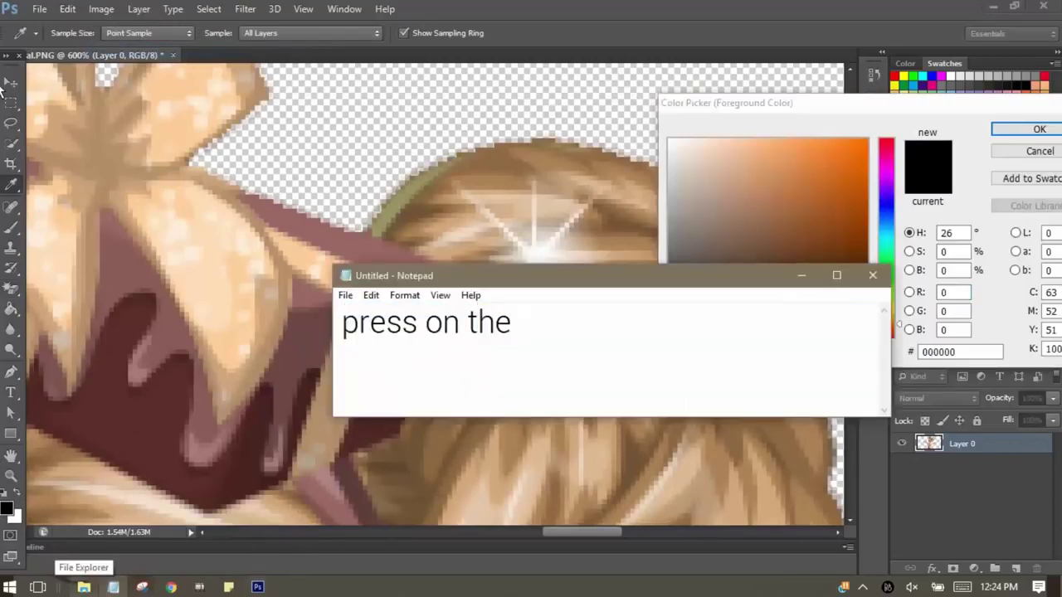
{"action": "type", "text": "n to 'step backward' colored sqaure th"}
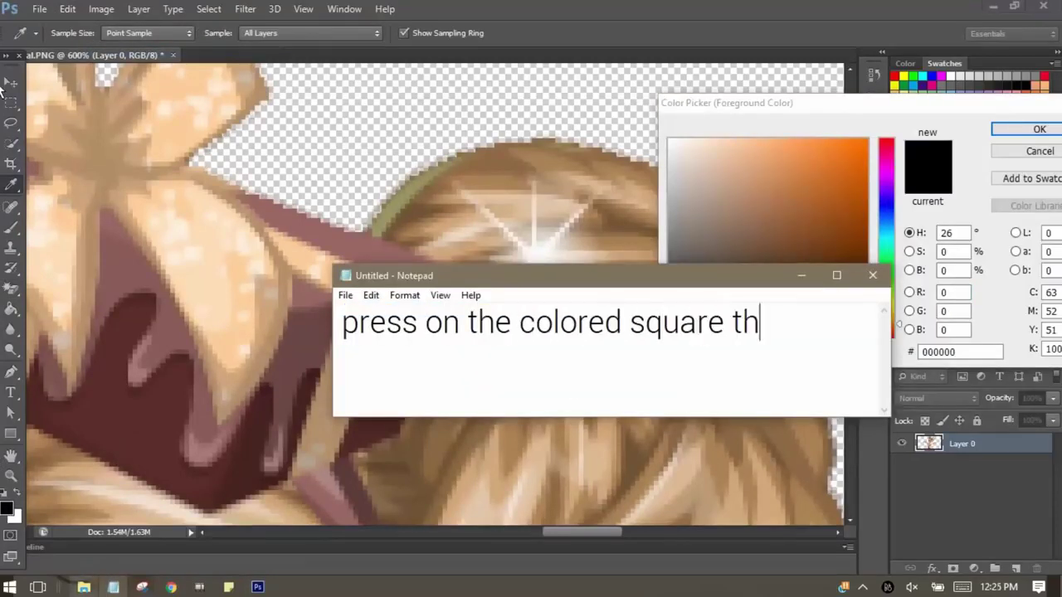
{"action": "type", "text": "ings on the bottom to select a color fro"}
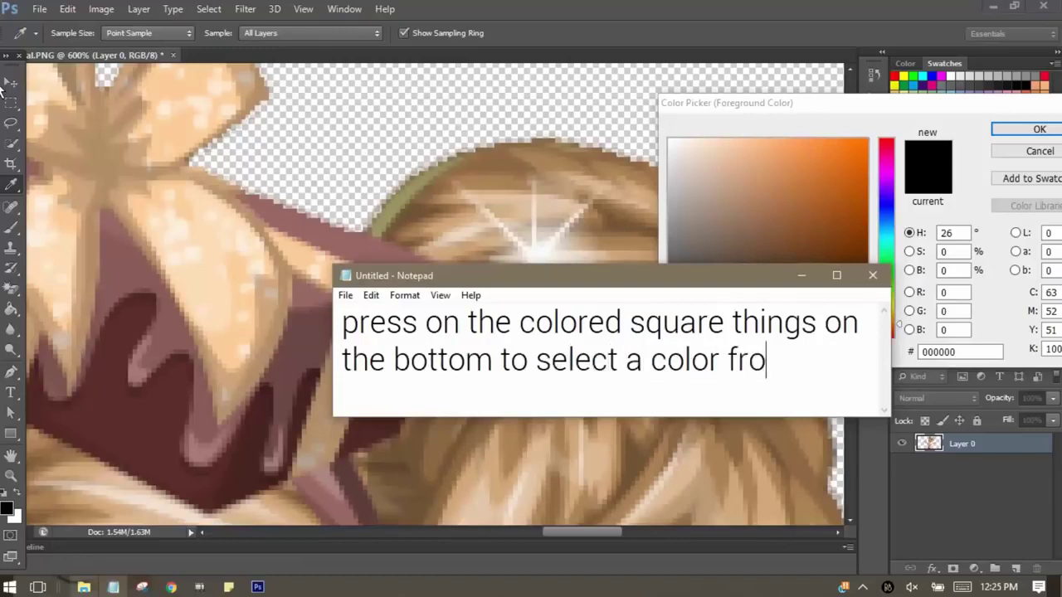
{"action": "type", "text": "m the picture you are editing."}
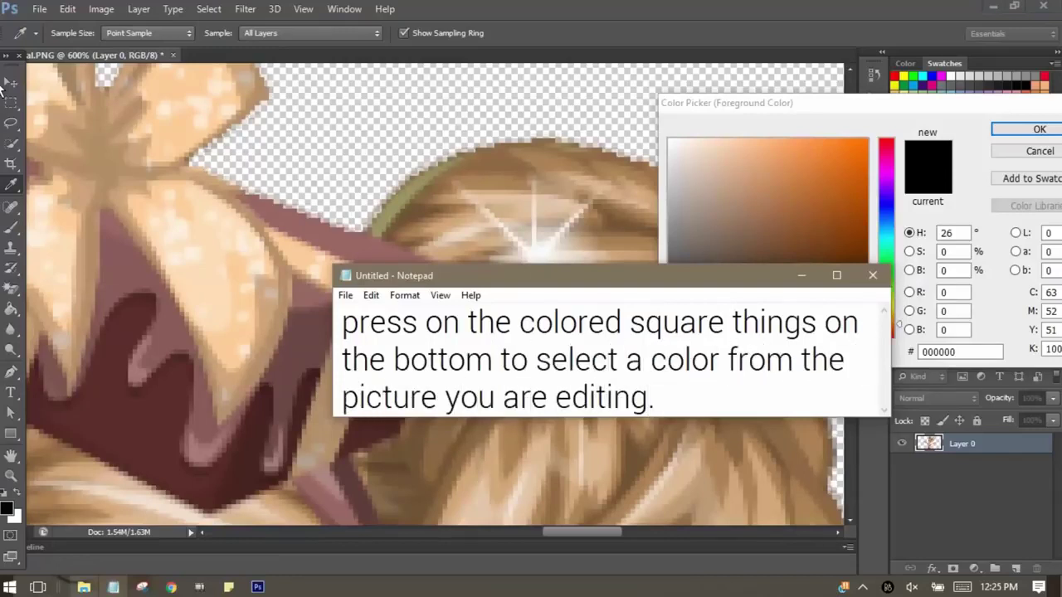
Sample the hair's brown with the Eyedropper and switch to the Brush tool
{"action": "left_click", "coordinate": [391, 202]}
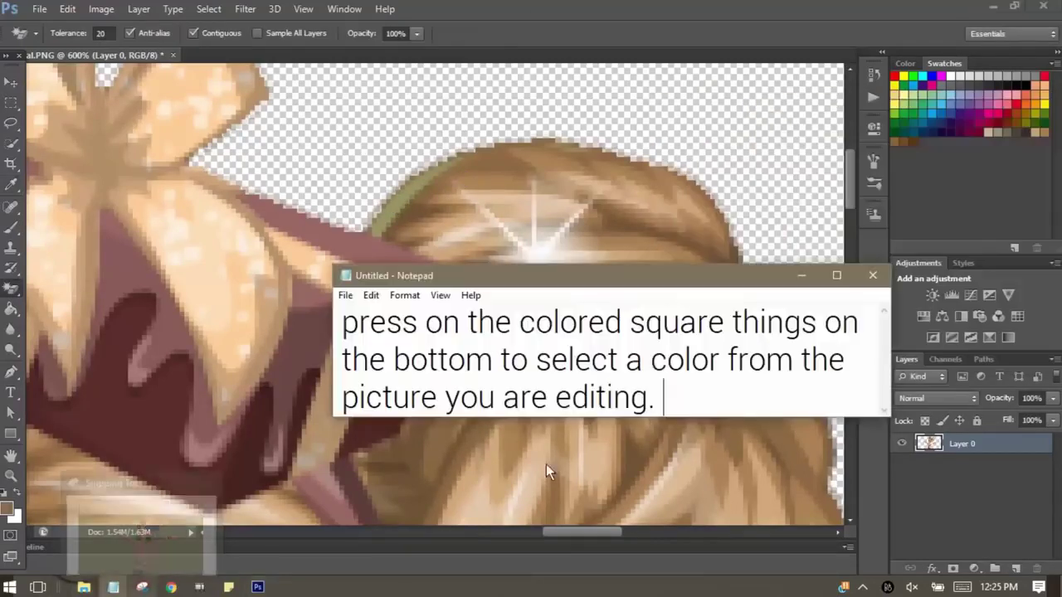
{"action": "type", "text": "w go to the paintbrush tool"}
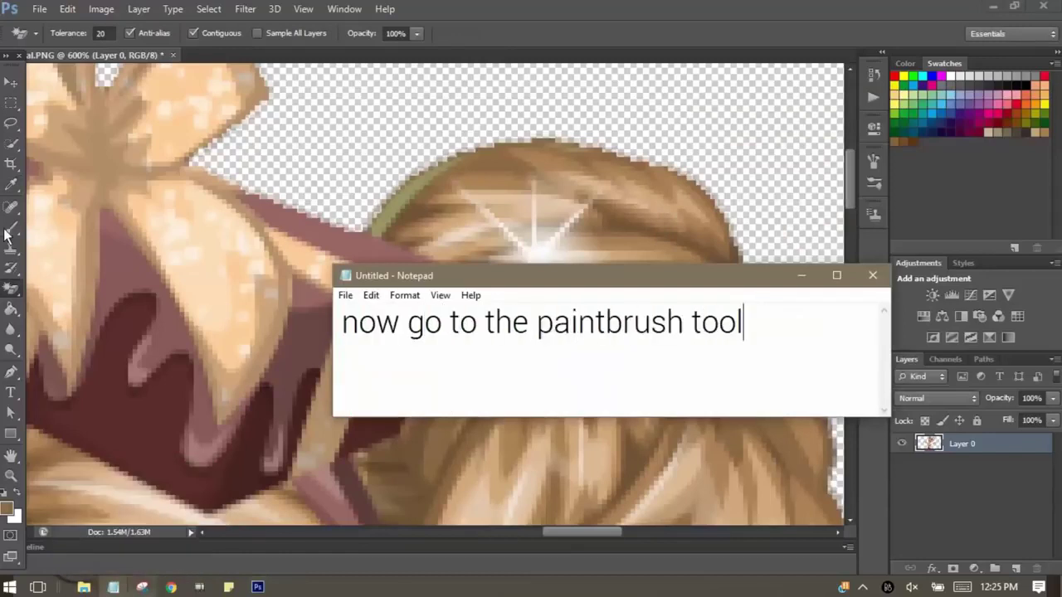
{"action": "left_click", "coordinate": [7, 232]}
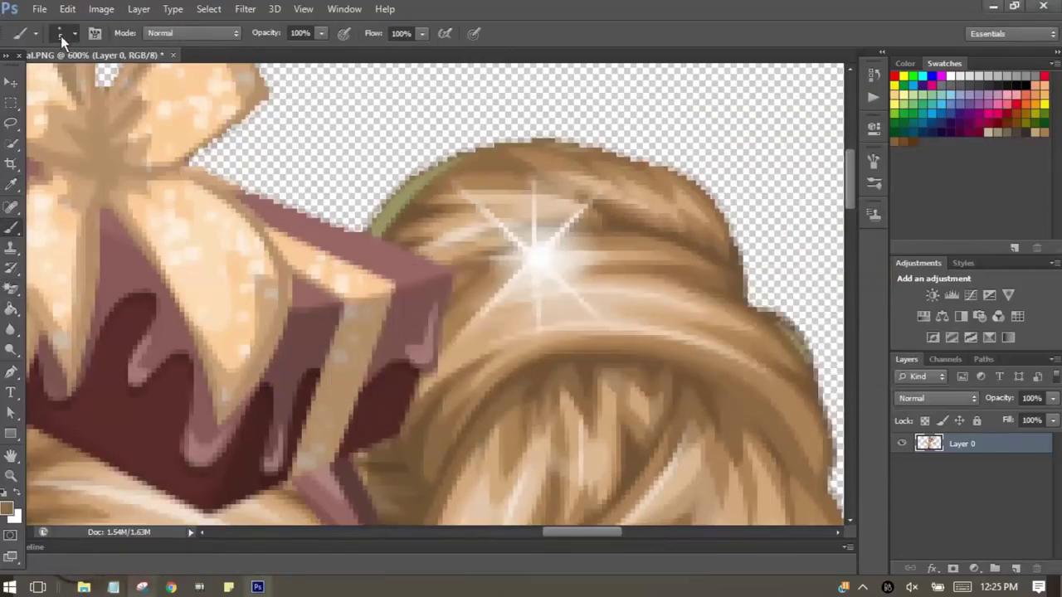
Update the caption note to suggest adjusting the brush size and zooming in more
{"action": "left_click", "coordinate": [113, 586]}
{"action": "key", "text": "ctrl+a"}
{"action": "type", "text": "make it bigger or smaller, whatever work"}
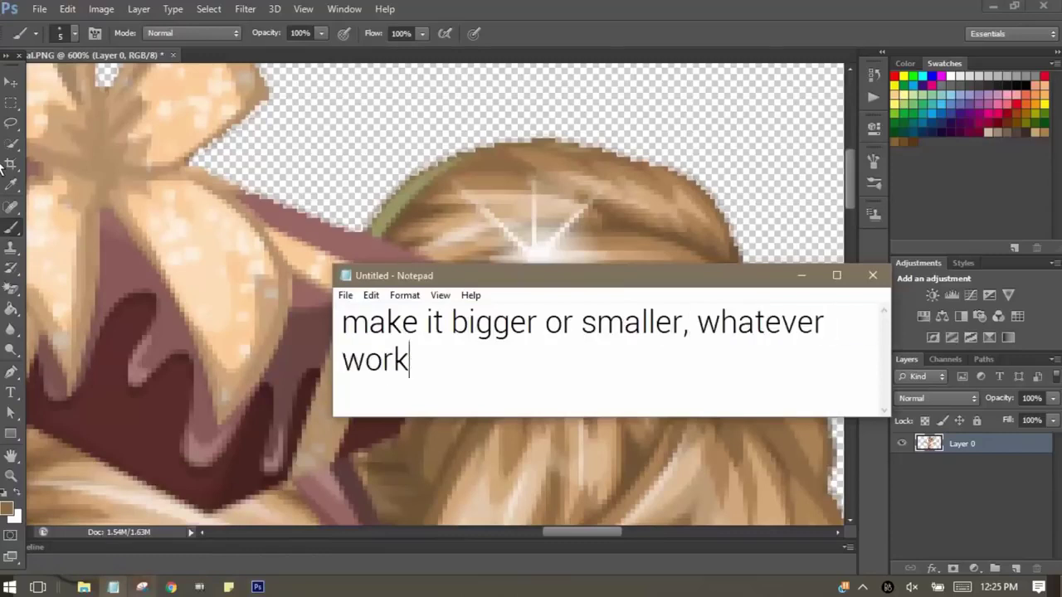
{"action": "type", "text": "s. you may want to zoom in a bit more"}
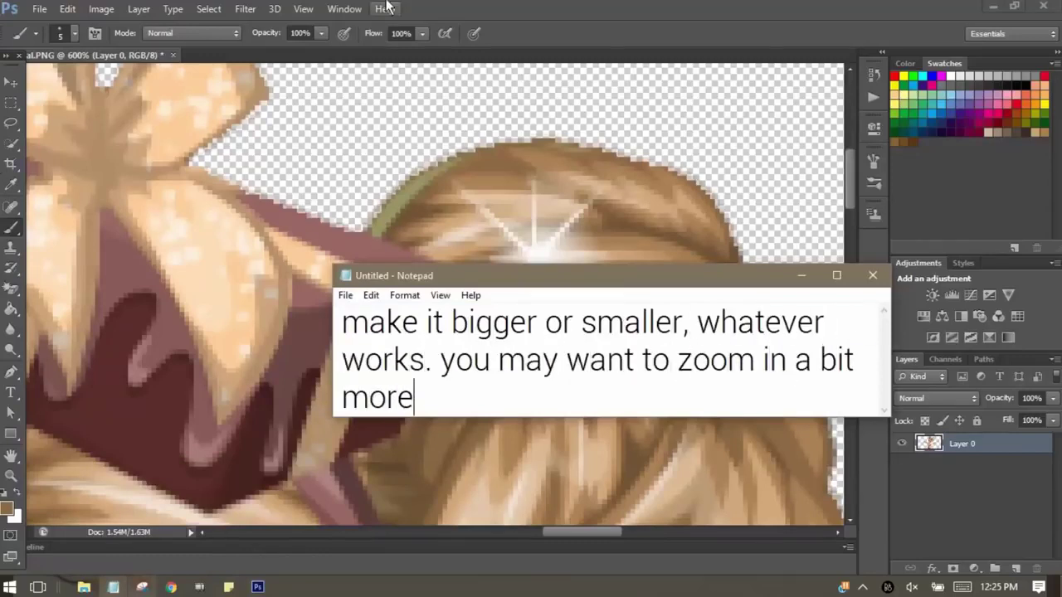
Zoom in on the hair and set the brush size to 3
{"action": "left_click", "coordinate": [304, 8]}
{"action": "left_click", "coordinate": [312, 117]}
{"action": "left_click", "coordinate": [59, 33]}
{"action": "type", "text": "3"}
{"action": "key", "text": "Return"}
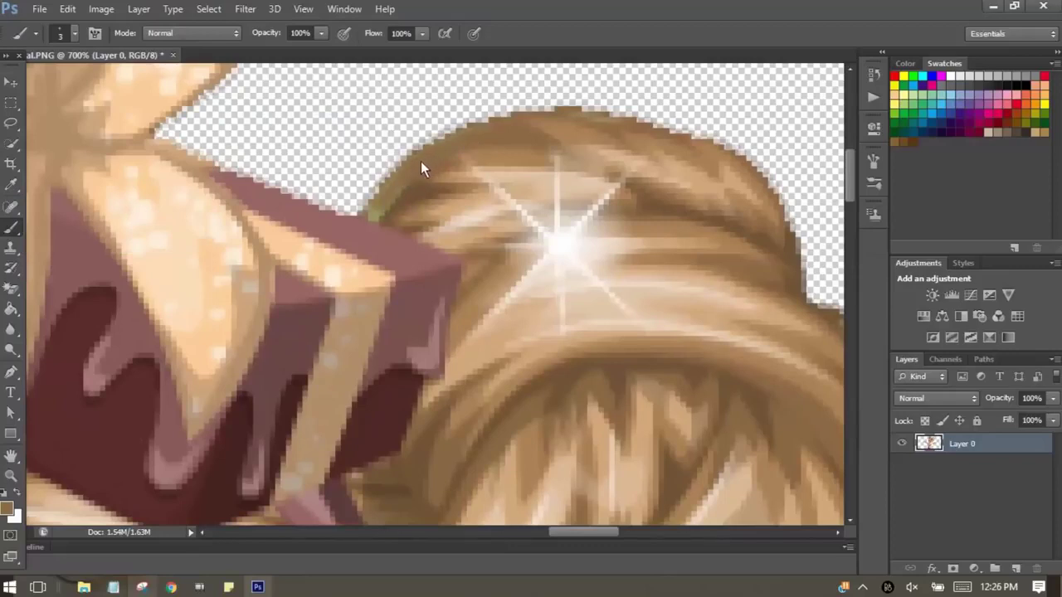
{"action": "left_click", "coordinate": [303, 8]}
Fit the whole image back on screen and caption the 'fit on screen' tip
{"action": "left_click", "coordinate": [332, 152]}
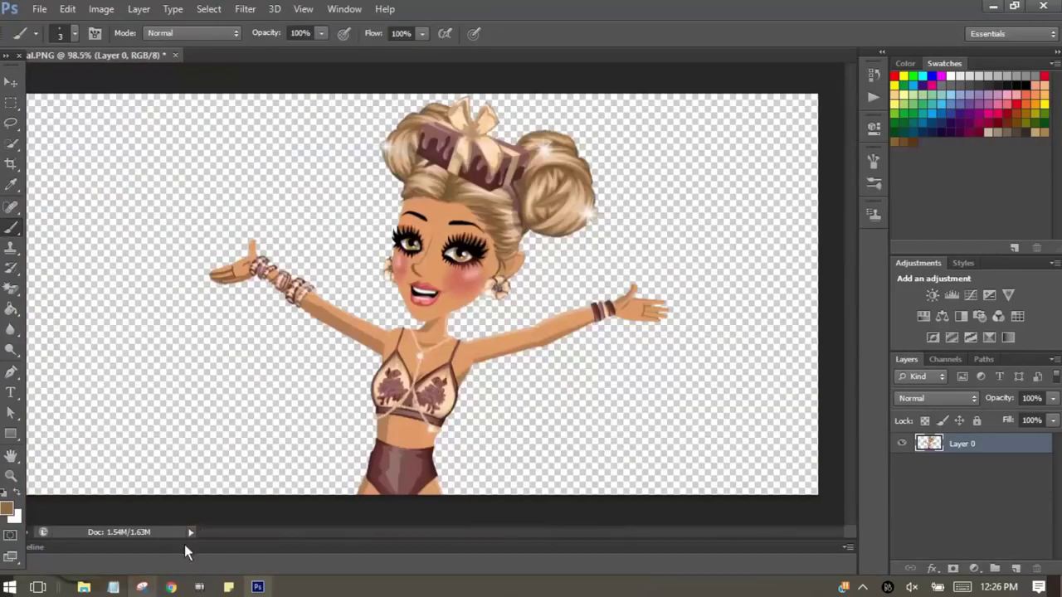
{"action": "left_click", "coordinate": [113, 587]}
{"action": "key", "text": "ctrl+a"}
{"action": "type", "text": "and then press 'fit on screen' to"}
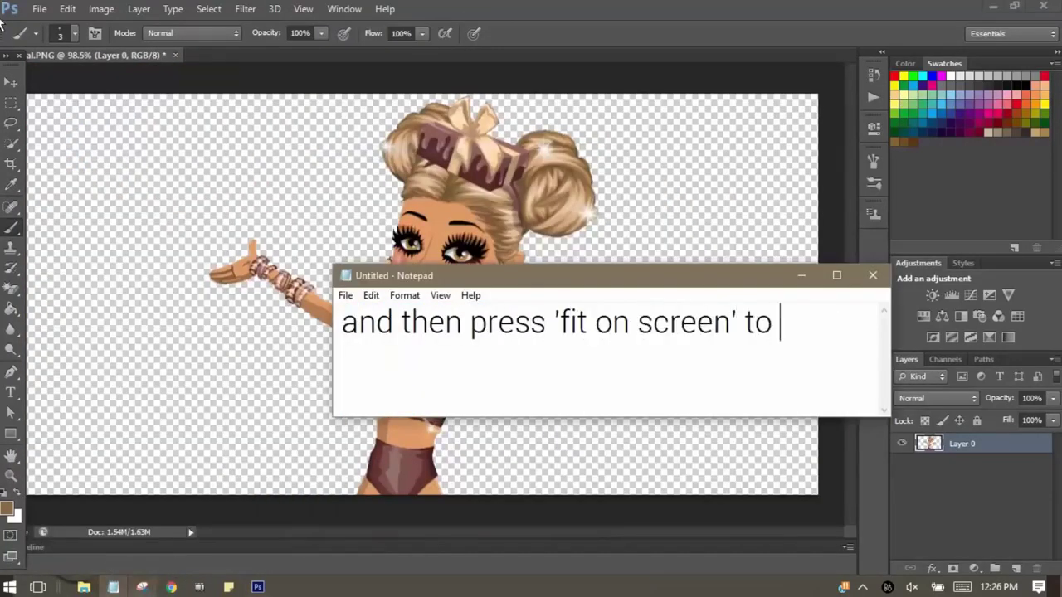
{"action": "type", "text": " zoom all the way back out"}
Rewrite the caption note to introduce layer effects on the selected layer
{"action": "key", "text": "ctrl+a"}
{"action": "key", "text": "BackSpace"}
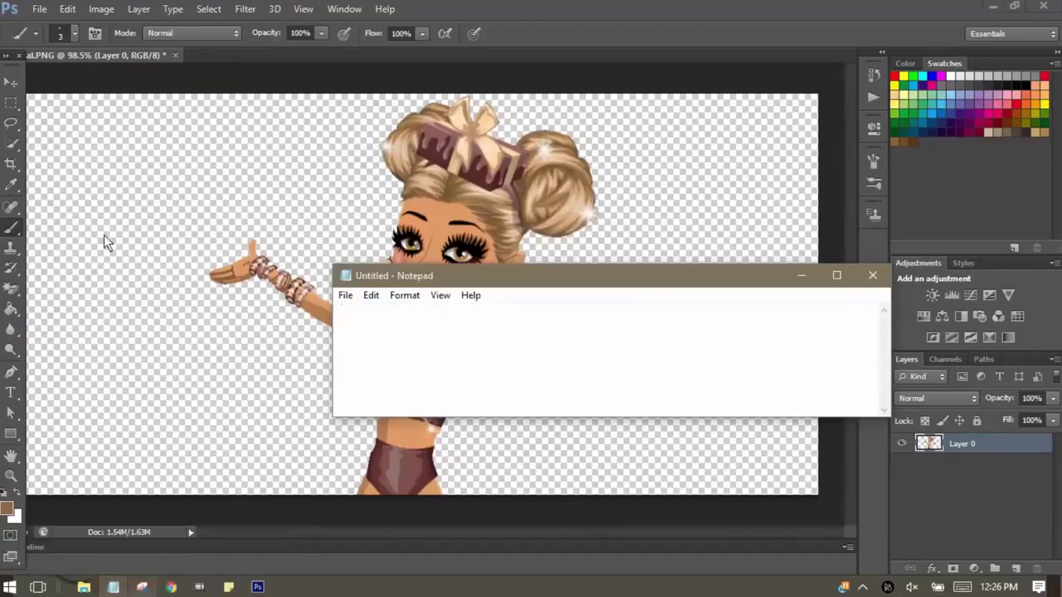
{"action": "key", "text": "BackSpace"}
{"action": "key", "text": "BackSpace"}
{"action": "key", "text": "BackSpace"}
{"action": "type", "text": "i guess i'"}
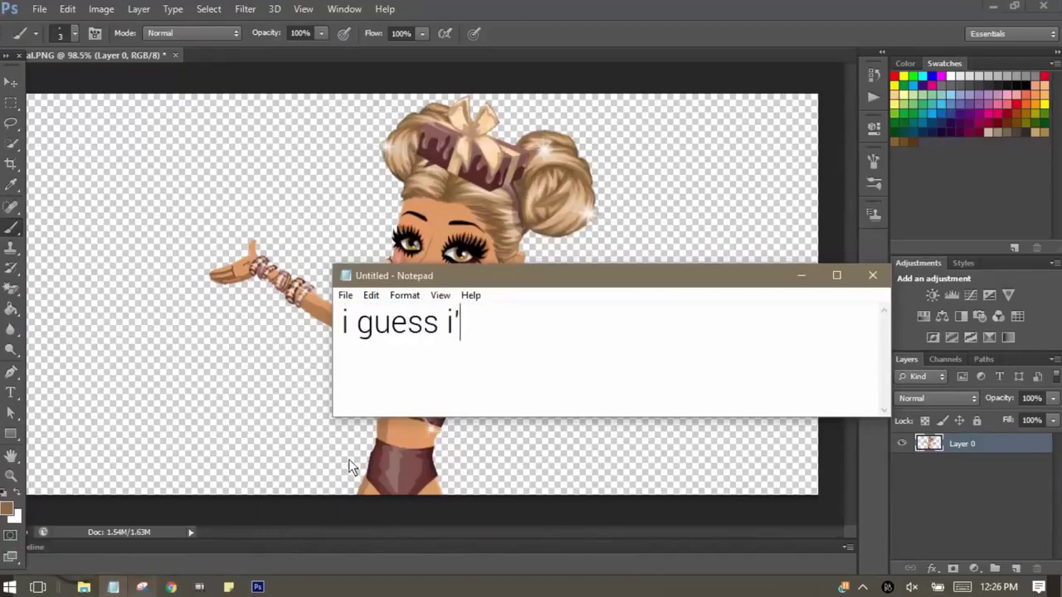
{"action": "key", "text": "BackSpace"}
{"action": "key", "text": "BackSpace"}
{"action": "key", "text": "BackSpace"}
{"action": "type", "text": "oh i"}
{"action": "key", "text": "BackSpace"}
{"action": "key", "text": "BackSpace"}
{"action": "key", "text": "BackSpace"}
{"action": "type", "text": "okay, now i"}
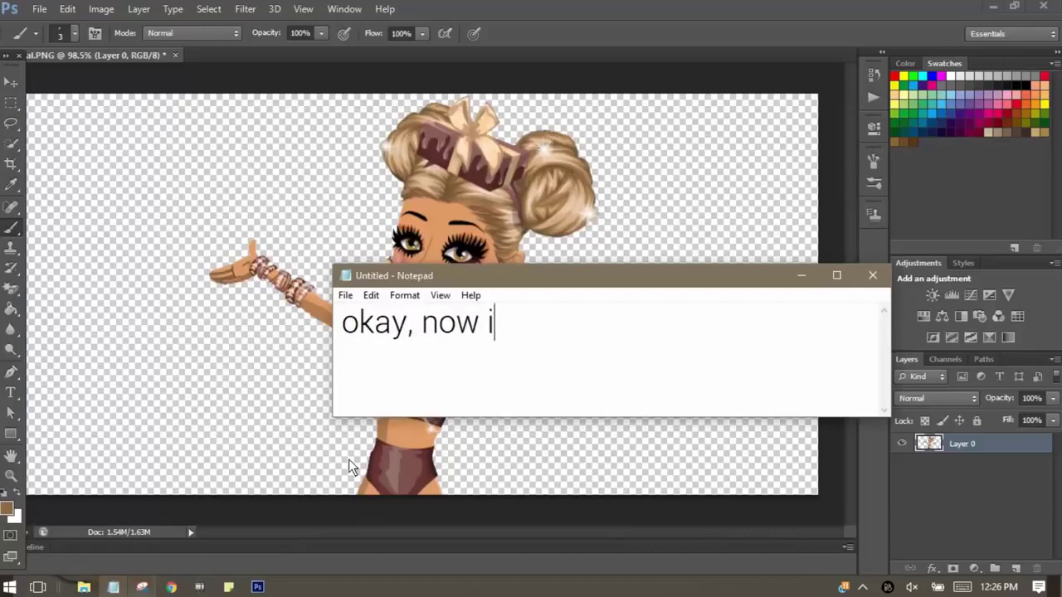
{"action": "type", "text": " will show you how to use layer effects."}
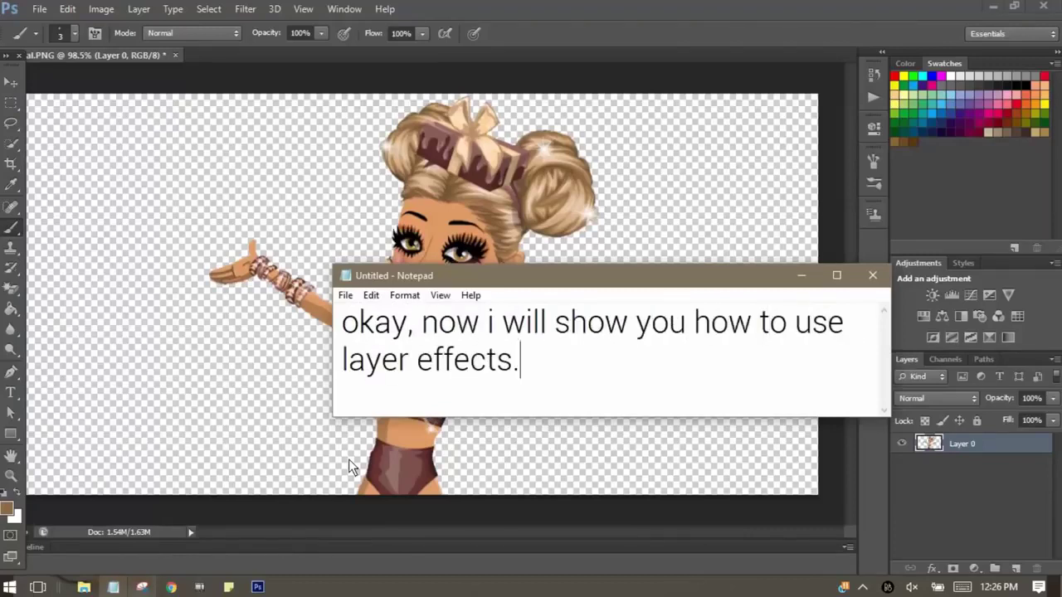
{"action": "type", "text": "ve these"}
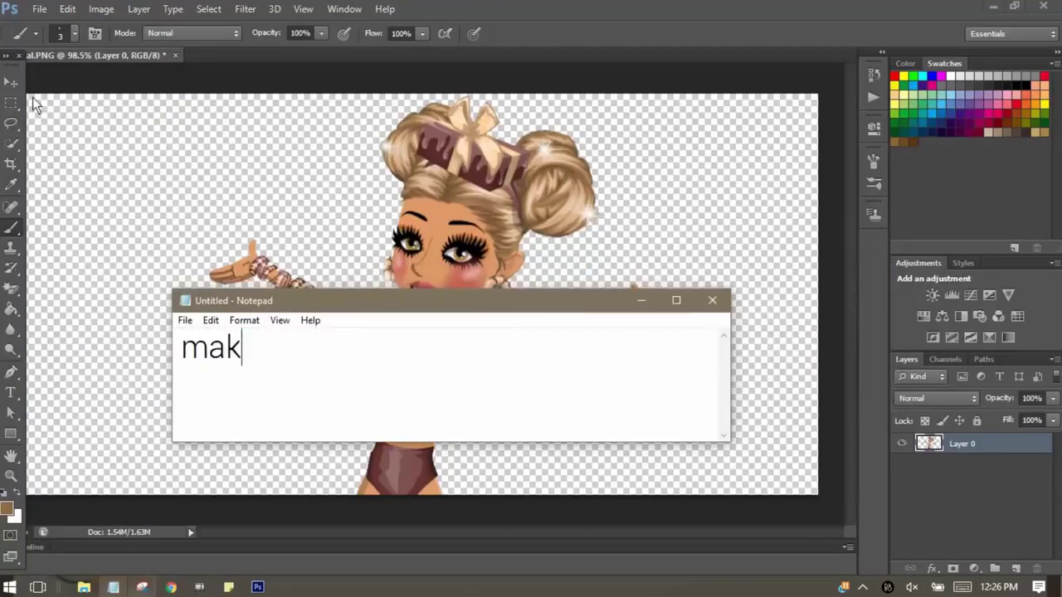
{"action": "type", "text": "e sure you have selected the correct layer. now press 'fx' a"}
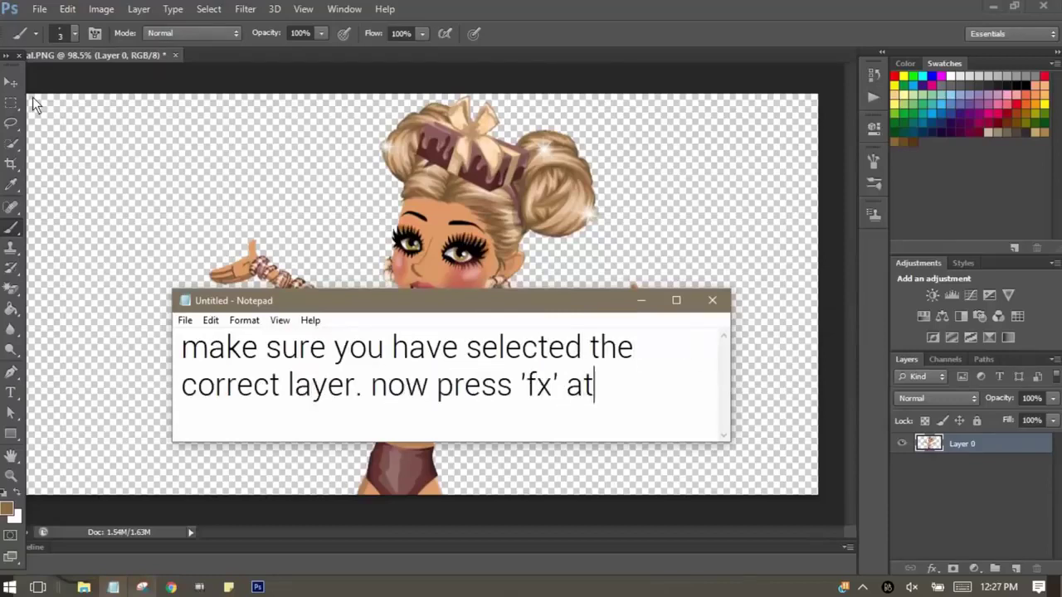
{"action": "type", "text": " the bottom"}
Open Blending Options for Layer 0 from the fx menu
{"action": "left_click", "coordinate": [933, 569]}
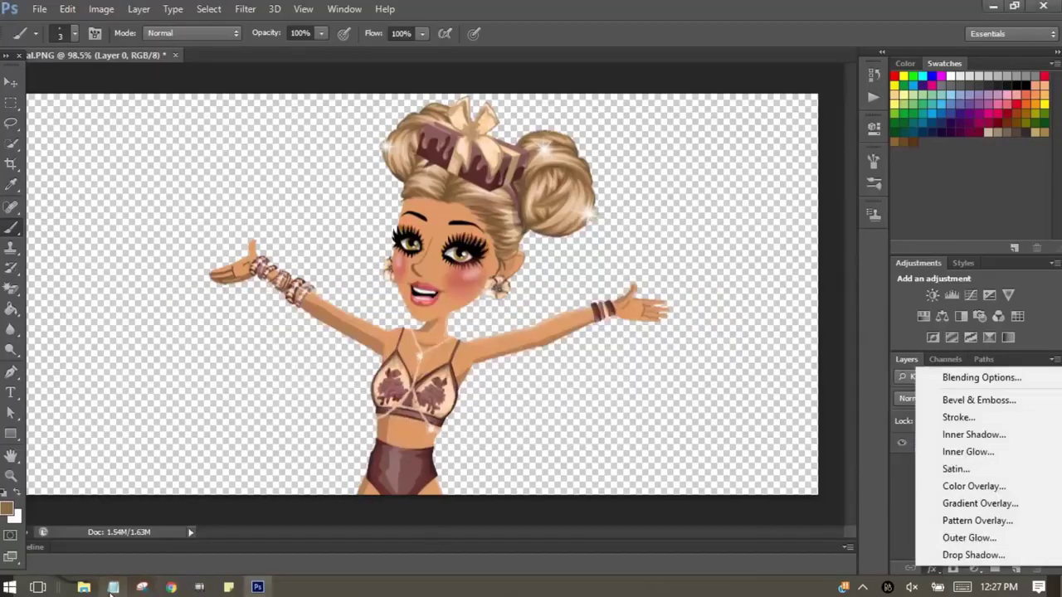
{"action": "type", "text": ". press 'blending options"}
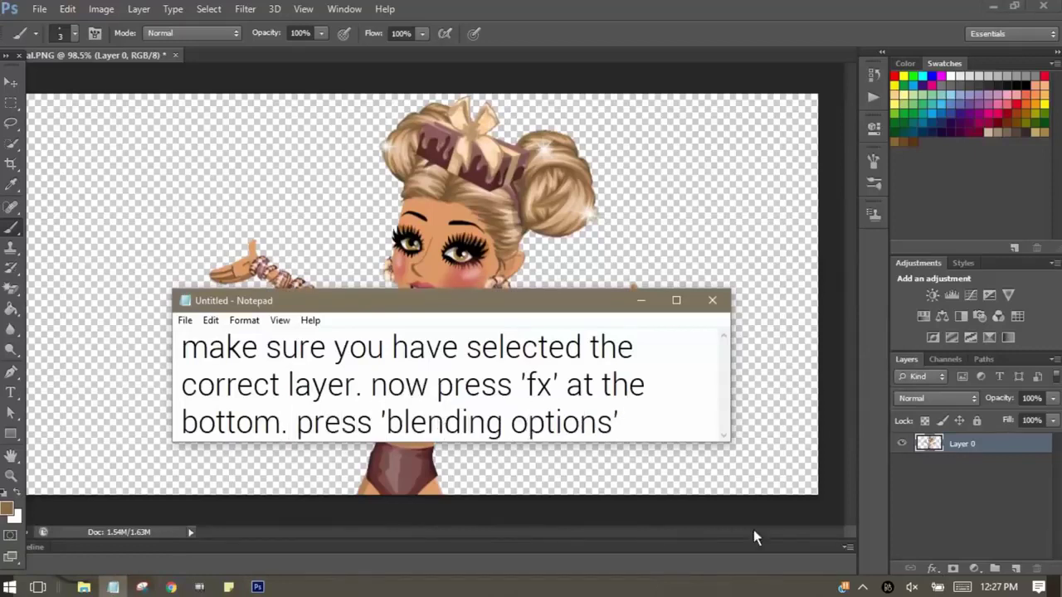
{"action": "left_click", "coordinate": [933, 569]}
Caption that a drop shadow makes the character stand out from the background
{"action": "left_click", "coordinate": [976, 372]}
{"action": "left_click", "coordinate": [113, 588]}
{"action": "key", "text": "ctrl+a"}
{"action": "type", "text": "now yo"}
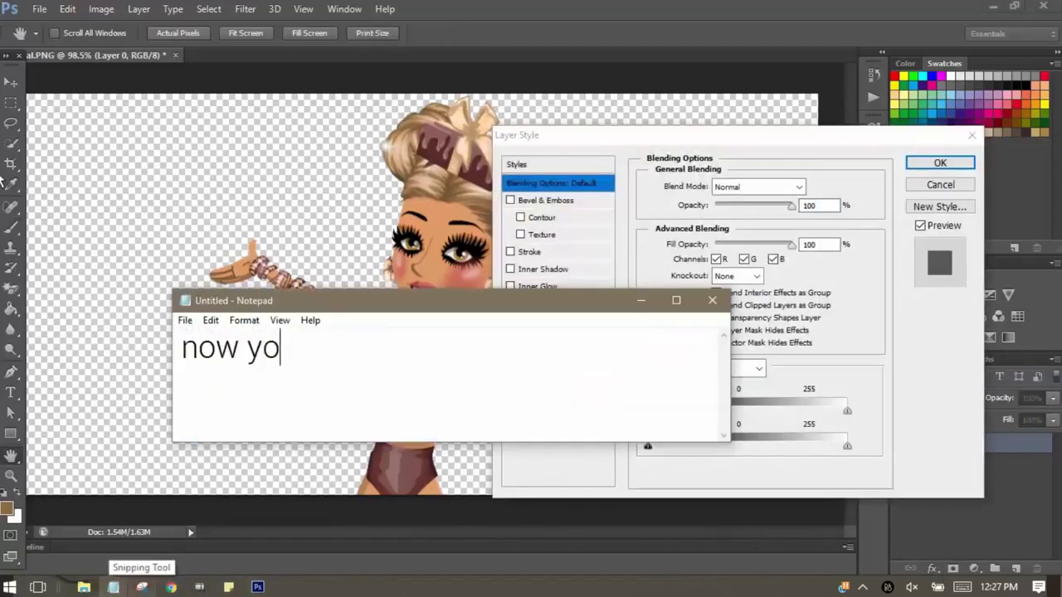
{"action": "type", "text": "u can edit the layer. i almost always u"}
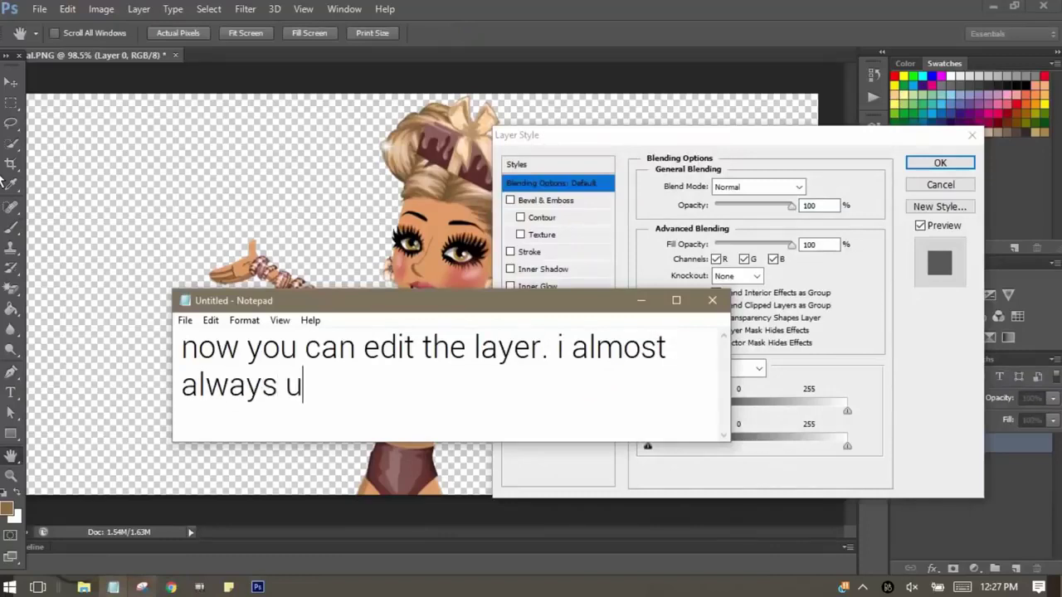
{"action": "type", "text": " shadow because it makes the"}
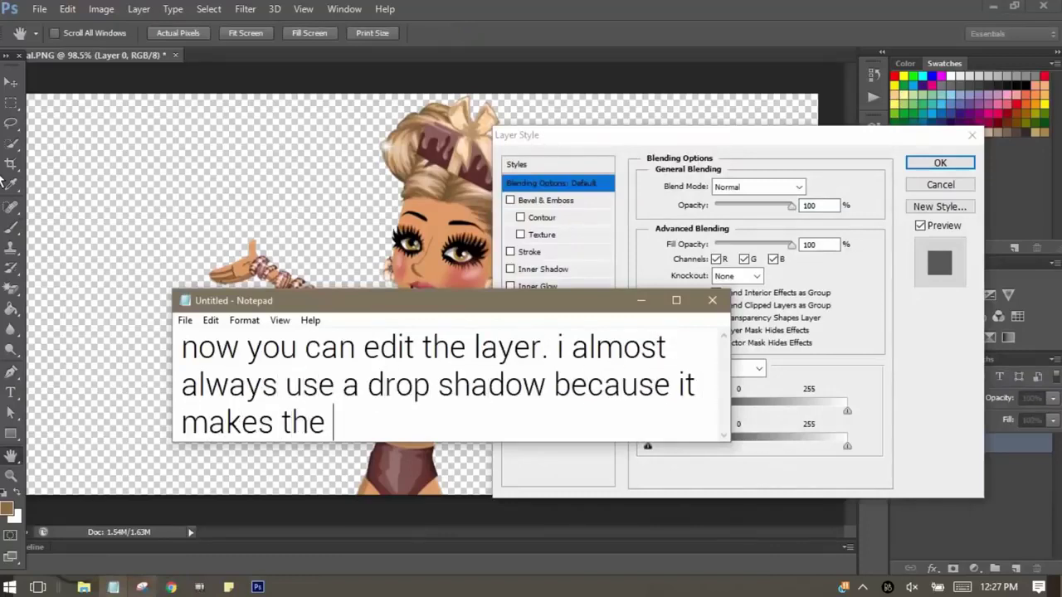
{"action": "type", "text": "object stand out from the background"}
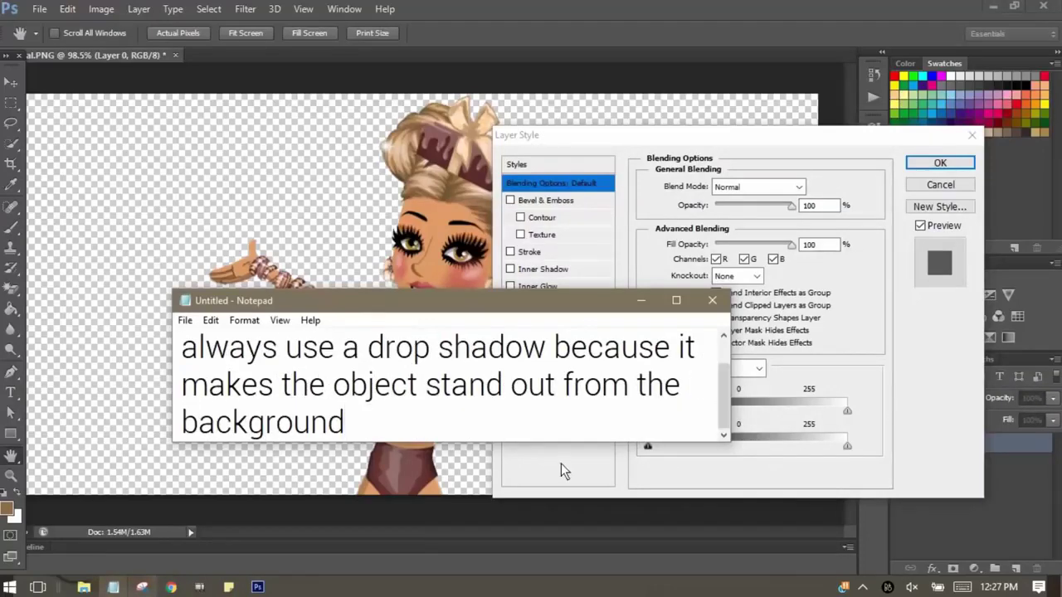
Try and remove Stroke, Inner Glow and Pattern Overlay, then apply with only Drop Shadow
{"action": "left_click", "coordinate": [561, 463]}
{"action": "left_click_drag", "start_coordinate": [531, 135], "coordinate": [662, 137]}
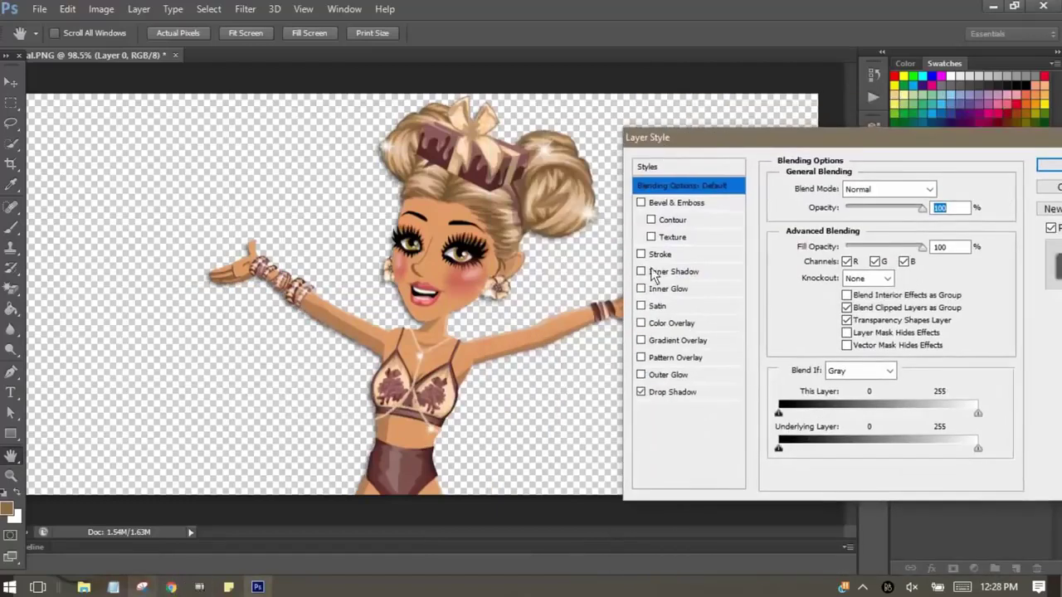
{"action": "left_click", "coordinate": [655, 256]}
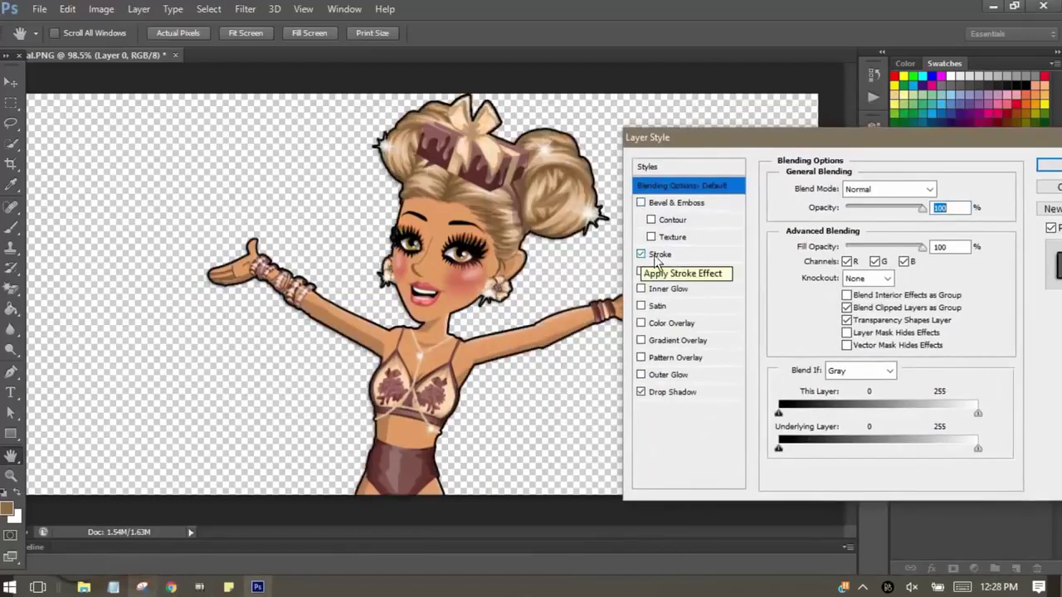
{"action": "left_click", "coordinate": [640, 255]}
{"action": "left_click", "coordinate": [640, 288]}
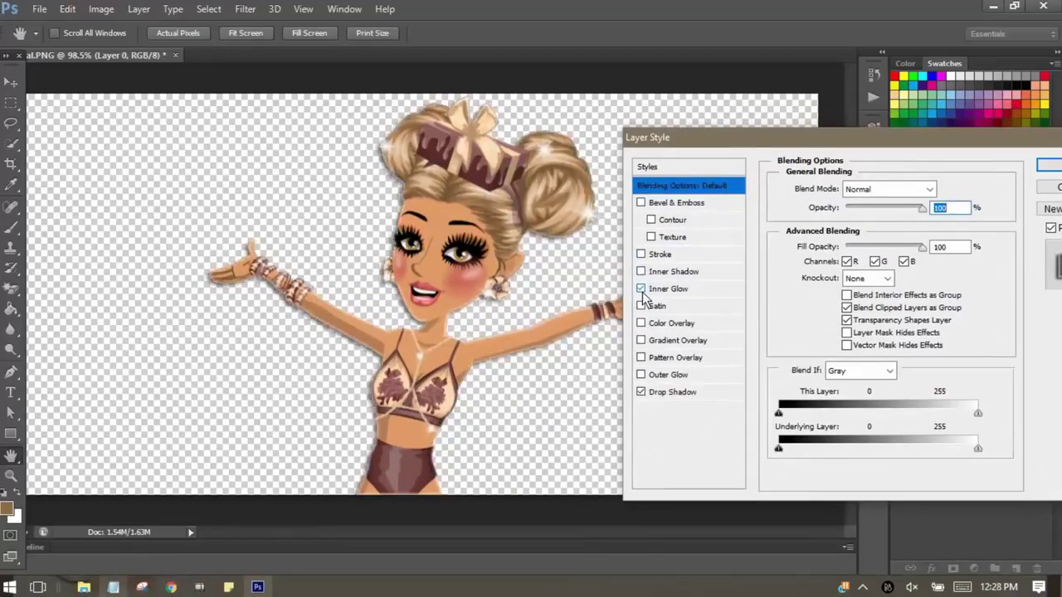
{"action": "left_click", "coordinate": [641, 288]}
{"action": "left_click", "coordinate": [641, 357]}
{"action": "left_click", "coordinate": [640, 357]}
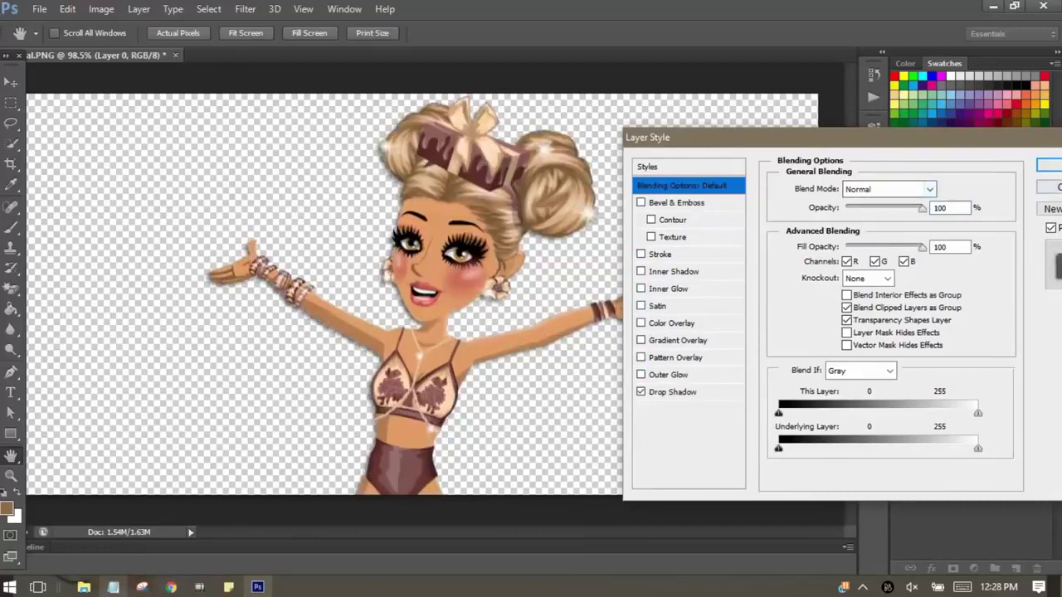
{"action": "key", "text": "Return"}
Update the note to introduce making a background at the right size
{"action": "left_click", "coordinate": [113, 587]}
{"action": "type", "text": "now for a background"}
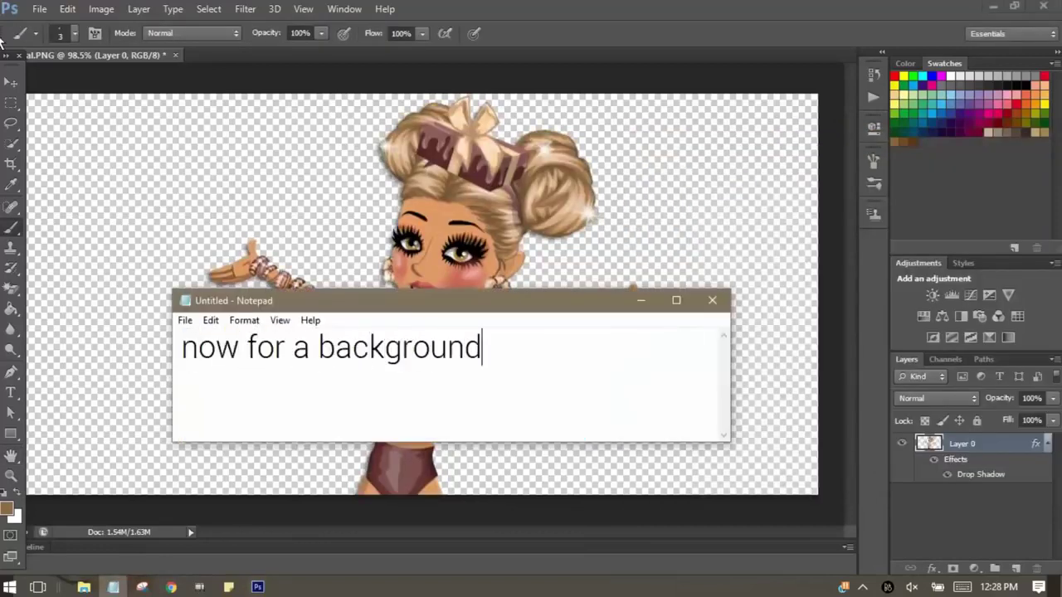
{"action": "key", "text": "ctrl+a"}
{"action": "type", "text": "if"}
{"action": "type", "text": "are making a thumbnail o"}
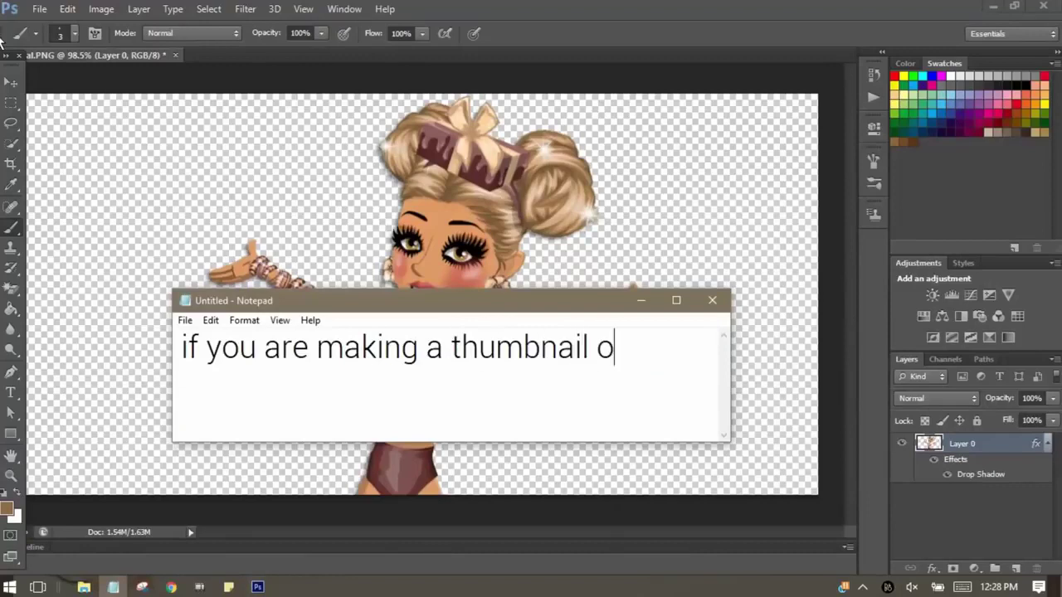
{"action": "type", "text": "r channel art and need a certain size, w"}
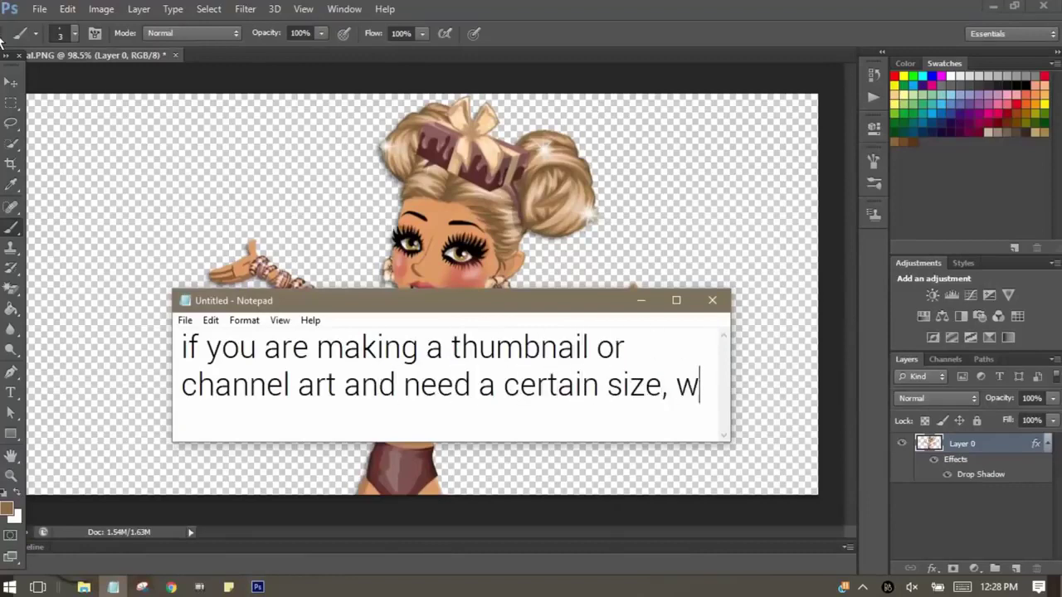
{"action": "type", "text": "atch hat i do"}
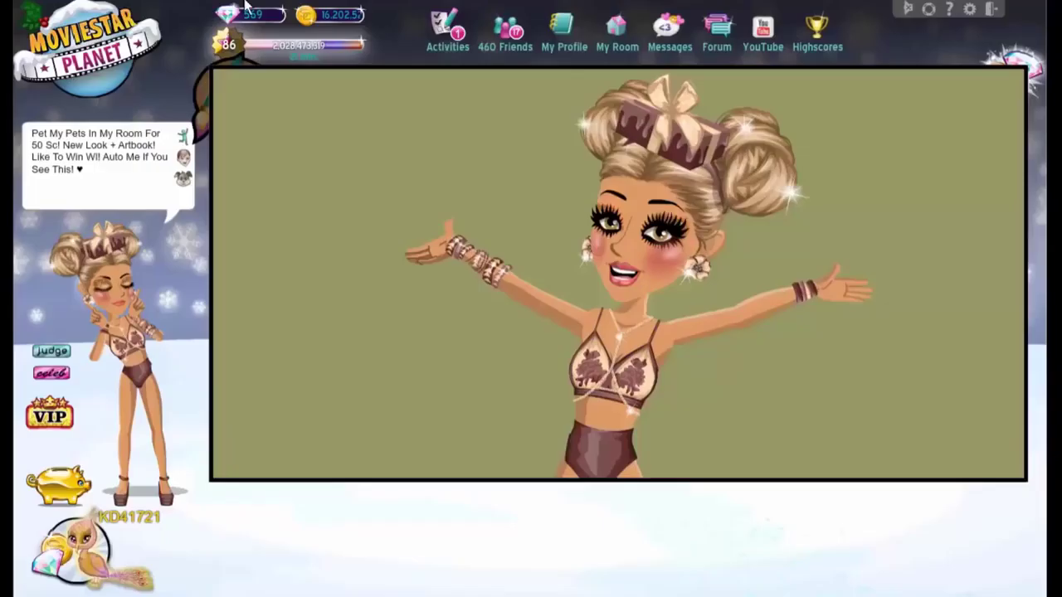
{"action": "type", "text": "r.com"}
Load fotor.com, open its Design section, and note the instructions
{"action": "key", "text": "Return"}
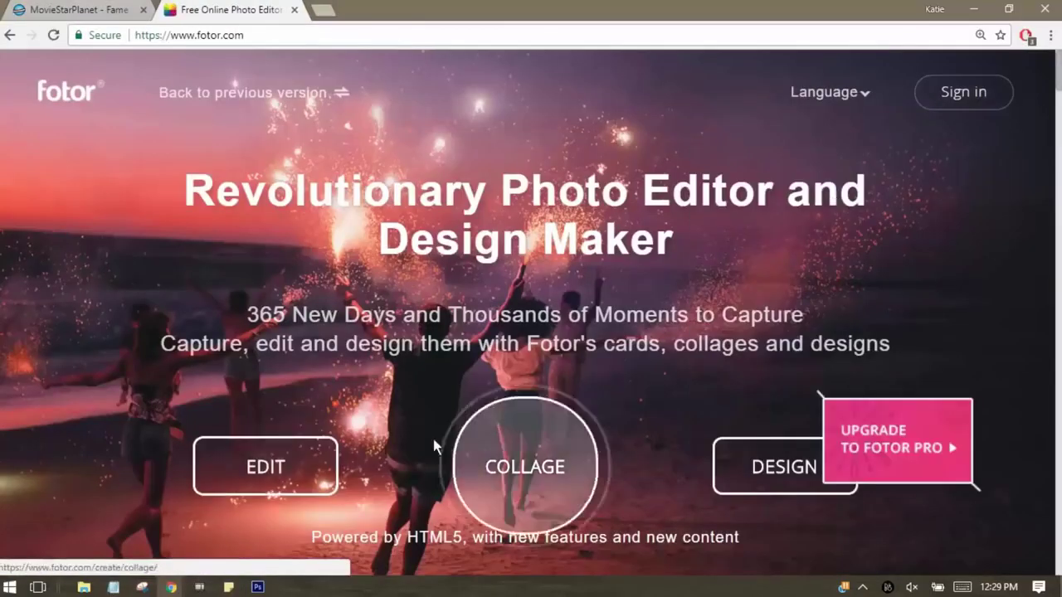
{"action": "left_click", "coordinate": [784, 467]}
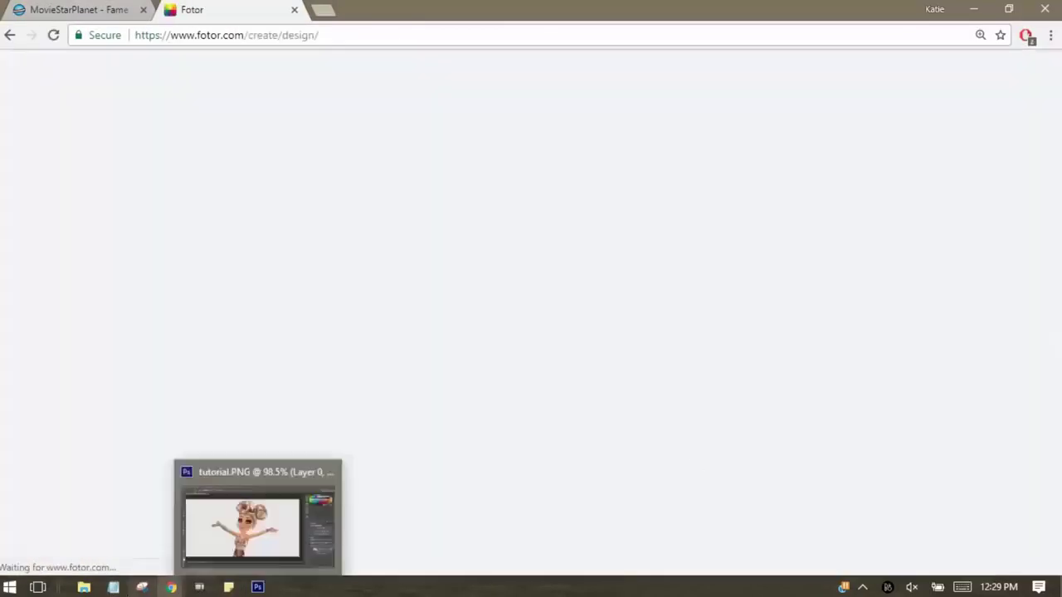
{"action": "type", "text": "go to fotor.com and press design"}
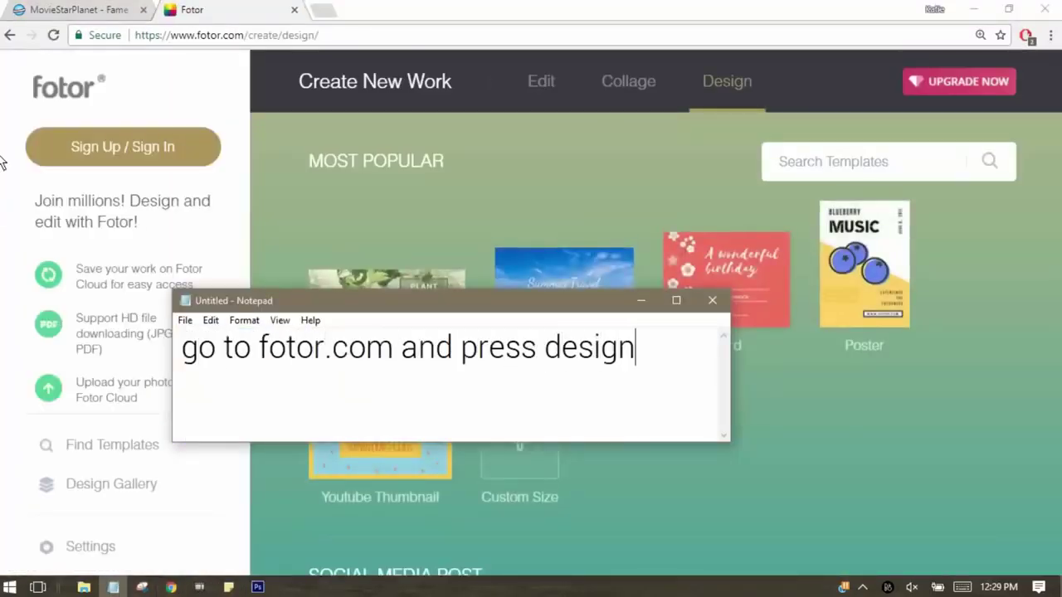
{"action": "mouse_move", "coordinate": [380, 300]}
{"action": "left_mouse_down"}
{"action": "mouse_move", "coordinate": [515, 245]}
{"action": "mouse_move", "coordinate": [700, 402]}
{"action": "left_mouse_up"}
{"action": "key", "text": "ctrl+a"}
{"action": "type", "text": "then select"}
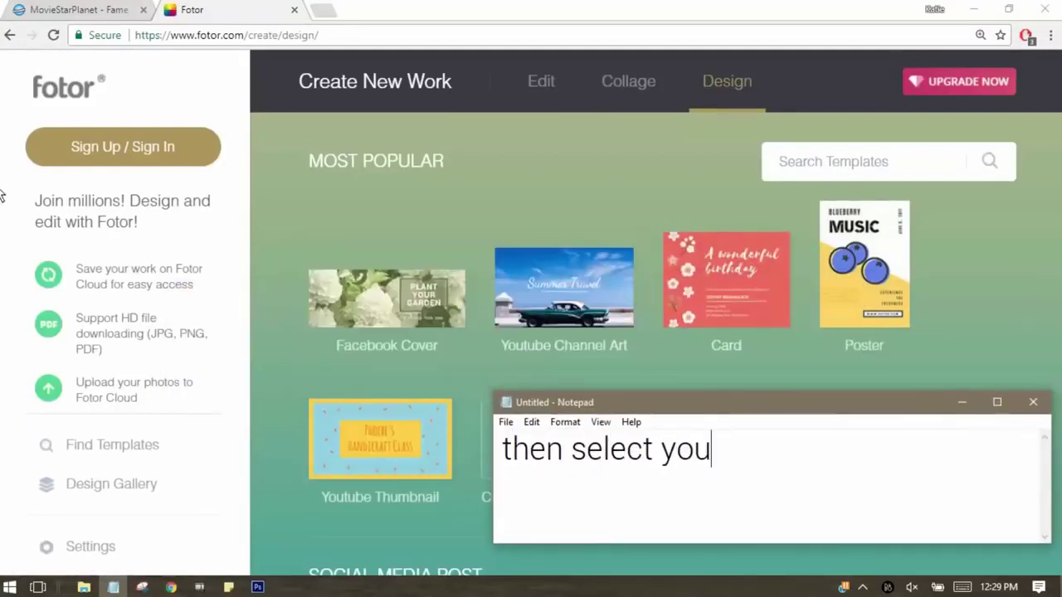
{"action": "type", "text": "tever you want"}
Choose the YouTube Thumbnail size, dismiss the tutorial overlay, and note to leave it blank
{"action": "left_click", "coordinate": [394, 462]}
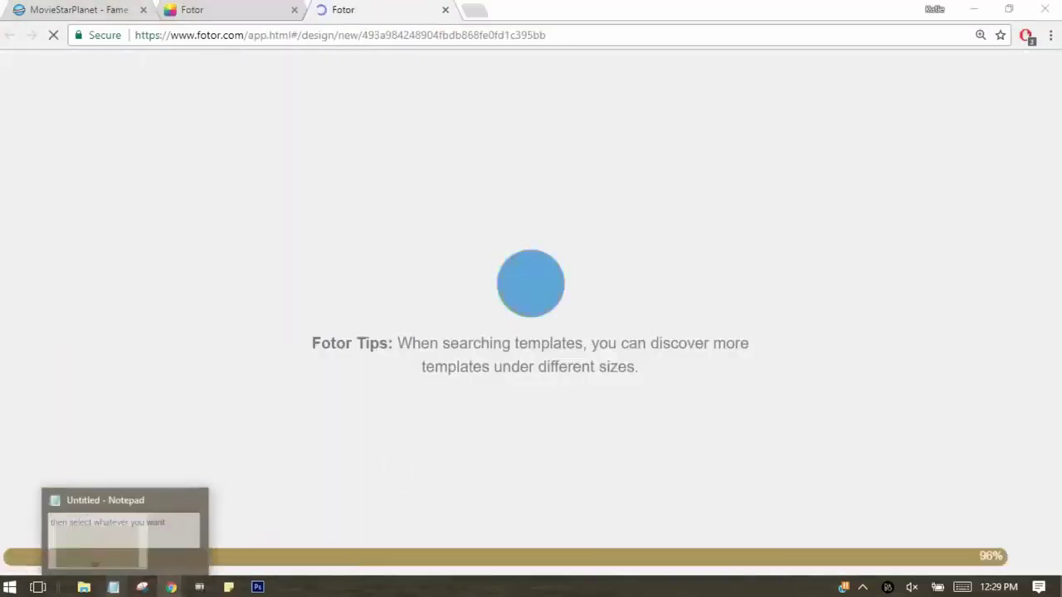
{"action": "left_click", "coordinate": [113, 588]}
{"action": "key", "text": "ctrl+a"}
{"action": "type", "text": "leave"}
{"action": "left_click", "coordinate": [493, 545]}
{"action": "left_click", "coordinate": [113, 588]}
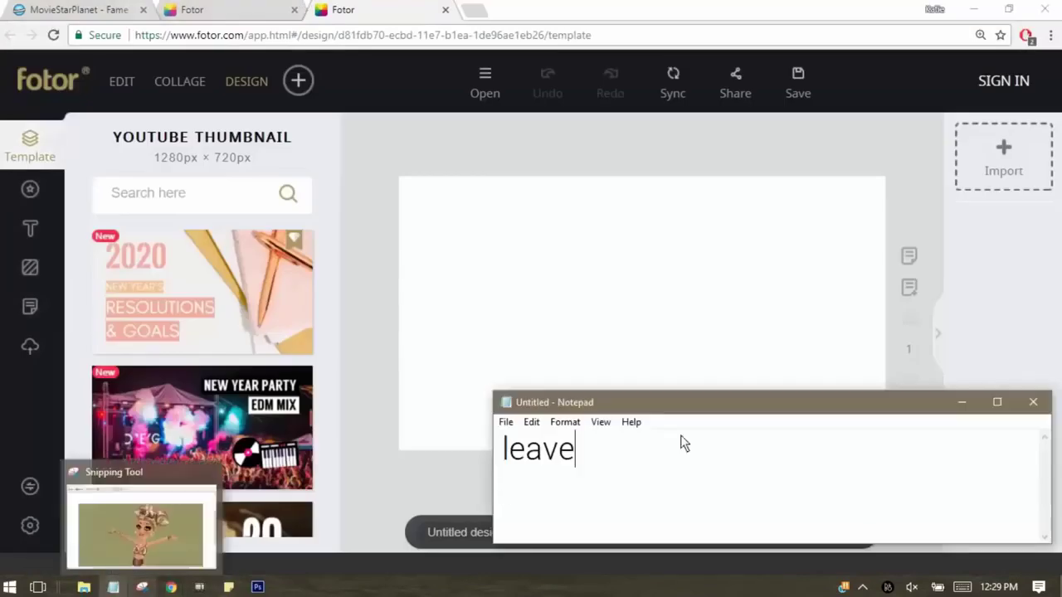
{"action": "type", "text": " it blank and download it. this is just to ma"}
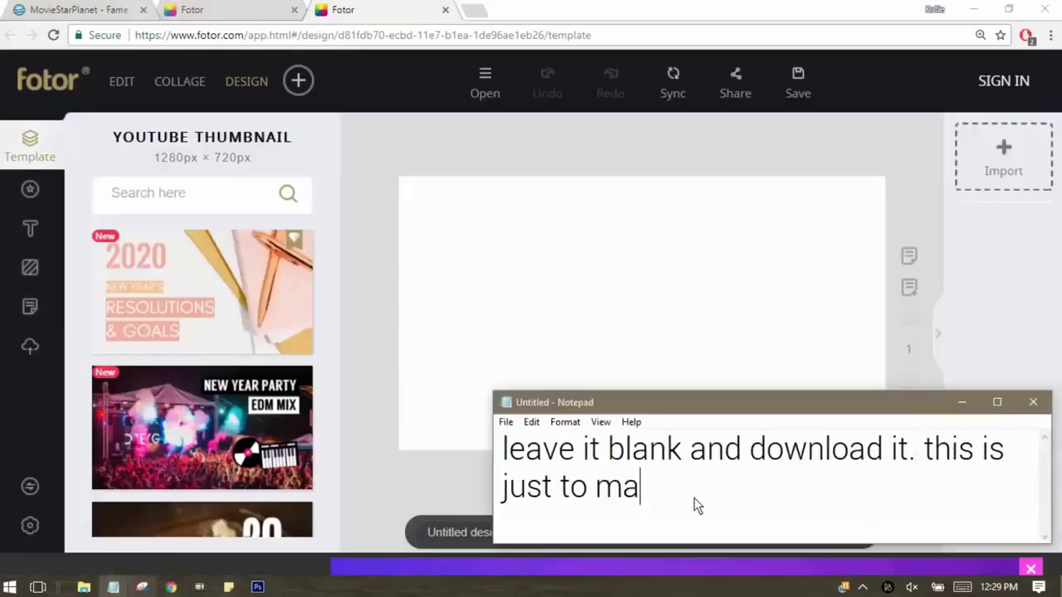
{"action": "type", "text": "ke sure you"}
{"action": "key", "text": "BackSpace"}
{"action": "key", "text": "BackSpace"}
{"action": "key", "text": "BackSpace"}
{"action": "type", "text": "when you go"}
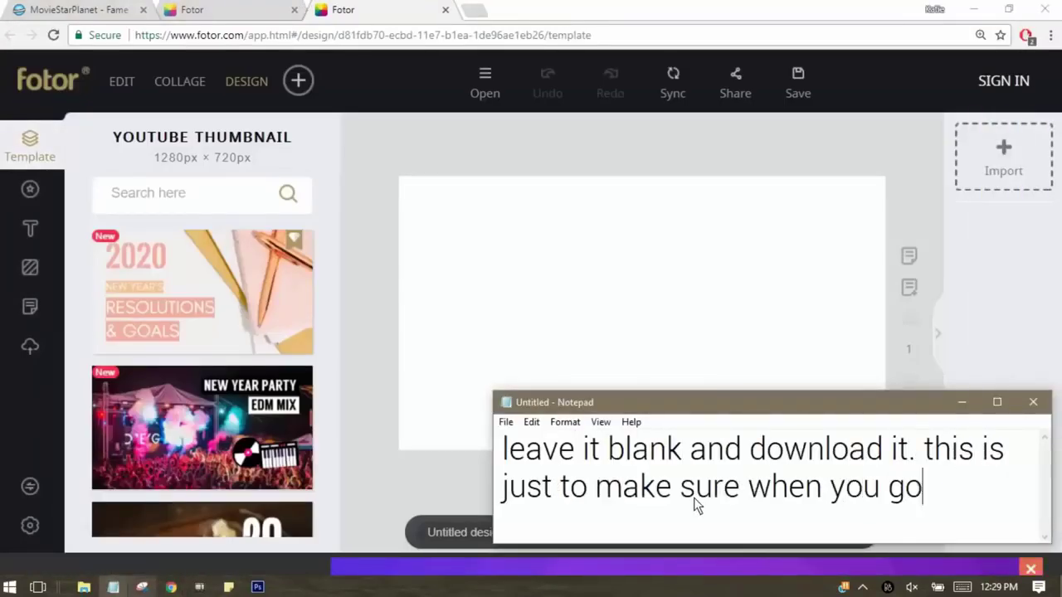
{"action": "type", "text": " to add a background, it is the right sizw"}
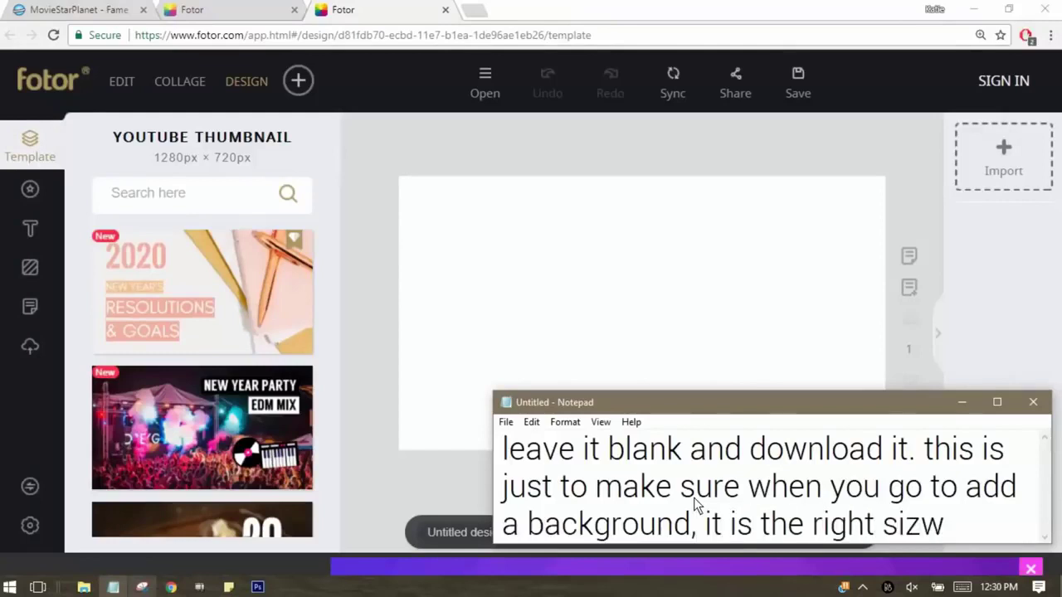
Open the download settings for the blank 1280×720 design
{"action": "left_click", "coordinate": [798, 83]}
{"action": "left_click", "coordinate": [112, 587]}
{"action": "key", "text": "ctrl+a"}
Caption the steps to download the thumbnail and open it in Photoshop
{"action": "type", "text": "a"}
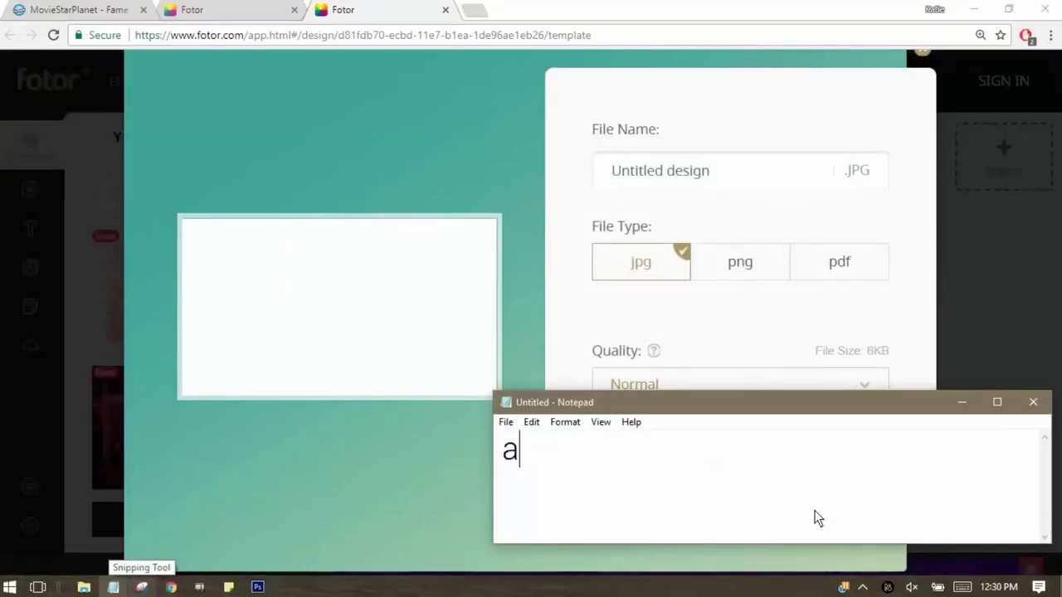
{"action": "type", "text": "nd then you download it"}
{"action": "left_click", "coordinate": [257, 587]}
{"action": "left_click", "coordinate": [113, 588]}
{"action": "key", "text": "ctrl+a"}
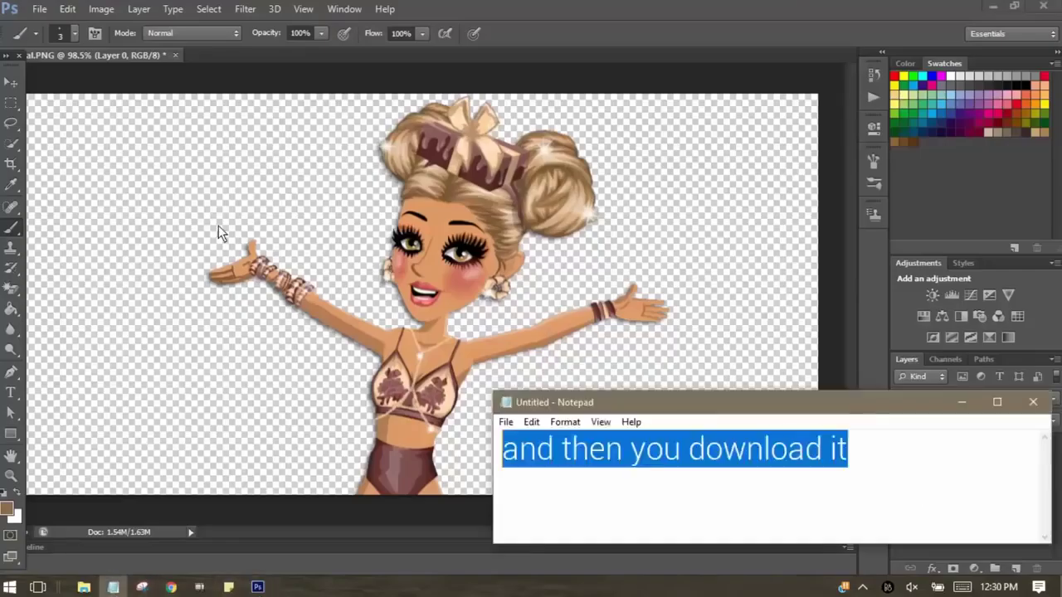
{"action": "type", "text": "then"}
{"action": "type", "text": "open it up in files like"}
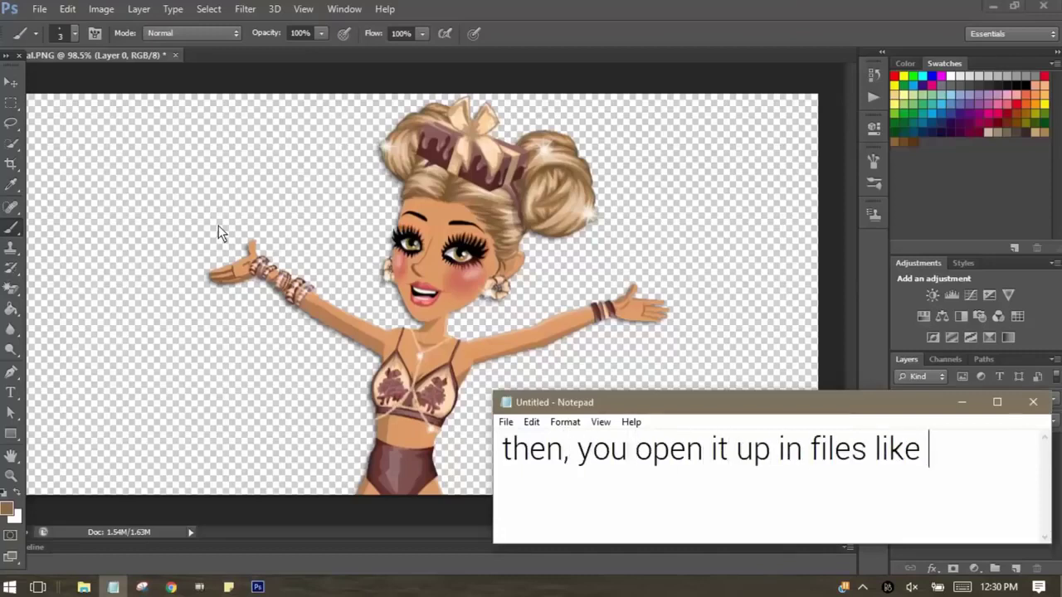
{"action": "type", "text": "your movies"}
Rewrite the note to say the download step is being skipped, with an apology
{"action": "key", "text": "ctrl+a"}
{"action": "key", "text": "BackSpace"}
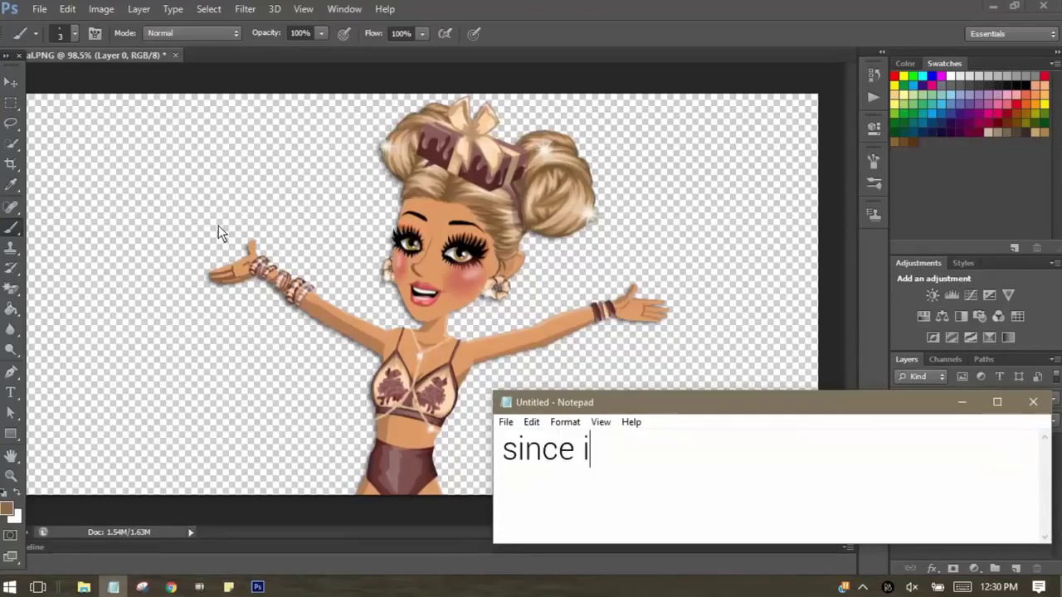
{"action": "key", "text": "BackSpace"}
{"action": "type", "text": "just making an 'edit"}
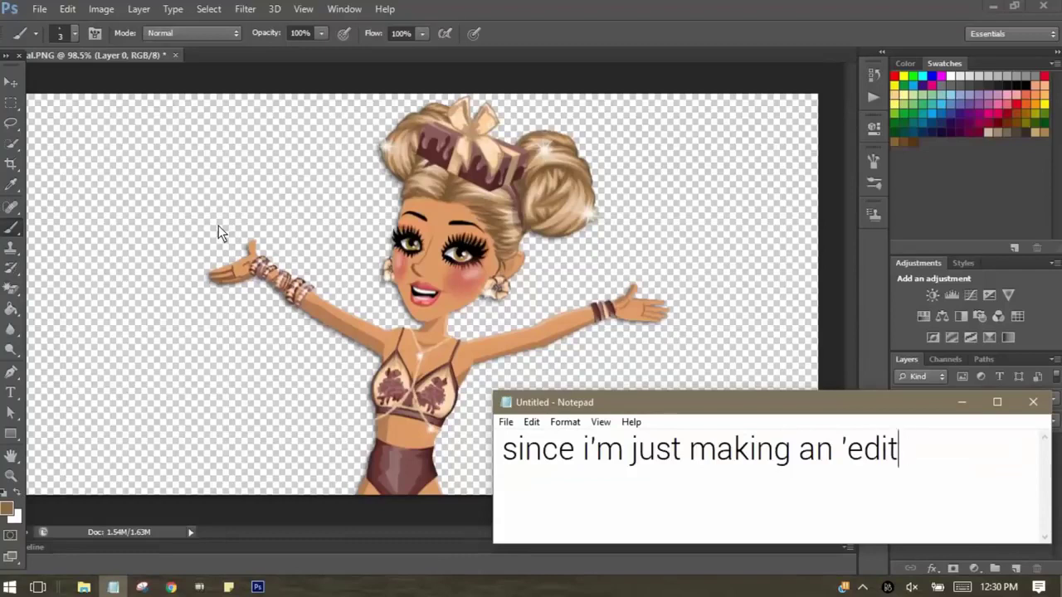
{"action": "type", "text": "' i'm going to skip that ste"}
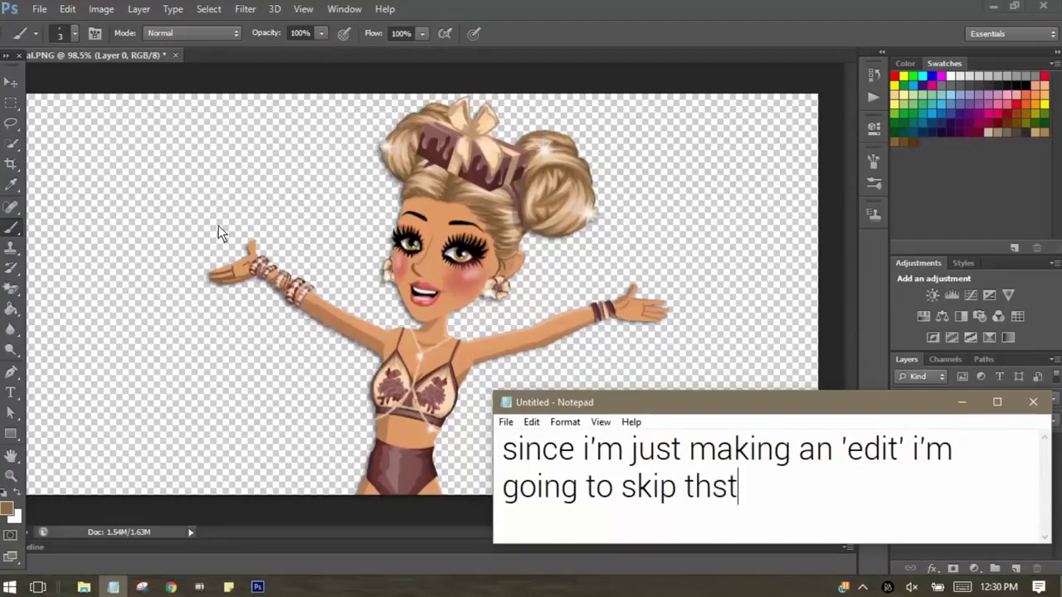
{"action": "type", "text": "p and just make a new project thing"}
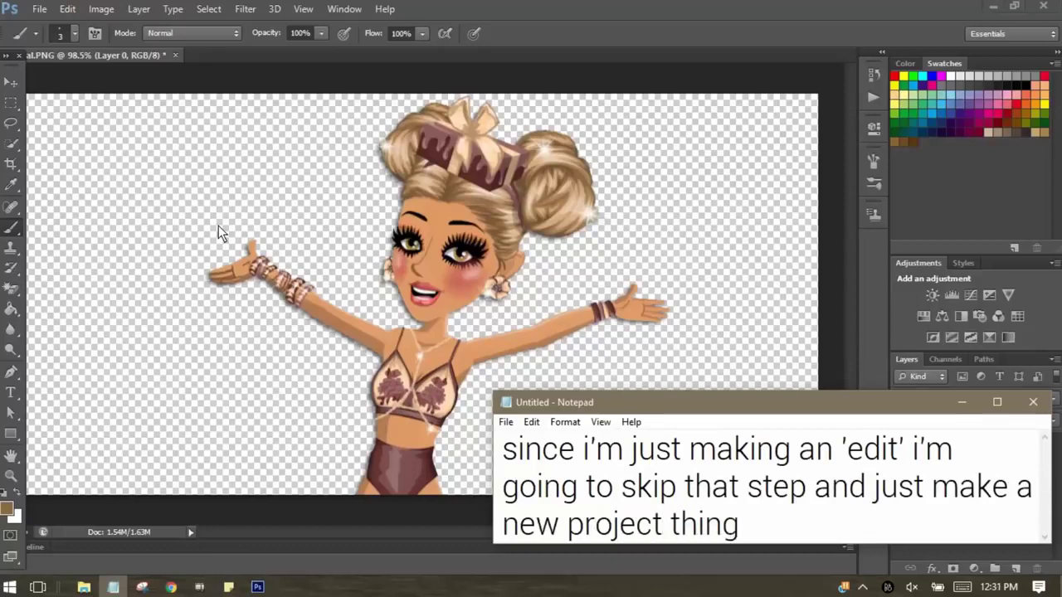
{"action": "key", "text": "ctrl+a"}
{"action": "type", "text": "i'm so sorry i make no"}
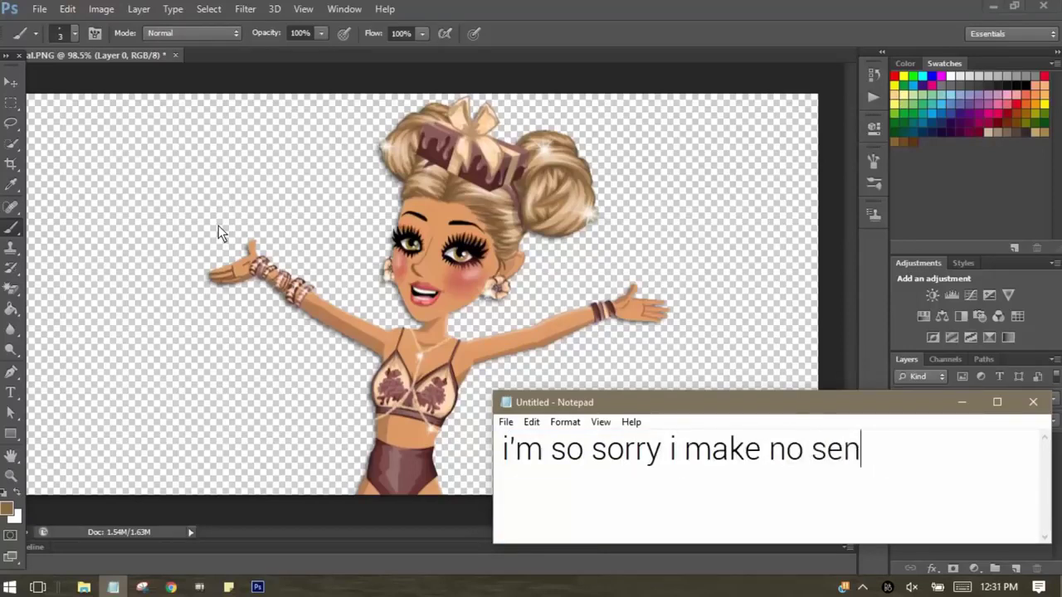
{"action": "key", "text": "ctrl+a"}
{"action": "key", "text": "BackSpace"}
{"action": "type", "text": "i should have"}
{"action": "type", "text": "ted this"}
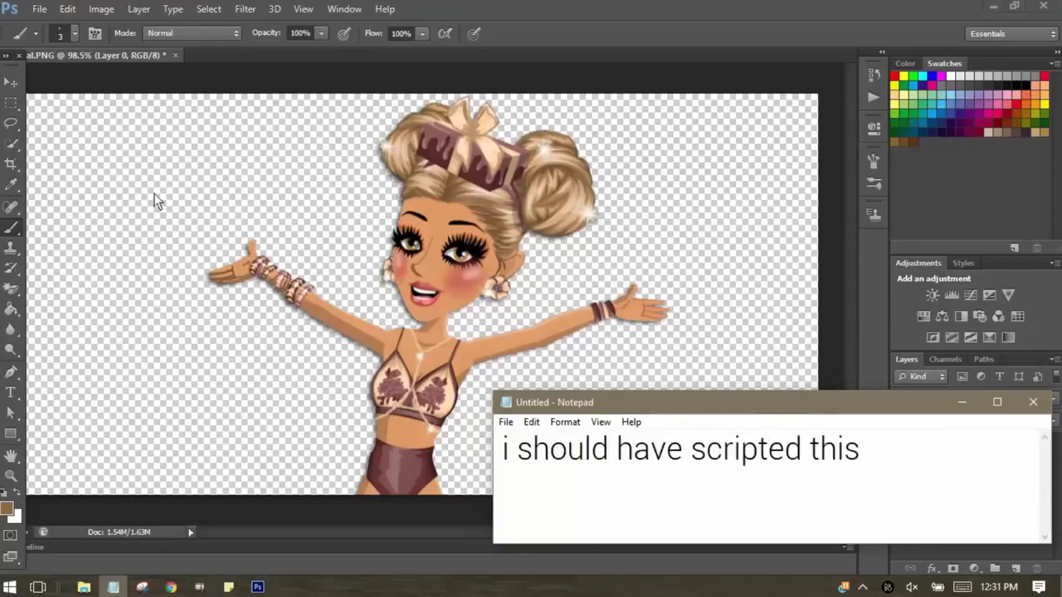
{"action": "key", "text": "alt+Tab"}
Create a new Film & Video document, NTSC DV 720×480, with a white background
{"action": "key", "text": "ctrl+n"}
{"action": "left_click", "coordinate": [486, 153]}
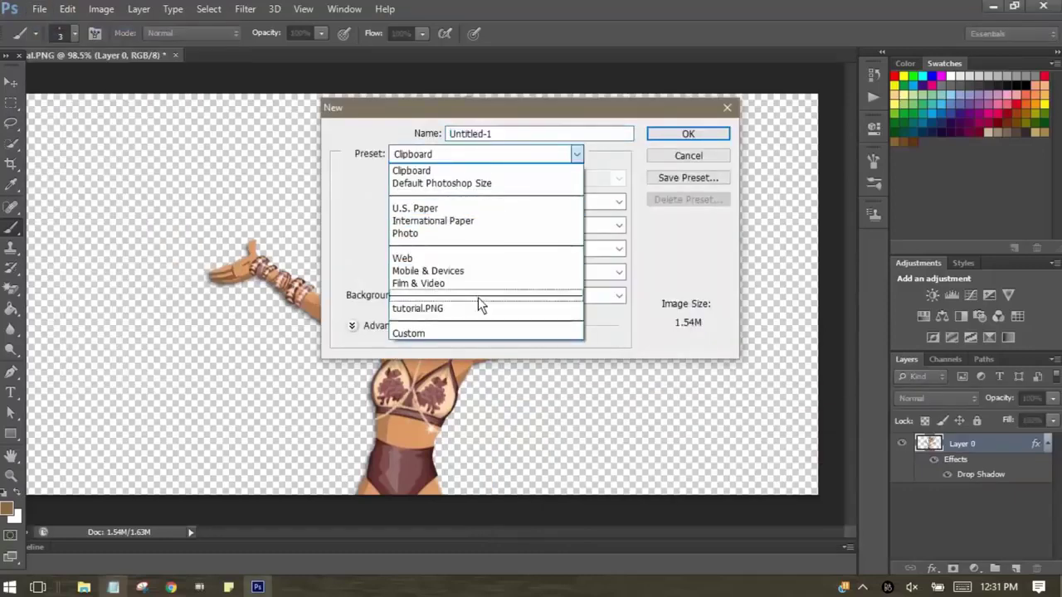
{"action": "left_click", "coordinate": [419, 283]}
{"action": "left_click", "coordinate": [531, 296]}
{"action": "key", "text": "alt+Tab"}
{"action": "key", "text": "ctrl+a"}
{"action": "type", "text": "if y"}
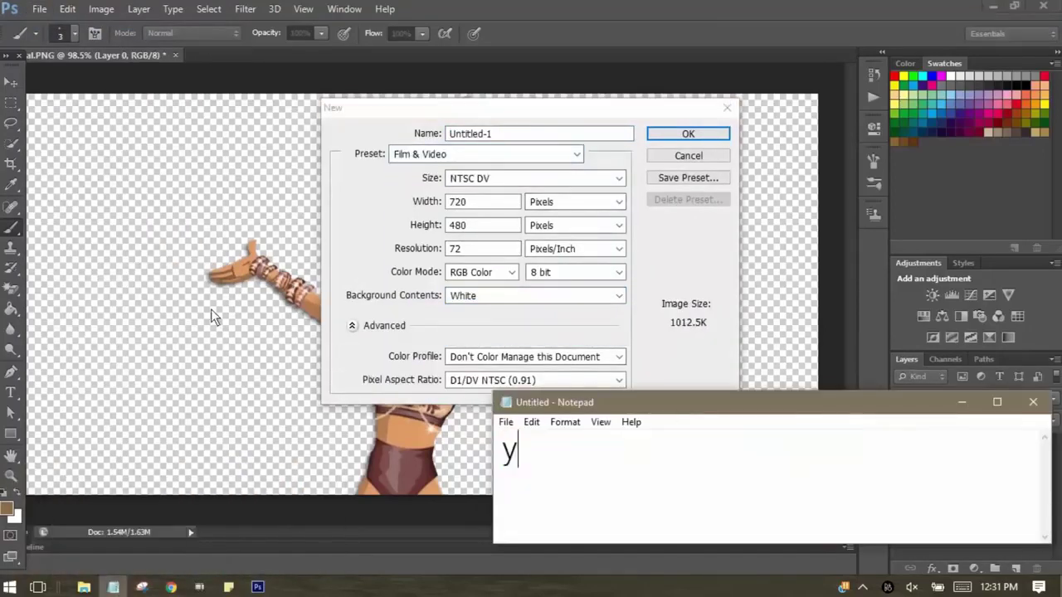
{"action": "type", "text": "ou are making a new project like i am, you can select a white or"}
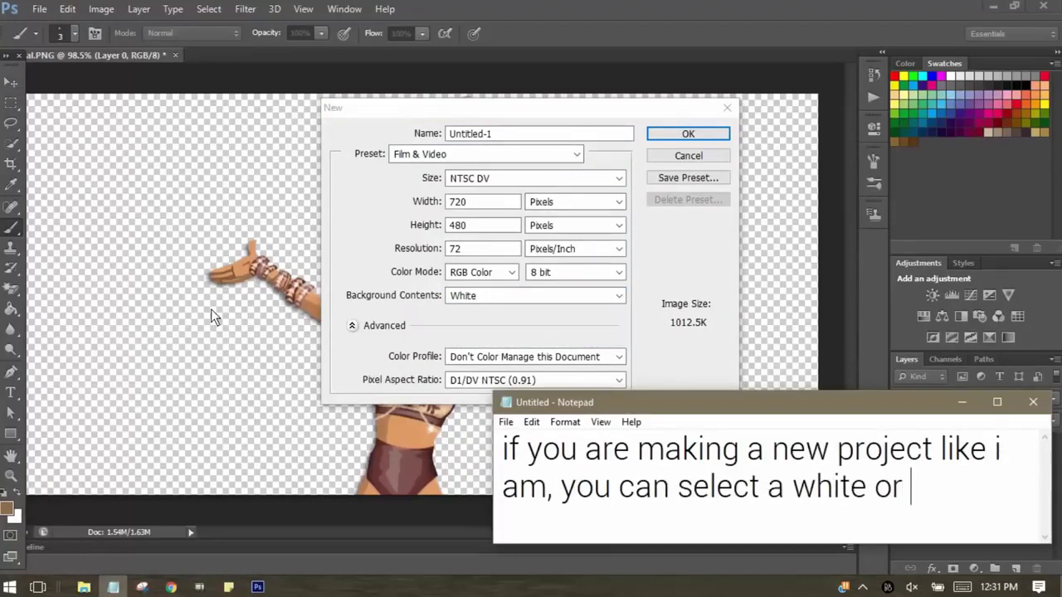
{"action": "type", "text": "ent background"}
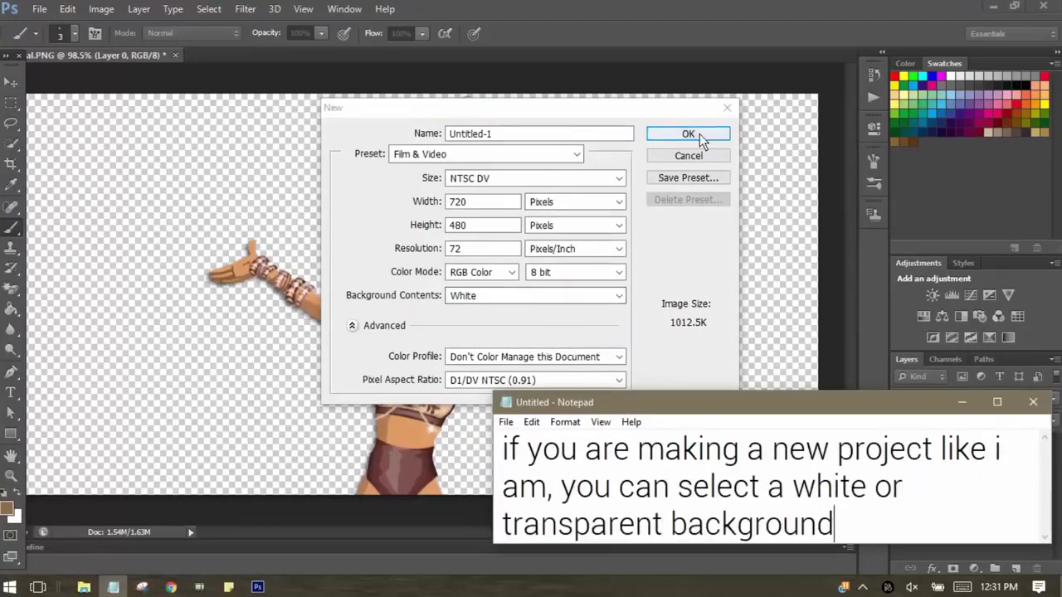
{"action": "left_click", "coordinate": [700, 136]}
{"action": "left_click", "coordinate": [518, 229]}
Return to the character image, pick the Rectangular Marquee tool, and caption the steps
{"action": "left_click", "coordinate": [95, 54]}
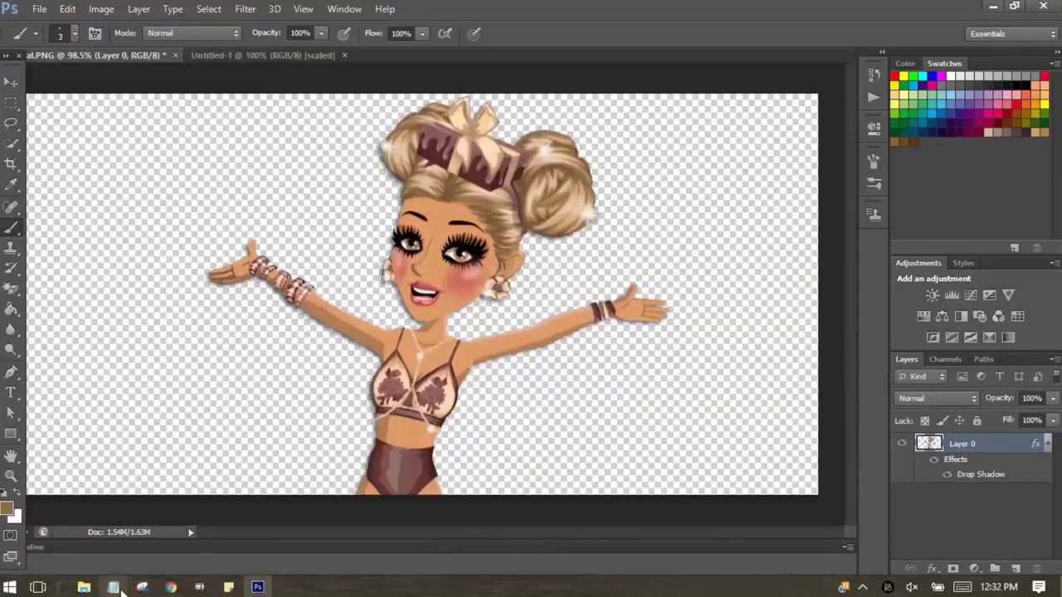
{"action": "key", "text": "alt+Tab"}
{"action": "key", "text": "ctrl+a"}
{"action": "type", "text": "oops, i mee"}
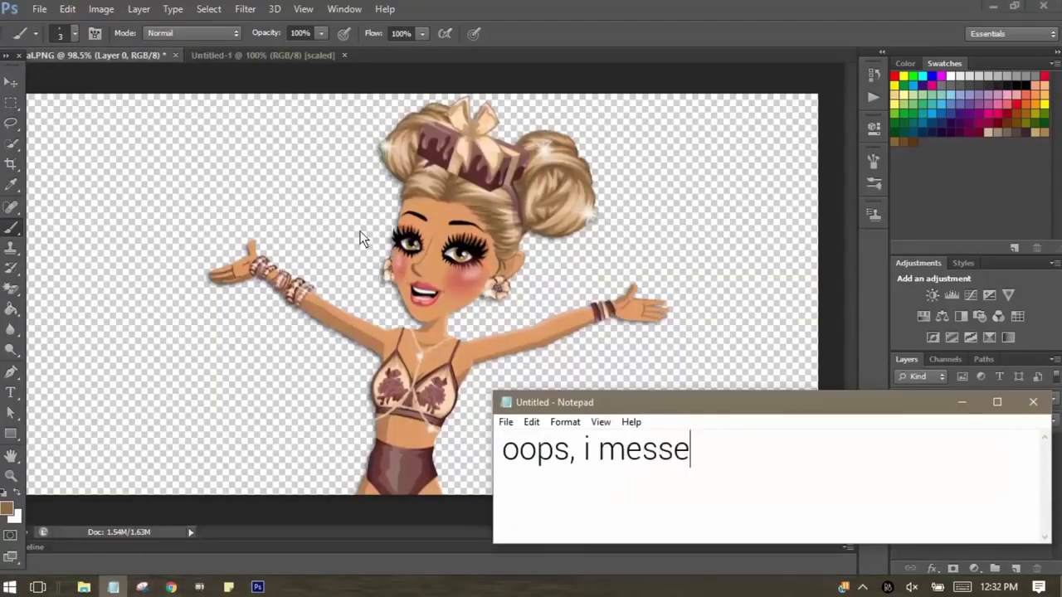
{"action": "key", "text": "ctrl+a"}
{"action": "type", "text": "okay, now go to the selection "}
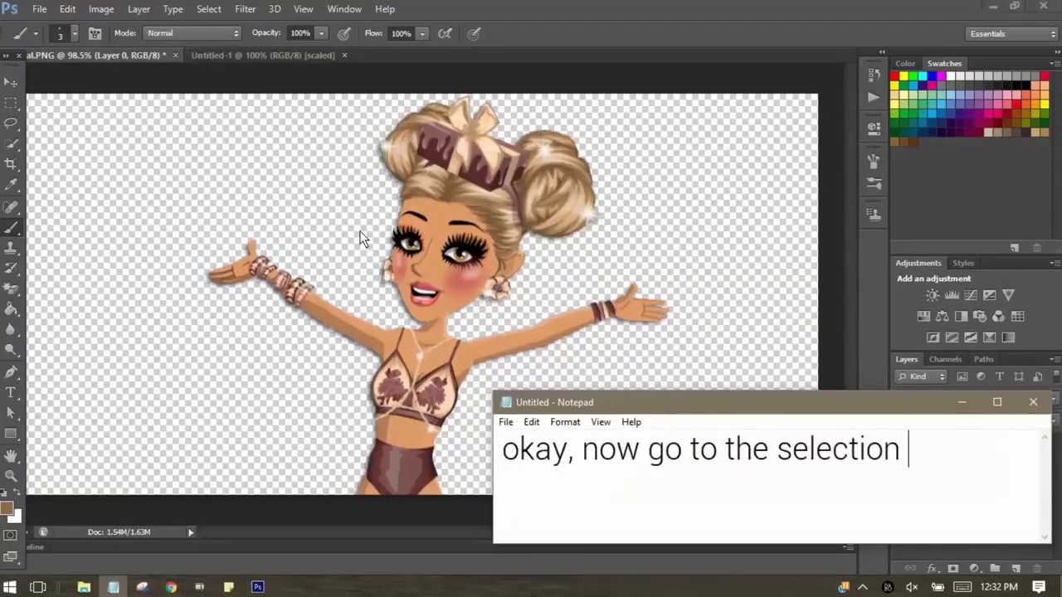
{"action": "type", "text": "tool and select your moviestar"}
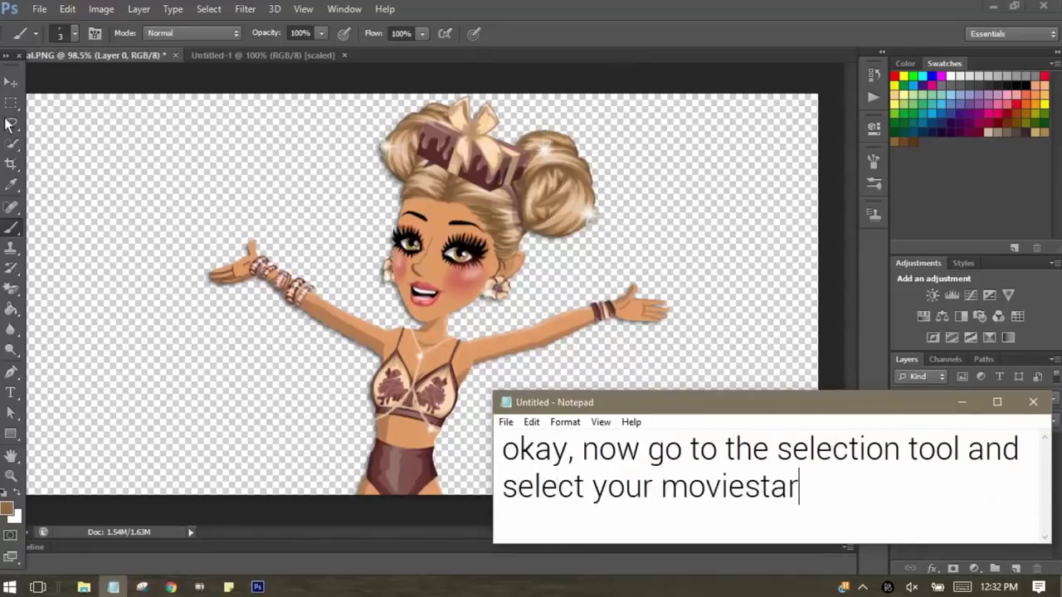
{"action": "left_click", "coordinate": [11, 102]}
{"action": "key", "text": "alt+Tab"}
{"action": "key", "text": "ctrl+a"}
{"action": "type", "text": "t"}
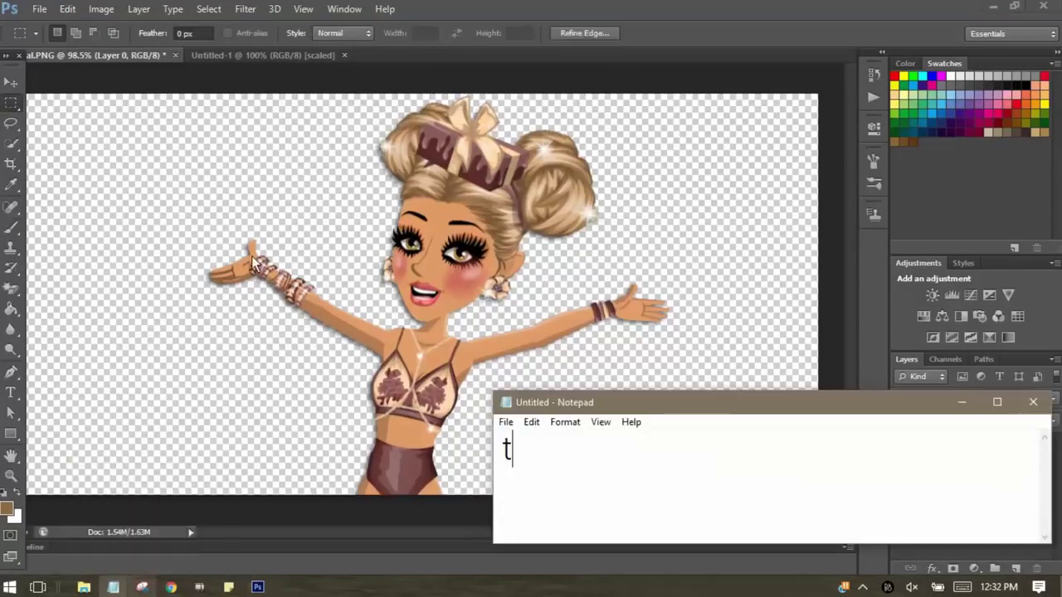
{"action": "type", "text": "hen copy it"}
Select and copy the whole character, then paste it into Untitled-1 as Layer 1
{"action": "key", "text": "alt+Tab"}
{"action": "key", "text": "ctrl+a"}
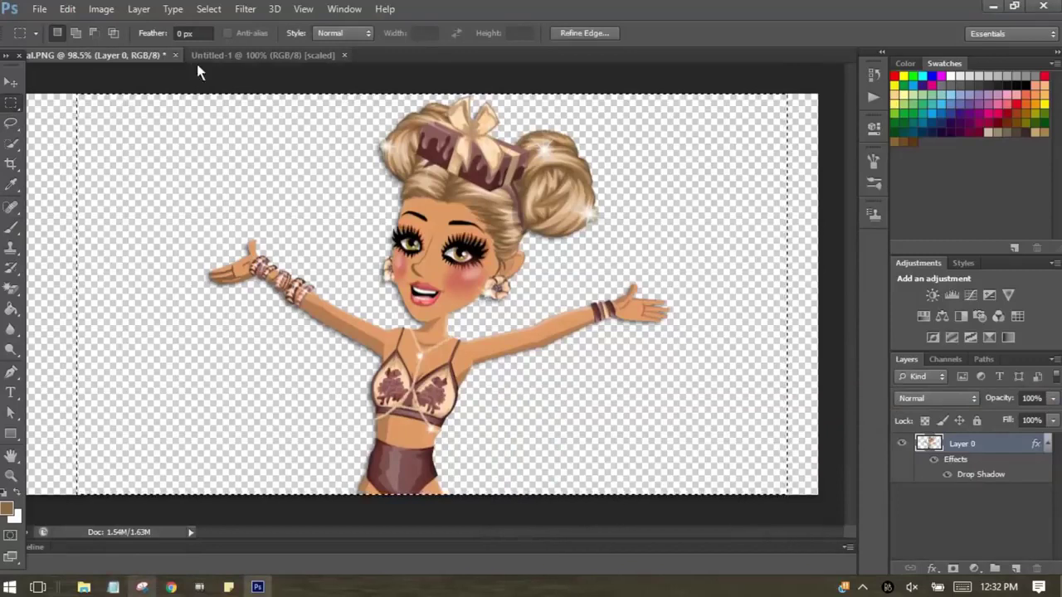
{"action": "left_click", "coordinate": [197, 56]}
{"action": "key", "text": "alt+Tab"}
{"action": "key", "text": "ctrl+a"}
{"action": "type", "text": "now paste it to the new document"}
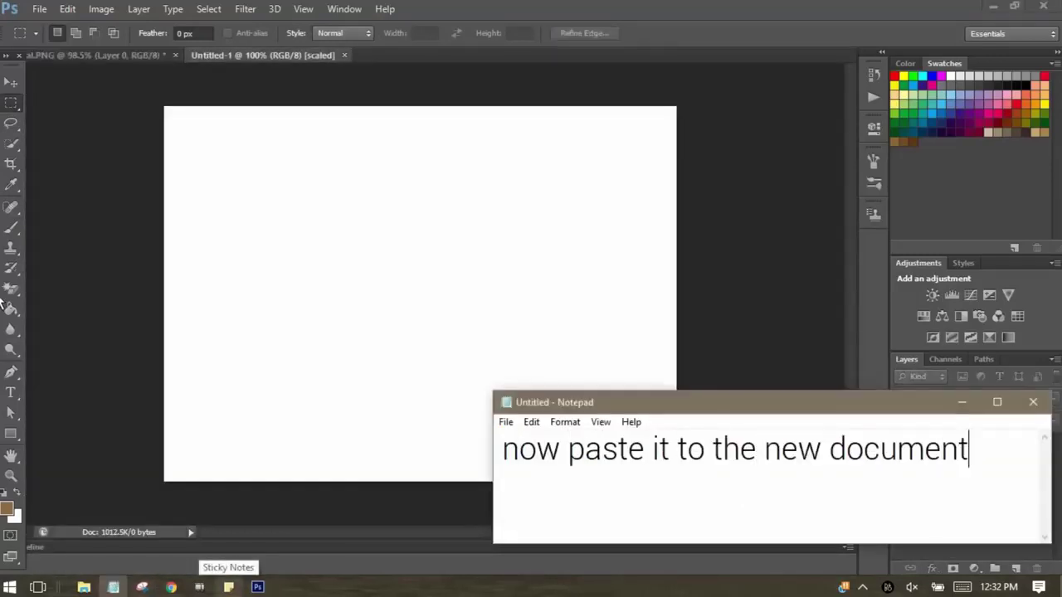
{"action": "key", "text": "alt+Tab"}
{"action": "key", "text": "ctrl+v"}
Note that missed effects can be redone or copied as a layer style
{"action": "key", "text": "alt+Tab"}
{"action": "key", "text": "ctrl+a"}
{"action": "type", "text": "so i messed "}
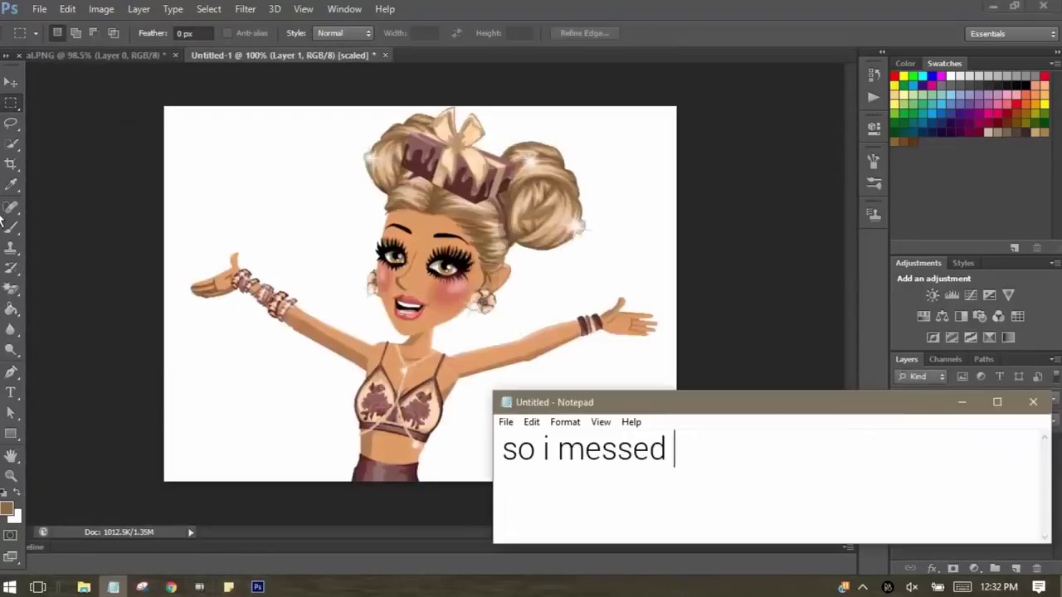
{"action": "type", "text": "i did the eff"}
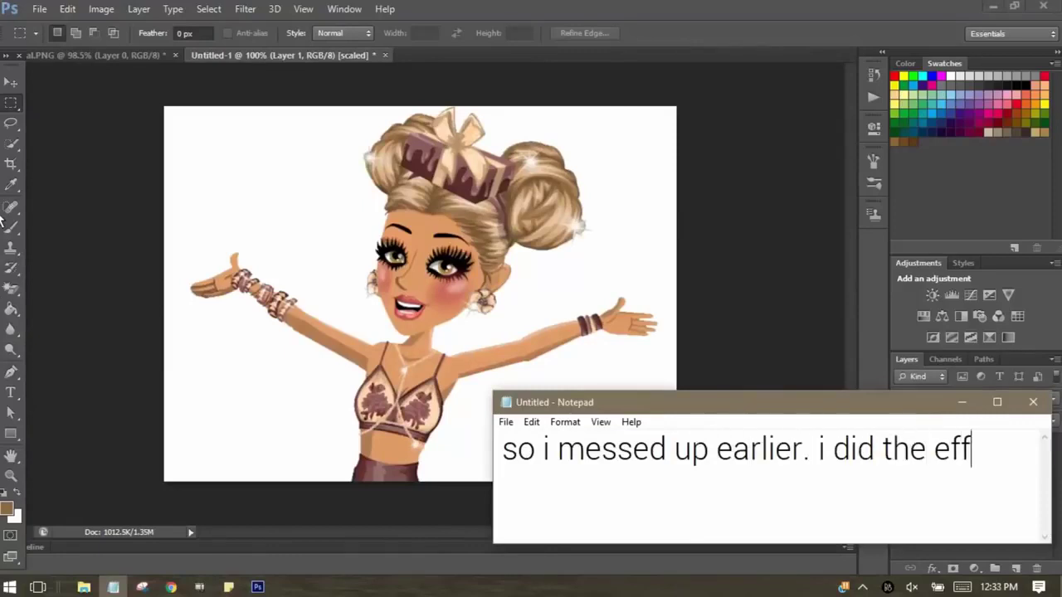
{"action": "type", "text": "do the effects ag"}
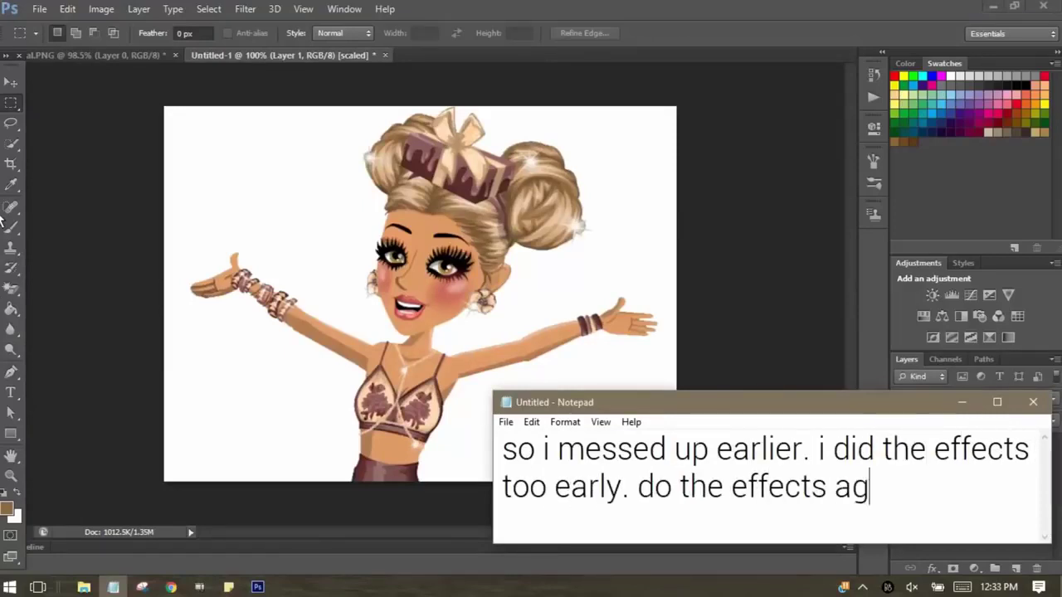
{"action": "type", "text": " paste o"}
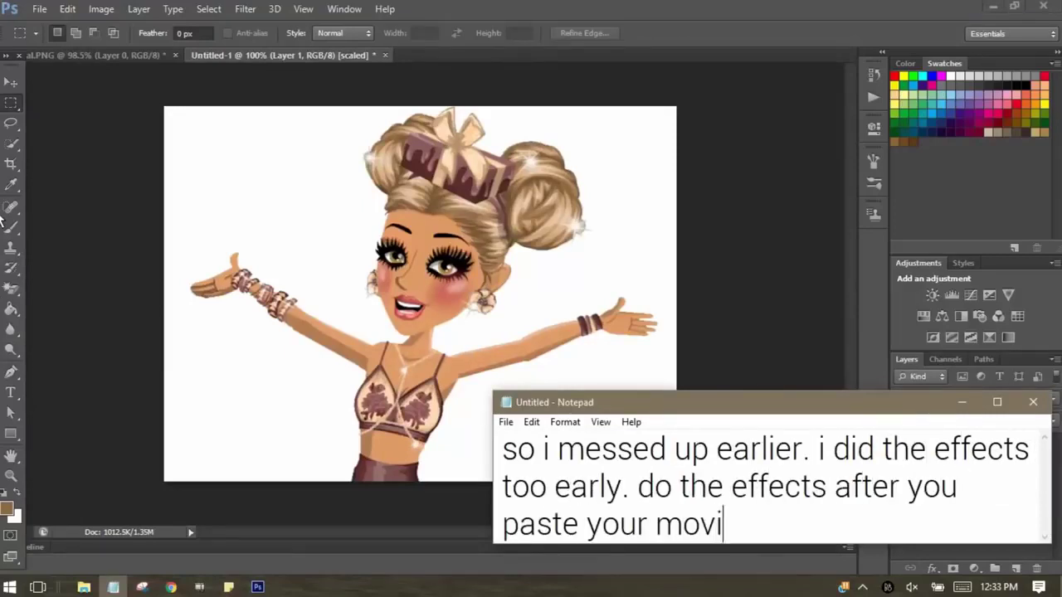
{"action": "type", "text": "estar into the other project"}
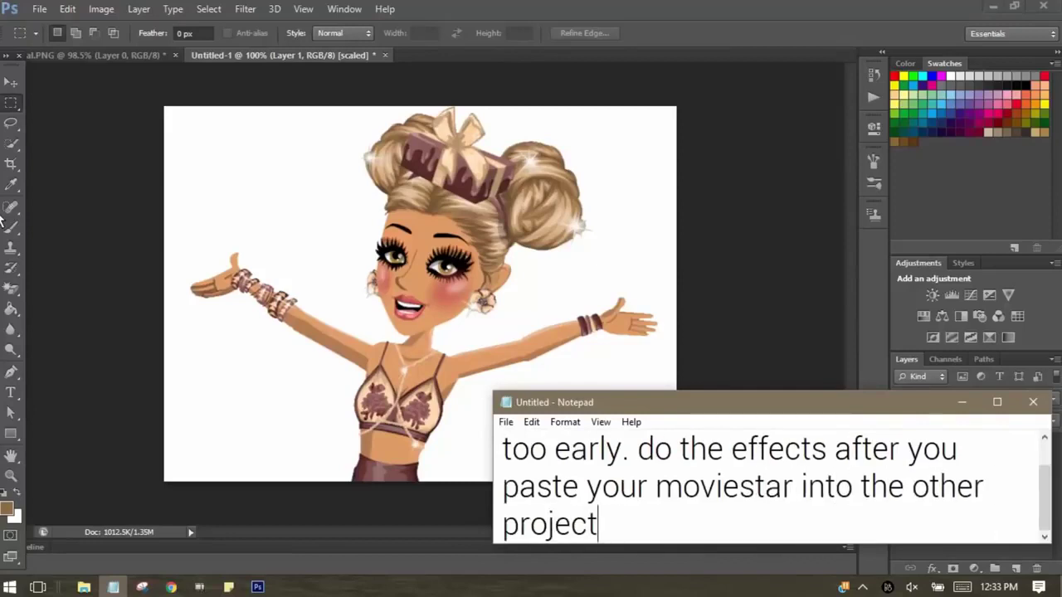
{"action": "key", "text": "ctrl+a"}
{"action": "type", "text": "if you messed up like i did, you "}
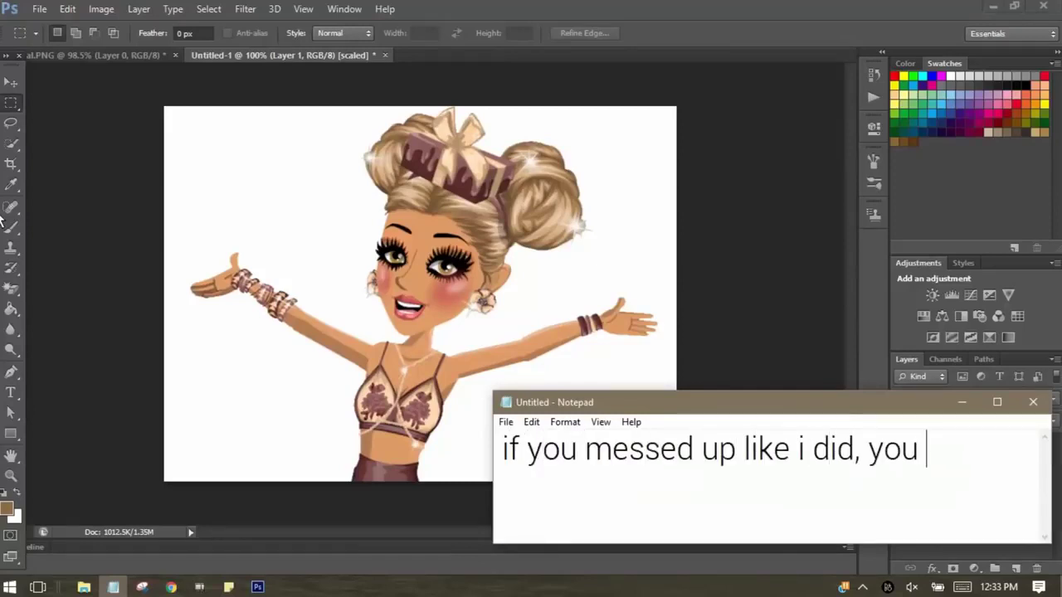
{"action": "type", "text": "can redo the fx, or copy and paste the s"}
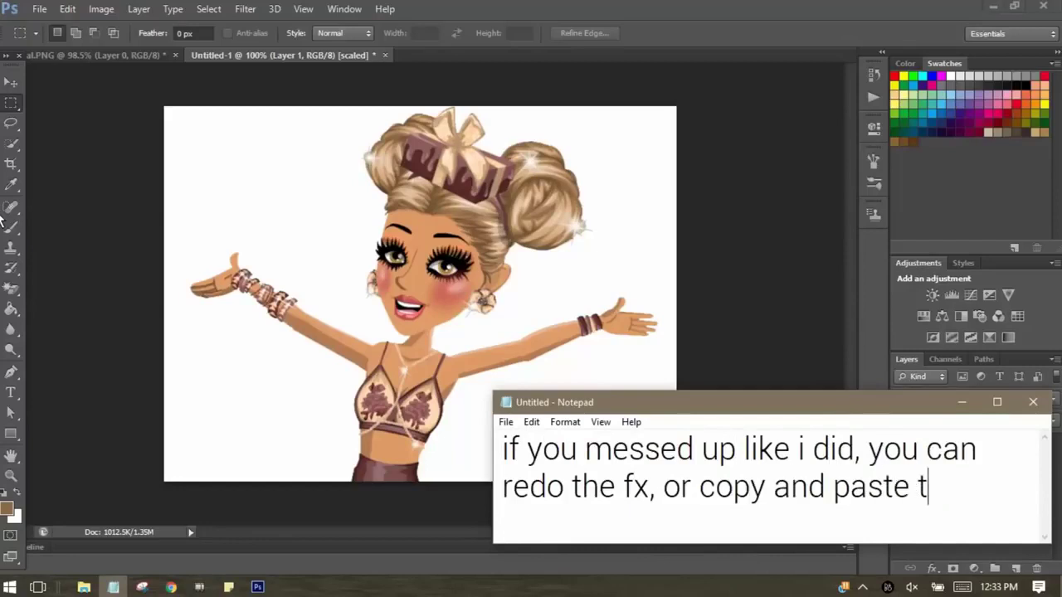
{"action": "type", "text": "tyle from the other project"}
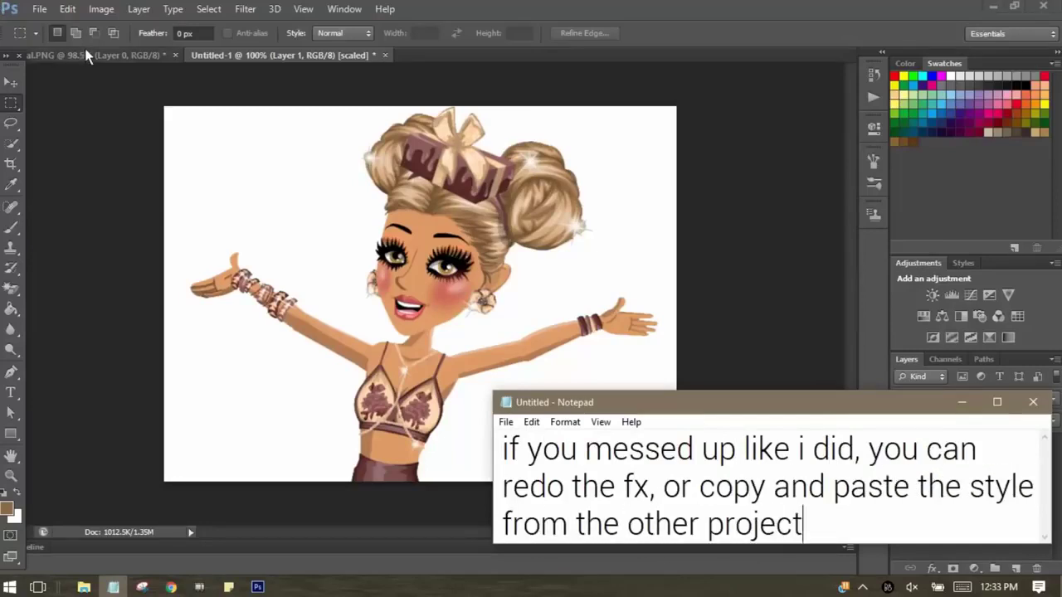
Copy Layer 0's drop shadow style and paste it onto Layer 1
{"action": "left_click", "coordinate": [87, 54]}
{"action": "right_click", "coordinate": [991, 449]}
{"action": "left_click", "coordinate": [714, 313]}
{"action": "key", "text": "ctrl+Tab"}
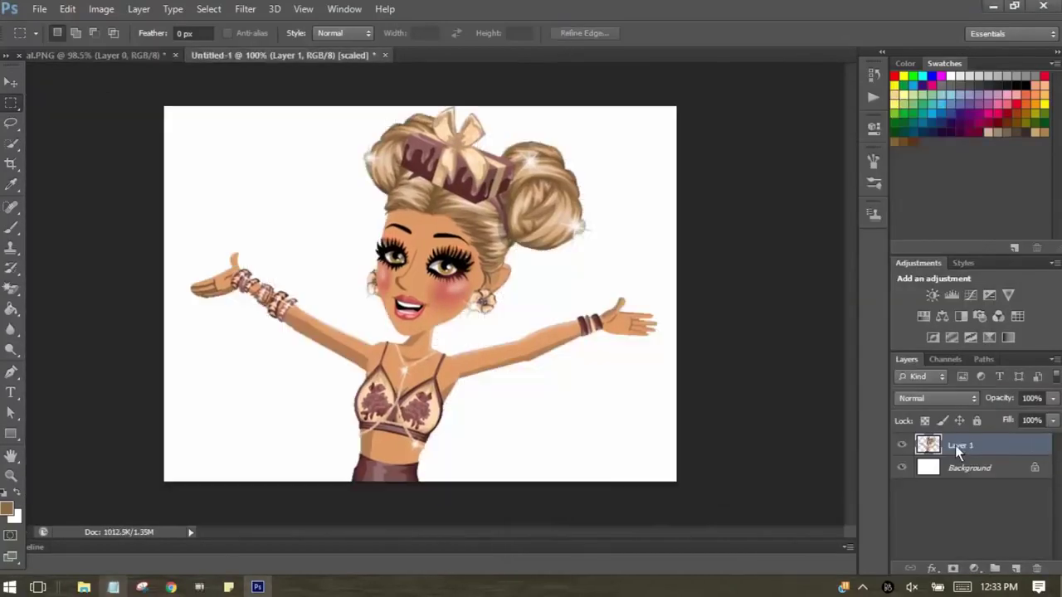
{"action": "right_click", "coordinate": [955, 445]}
{"action": "left_click", "coordinate": [685, 332]}
{"action": "left_click", "coordinate": [113, 587]}
Replace the note with an apology and a mention that the background comes next
{"action": "key", "text": "ctrl+a"}
{"action": "type", "text": "like"}
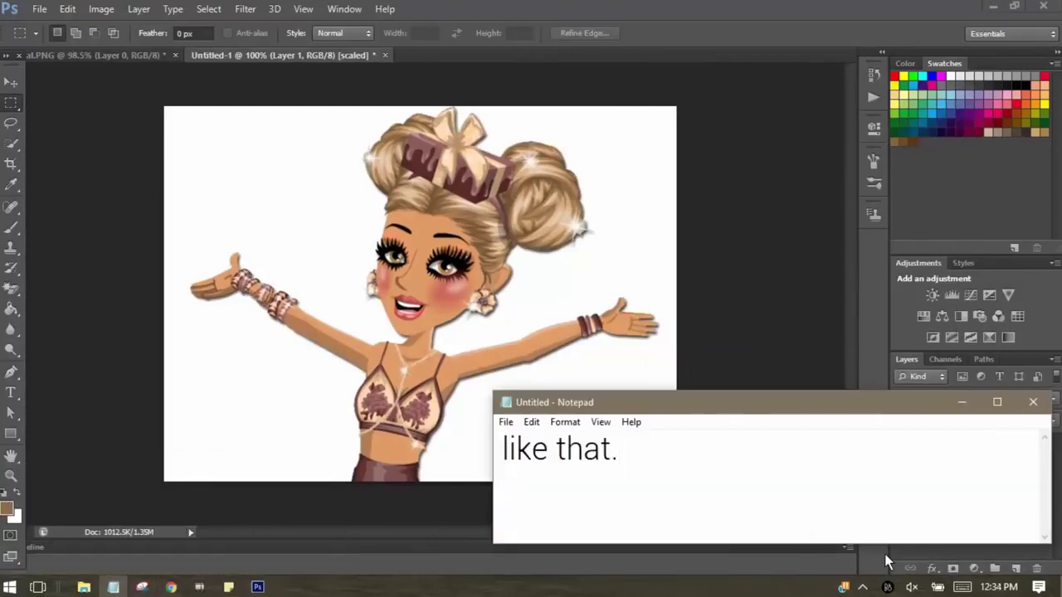
{"action": "key", "text": "ctrl+a"}
{"action": "type", "text": "alri"}
{"action": "type", "text": "ackground ne"}
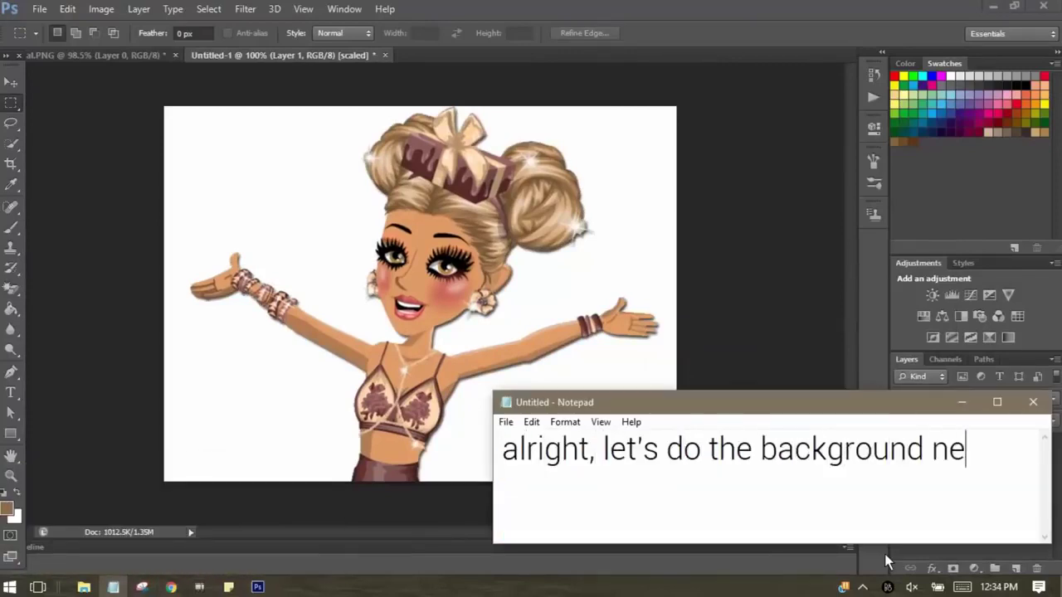
{"action": "type", "text": "xt"}
{"action": "key", "text": "ctrl+a"}
{"action": "key", "text": "BackSpace"}
{"action": "type", "text": "ot plan any "}
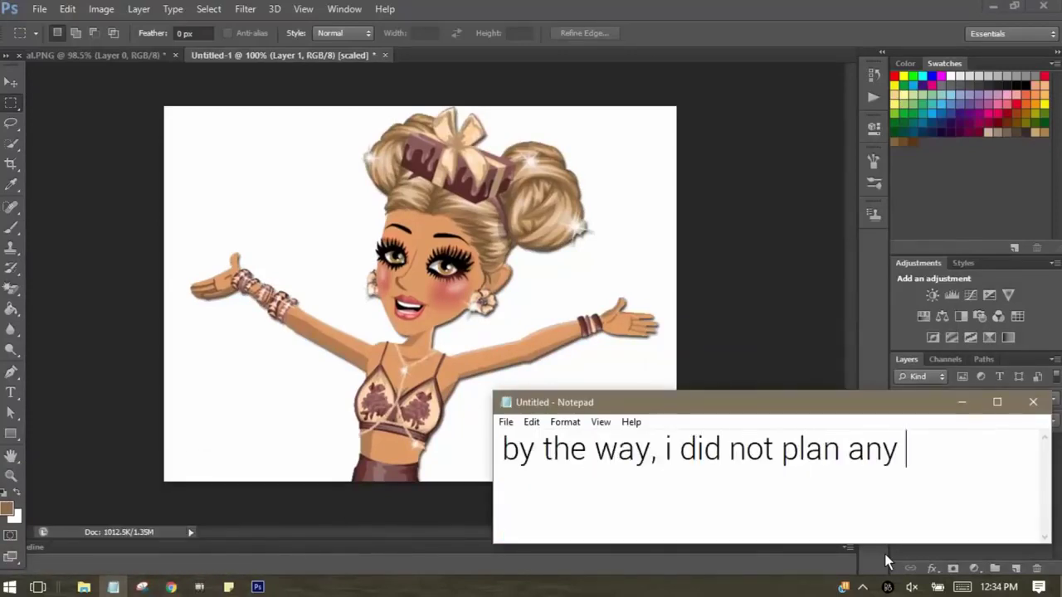
{"action": "type", "text": "of this owut, so it's amess. sorry."}
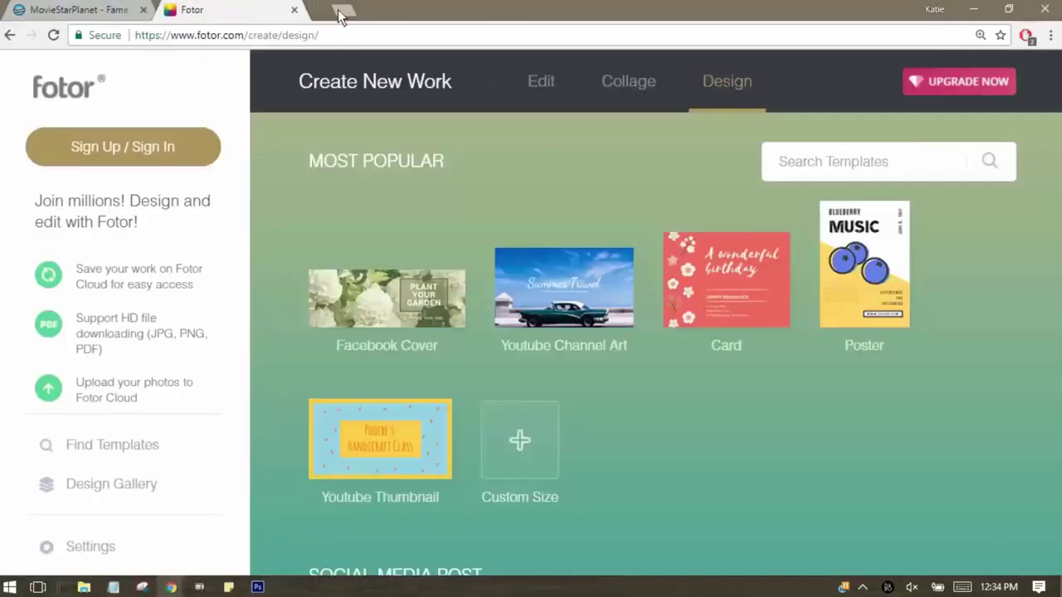
{"action": "left_click", "coordinate": [340, 10]}
{"action": "type", "text": "backg"}
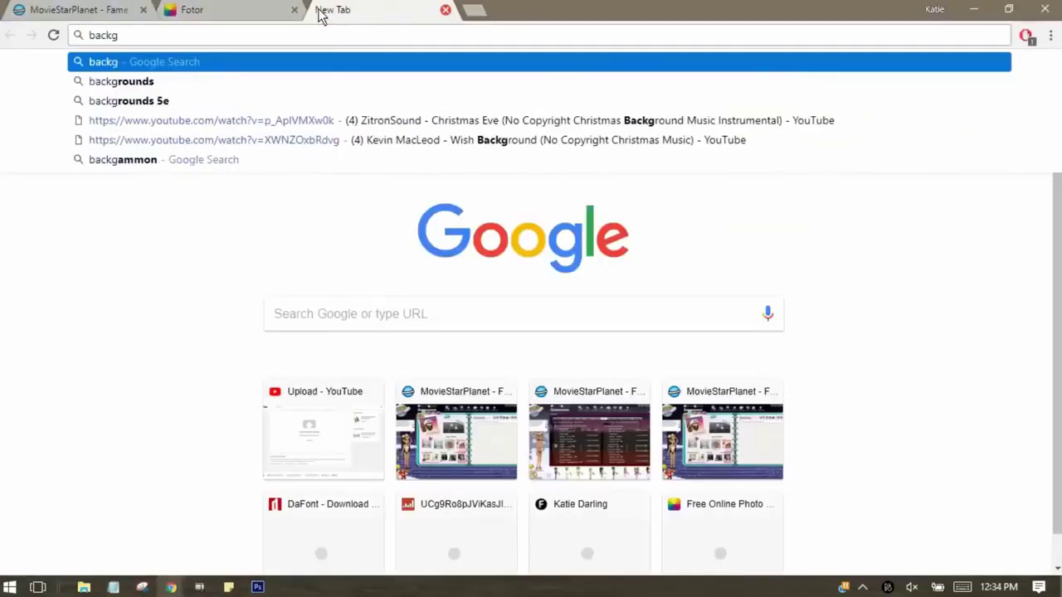
{"action": "key", "text": "BackSpace"}
{"action": "key", "text": "BackSpace"}
{"action": "key", "text": "BackSpace"}
{"action": "type", "text": "tumblr backgroun"}
{"action": "key", "text": "Return"}
{"action": "left_click", "coordinate": [179, 128]}
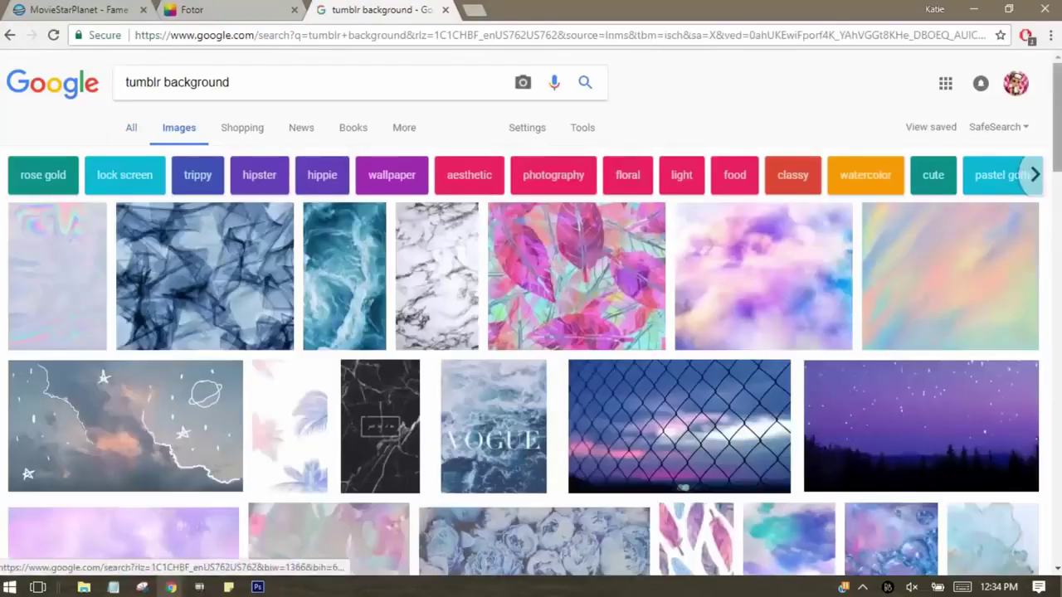
{"action": "triple_click", "coordinate": [225, 83]}
{"action": "type", "text": "forest"}
{"action": "key", "text": "Return"}
{"action": "type", "text": "tumbl"}
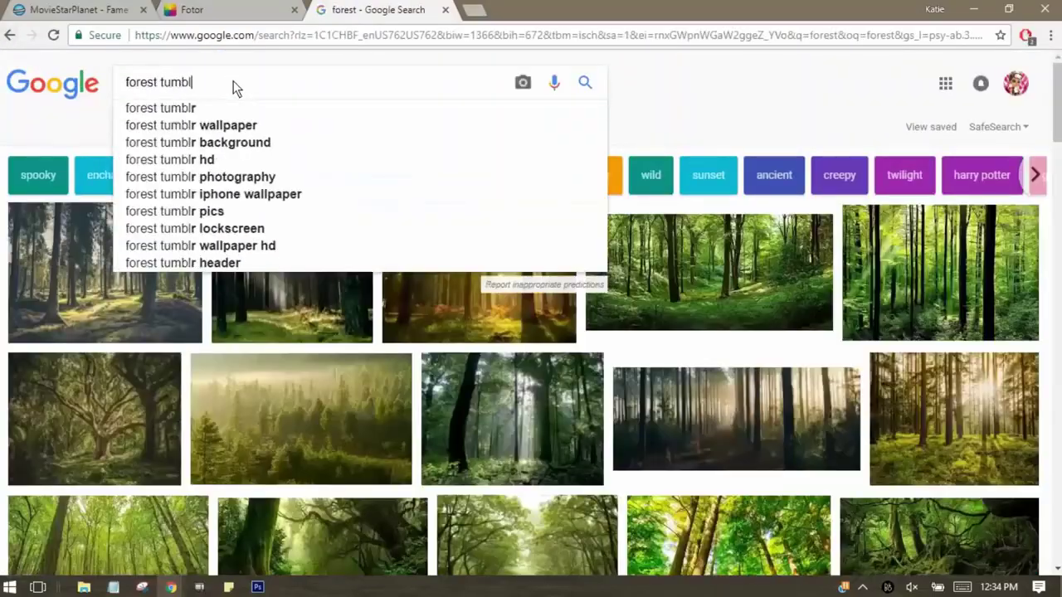
{"action": "type", "text": "r"}
{"action": "key", "text": "Return"}
{"action": "scroll", "coordinate": [531, 315], "scroll_direction": "down", "scroll_amount": 10}
{"action": "scroll", "coordinate": [531, 315], "scroll_direction": "down", "scroll_amount": 5}
{"action": "scroll", "coordinate": [531, 315], "scroll_direction": "down", "scroll_amount": 5}
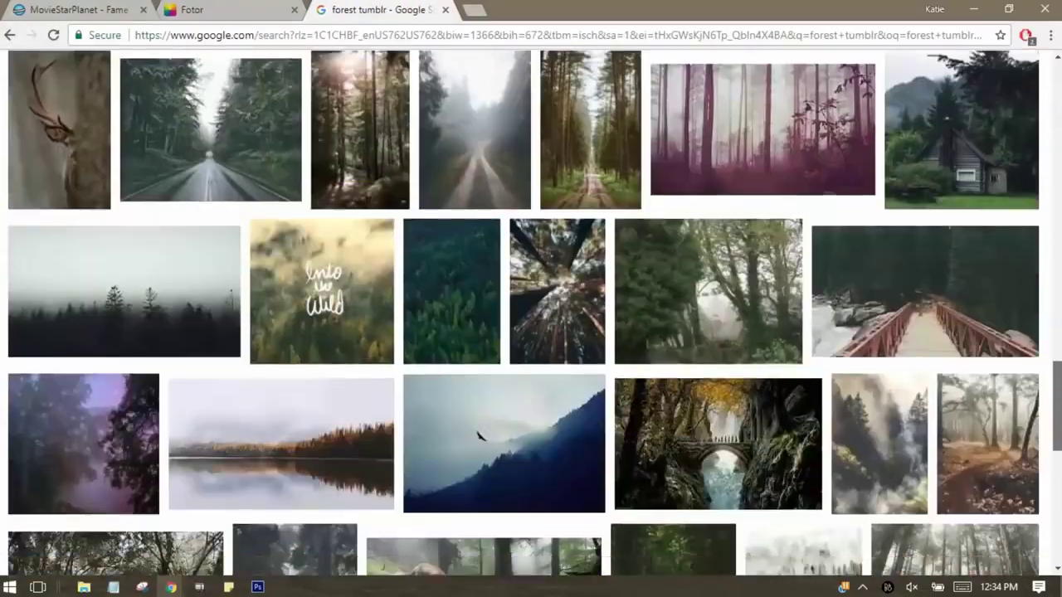
{"action": "scroll", "coordinate": [531, 315], "scroll_direction": "down", "scroll_amount": 6}
{"action": "scroll", "coordinate": [531, 316], "scroll_direction": "up", "scroll_amount": 3}
{"action": "scroll", "coordinate": [161, 85], "scroll_direction": "up", "scroll_amount": 20}
{"action": "double_click", "coordinate": [146, 82]}
{"action": "type", "text": "nature"}
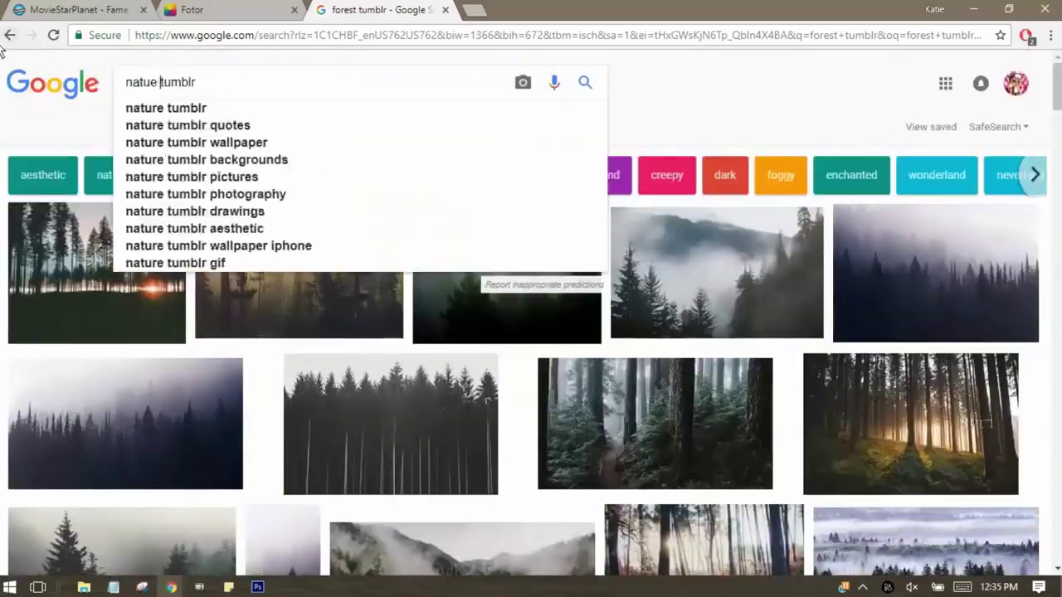
{"action": "key", "text": "Return"}
{"action": "scroll", "coordinate": [531, 315], "scroll_direction": "down", "scroll_amount": 8}
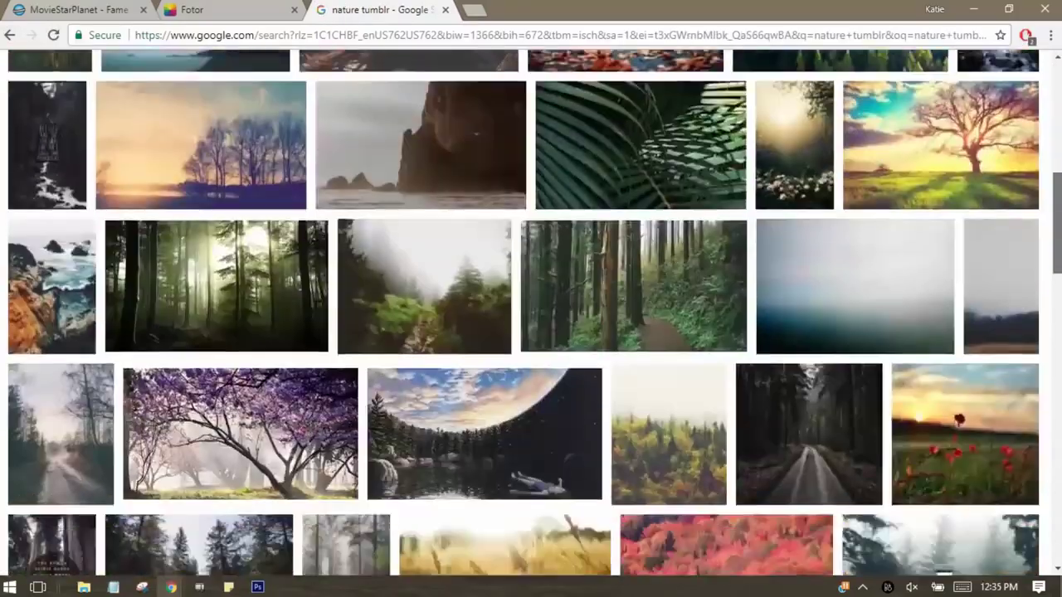
{"action": "scroll", "coordinate": [531, 315], "scroll_direction": "down", "scroll_amount": 3}
{"action": "scroll", "coordinate": [531, 315], "scroll_direction": "down", "scroll_amount": 4}
{"action": "scroll", "coordinate": [531, 315], "scroll_direction": "down", "scroll_amount": 4}
{"action": "scroll", "coordinate": [577, 204], "scroll_direction": "down", "scroll_amount": 5}
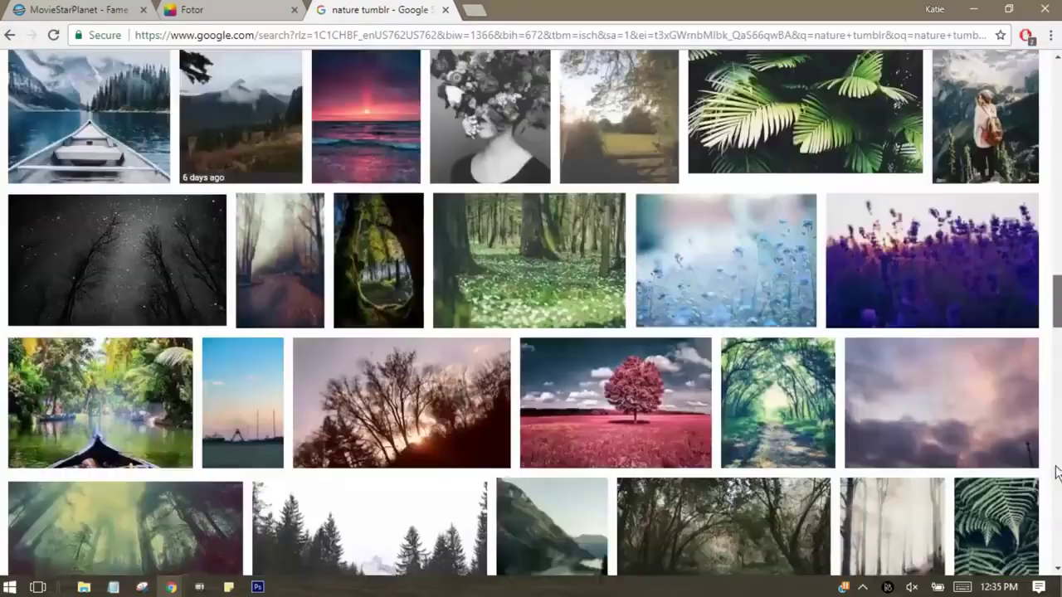
{"action": "scroll", "coordinate": [577, 203], "scroll_direction": "down", "scroll_amount": 4}
{"action": "scroll", "coordinate": [577, 203], "scroll_direction": "down", "scroll_amount": 2}
{"action": "scroll", "coordinate": [577, 204], "scroll_direction": "down", "scroll_amount": 6}
{"action": "scroll", "coordinate": [577, 203], "scroll_direction": "down", "scroll_amount": 4}
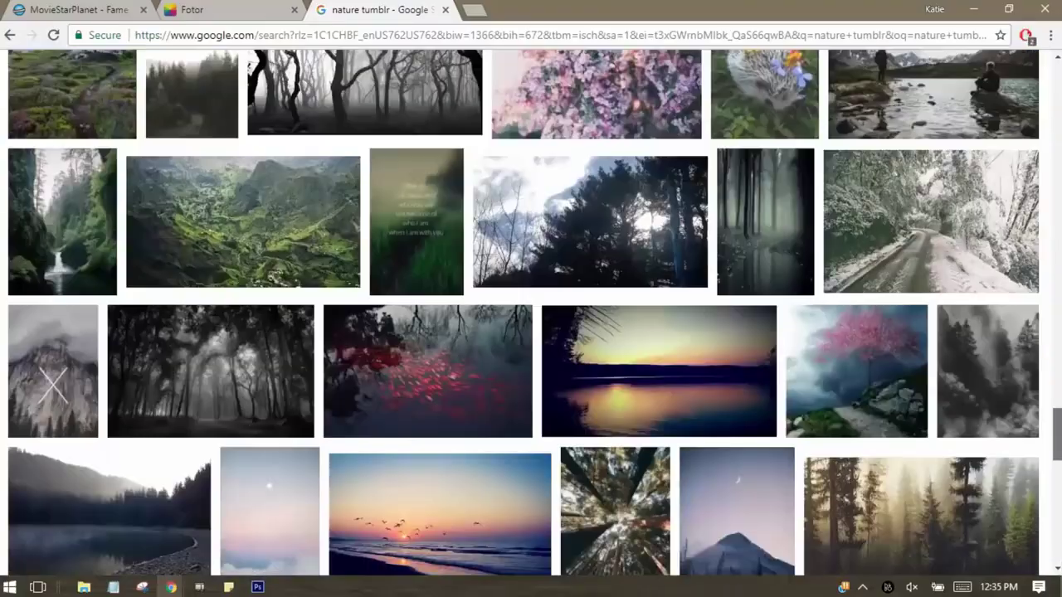
{"action": "scroll", "coordinate": [577, 203], "scroll_direction": "down", "scroll_amount": 1}
{"action": "scroll", "coordinate": [576, 204], "scroll_direction": "down", "scroll_amount": 6}
{"action": "scroll", "coordinate": [577, 203], "scroll_direction": "down", "scroll_amount": 6}
{"action": "scroll", "coordinate": [1052, 224], "scroll_direction": "up", "scroll_amount": 5}
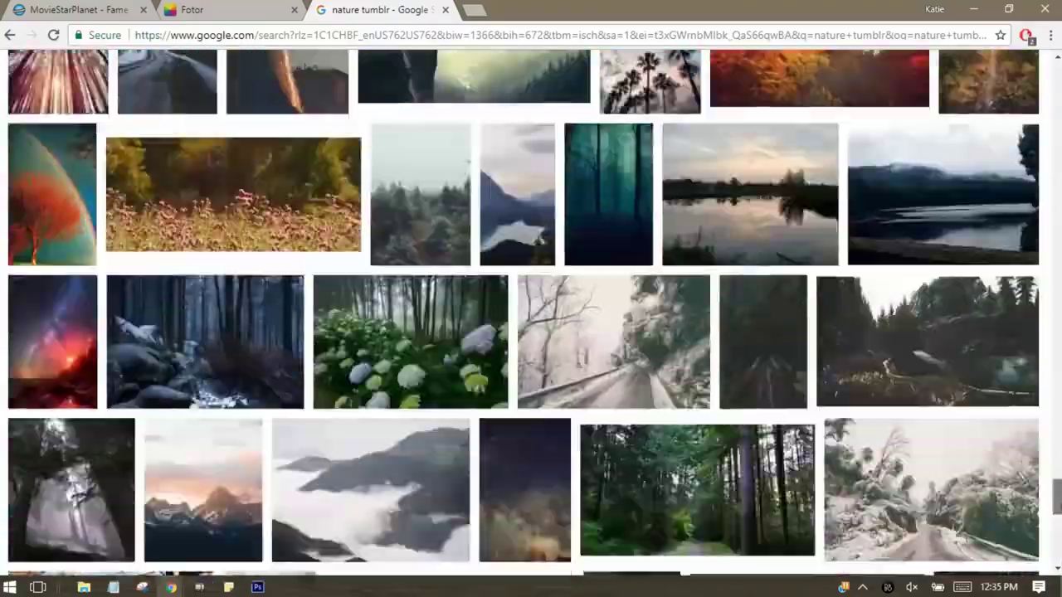
{"action": "scroll", "coordinate": [1052, 224], "scroll_direction": "up", "scroll_amount": 5}
{"action": "scroll", "coordinate": [1052, 224], "scroll_direction": "up", "scroll_amount": 5}
{"action": "scroll", "coordinate": [1049, 166], "scroll_direction": "up", "scroll_amount": 5}
{"action": "scroll", "coordinate": [1049, 166], "scroll_direction": "down", "scroll_amount": 4}
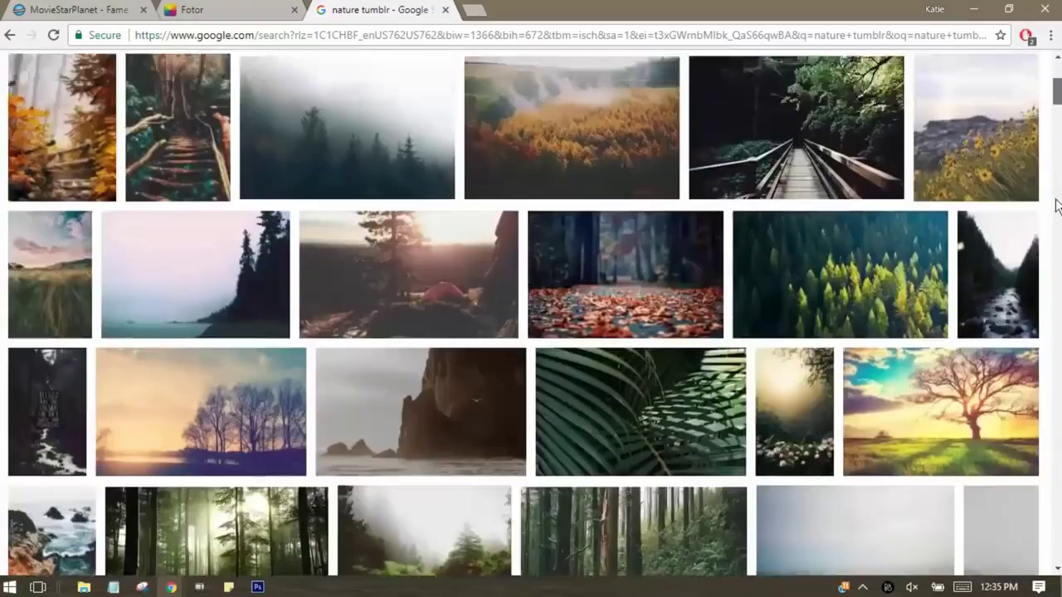
{"action": "scroll", "coordinate": [1049, 166], "scroll_direction": "down", "scroll_amount": 1}
{"action": "scroll", "coordinate": [1050, 166], "scroll_direction": "down", "scroll_amount": 5}
{"action": "scroll", "coordinate": [1050, 166], "scroll_direction": "down", "scroll_amount": 3}
{"action": "scroll", "coordinate": [1060, 242], "scroll_direction": "down", "scroll_amount": 2}
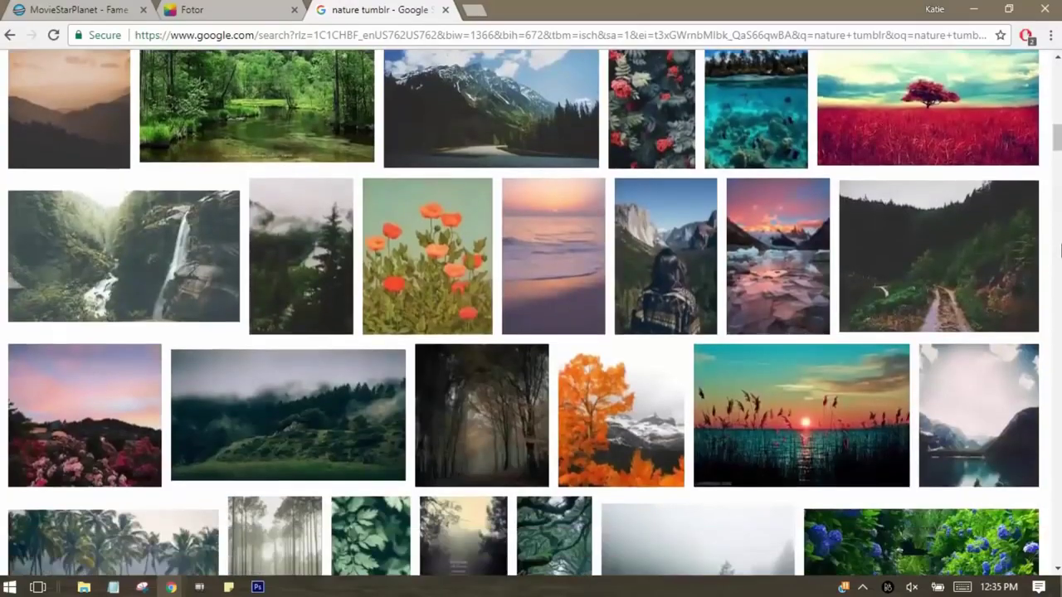
{"action": "scroll", "coordinate": [560, 83], "scroll_direction": "up", "scroll_amount": 15}
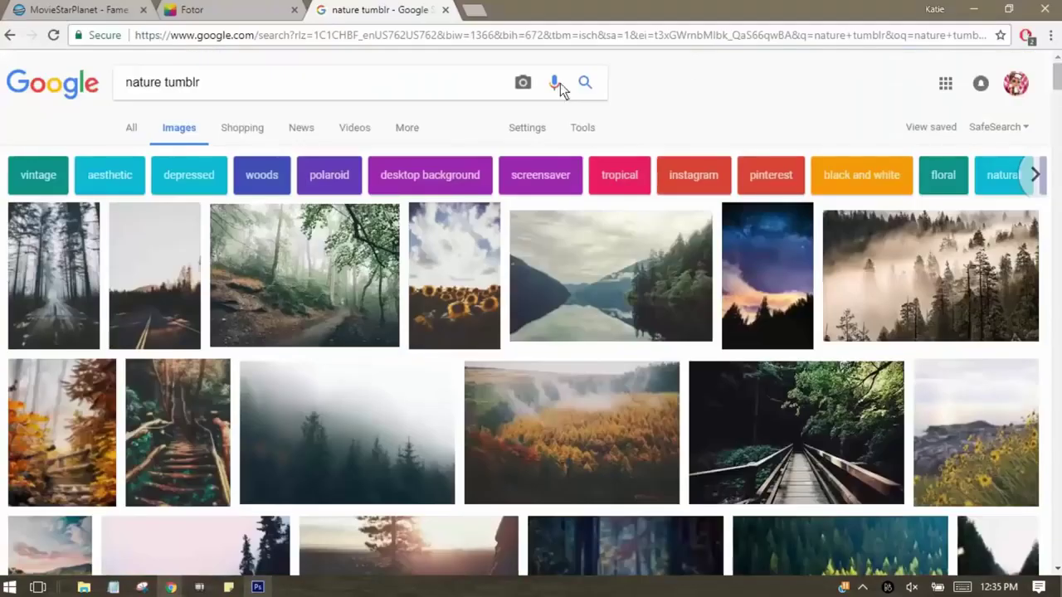
{"action": "double_click", "coordinate": [139, 82]}
Search Google Images for 'fancy interior' and save a fairy-light bedroom image as download.jpg
{"action": "type", "text": "fancy interior"}
{"action": "key", "text": "Return"}
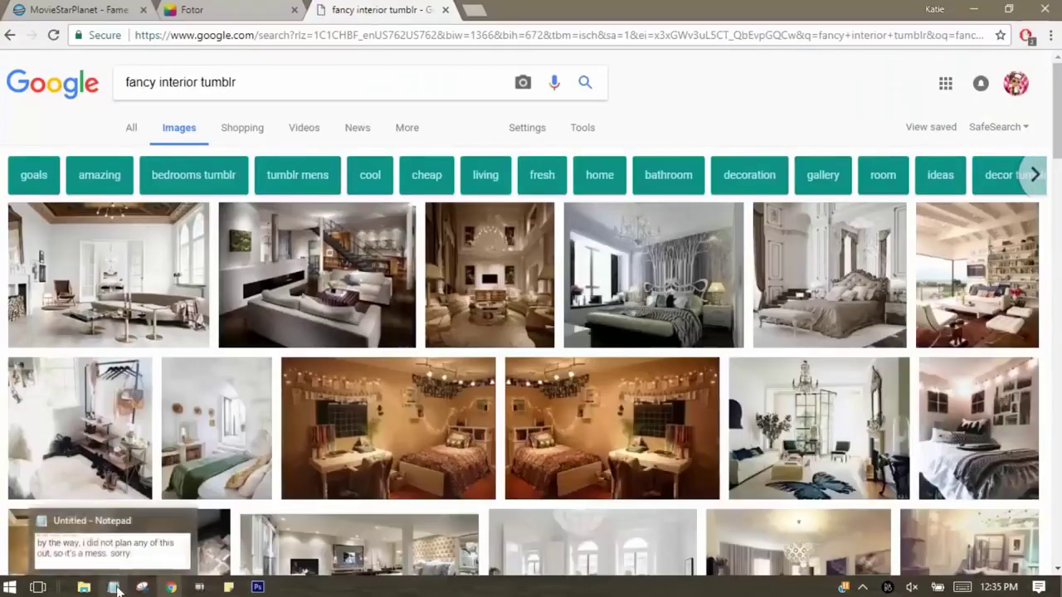
{"action": "key", "text": "alt+Tab"}
{"action": "type", "text": "see,"}
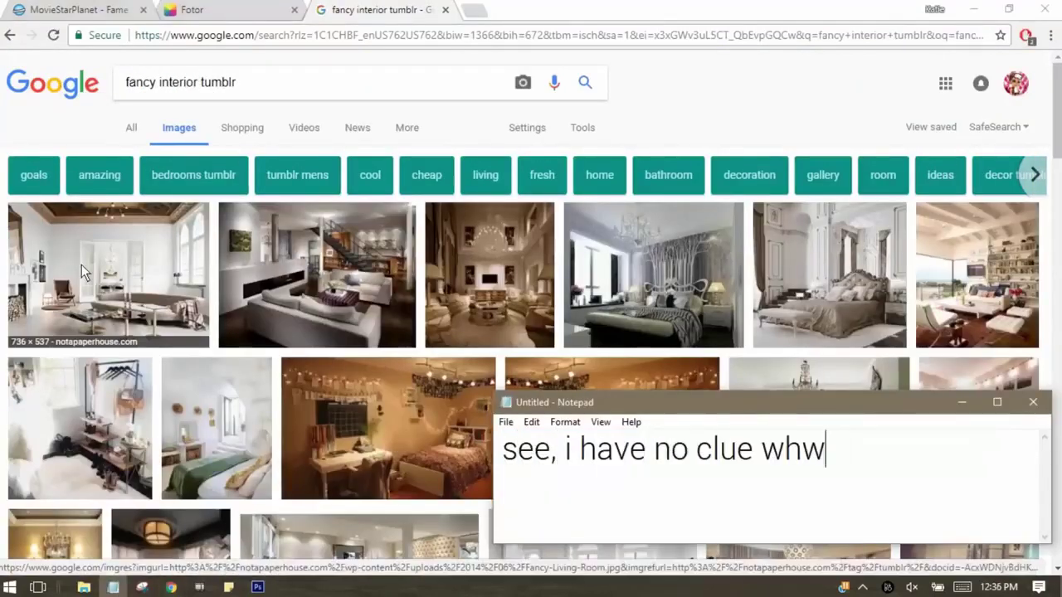
{"action": "type", "text": "oing right now"}
{"action": "key", "text": "alt+Tab"}
{"action": "scroll", "coordinate": [631, 214], "scroll_direction": "down", "scroll_amount": 3}
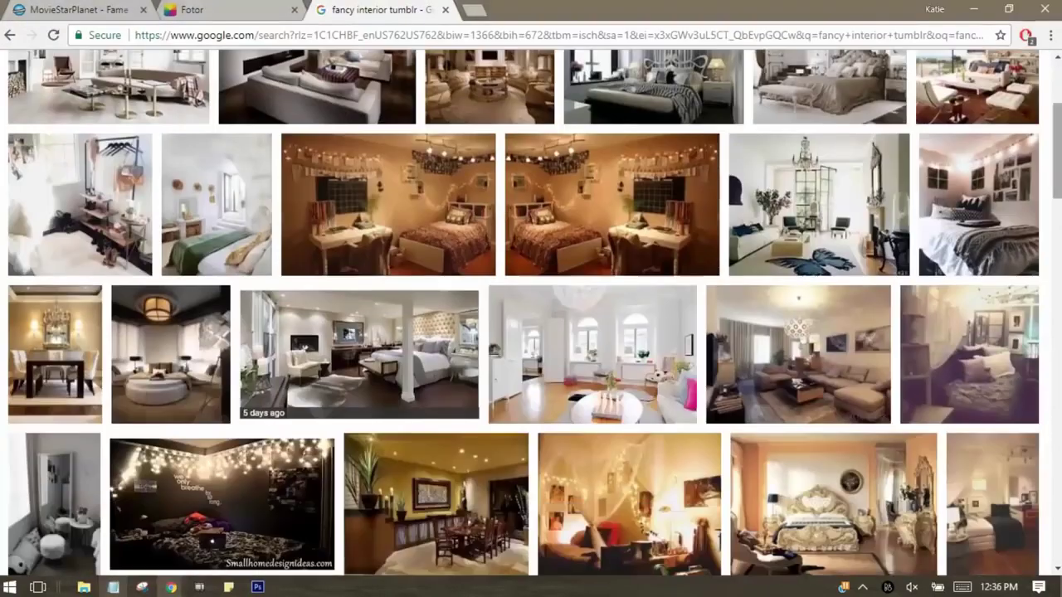
{"action": "left_click", "coordinate": [630, 214]}
{"action": "right_click", "coordinate": [421, 297]}
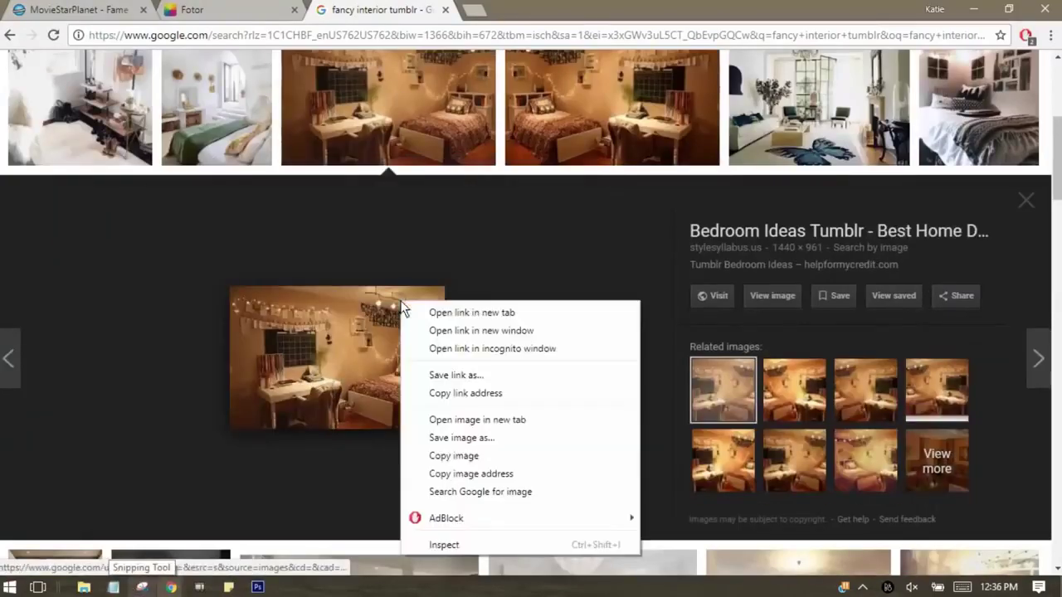
{"action": "left_click", "coordinate": [492, 440]}
{"action": "key", "text": "Return"}
Caption a note advising viewers to download multiple backgrounds in case some don't work
{"action": "scroll", "coordinate": [939, 363], "scroll_direction": "down", "scroll_amount": 2}
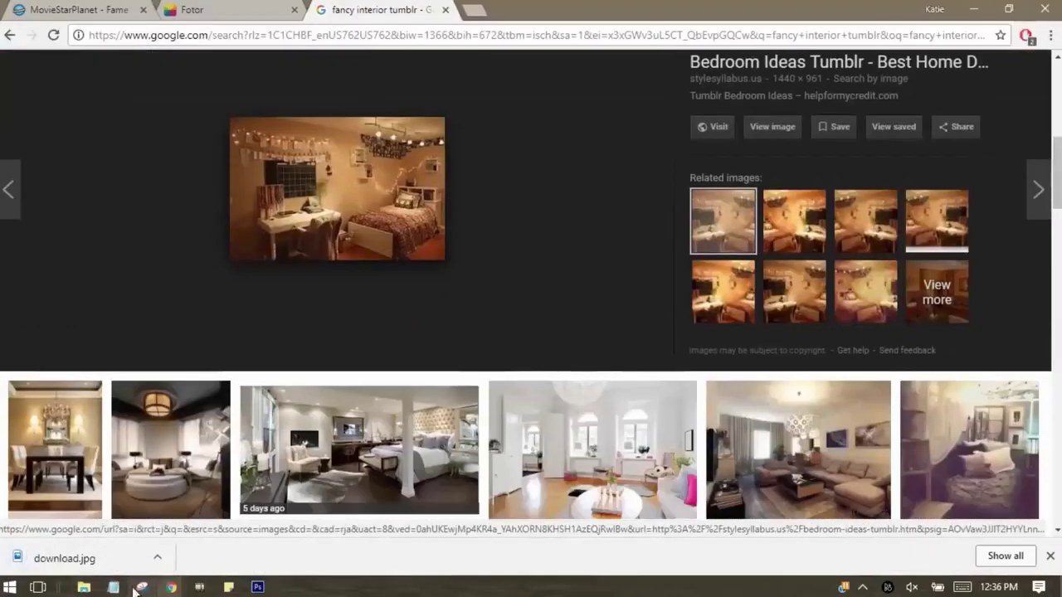
{"action": "key", "text": "alt+Tab"}
{"action": "type", "text": "download multip"}
{"action": "type", "text": "nds, becau"}
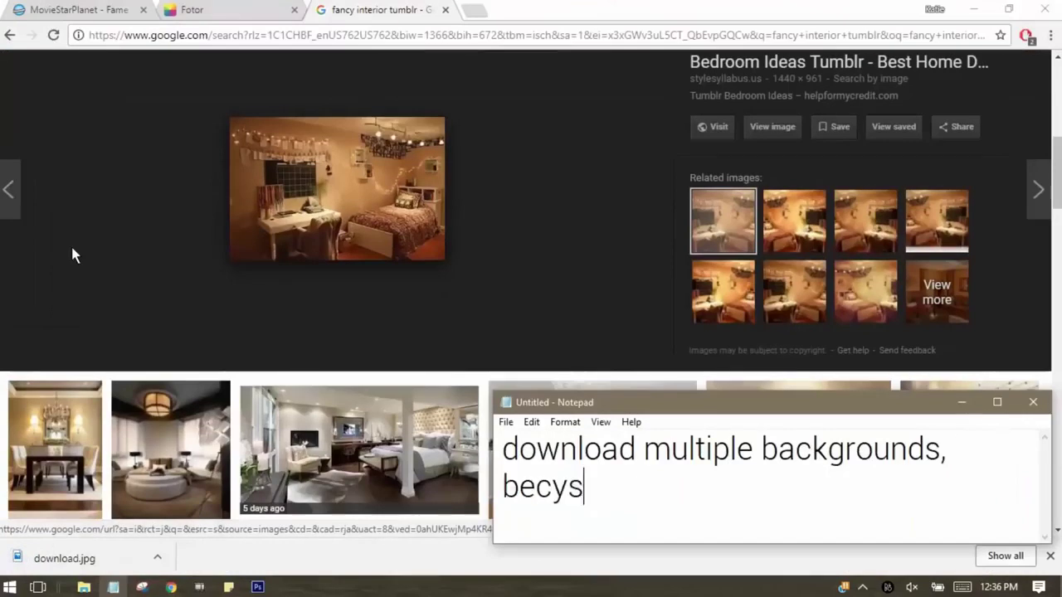
{"action": "type", "text": "se some might not work as well as you"}
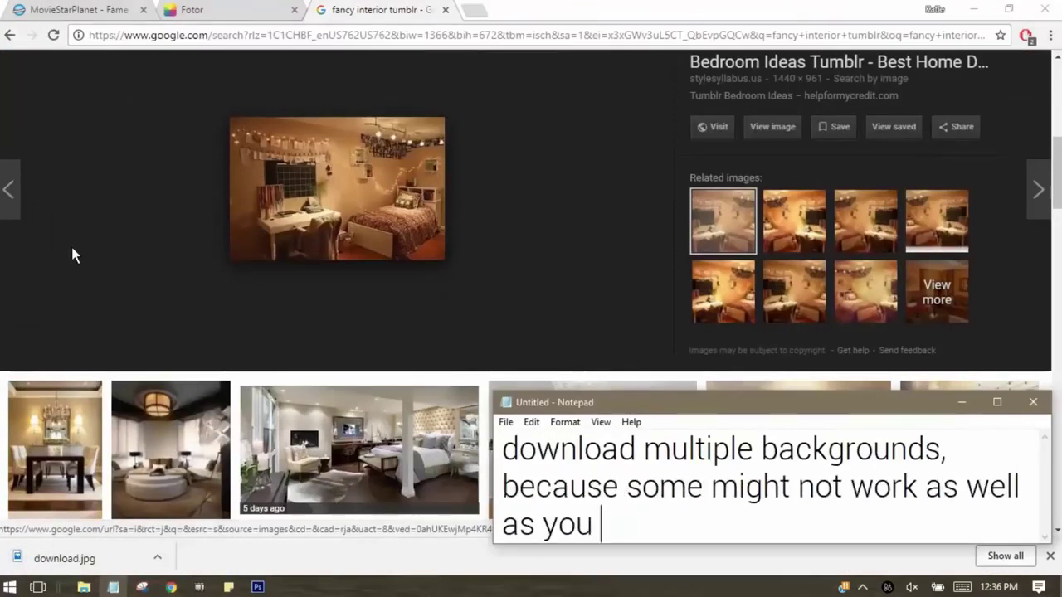
{"action": "type", "text": " to"}
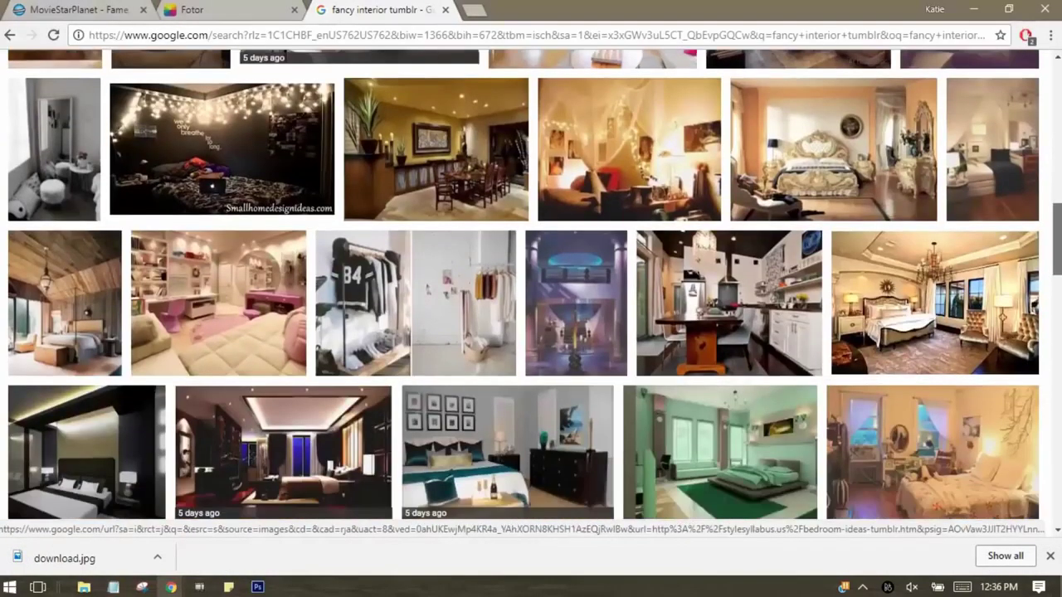
Browse related lantern-lit room images and save the Awesome Tumblr Room Ideas picture
{"action": "scroll", "coordinate": [531, 290], "scroll_direction": "down", "scroll_amount": 3}
{"action": "scroll", "coordinate": [531, 290], "scroll_direction": "down", "scroll_amount": 3}
{"action": "scroll", "coordinate": [531, 290], "scroll_direction": "down", "scroll_amount": 3}
{"action": "left_click", "coordinate": [294, 124]}
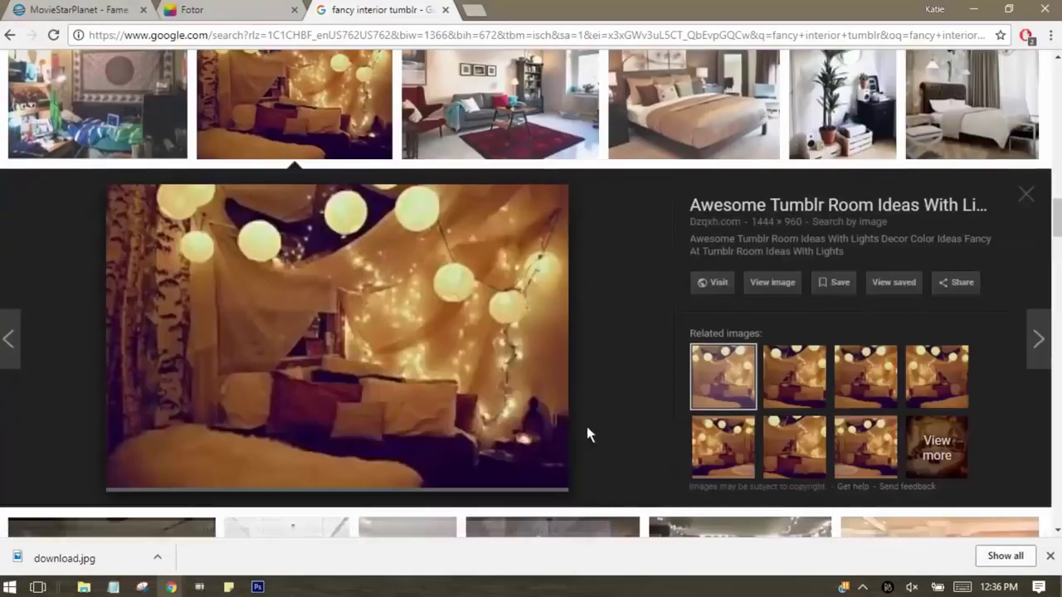
{"action": "left_click", "coordinate": [794, 376]}
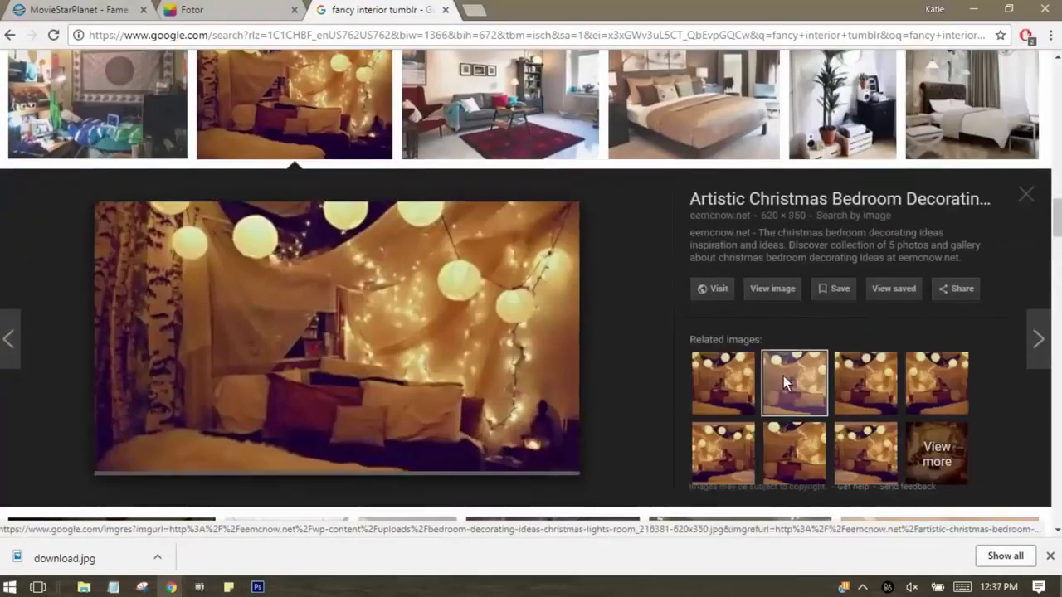
{"action": "left_click", "coordinate": [866, 376]}
{"action": "left_click", "coordinate": [936, 369]}
{"action": "left_click", "coordinate": [701, 427]}
{"action": "left_click", "coordinate": [723, 365]}
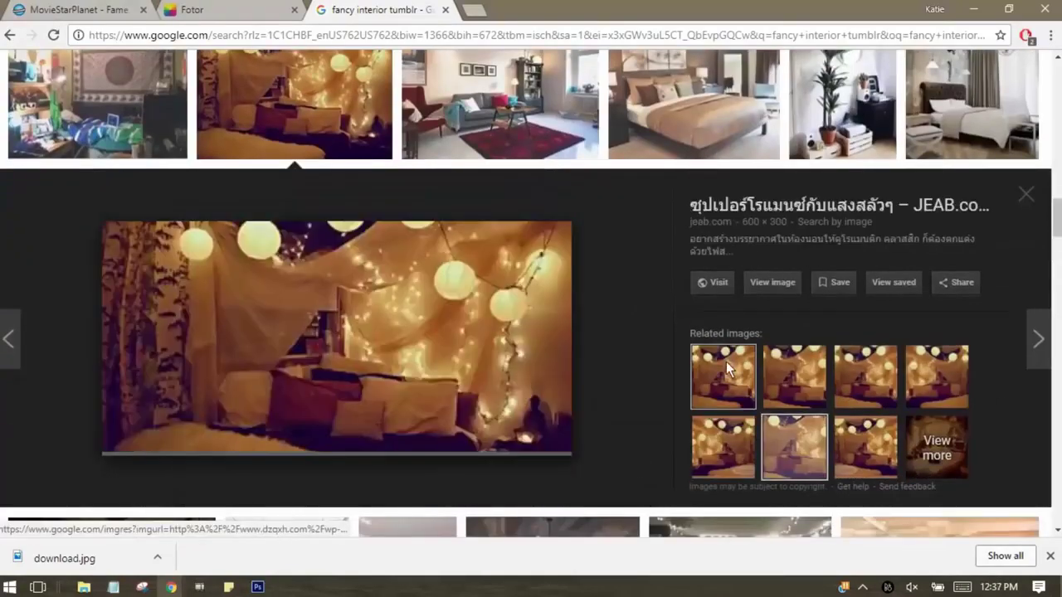
{"action": "right_click", "coordinate": [320, 357]}
{"action": "left_click", "coordinate": [382, 230]}
{"action": "left_click", "coordinate": [932, 550]}
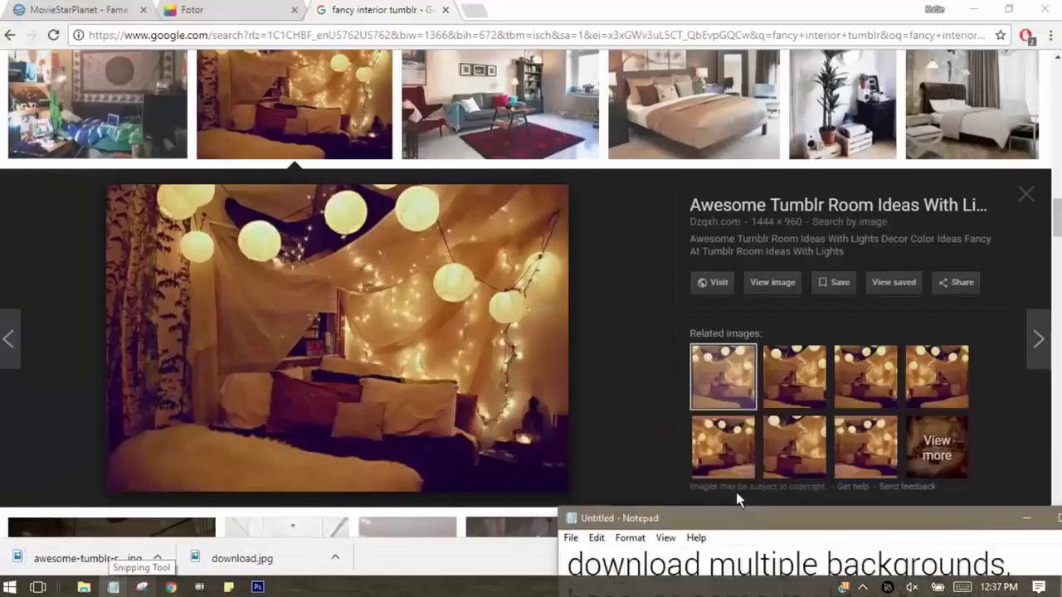
Caption 'we will just ignore the mark' and scroll further through the interior results
{"action": "key", "text": "ctrl+a"}
{"action": "type", "text": "we will just ignoe the"}
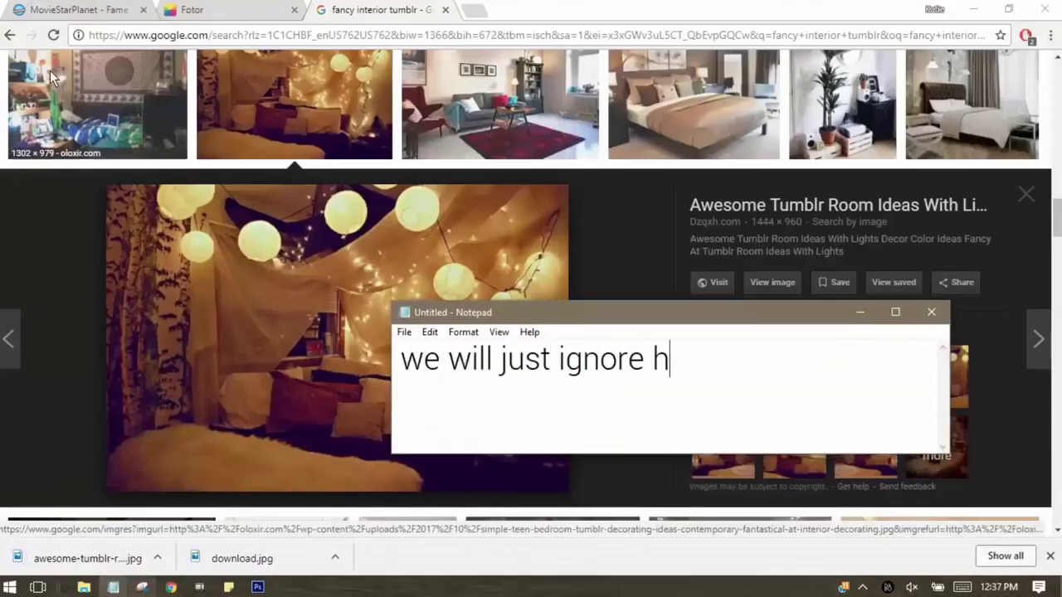
{"action": "type", "text": "mark"}
{"action": "left_click", "coordinate": [52, 77]}
{"action": "scroll", "coordinate": [66, 78], "scroll_direction": "down", "scroll_amount": 5}
{"action": "scroll", "coordinate": [66, 79], "scroll_direction": "down", "scroll_amount": 5}
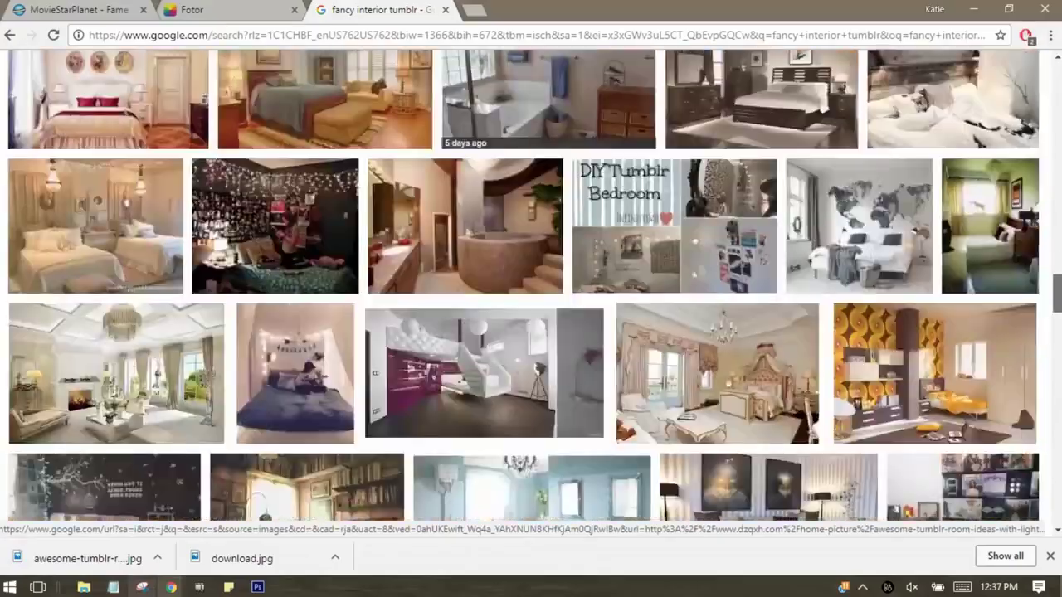
{"action": "scroll", "coordinate": [66, 79], "scroll_direction": "down", "scroll_amount": 5}
{"action": "scroll", "coordinate": [531, 282], "scroll_direction": "down", "scroll_amount": 4}
{"action": "scroll", "coordinate": [531, 282], "scroll_direction": "down", "scroll_amount": 2}
{"action": "scroll", "coordinate": [531, 282], "scroll_direction": "down", "scroll_amount": 3}
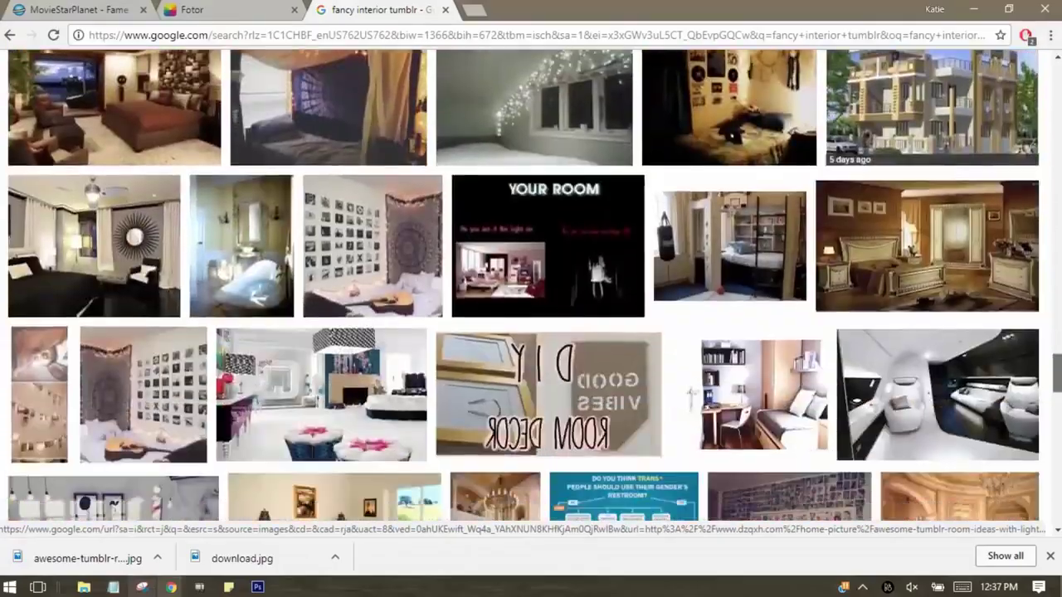
{"action": "scroll", "coordinate": [531, 283], "scroll_direction": "down", "scroll_amount": 3}
{"action": "scroll", "coordinate": [531, 282], "scroll_direction": "down", "scroll_amount": 5}
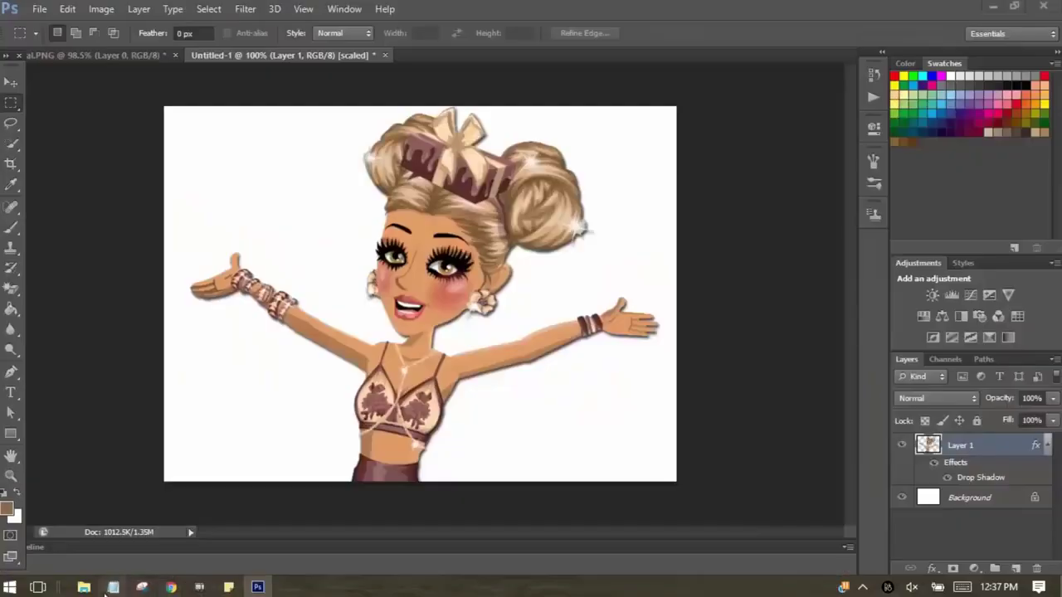
Start File > Open in Photoshop and look for the saved backgrounds in Downloads
{"action": "type", "text": "your backgro"}
{"action": "left_click", "coordinate": [39, 8]}
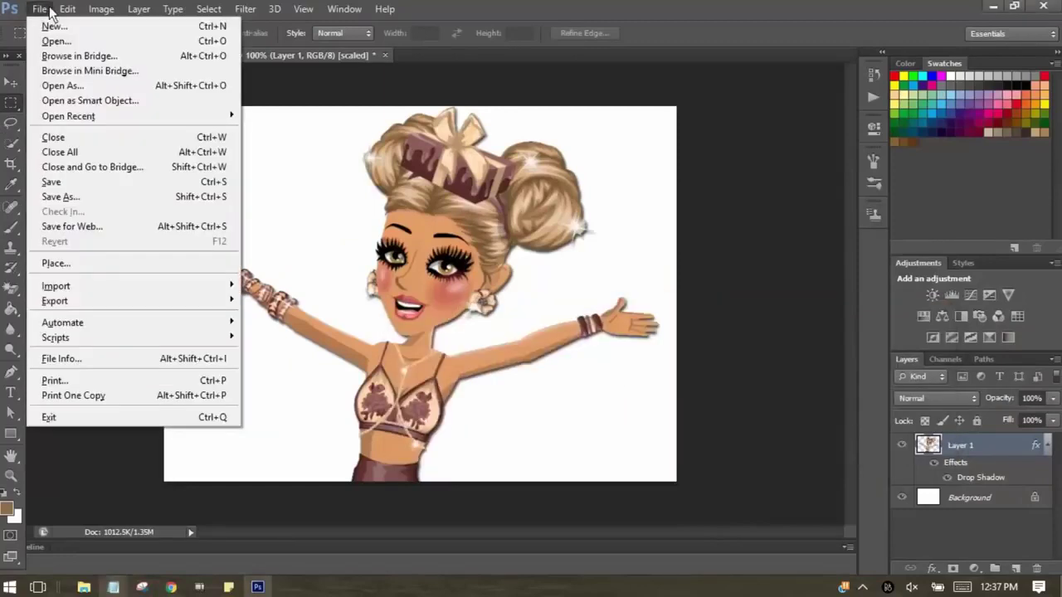
{"action": "left_click", "coordinate": [50, 23]}
{"action": "left_click", "coordinate": [365, 290]}
{"action": "double_click", "coordinate": [488, 290]}
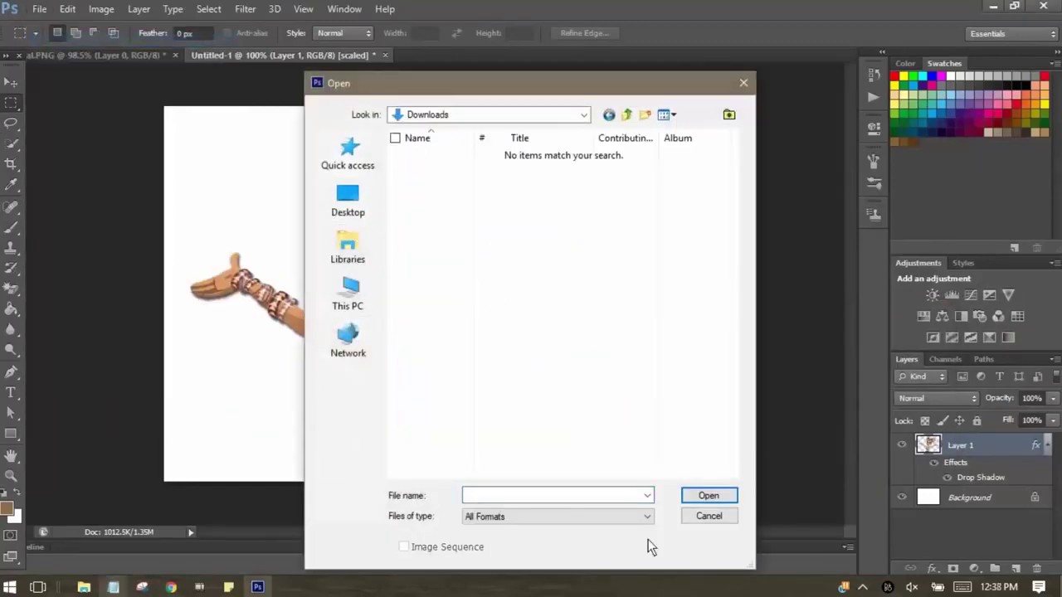
{"action": "left_click", "coordinate": [603, 516]}
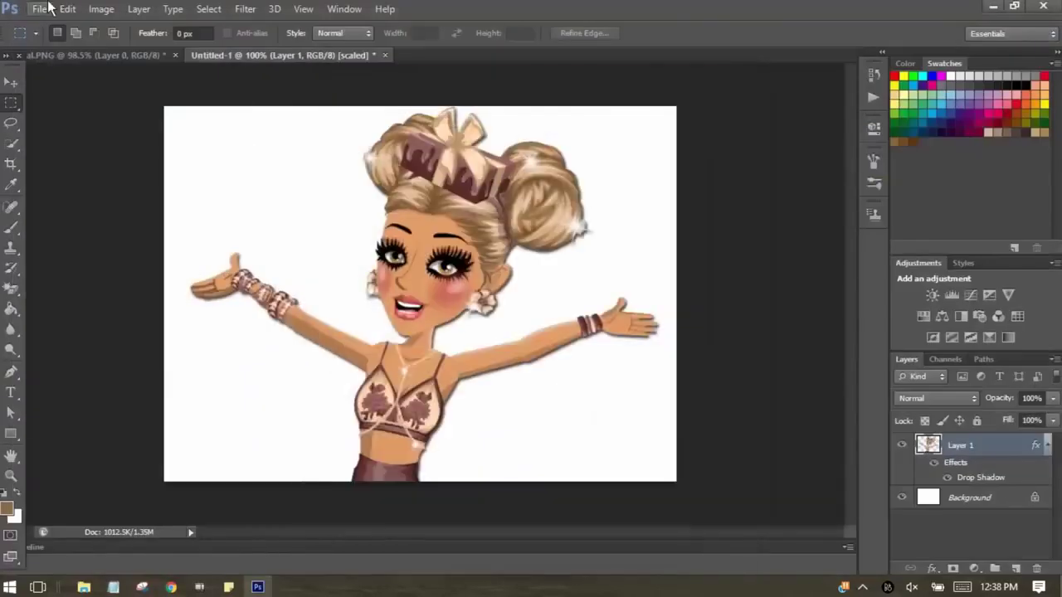
{"action": "left_click", "coordinate": [349, 294]}
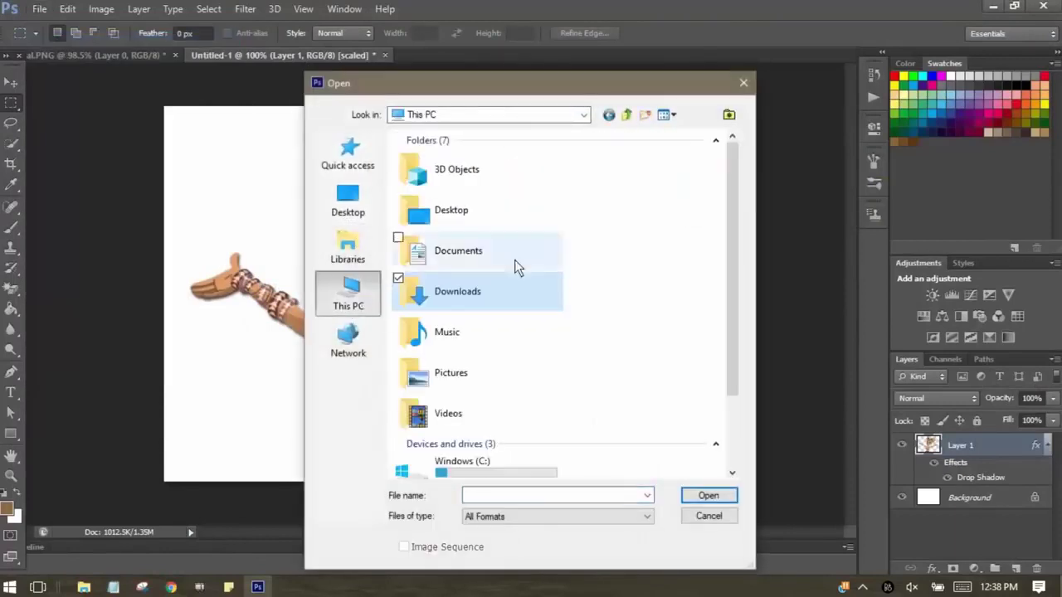
{"action": "left_click", "coordinate": [497, 289]}
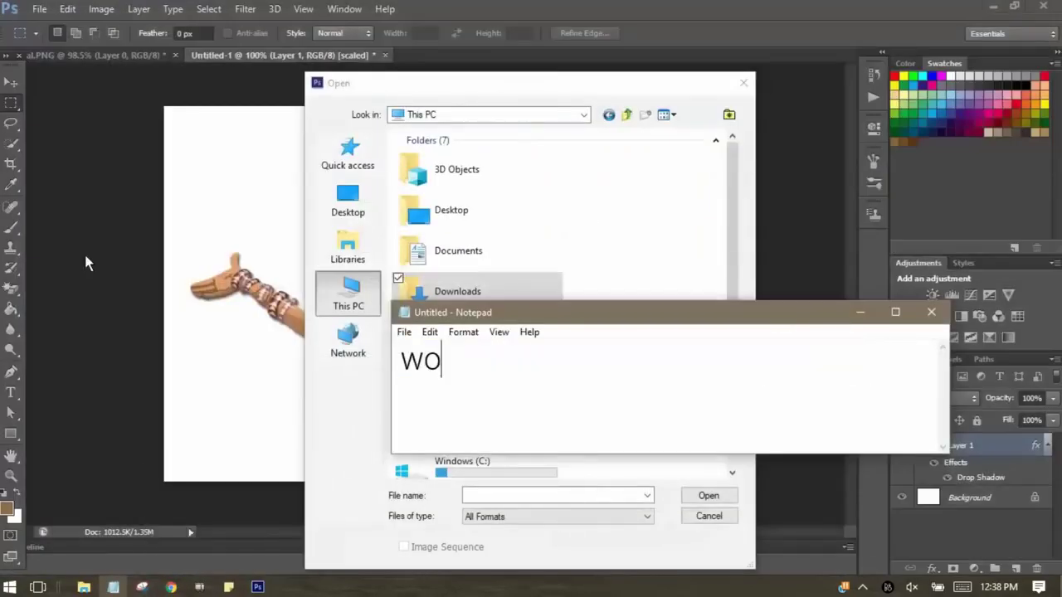
Open the fairy-light bedroom image and download.jpg together from Pictures > YouTube > Overlays
{"action": "type", "text": "w, okay. i saved them in the w"}
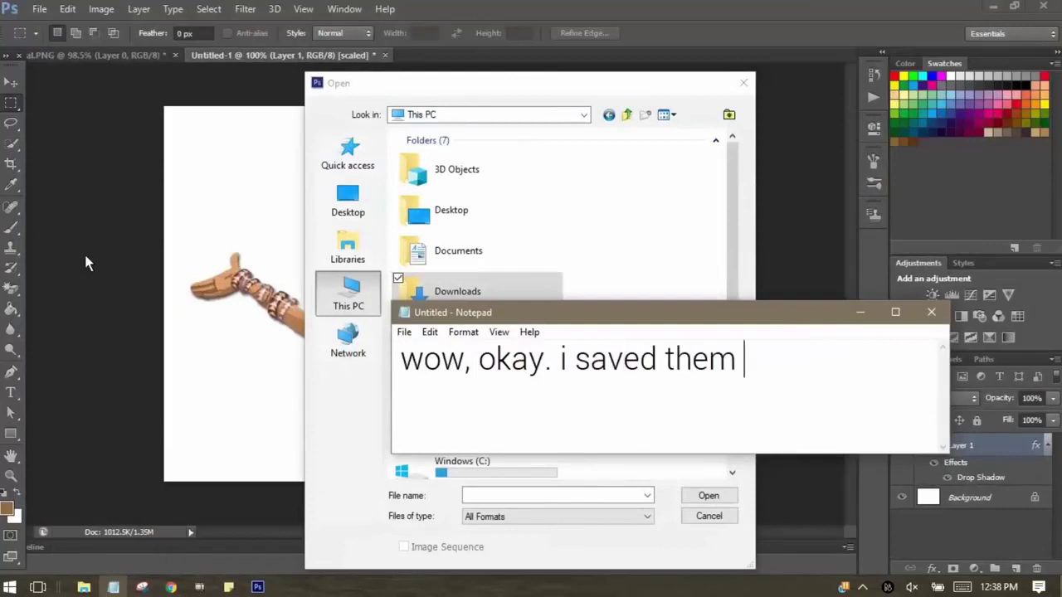
{"action": "type", "text": "rong plave"}
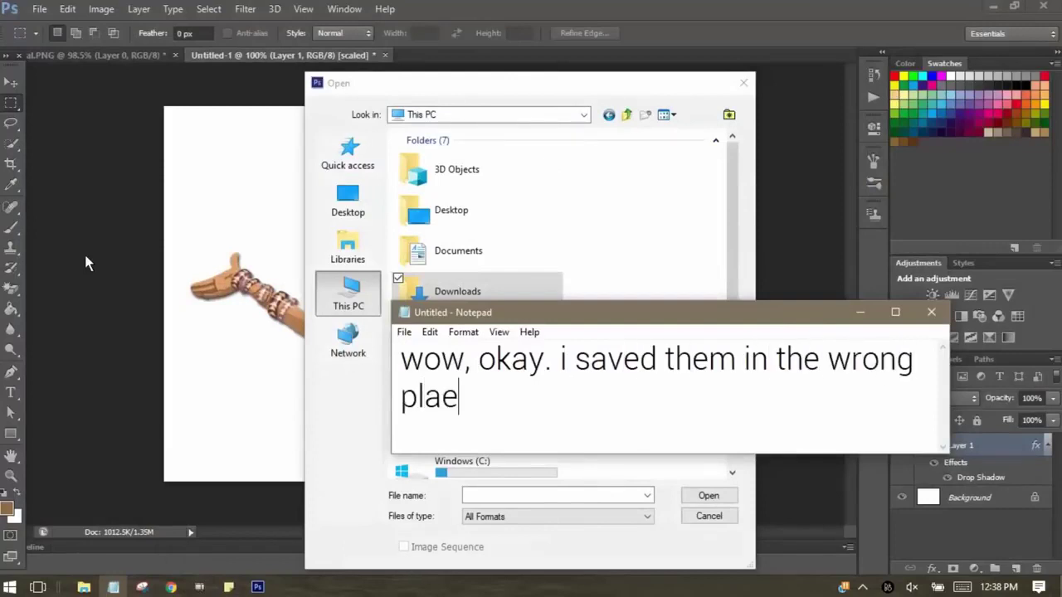
{"action": "double_click", "coordinate": [440, 372]}
{"action": "double_click", "coordinate": [675, 179]}
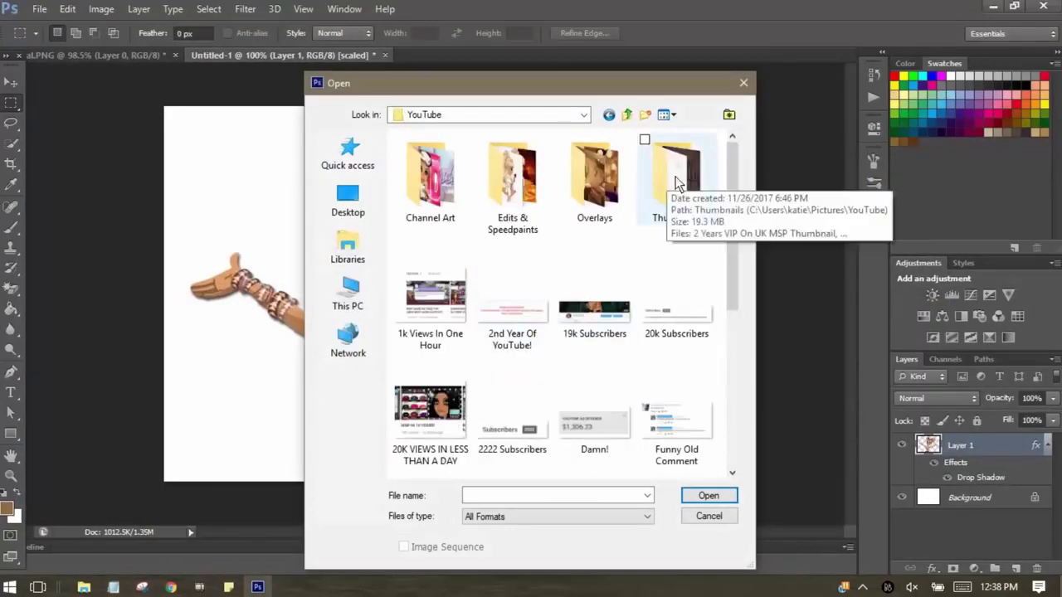
{"action": "double_click", "coordinate": [611, 166]}
{"action": "left_click", "coordinate": [512, 177]}
{"action": "left_click", "coordinate": [437, 177], "text": "ctrl"}
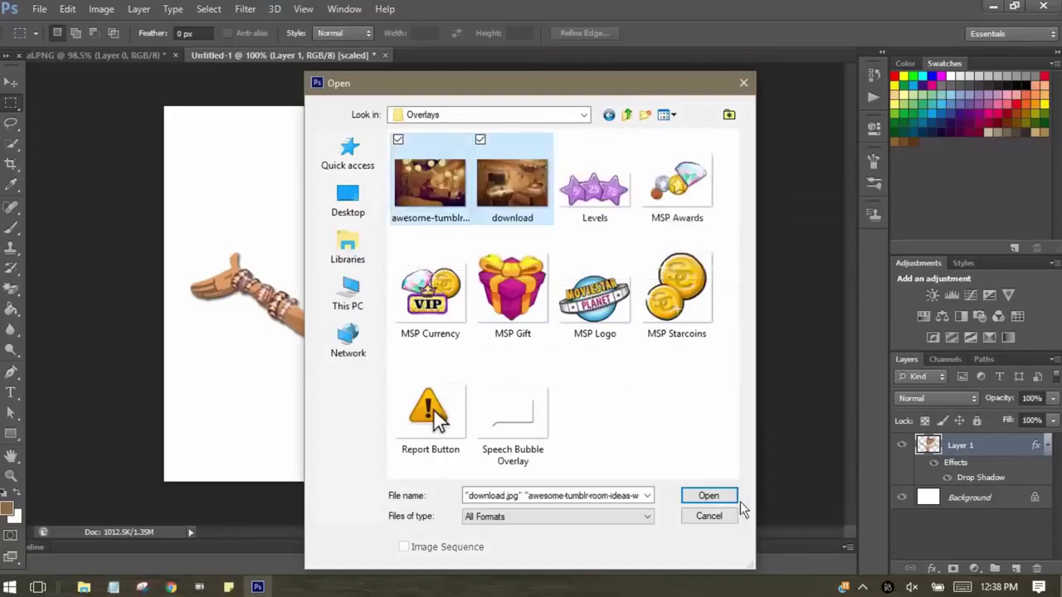
{"action": "left_click", "coordinate": [707, 495]}
Select the entire lantern-room photo and caption the instruction to copy it into the project
{"action": "left_click", "coordinate": [555, 55]}
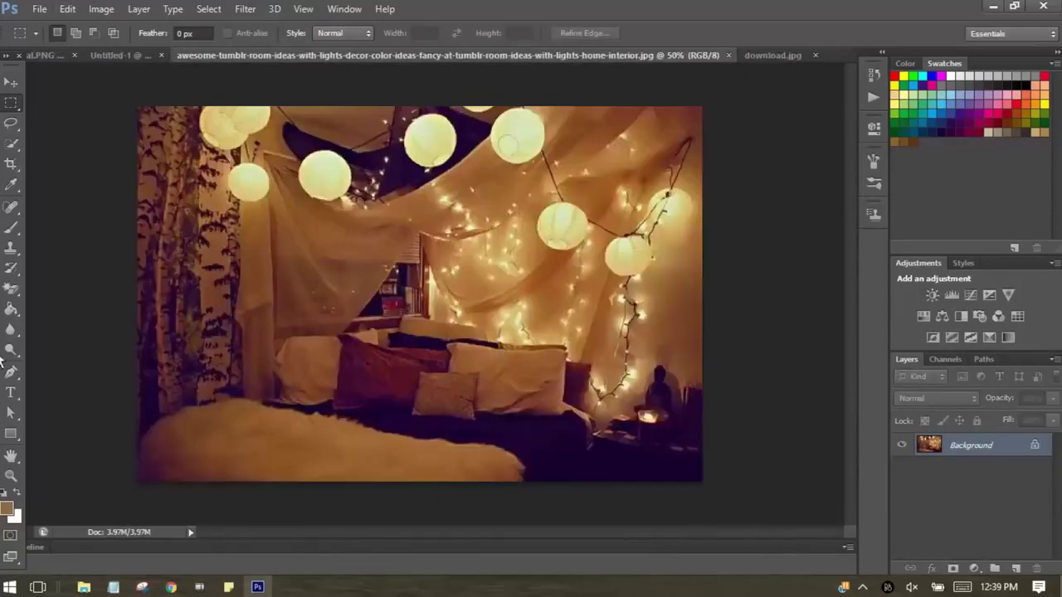
{"action": "left_click", "coordinate": [789, 55]}
{"action": "left_click", "coordinate": [249, 55]}
{"action": "key", "text": "ctrl+a"}
{"action": "left_click", "coordinate": [113, 588]}
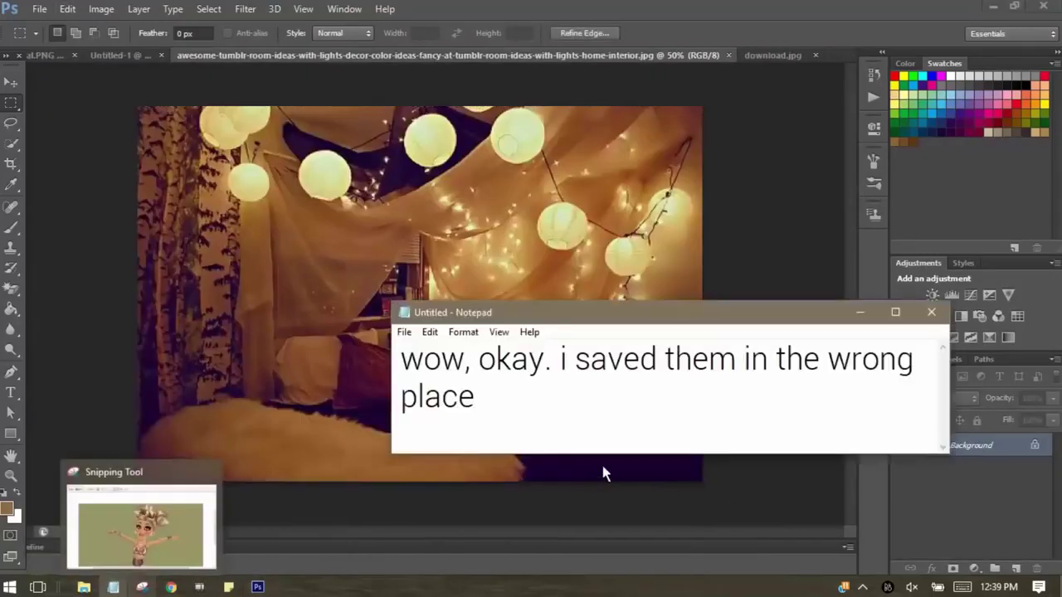
{"action": "key", "text": "ctrl+a"}
{"action": "type", "text": "select the photo and c"}
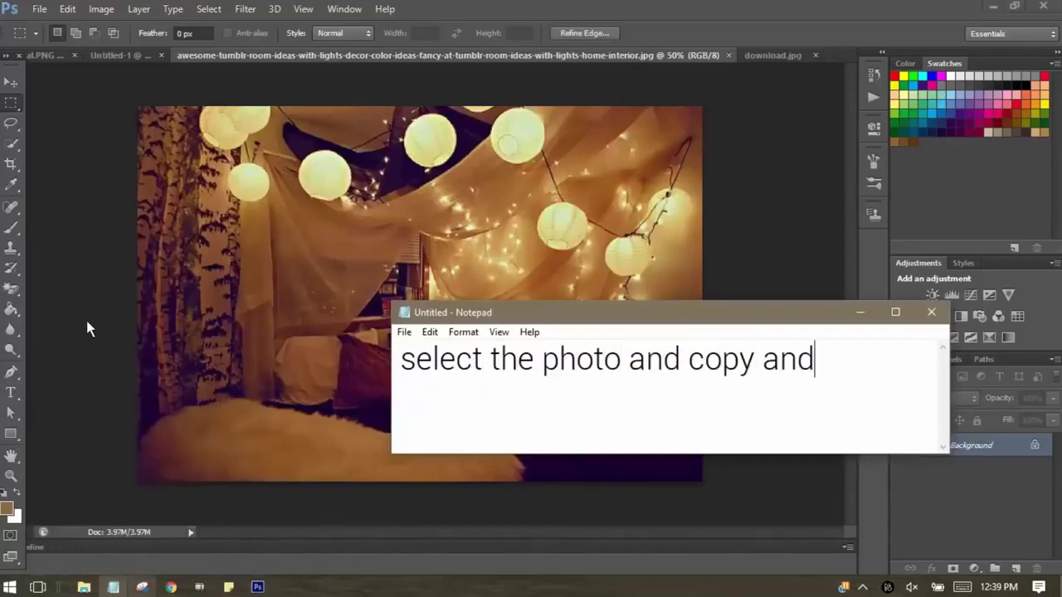
{"action": "key", "text": "BackSpace"}
{"action": "key", "text": "BackSpace"}
{"action": "type", "text": "r project"}
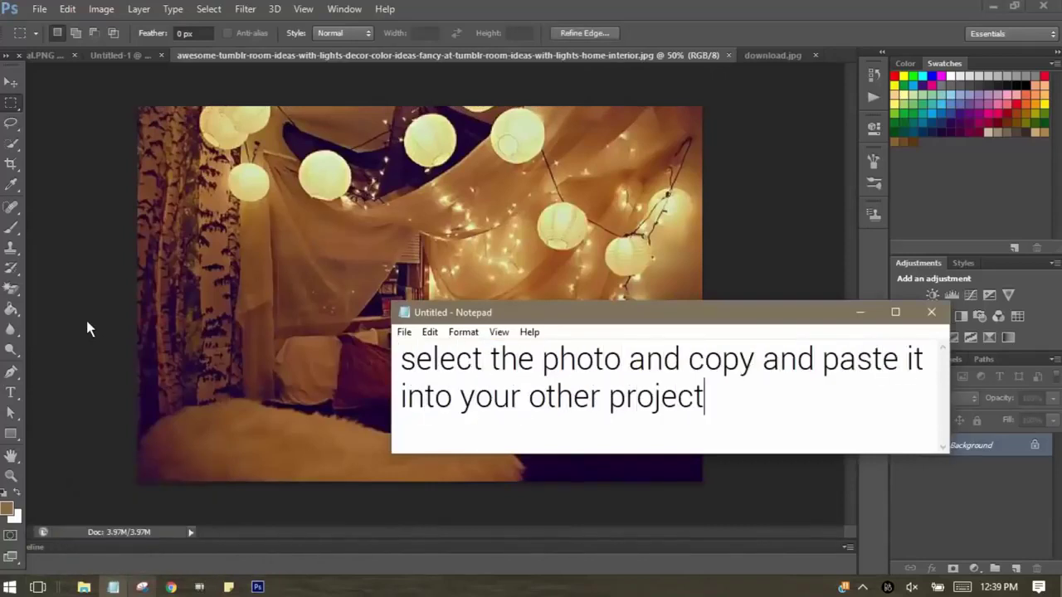
Bring the bedroom photo into Untitled-1 as Layer 2 and start Free Transform on it
{"action": "left_click", "coordinate": [124, 56]}
{"action": "left_click", "coordinate": [100, 24]}
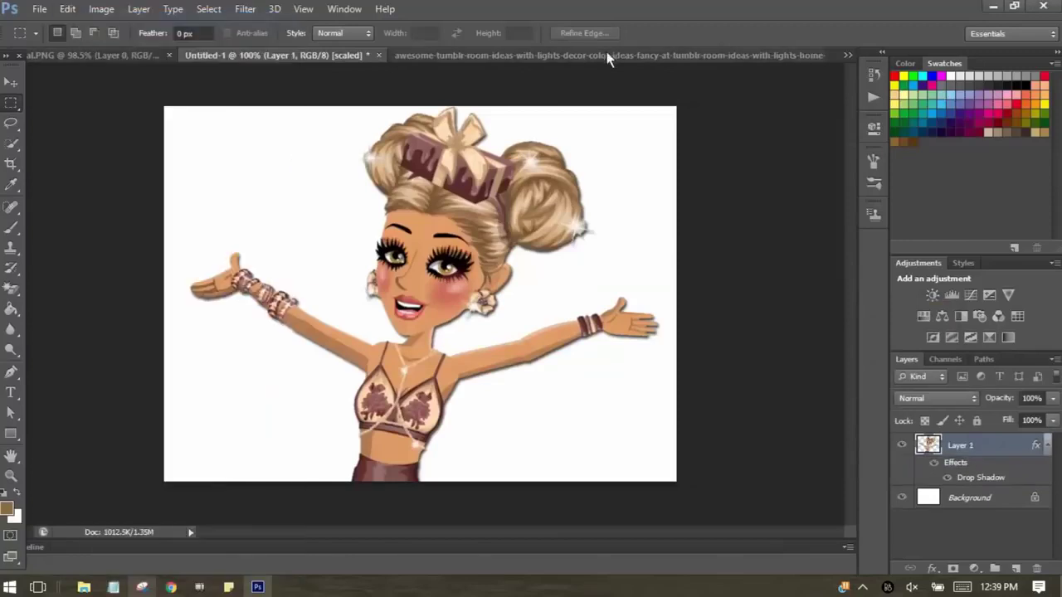
{"action": "left_click", "coordinate": [606, 55]}
{"action": "key", "text": "ctrl+shift+Tab"}
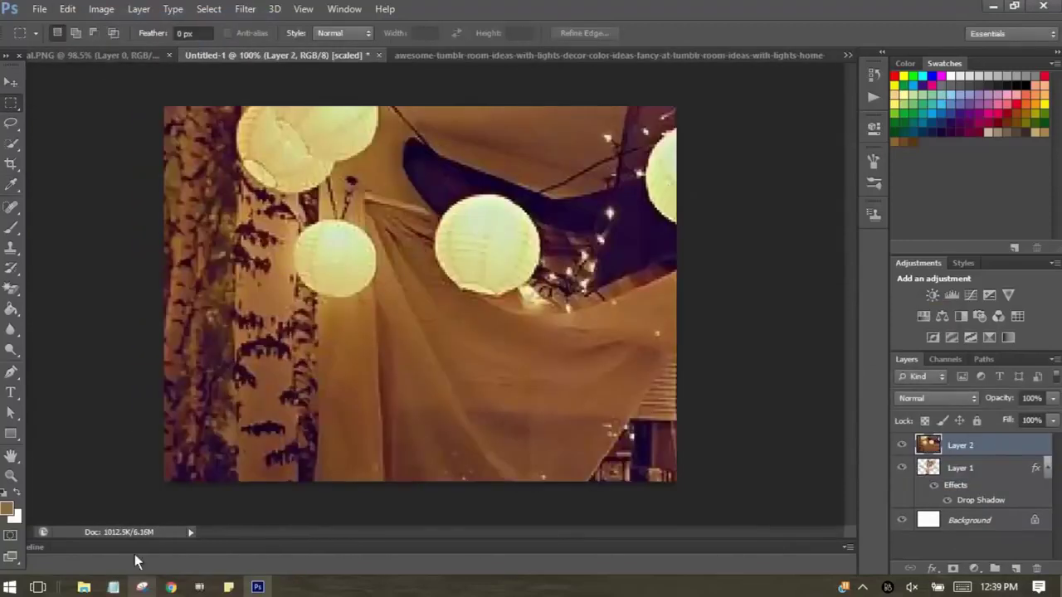
{"action": "left_click", "coordinate": [114, 587]}
{"action": "type", "text": "you can change the size of the pg"}
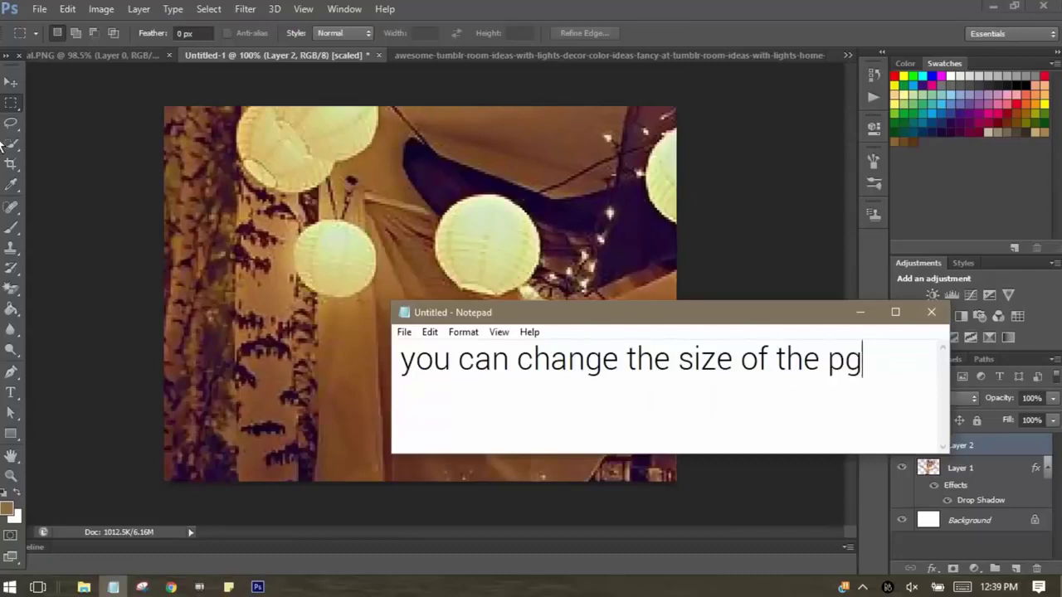
{"action": "key", "text": "BackSpace"}
{"action": "type", "text": "hoto with the transfm"}
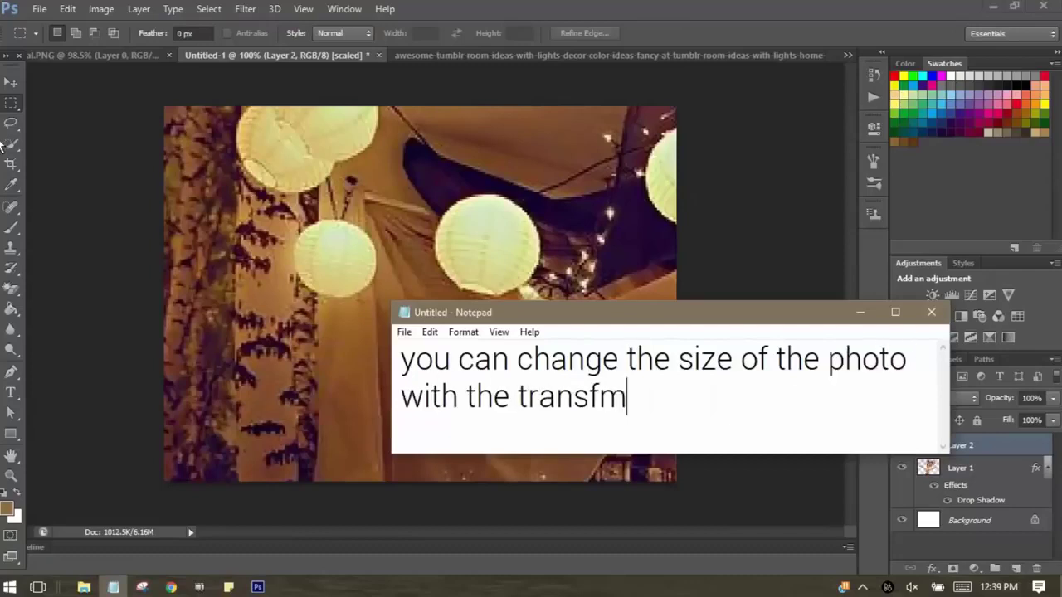
{"action": "type", "text": " click and follow what i do"}
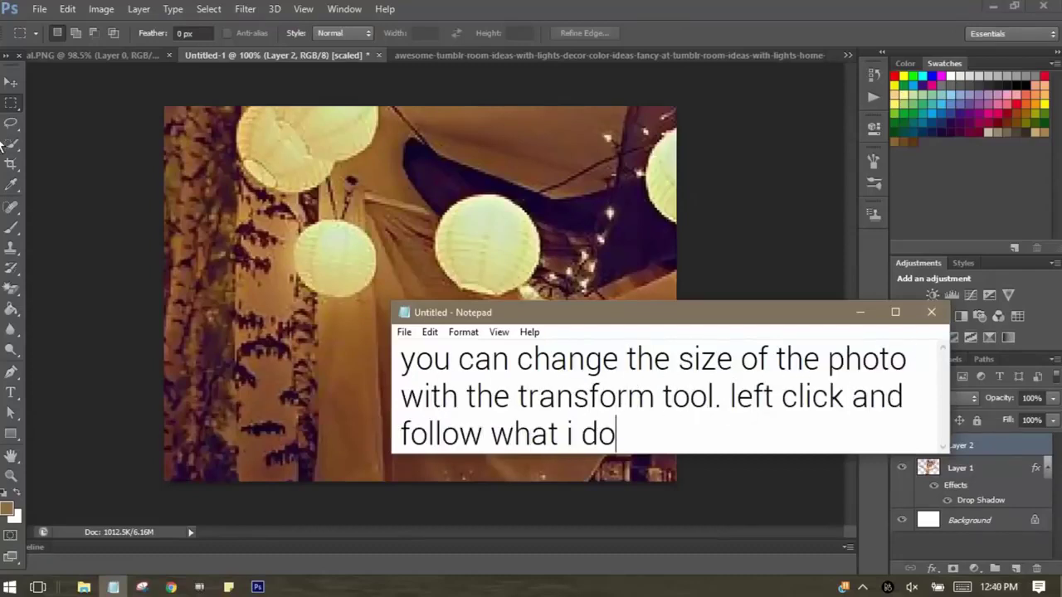
{"action": "left_click", "coordinate": [385, 191]}
{"action": "right_click", "coordinate": [385, 191]}
{"action": "left_click", "coordinate": [445, 327]}
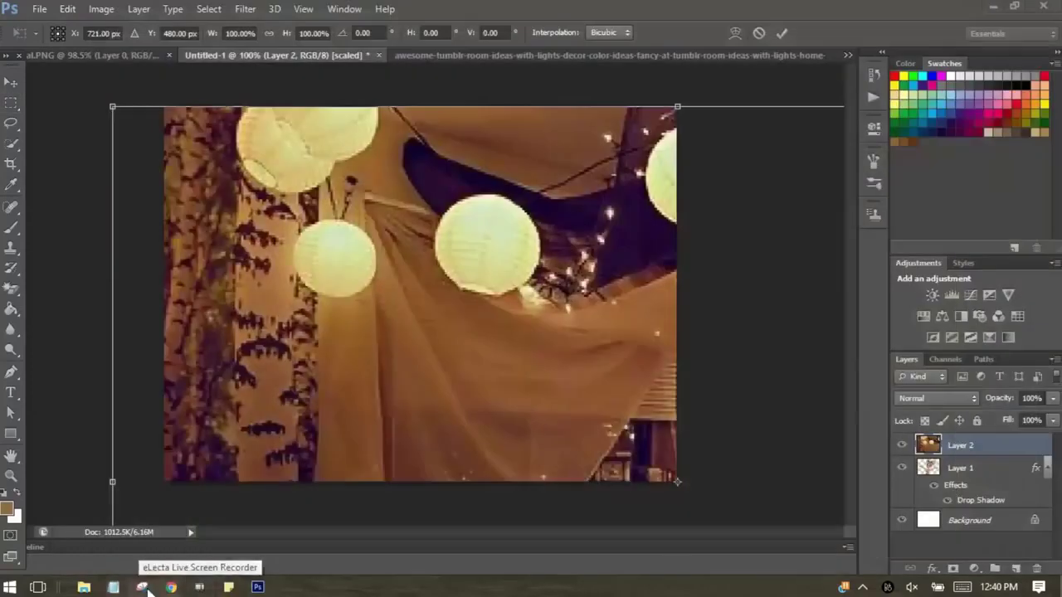
Caption a note about linking width and height before resizing
{"action": "type", "text": "click 'free transformthen click "}
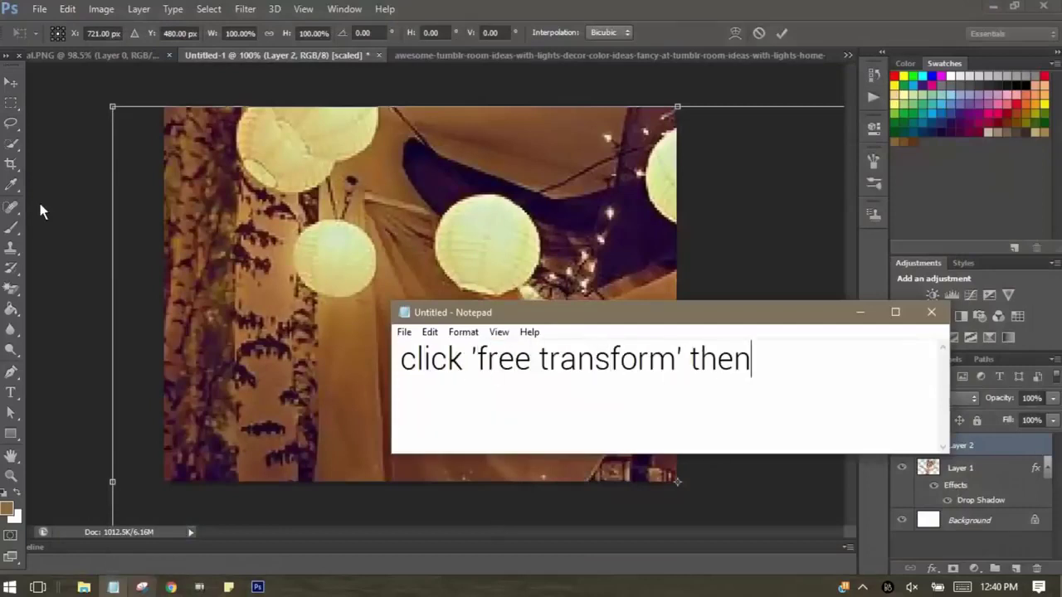
{"action": "type", "text": "on the li"}
{"action": "key", "text": "BackSpace"}
{"action": "type", "text": "tween"}
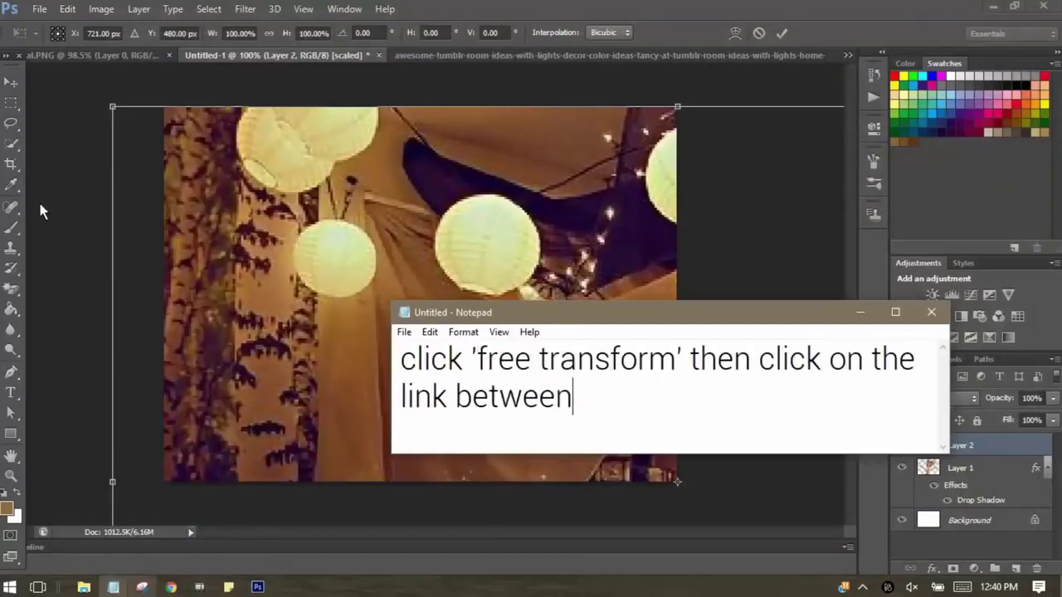
{"action": "type", "text": " width and height"}
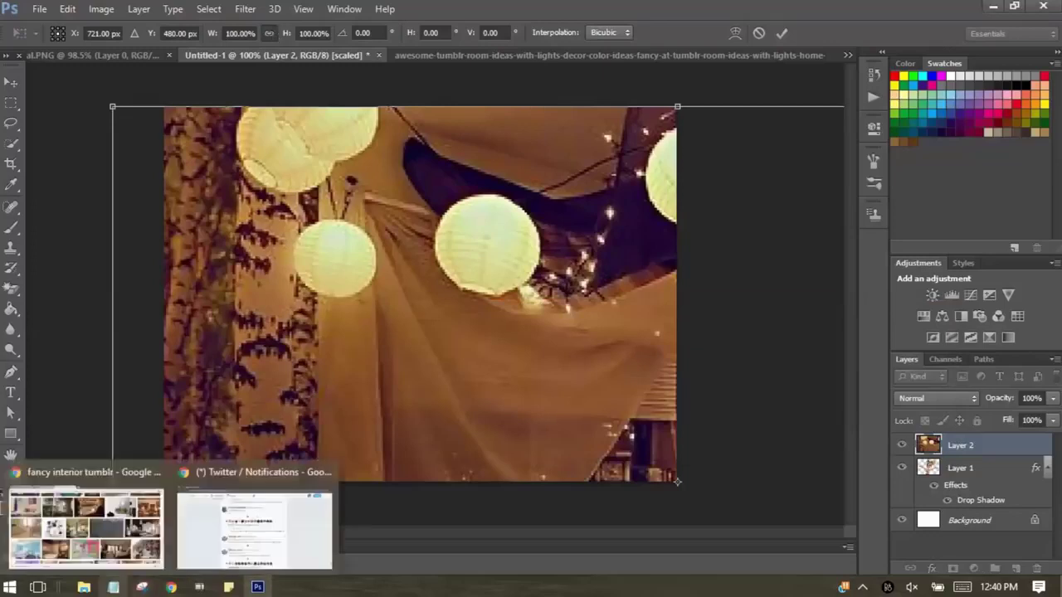
{"action": "key", "text": "ctrl+a"}
{"action": "type", "text": "this w"}
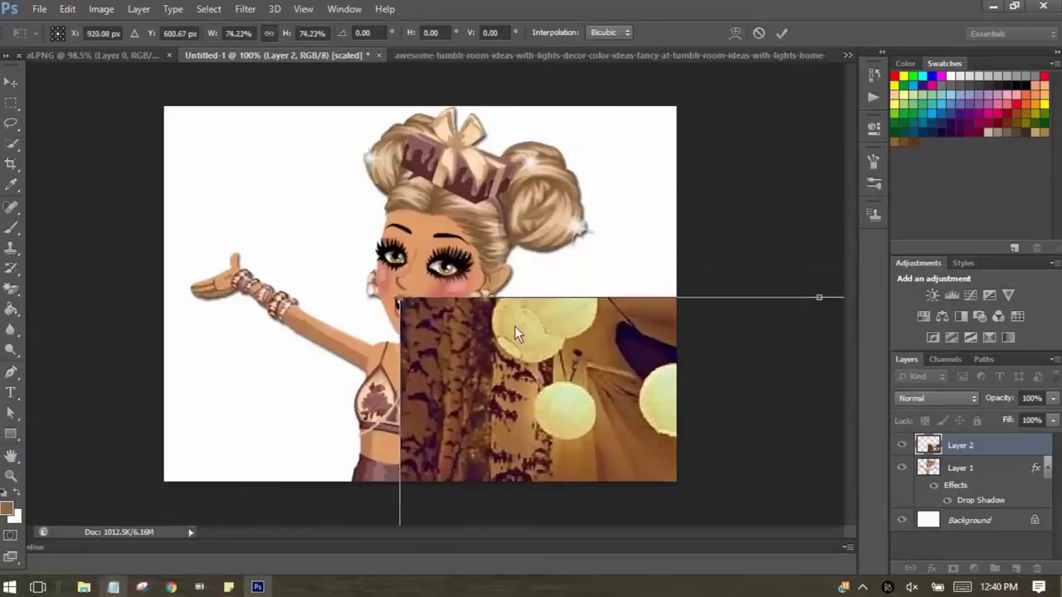
Scale the pasted bedroom photo to about 51% to cover the canvas and nudge it left
{"action": "left_click_drag", "start_coordinate": [332, 195], "coordinate": [341, 175]}
{"action": "left_click_drag", "start_coordinate": [621, 407], "coordinate": [735, 497]}
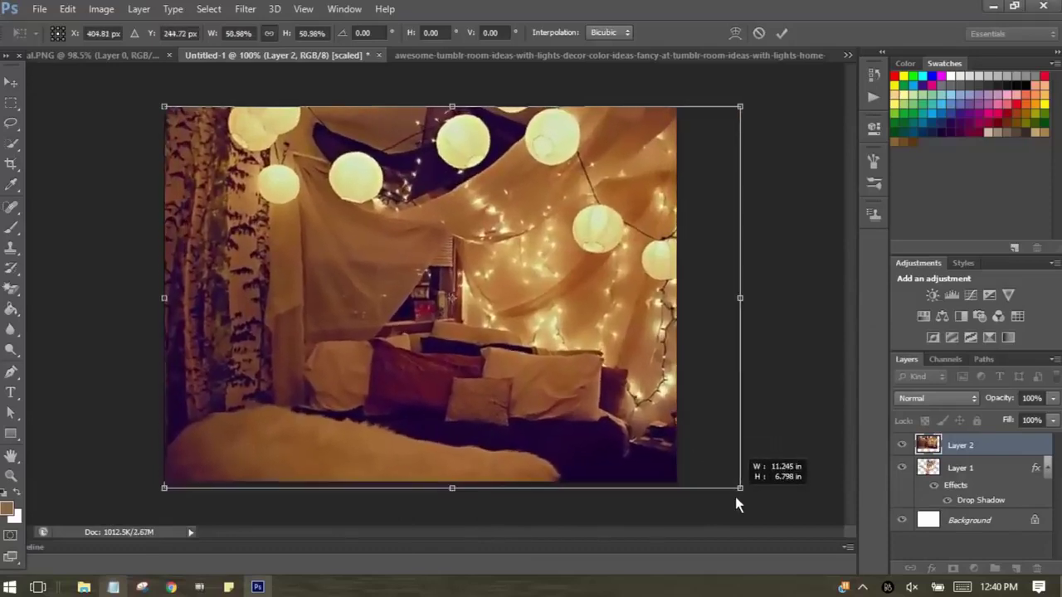
{"action": "left_click_drag", "start_coordinate": [587, 417], "coordinate": [560, 417]}
{"action": "key", "text": "alt+Tab"}
{"action": "type", "text": "now to"}
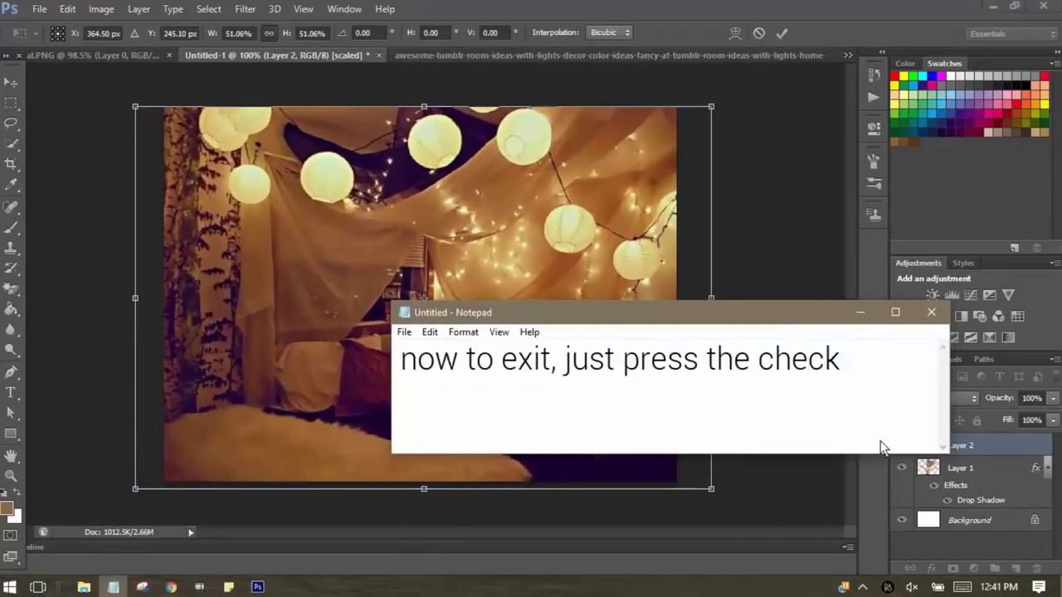
{"action": "key", "text": "ctrl+a"}
{"action": "type", "text": "bu"}
{"action": "type", "text": "y press a tool to the s"}
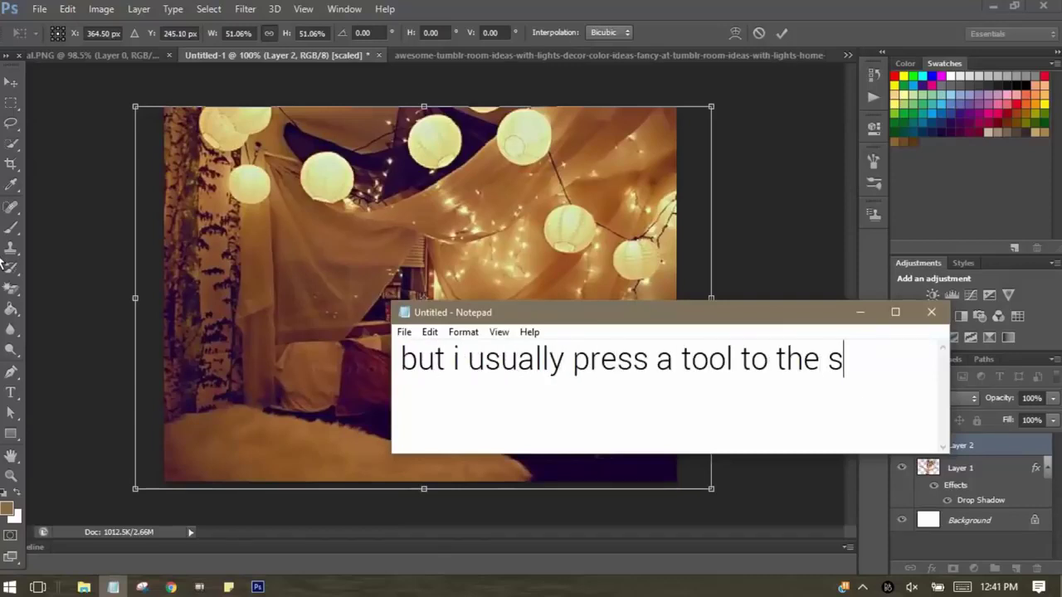
{"action": "type", "text": " why"}
{"action": "key", "text": "alt+Tab"}
Commit the resize and caption the instruction to drag the background layer beneath the character
{"action": "left_click", "coordinate": [11, 267]}
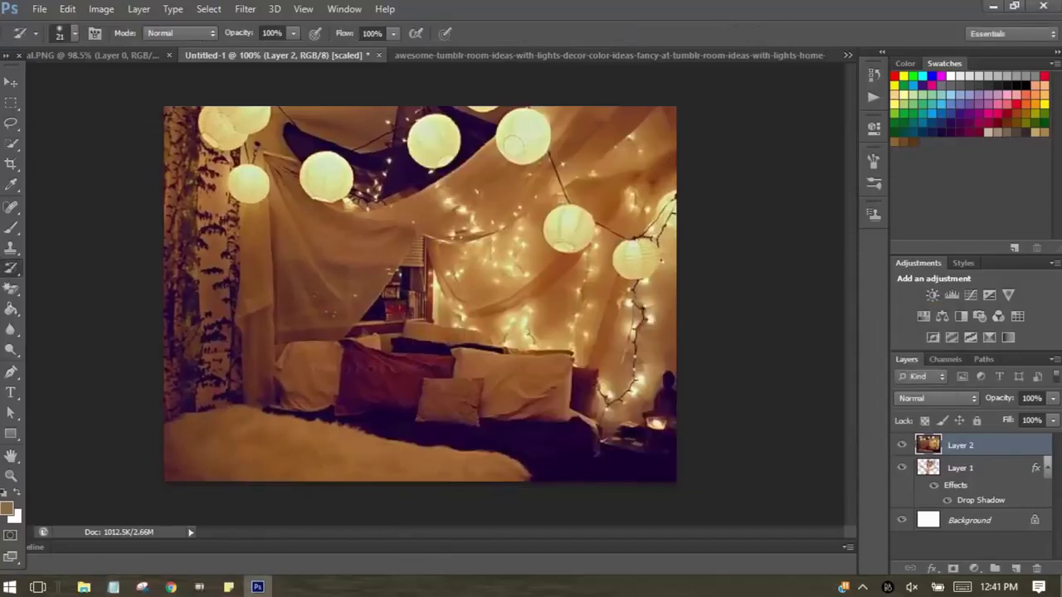
{"action": "key", "text": "alt+Tab"}
{"action": "key", "text": "ctrl+a"}
{"action": "type", "text": "now drag your ba"}
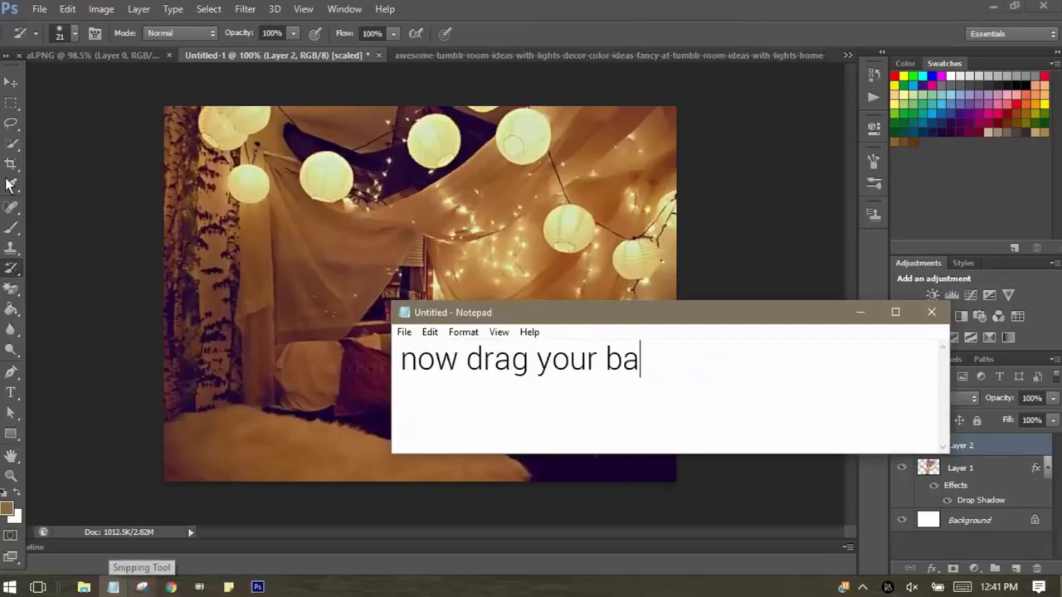
{"action": "type", "text": "ckground layer beneath the layer wth your moviestar"}
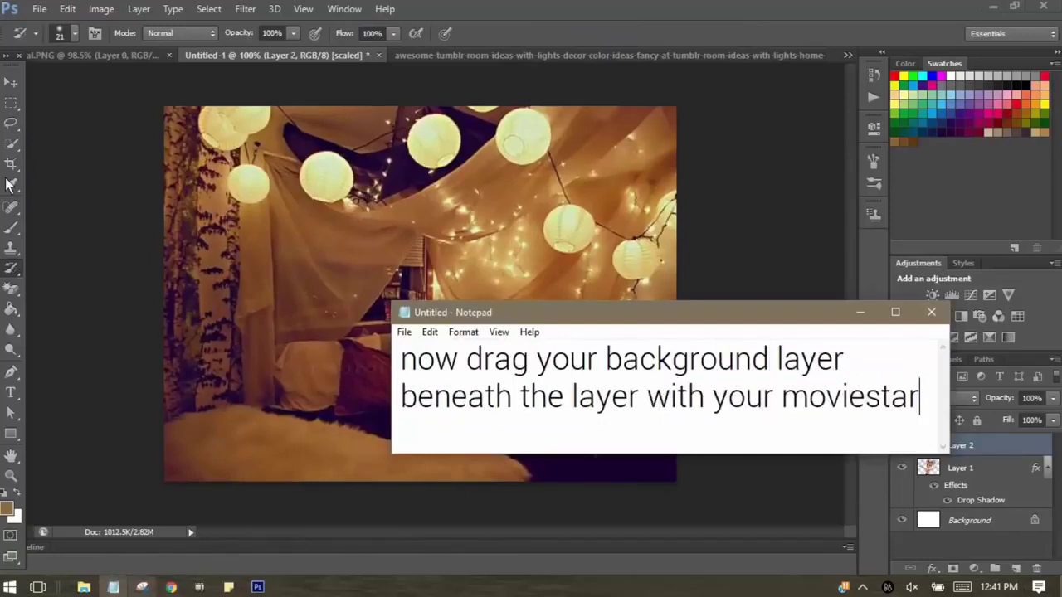
{"action": "key", "text": "alt+Tab"}
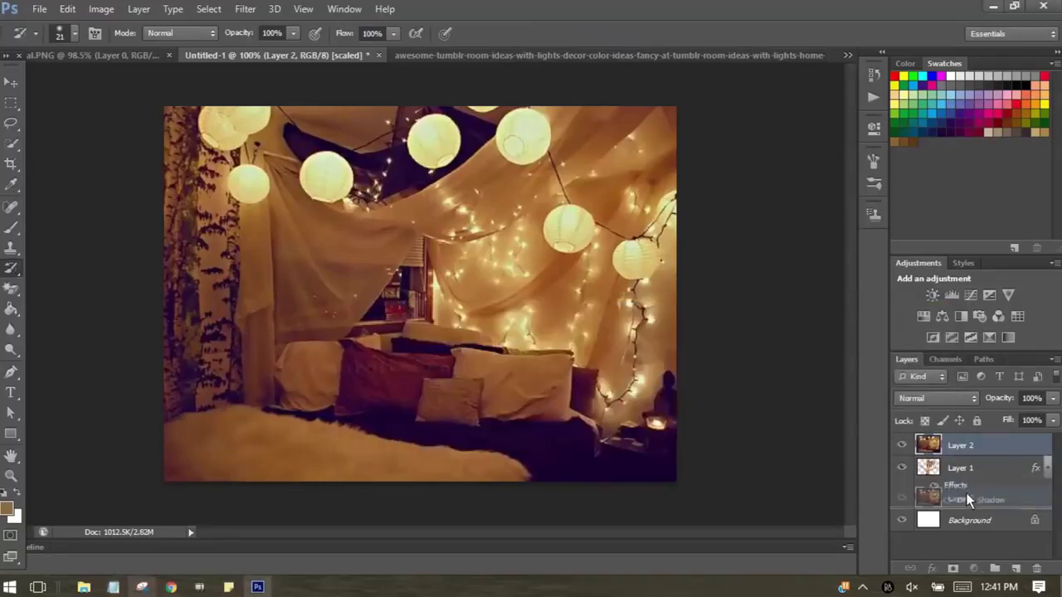
Move Layer 2 below the character layer and caption the upcoming colored overlay
{"action": "left_click_drag", "start_coordinate": [966, 492], "coordinate": [967, 498]}
{"action": "key", "text": "alt+Tab"}
{"action": "key", "text": "ctrl+a"}
{"action": "type", "text": "lk"}
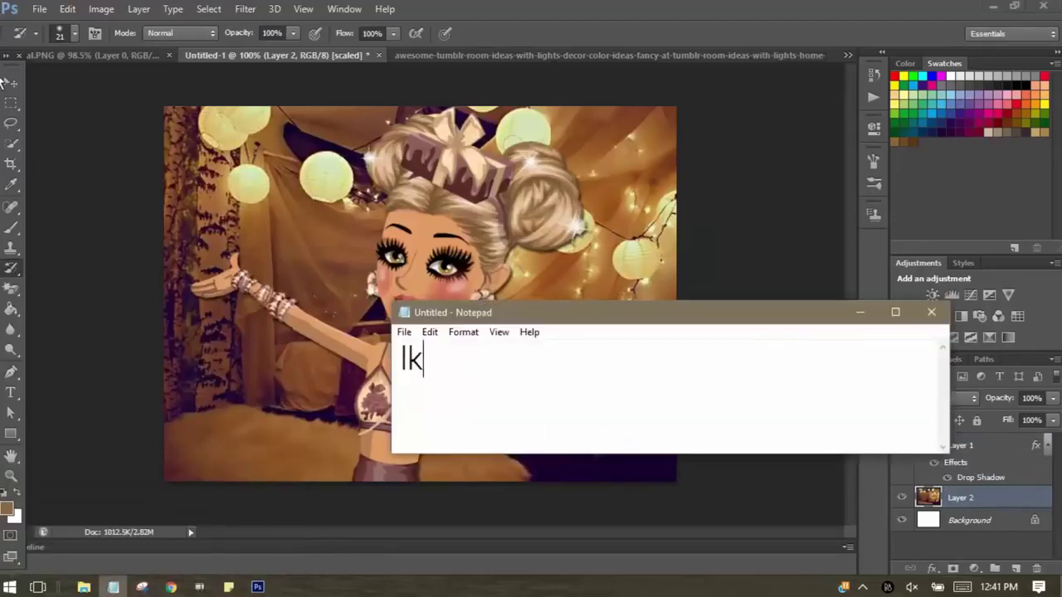
{"action": "key", "text": "ctrl+a"}
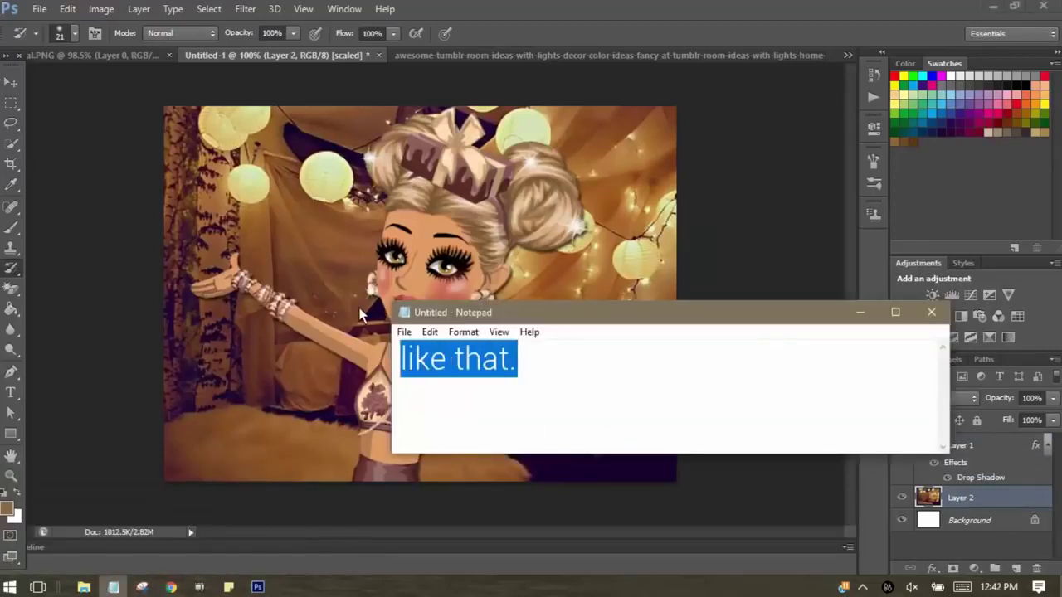
{"action": "type", "text": "oka"}
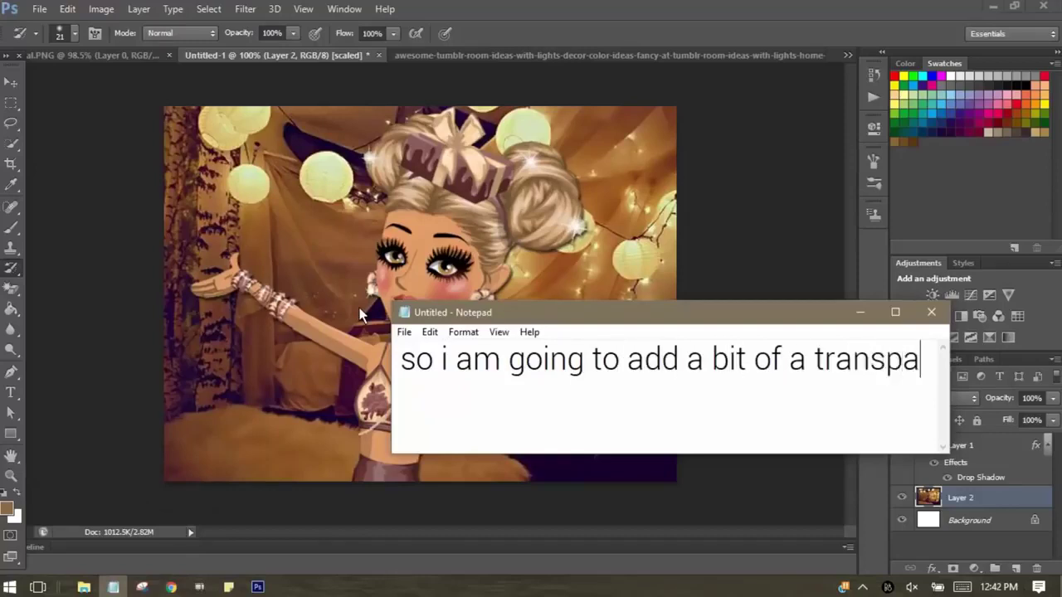
{"action": "type", "text": "rent colored overlay to the background to make "}
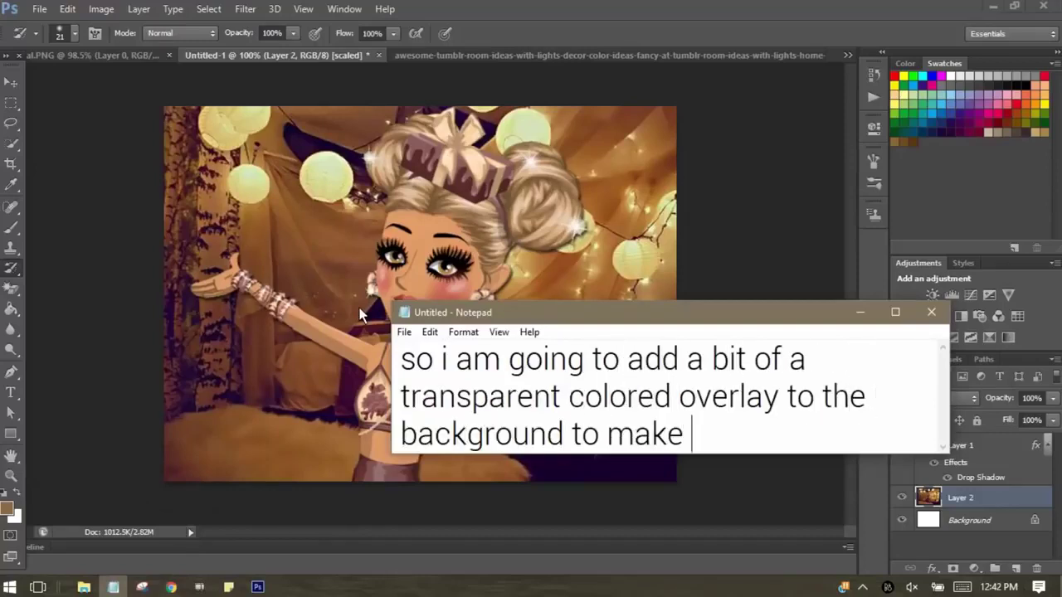
{"action": "type", "text": "e color of m"}
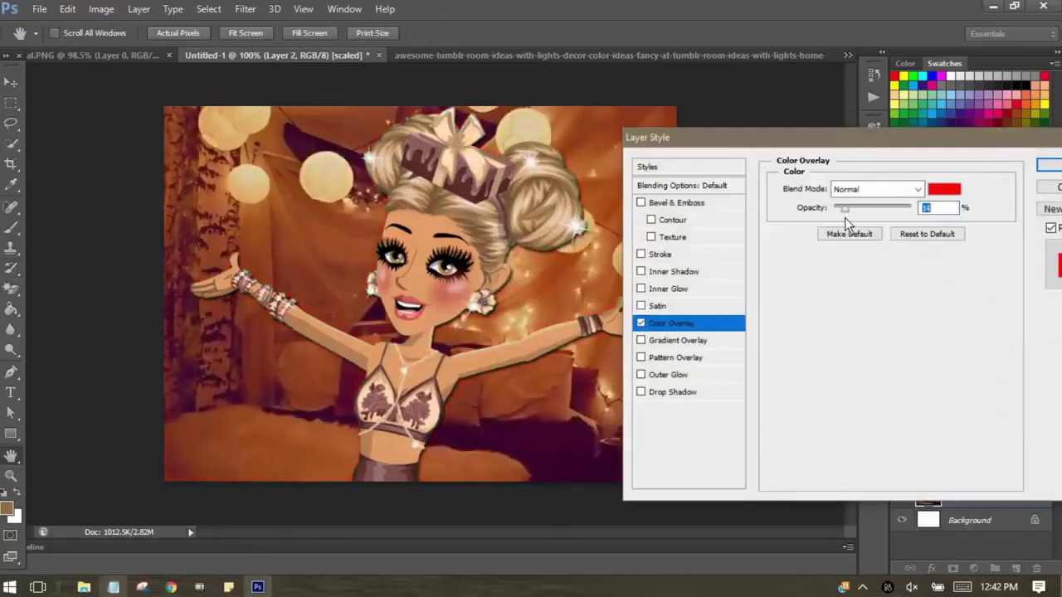
Give the bedroom layer's Color Overlay a dark brown colour with slightly higher opacity
{"action": "left_click", "coordinate": [944, 189]}
{"action": "left_click", "coordinate": [507, 262]}
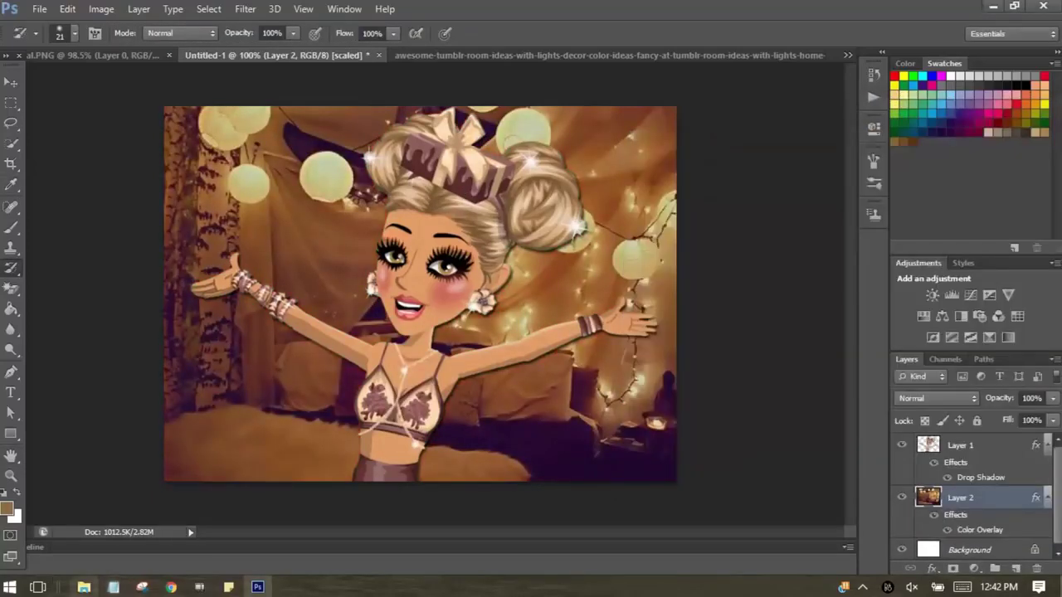
{"action": "left_click", "coordinate": [113, 588]}
{"action": "key", "text": "ctrl+a"}
{"action": "type", "text": "I"}
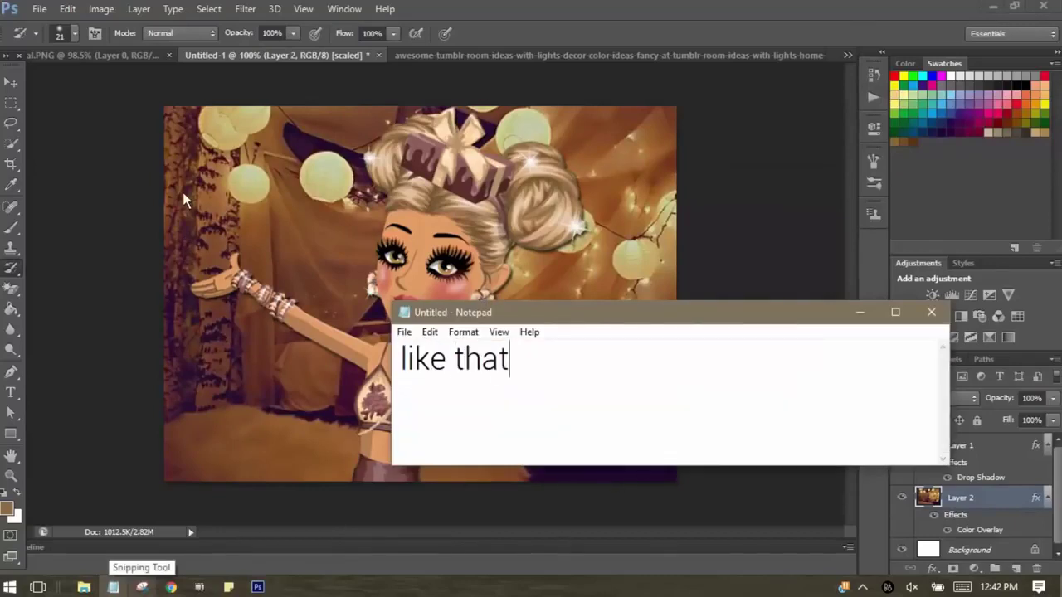
{"action": "key", "text": "ctrl+a"}
{"action": "type", "text": "i'm also going "}
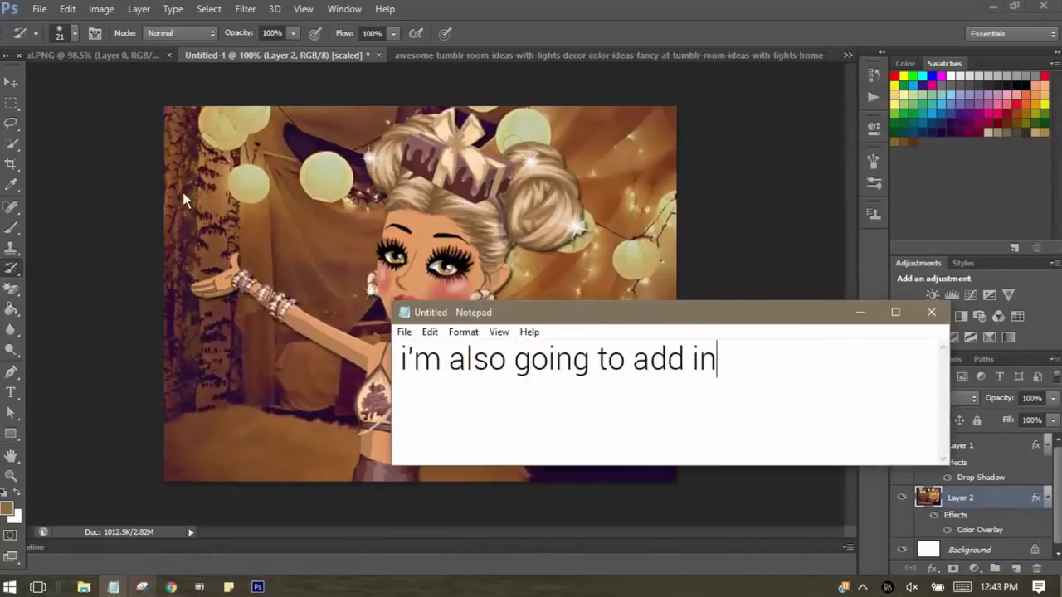
{"action": "type", "text": "ht effect"}
Caption the next step: Filter > Render > Lighting Effects, glancing at the Filter menu
{"action": "key", "text": "ctrl+a"}
{"action": "type", "text": "go to filter"}
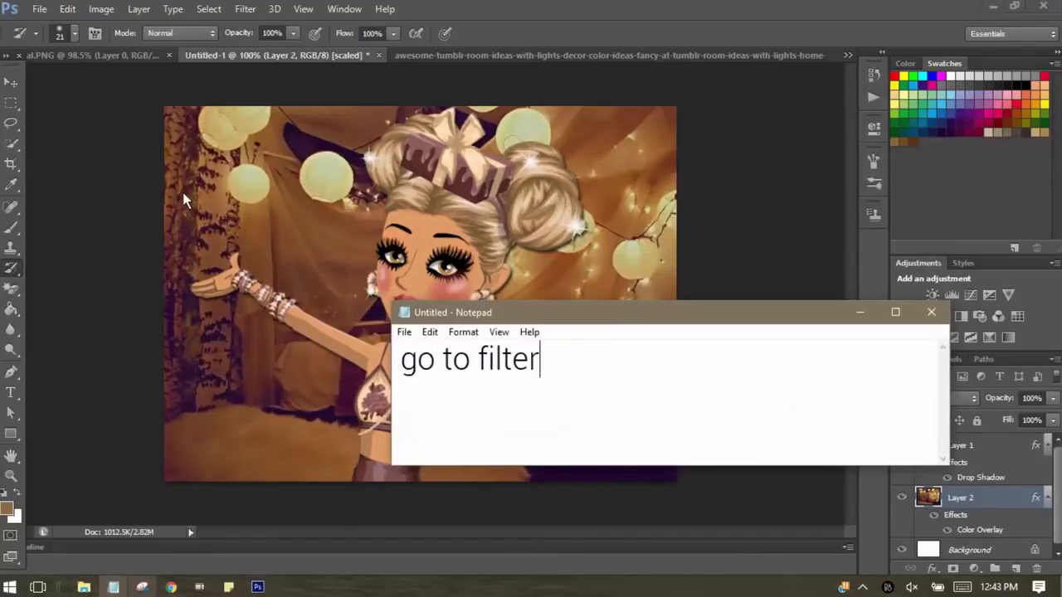
{"action": "left_click", "coordinate": [246, 8]}
{"action": "key", "text": "alt+Tab"}
{"action": "type", "text": ", click on re"}
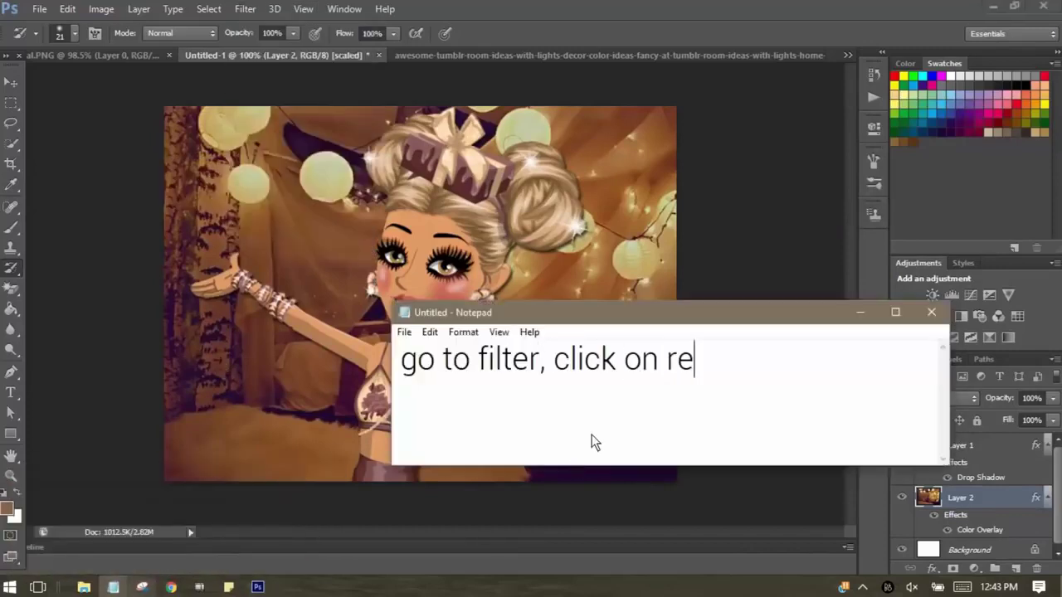
{"action": "type", "text": "nder, then click on 'lighting effect"}
{"action": "left_click", "coordinate": [246, 8]}
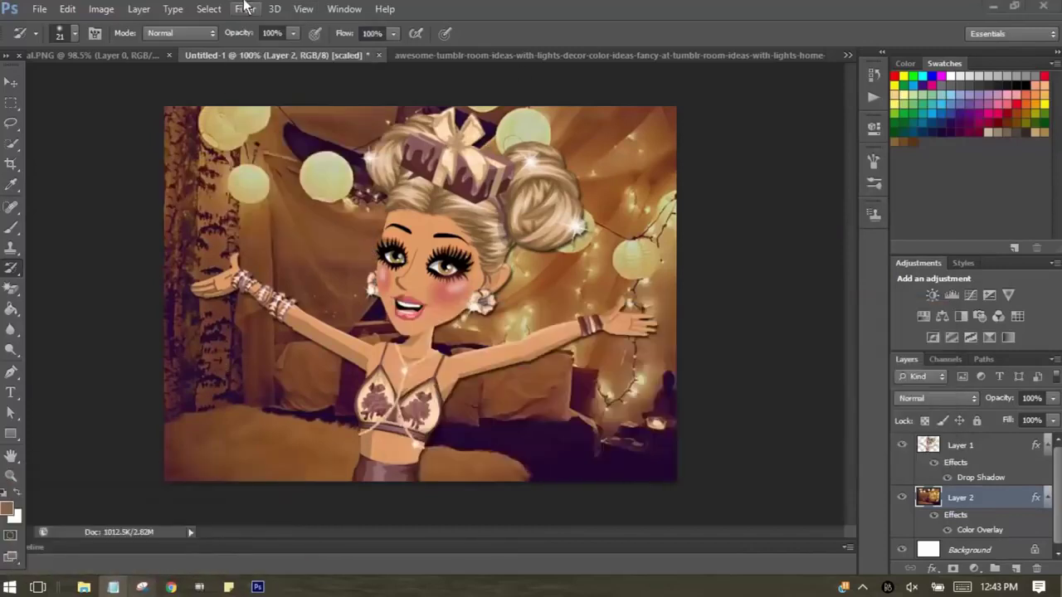
{"action": "left_click", "coordinate": [213, 198]}
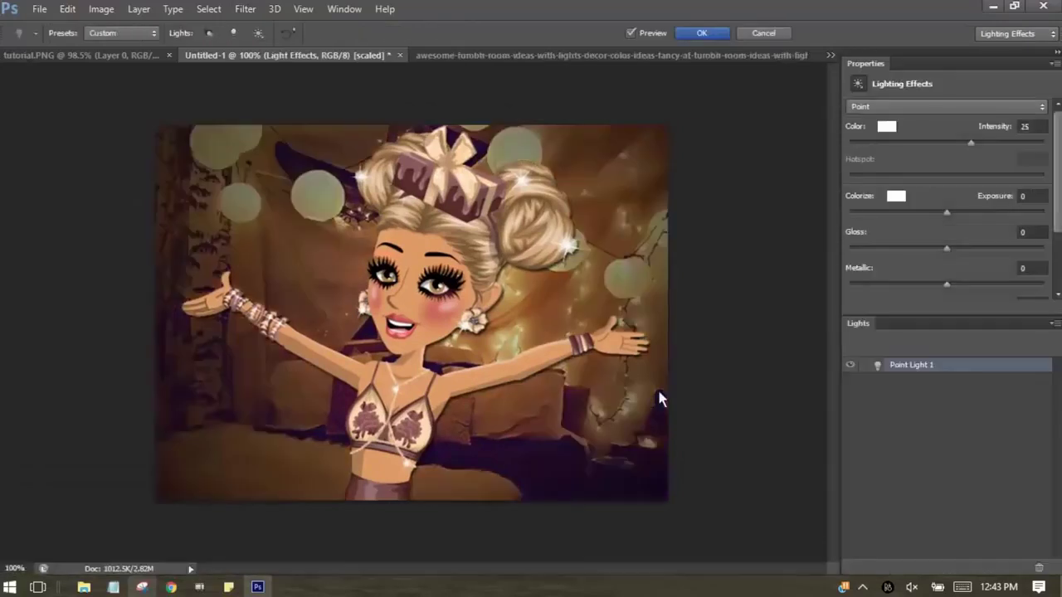
{"action": "left_click", "coordinate": [946, 106]}
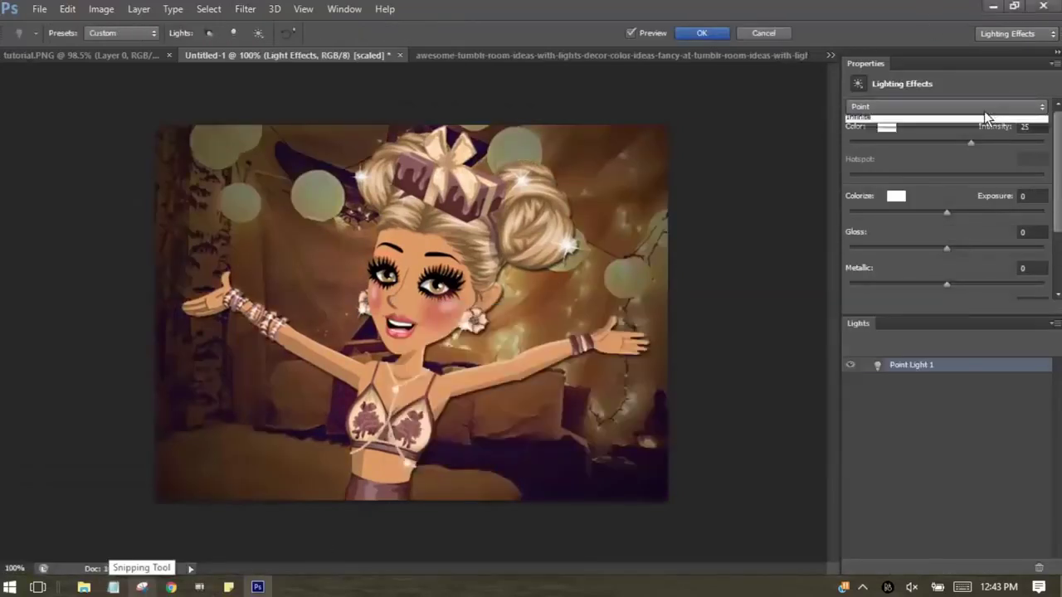
{"action": "left_click", "coordinate": [912, 120]}
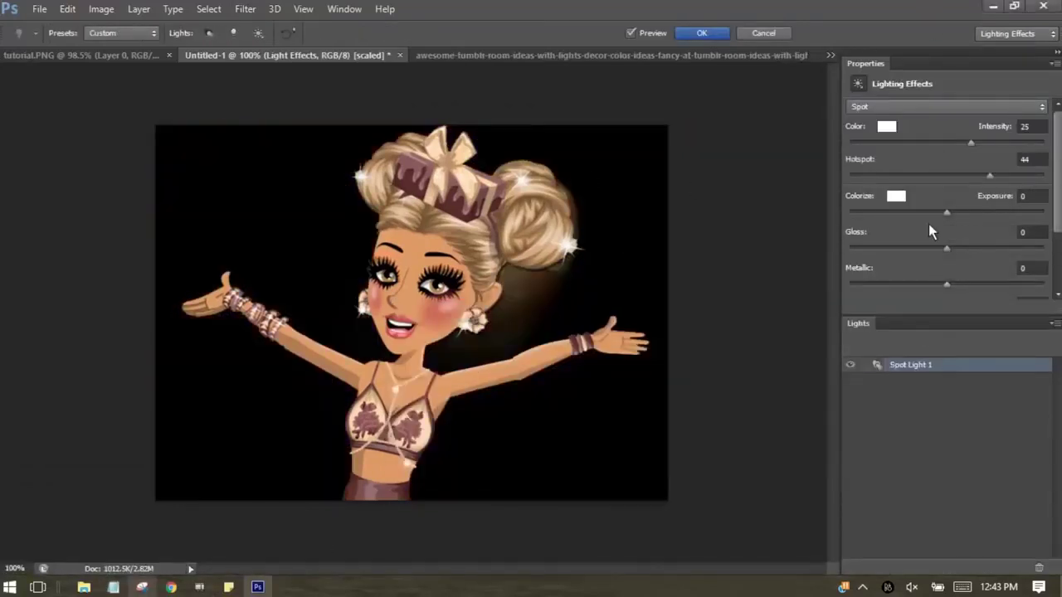
{"action": "left_click", "coordinate": [939, 107]}
{"action": "left_click", "coordinate": [933, 150]}
{"action": "left_click", "coordinate": [933, 106]}
{"action": "left_click", "coordinate": [933, 125]}
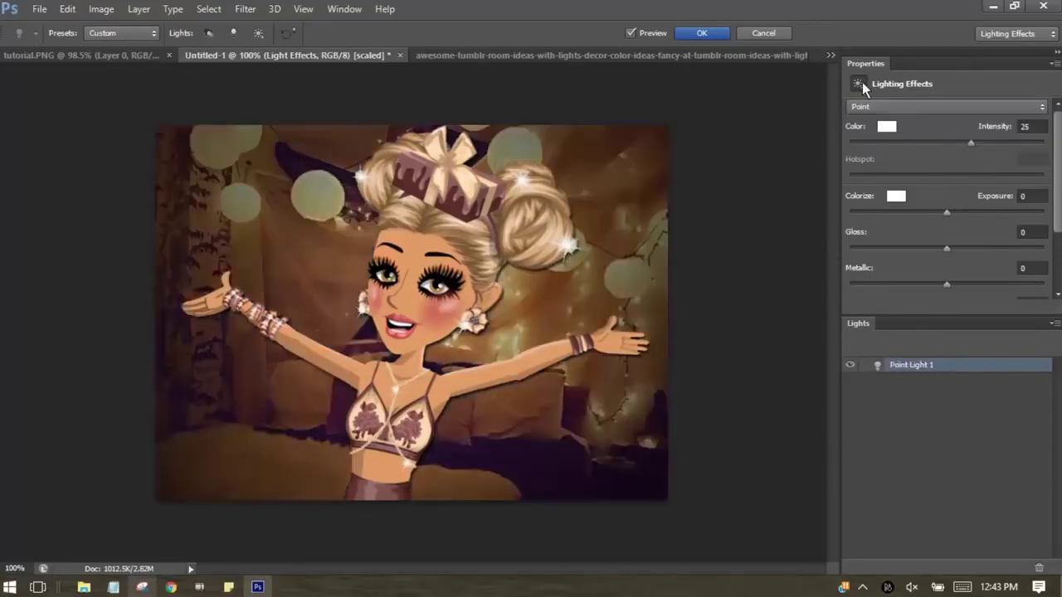
{"action": "scroll", "coordinate": [885, 116], "scroll_direction": "down", "scroll_amount": 1}
{"action": "left_click", "coordinate": [1027, 158]}
{"action": "type", "text": "100"}
{"action": "key", "text": "Return"}
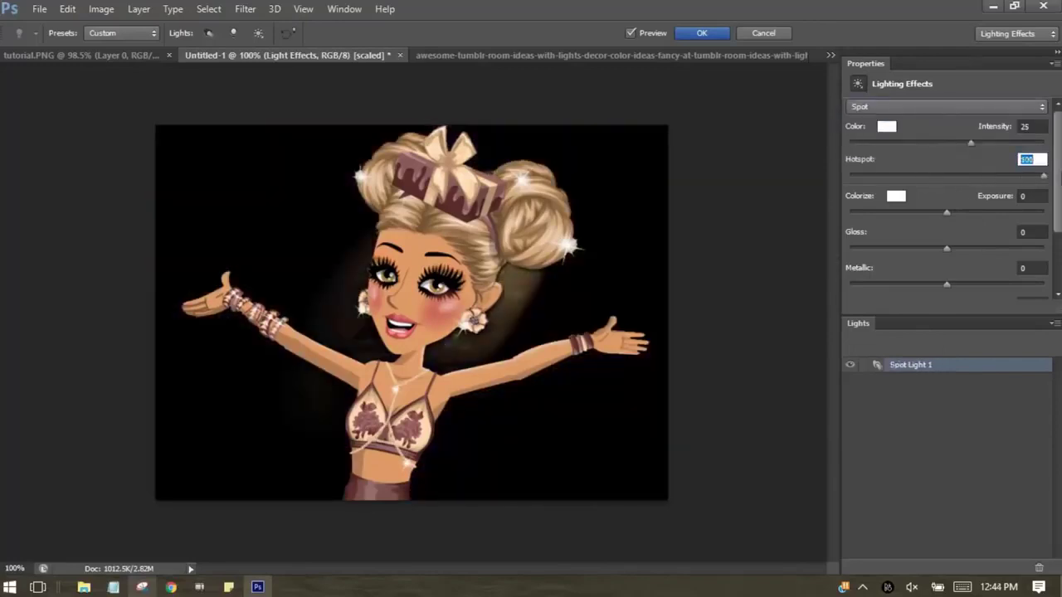
{"action": "left_click", "coordinate": [121, 32]}
{"action": "left_click", "coordinate": [210, 32]}
{"action": "left_click", "coordinate": [233, 32]}
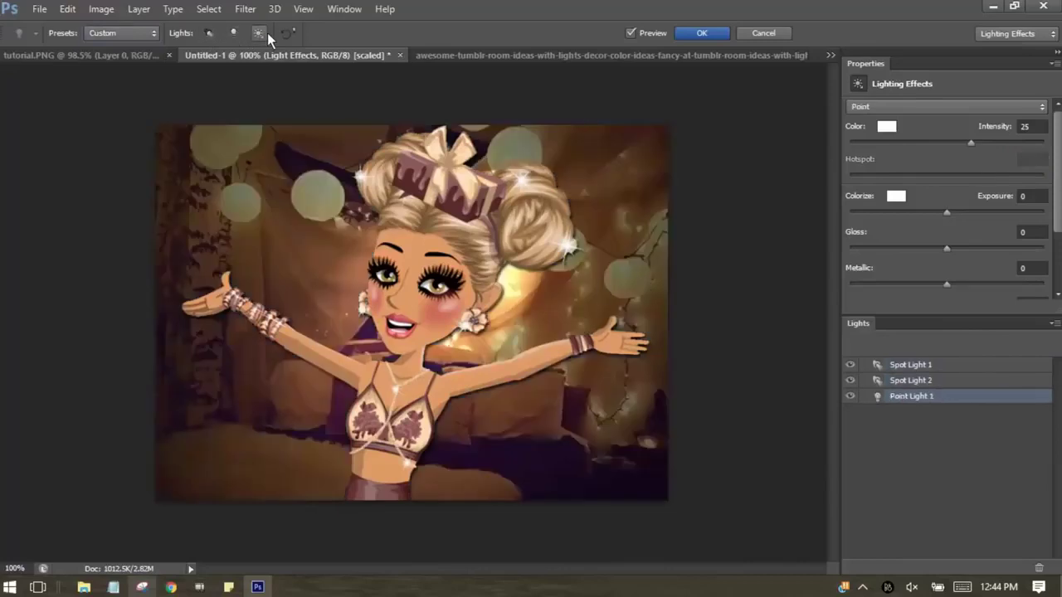
{"action": "left_click", "coordinate": [261, 32]}
{"action": "left_click", "coordinate": [770, 35]}
Caption that the lighting effect looked bad and a blur or lens flare comes instead
{"action": "left_click", "coordinate": [113, 587]}
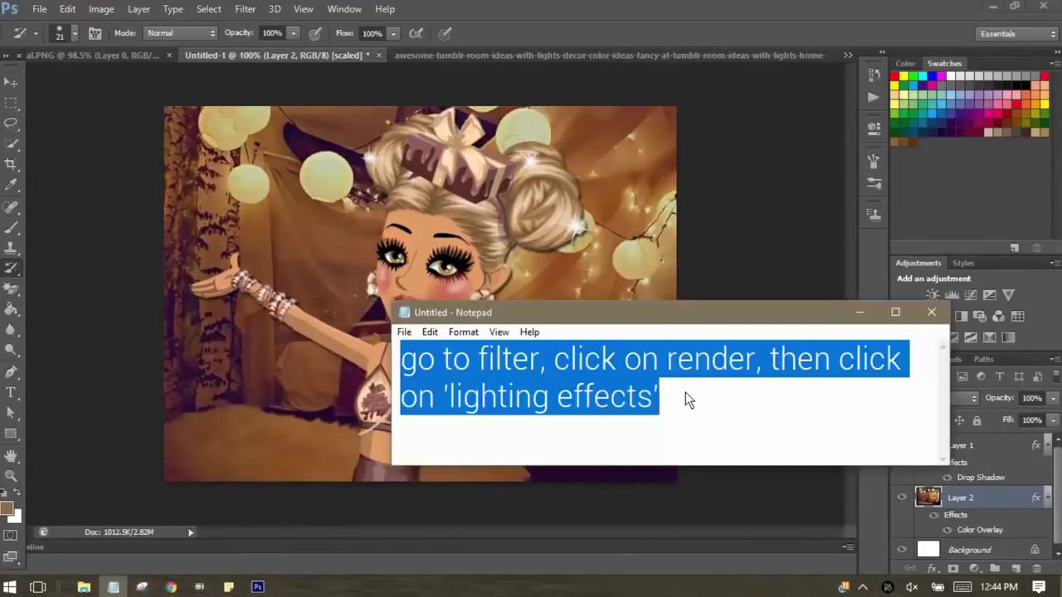
{"action": "type", "text": "nevermind, that doesn't lo"}
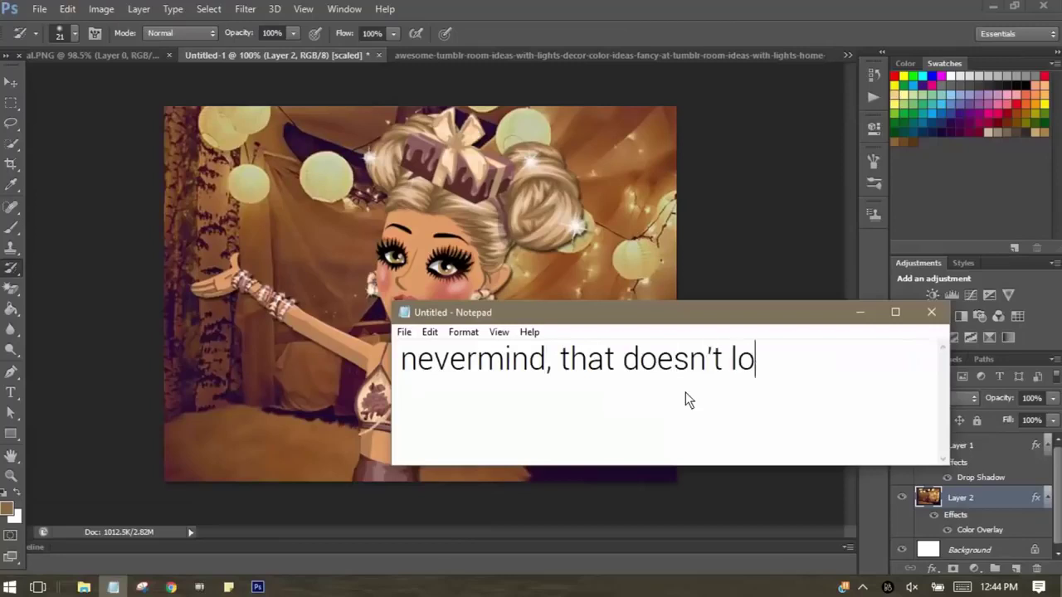
{"action": "type", "text": "ok good t"}
{"action": "key", "text": "ctrl+a"}
{"action": "key", "text": "BackSpace"}
{"action": "type", "text": "let's blu"}
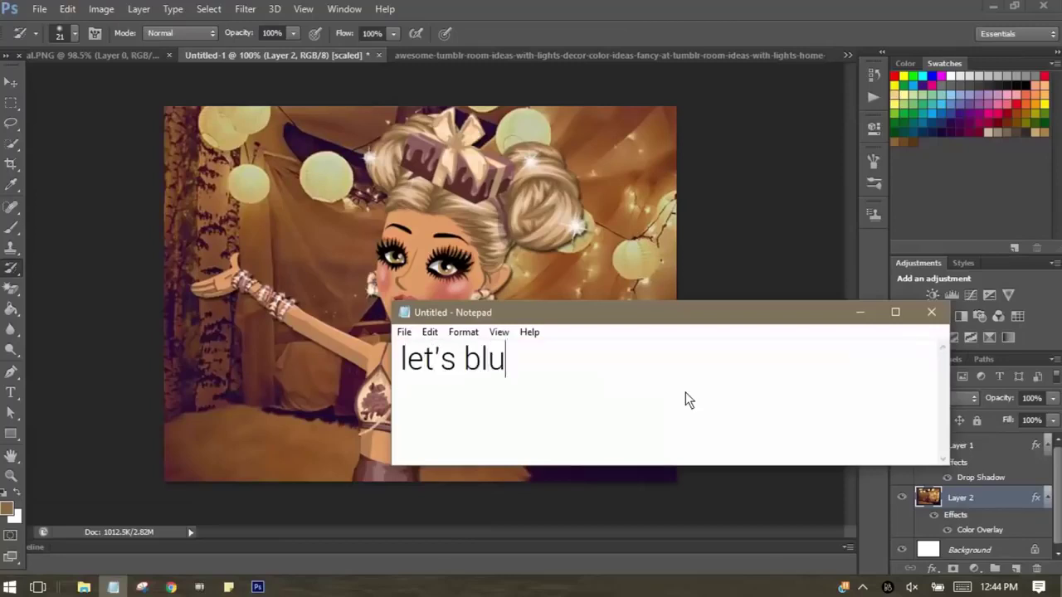
{"action": "type", "text": "r it instead"}
{"action": "key", "text": "ctrl+a"}
{"action": "type", "text": "maybe"}
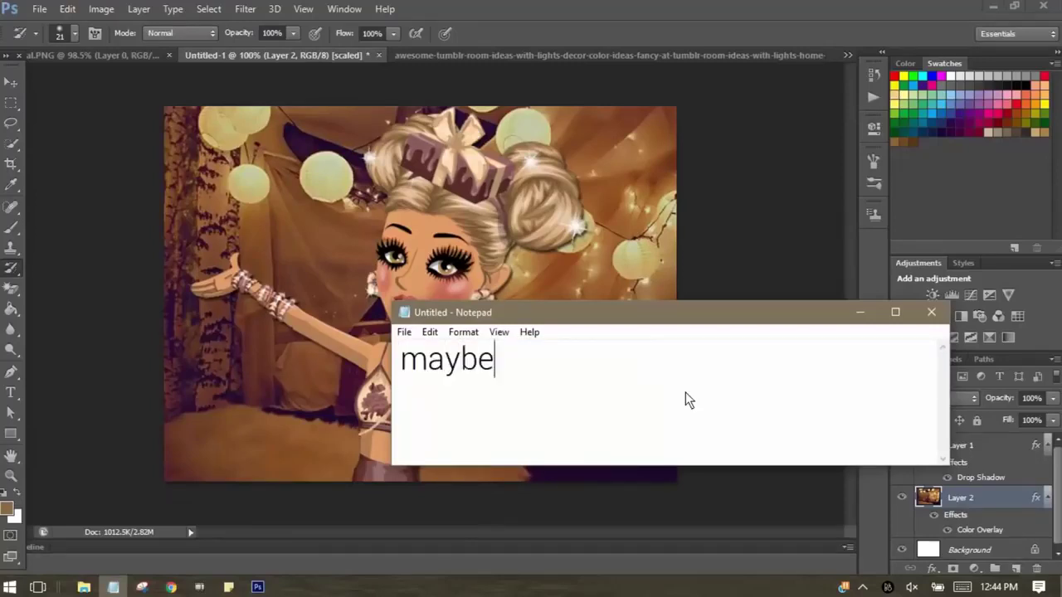
{"action": "type", "text": " add a lens flare"}
{"action": "key", "text": "ctrl+a"}
{"action": "key", "text": "BackSpace"}
Apply a Lens Flare centred at the upper right of the bedroom photo, then caption a reaction
{"action": "left_click", "coordinate": [245, 8]}
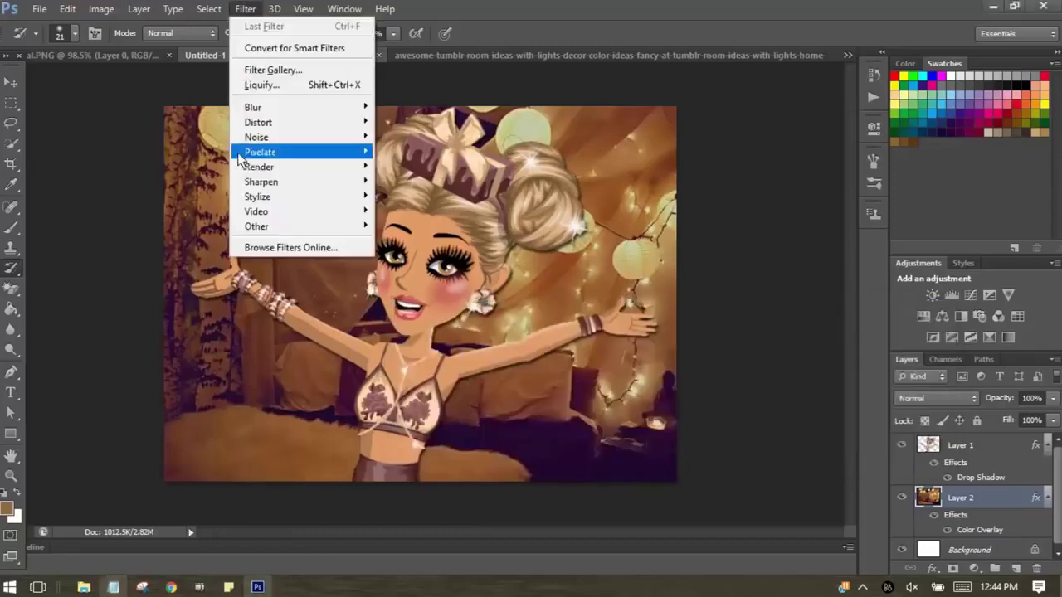
{"action": "left_click", "coordinate": [166, 180]}
{"action": "left_click_drag", "start_coordinate": [516, 103], "coordinate": [650, 143]}
{"action": "left_click", "coordinate": [665, 203]}
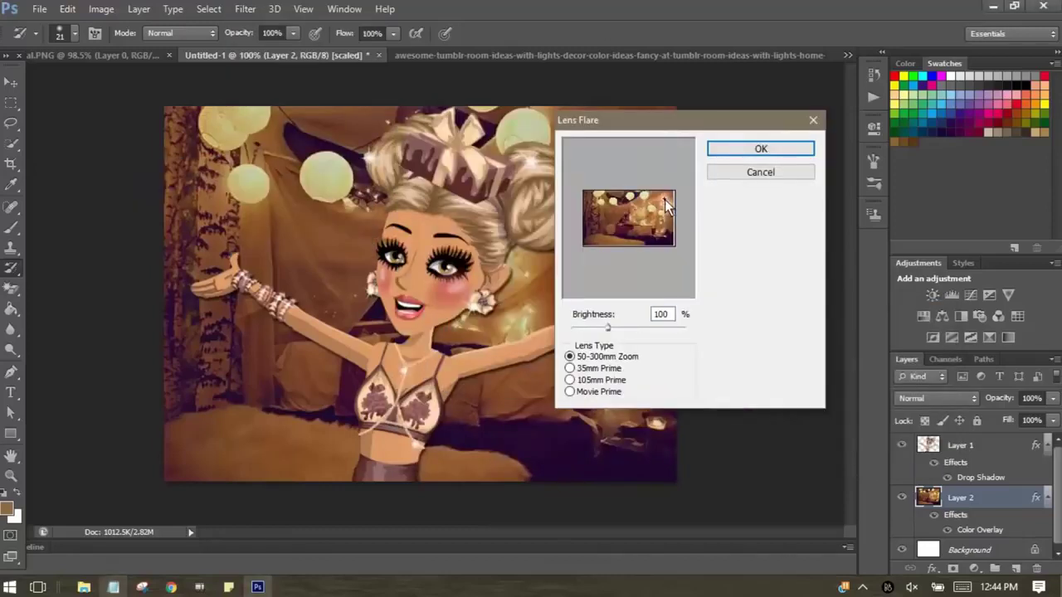
{"action": "left_click", "coordinate": [765, 175]}
{"action": "key", "text": "alt+Tab"}
{"action": "type", "text": "not sure h"}
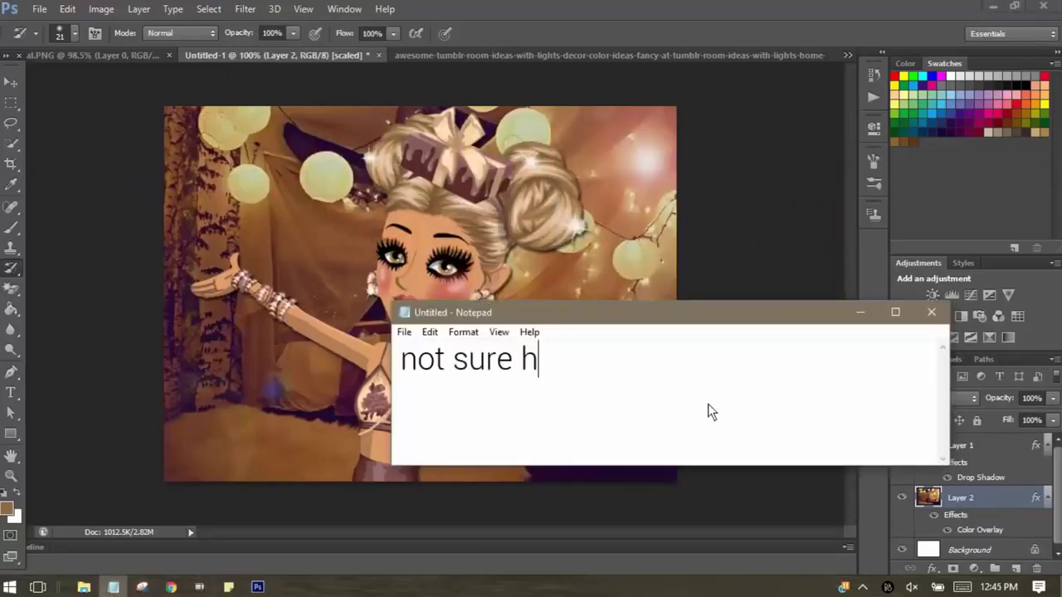
{"action": "type", "text": "ow to feel about that, but okay"}
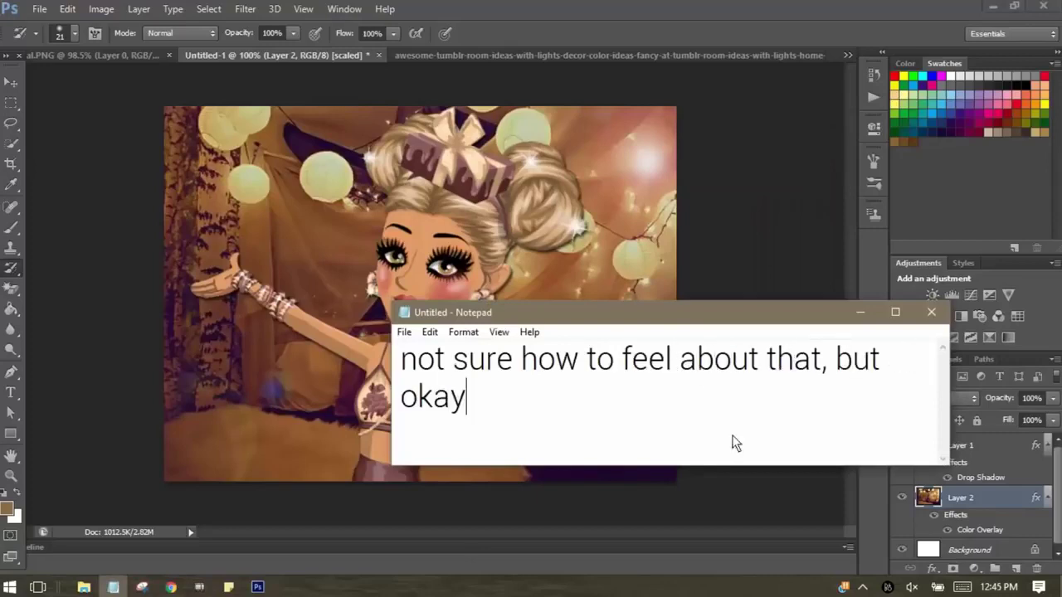
{"action": "key", "text": "ctrl+a"}
{"action": "key", "text": "BackSpace"}
{"action": "type", "text": "now le"}
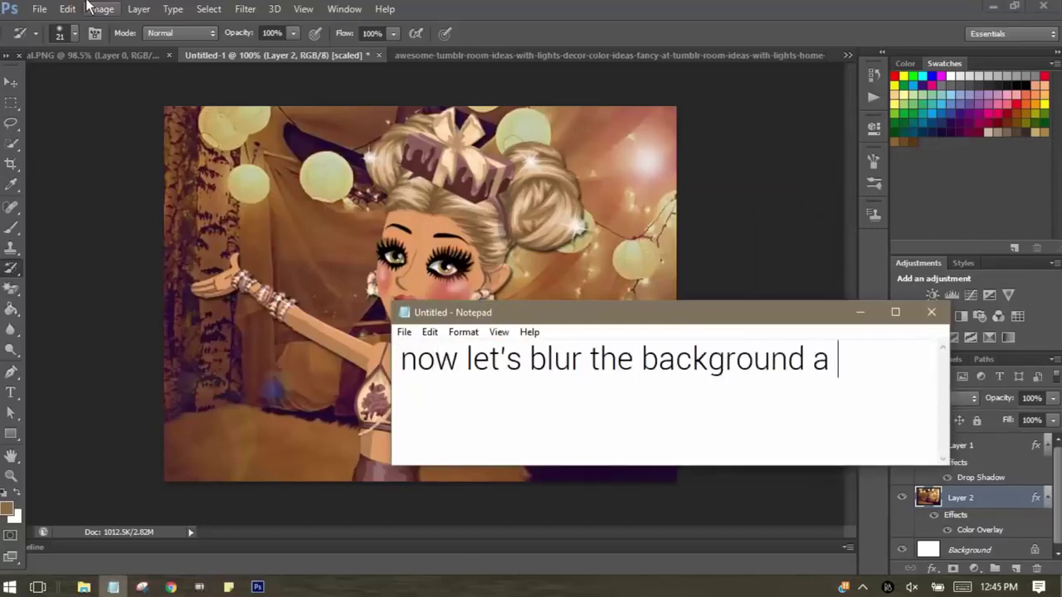
Apply a simple Blur, then a 15 px Field Blur to the bedroom background layer
{"action": "left_click", "coordinate": [244, 9]}
{"action": "mouse_move", "coordinate": [253, 107]}
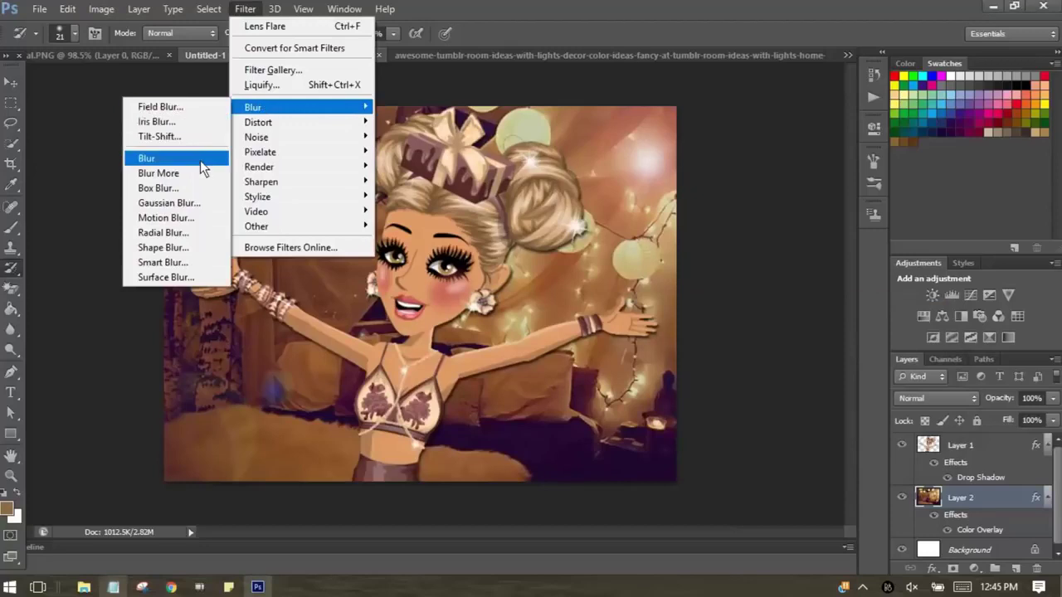
{"action": "left_click", "coordinate": [200, 162]}
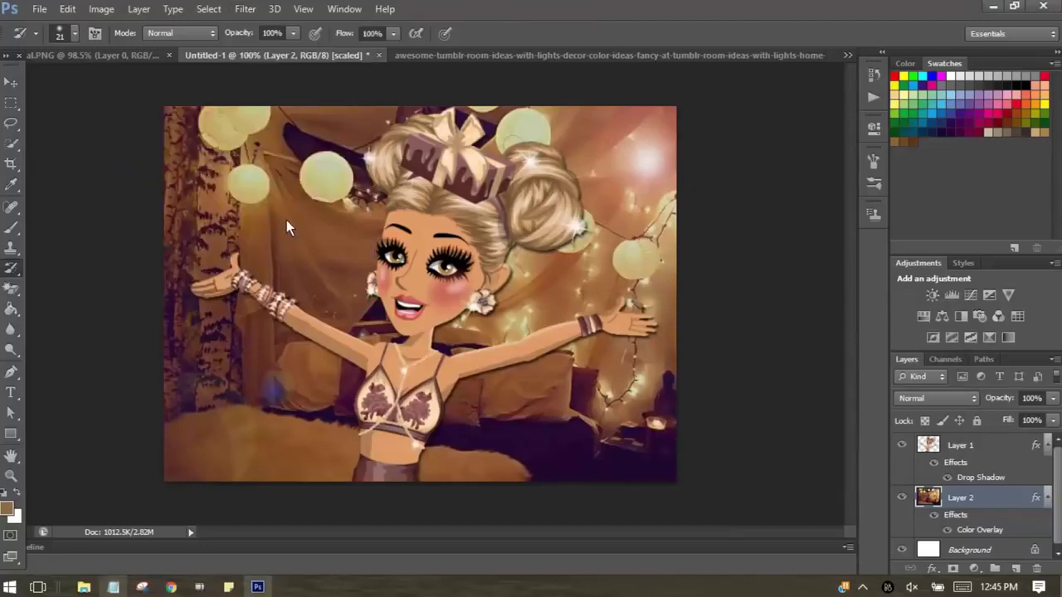
{"action": "left_click", "coordinate": [245, 8]}
{"action": "mouse_move", "coordinate": [260, 152]}
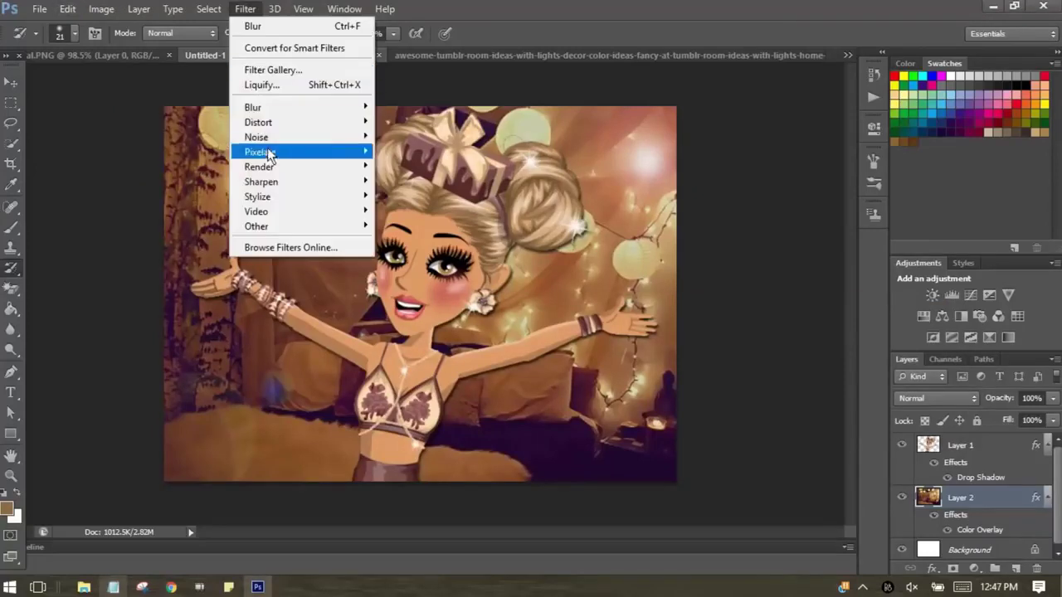
{"action": "left_click", "coordinate": [162, 106]}
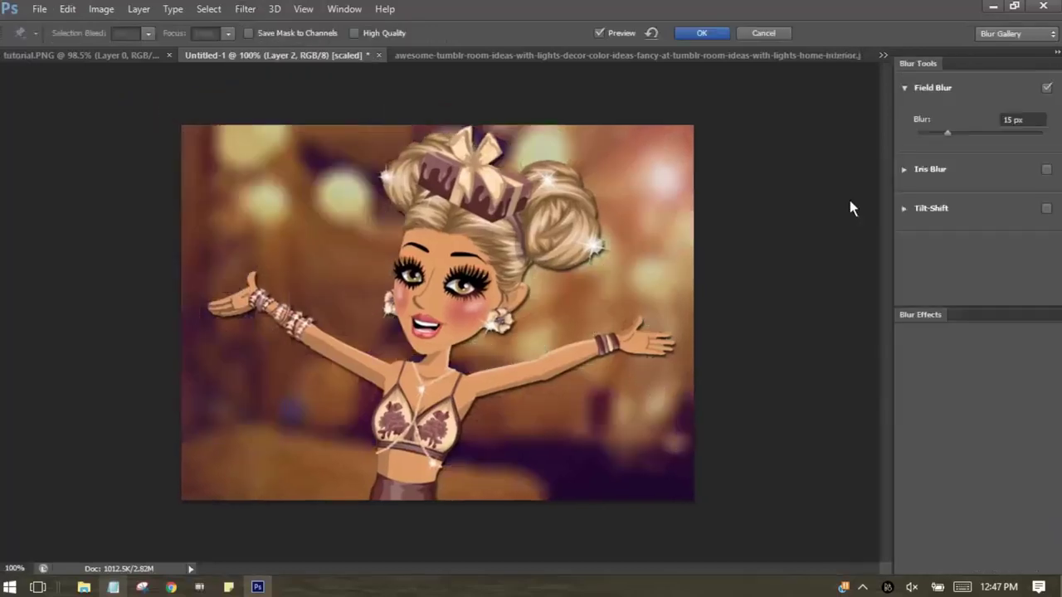
{"action": "left_click_drag", "start_coordinate": [937, 135], "coordinate": [930, 136]}
{"action": "left_click", "coordinate": [692, 35]}
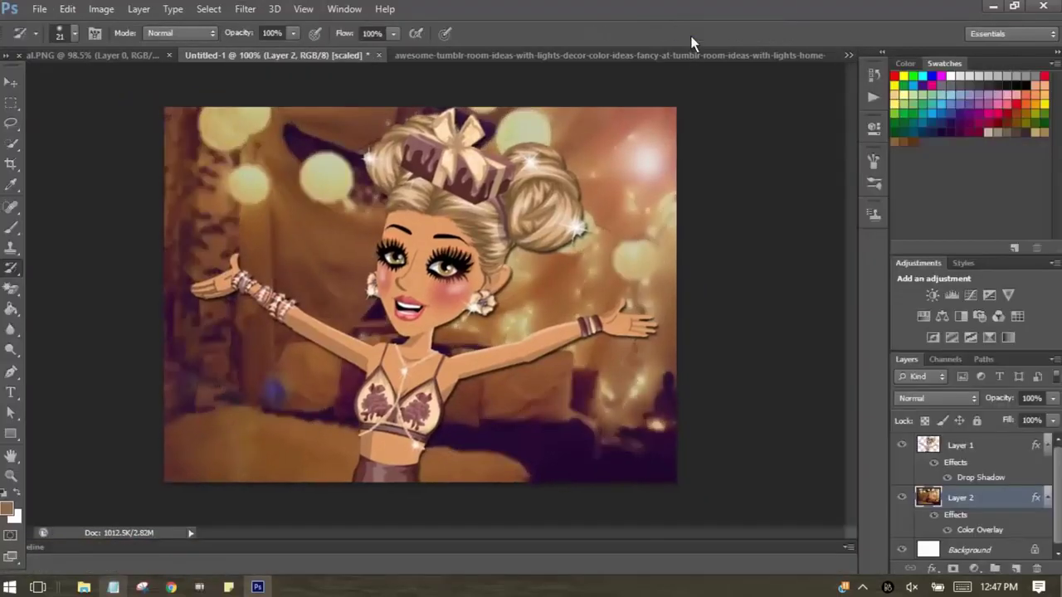
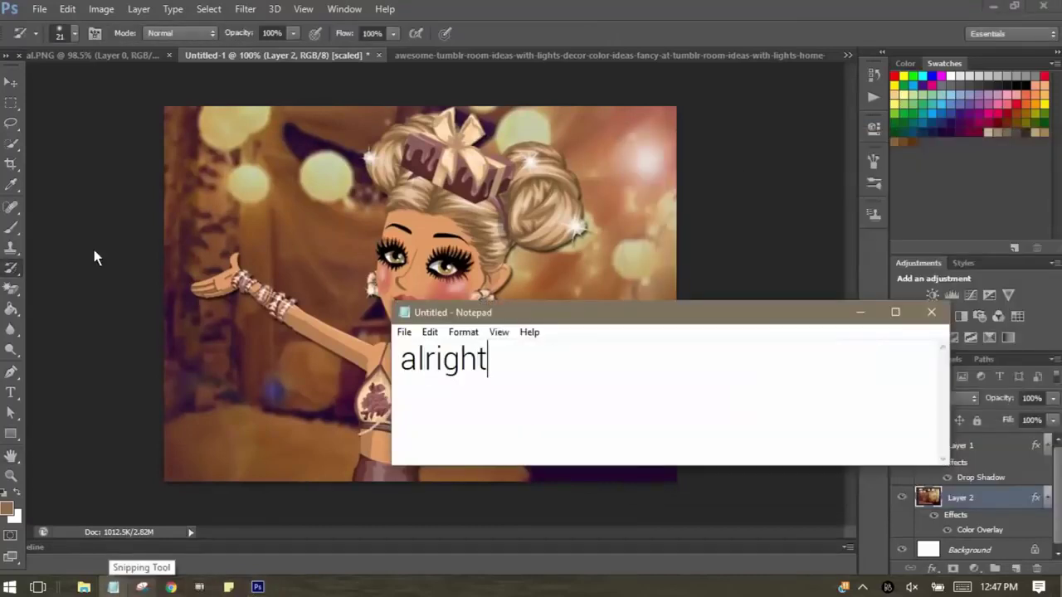
Replace the Notepad narration note with new text ending in 'write'
{"action": "key", "text": "ctrl+a"}
{"action": "key", "text": "BackSpace"}
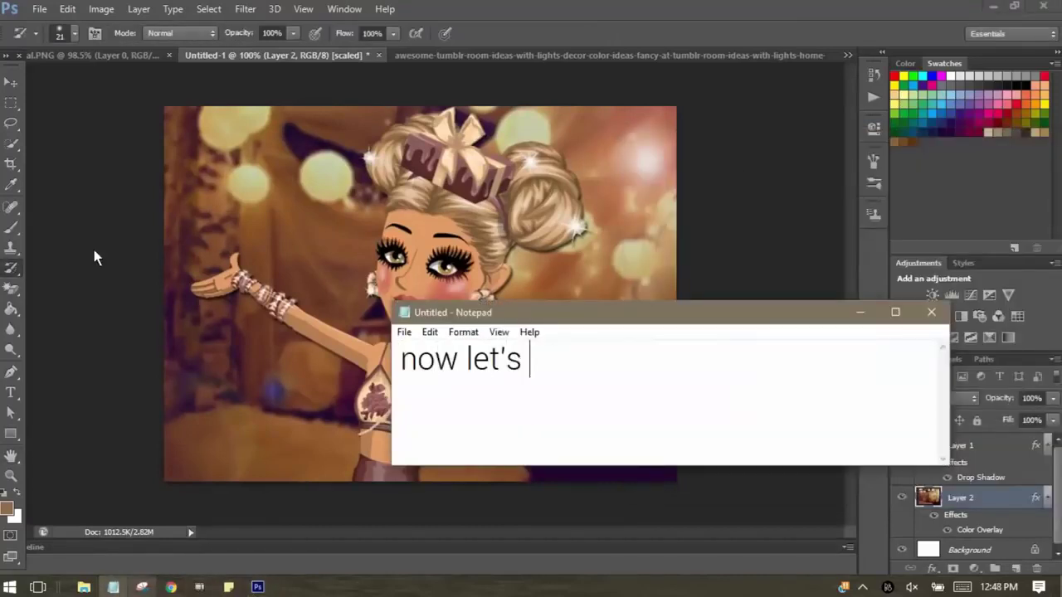
{"action": "type", "text": "textt"}
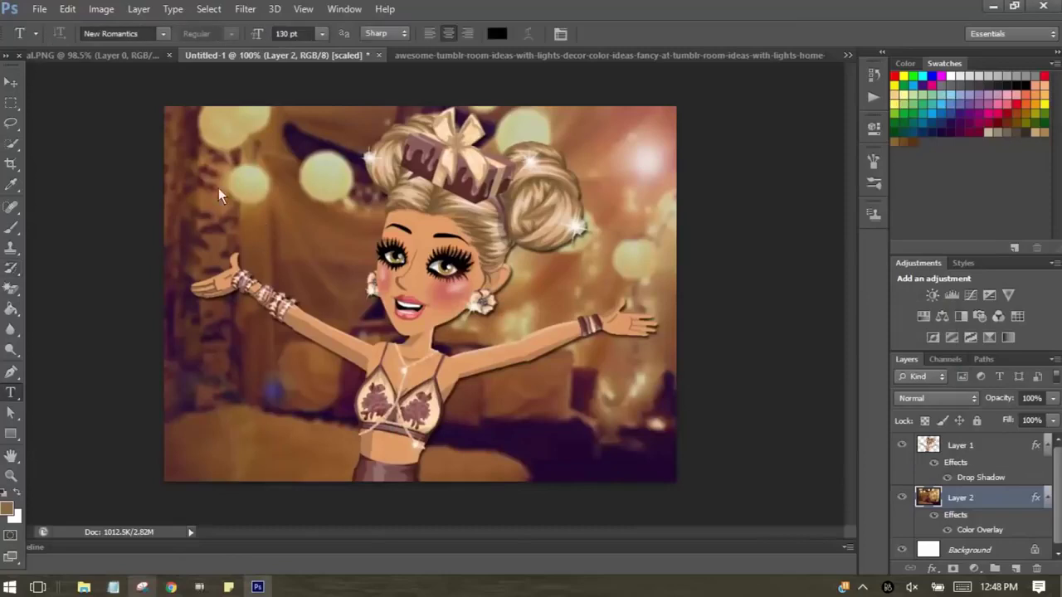
{"action": "left_click", "coordinate": [113, 587]}
{"action": "type", "text": "no clue what to s"}
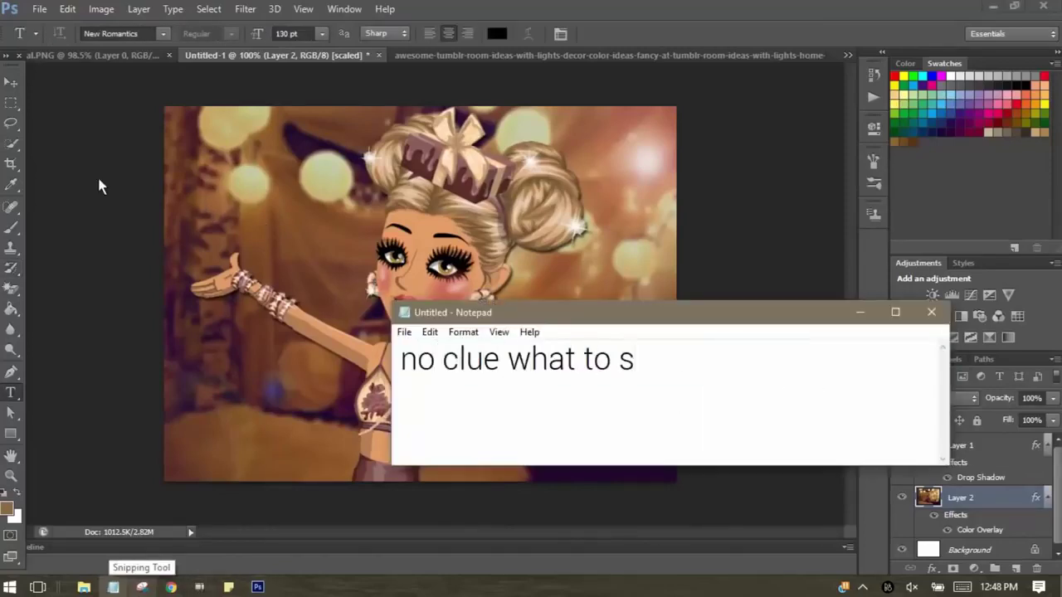
{"action": "key", "text": "BackSpace"}
{"action": "type", "text": "write"}
Type 'xox' at the canvas upper left and note 'choose your font and stuff'
{"action": "left_click", "coordinate": [97, 186]}
{"action": "left_click", "coordinate": [214, 225]}
{"action": "type", "text": "xox"}
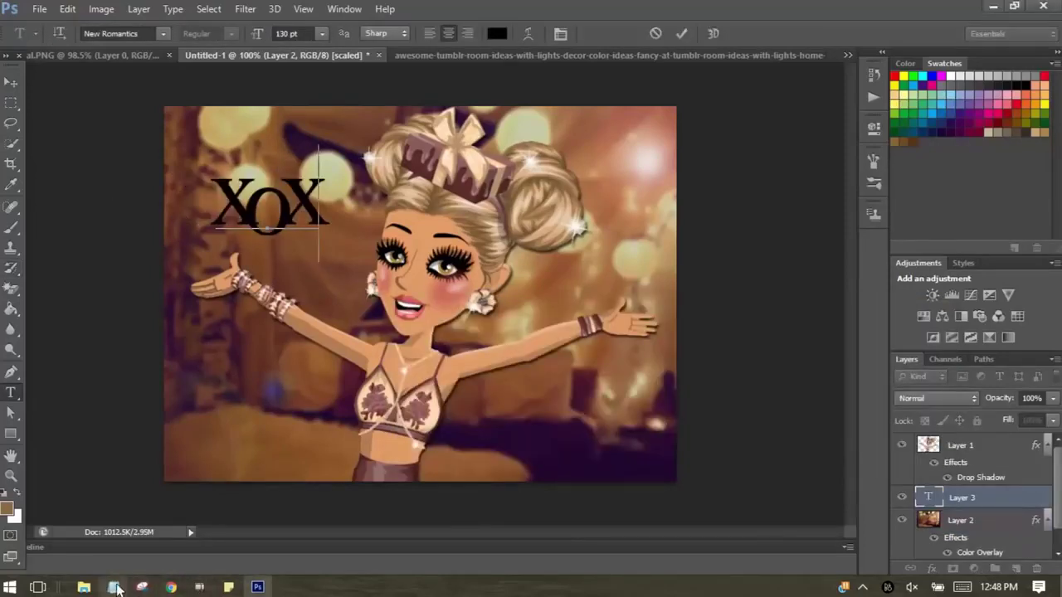
{"action": "left_click", "coordinate": [115, 588]}
{"action": "type", "text": "choose your font "}
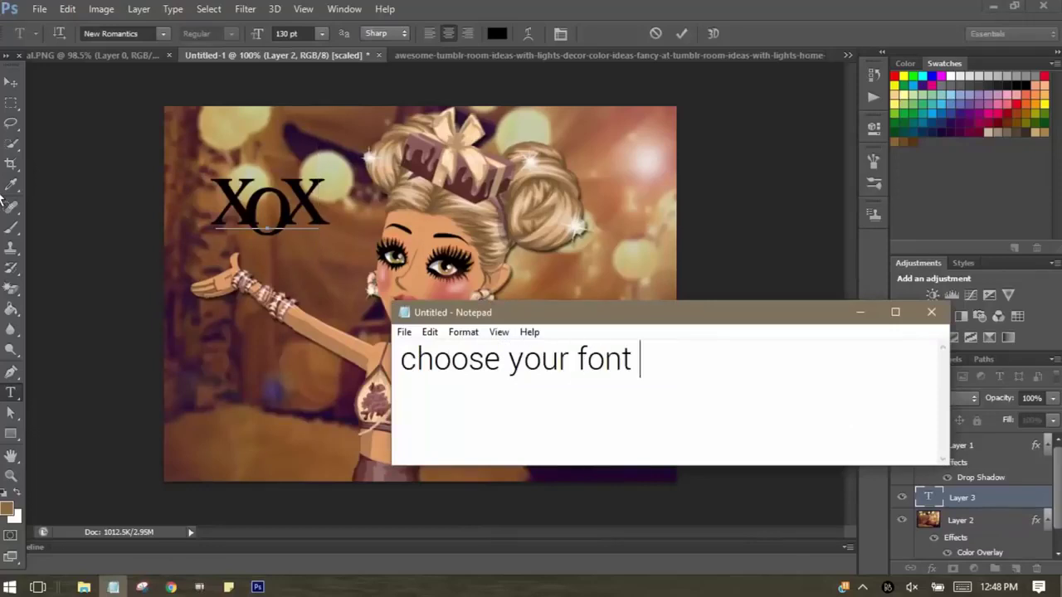
{"action": "type", "text": "and stuff"}
Close the tutorial.PNG, bedroom lights and download.jpg documents
{"action": "left_click", "coordinate": [755, 11]}
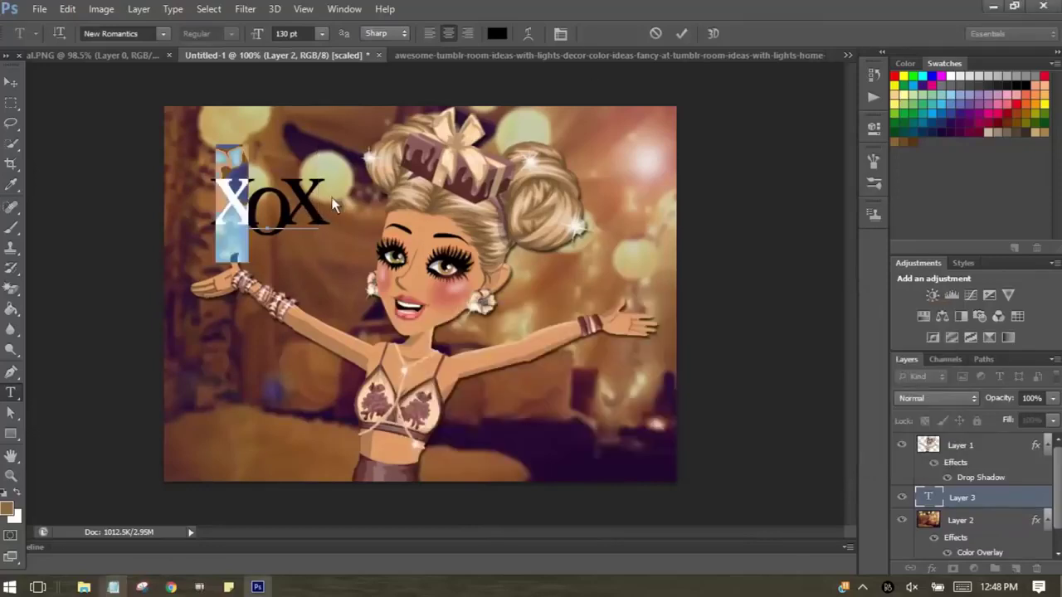
{"action": "left_click", "coordinate": [168, 55]}
{"action": "left_click", "coordinate": [548, 221]}
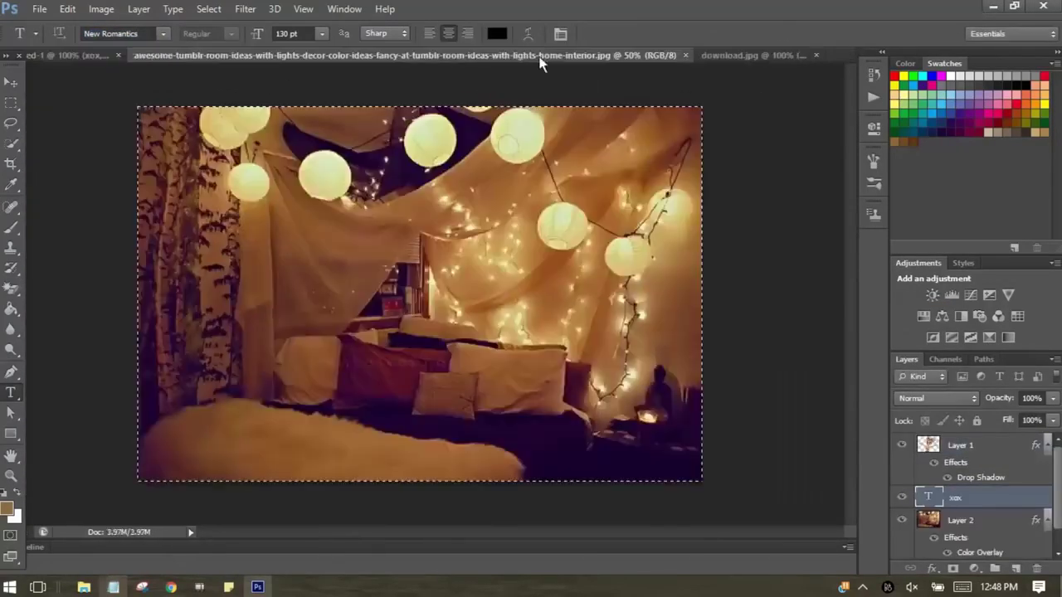
{"action": "left_click", "coordinate": [544, 55]}
{"action": "left_click", "coordinate": [333, 54]}
Set the xox text to the Hello Christmas font at 200 pt
{"action": "double_click", "coordinate": [267, 210]}
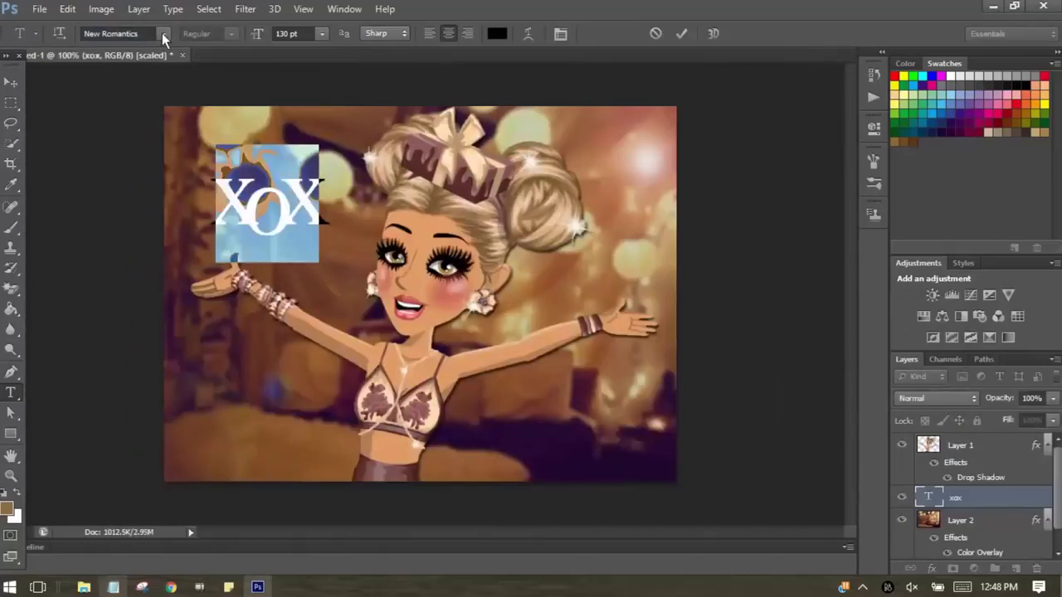
{"action": "left_click", "coordinate": [164, 33]}
{"action": "left_click", "coordinate": [273, 537]}
{"action": "left_click", "coordinate": [163, 33]}
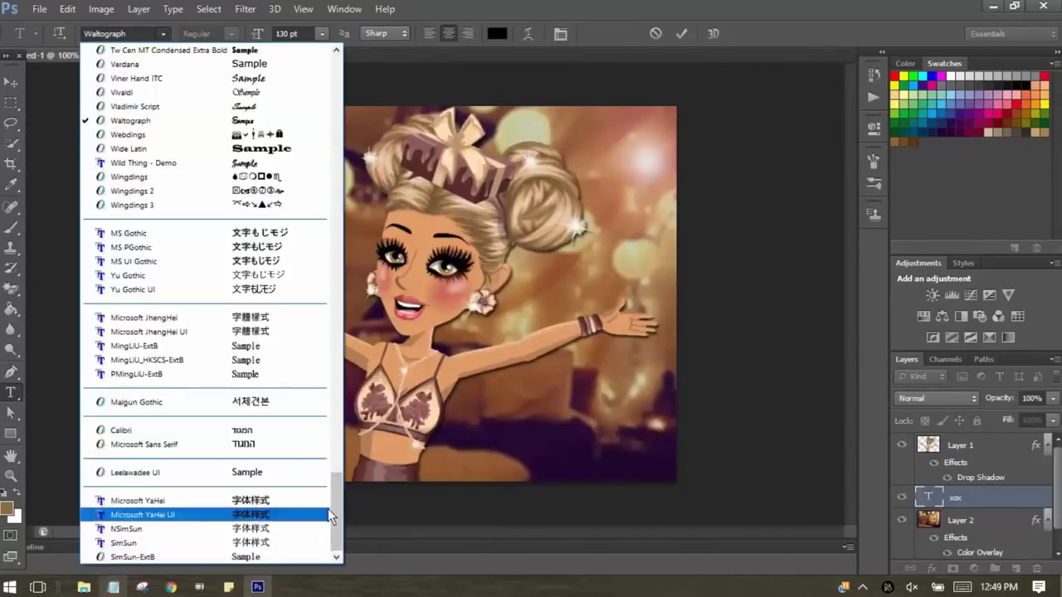
{"action": "left_click_drag", "start_coordinate": [336, 508], "coordinate": [412, 87]}
{"action": "left_click_drag", "start_coordinate": [336, 96], "coordinate": [336, 282]}
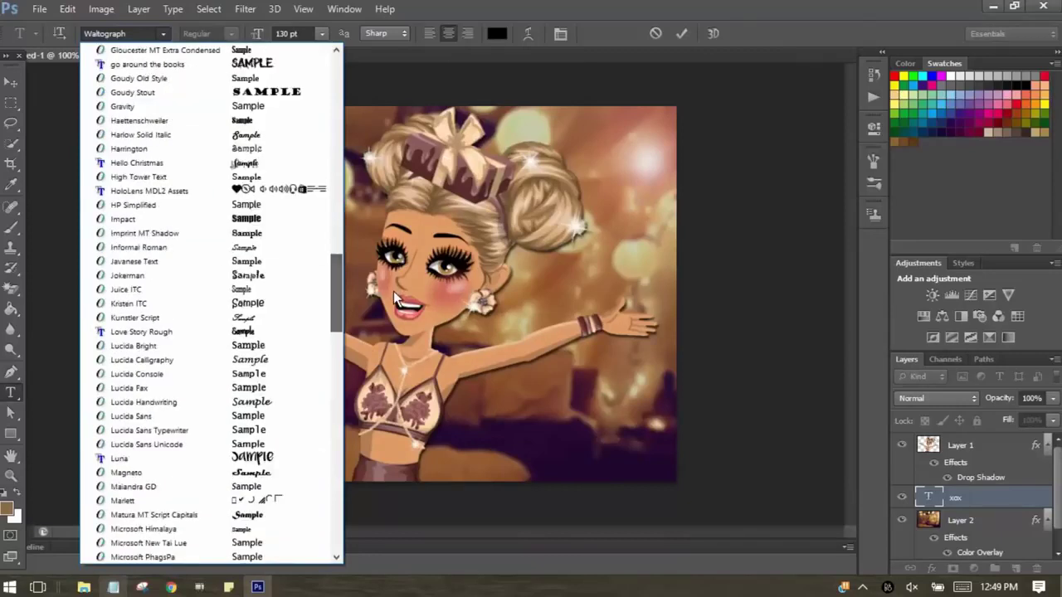
{"action": "left_click", "coordinate": [133, 162]}
{"action": "left_click", "coordinate": [322, 34]}
{"action": "left_click", "coordinate": [286, 34]}
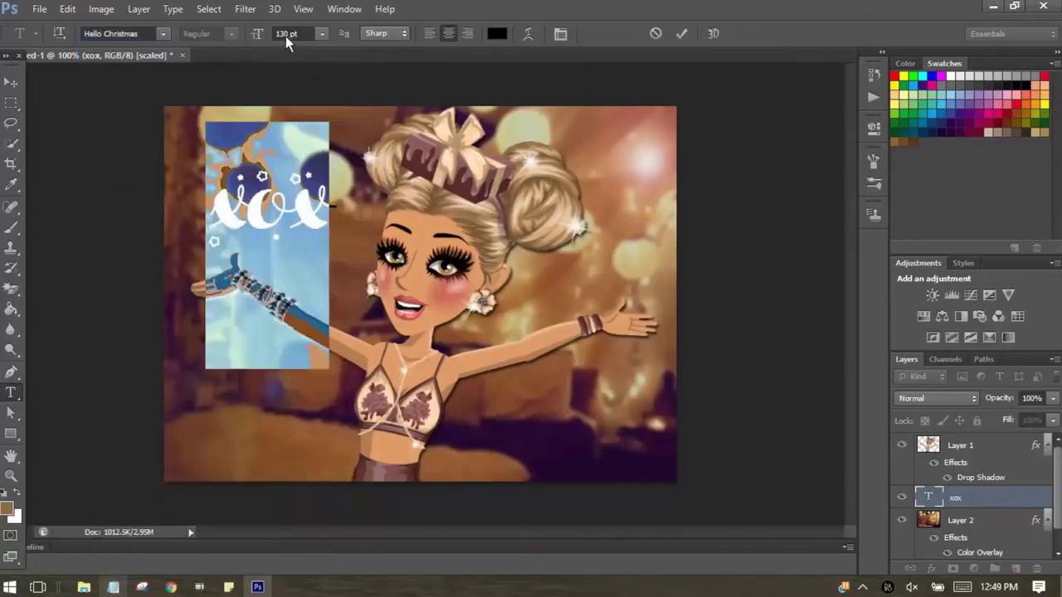
{"action": "type", "text": "200"}
{"action": "key", "text": "Return"}
Update the narration note: don't change the color yet, now change the shape
{"action": "key", "text": "alt+Tab"}
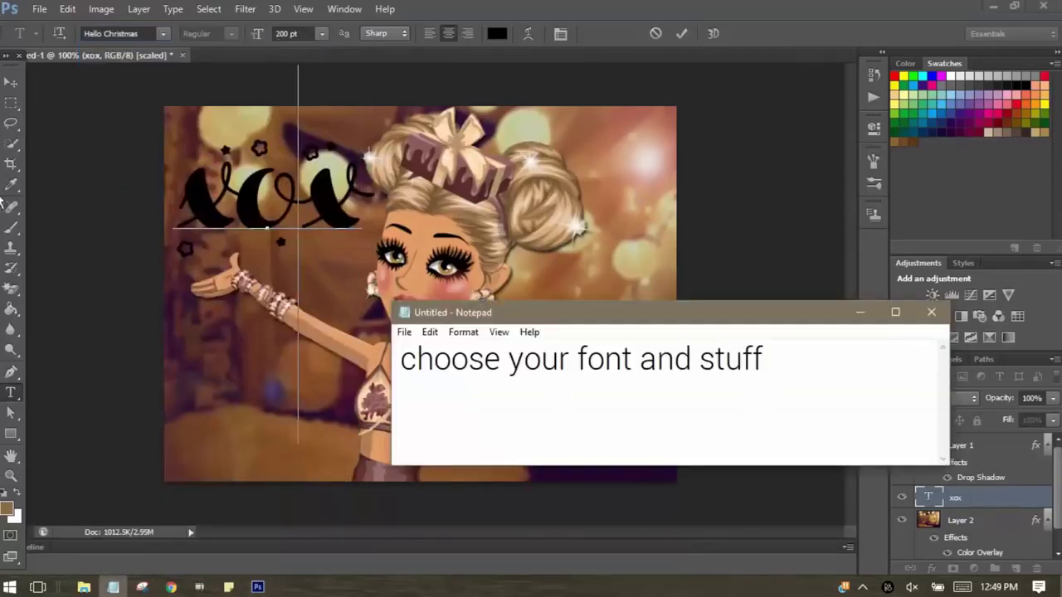
{"action": "key", "text": "ctrl+a"}
{"action": "key", "text": "BackSpace"}
{"action": "type", "text": "i don't change the color this wa"}
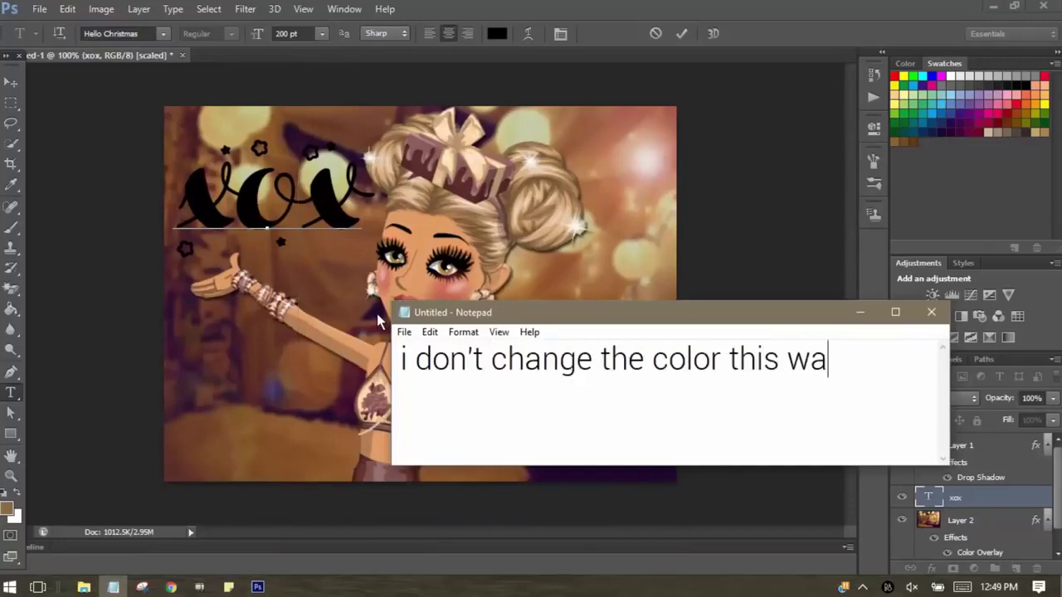
{"action": "type", "text": "y, so don't change the color yet"}
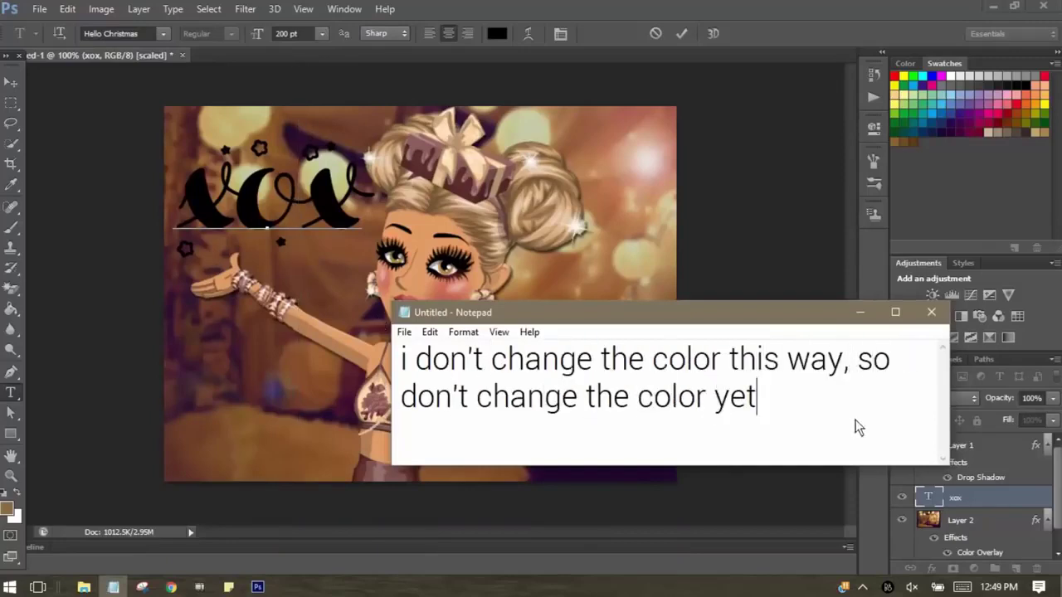
{"action": "key", "text": "ctrl+a"}
{"action": "type", "text": "now let's change the sha"}
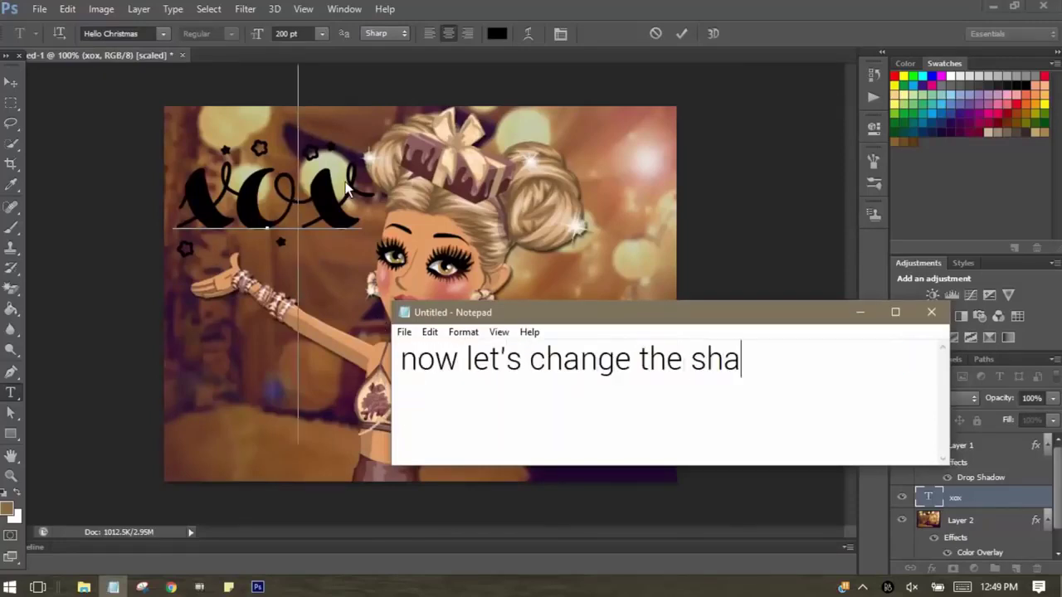
{"action": "type", "text": "pe"}
{"action": "left_click", "coordinate": [528, 34]}
{"action": "key", "text": "ctrl+a"}
{"action": "type", "text": "click on t"}
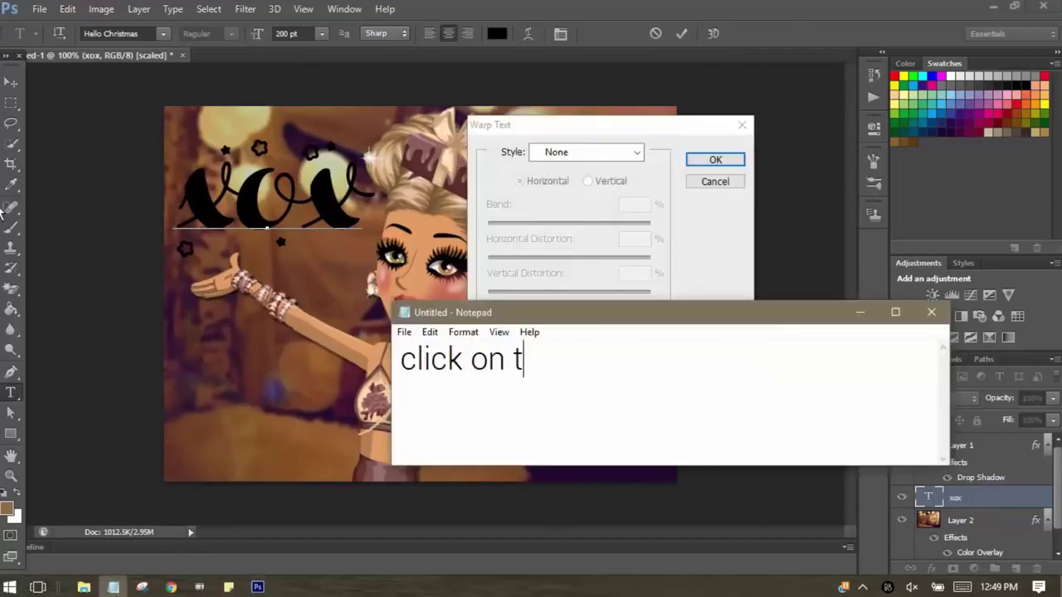
{"action": "type", "text": "icon"}
{"action": "key", "text": "ctrl+a"}
{"action": "type", "text": "no cli"}
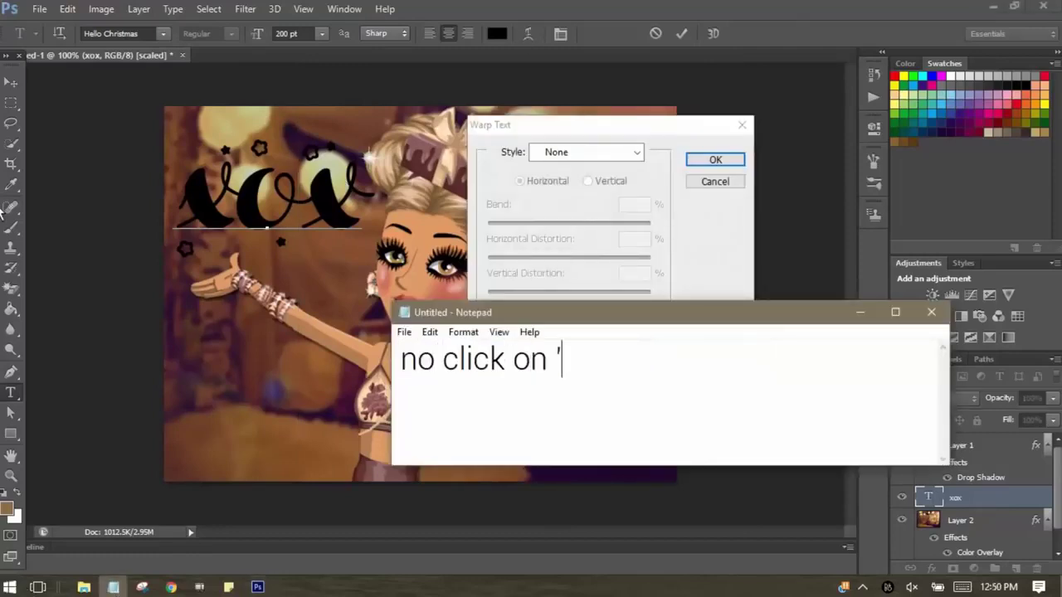
{"action": "type", "text": "le you like."}
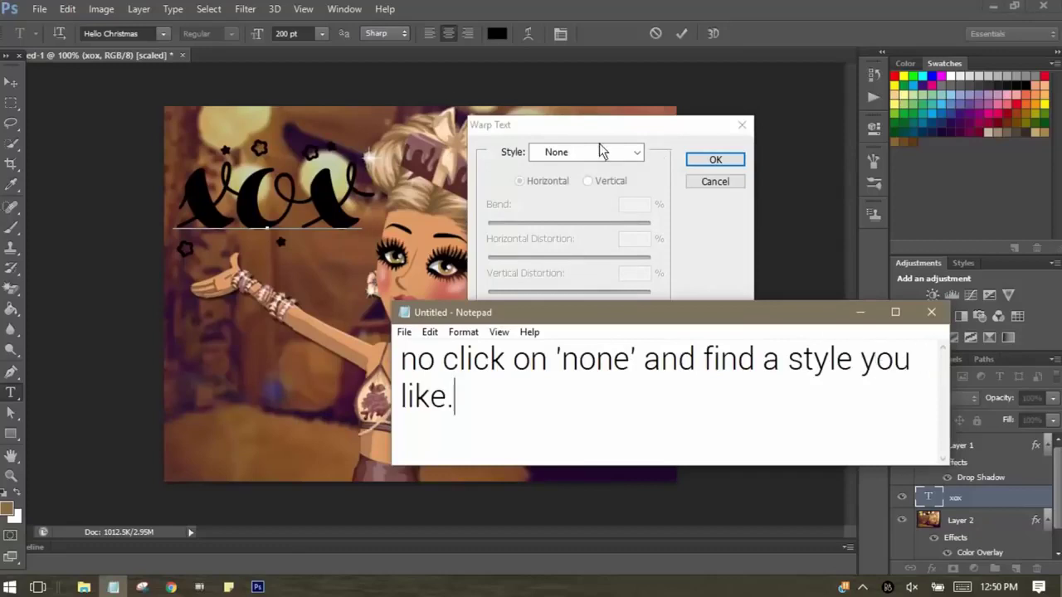
{"action": "left_click", "coordinate": [602, 152]}
{"action": "left_click", "coordinate": [585, 452]}
{"action": "left_click", "coordinate": [585, 152]}
{"action": "left_click", "coordinate": [581, 438]}
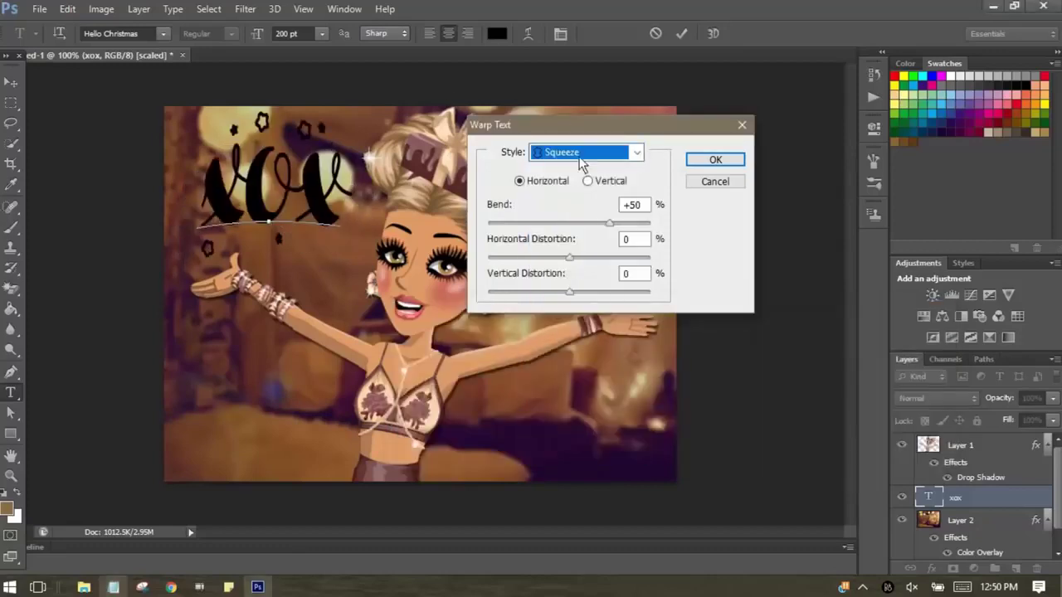
{"action": "left_click", "coordinate": [585, 154]}
{"action": "left_click", "coordinate": [581, 422]}
{"action": "left_click", "coordinate": [585, 152]}
{"action": "left_click", "coordinate": [570, 407]}
{"action": "left_click", "coordinate": [585, 152]}
{"action": "left_click", "coordinate": [564, 378]}
{"action": "left_click", "coordinate": [585, 152]}
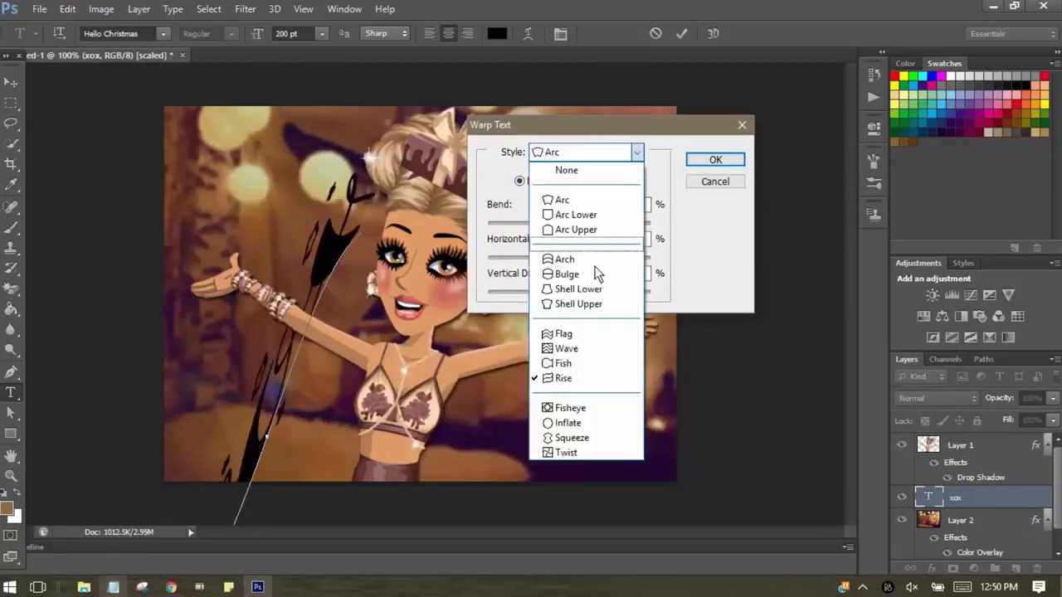
{"action": "left_click", "coordinate": [564, 363]}
{"action": "left_click", "coordinate": [566, 349]}
{"action": "left_click", "coordinate": [585, 152]}
{"action": "left_click", "coordinate": [563, 333]}
{"action": "left_click", "coordinate": [584, 152]}
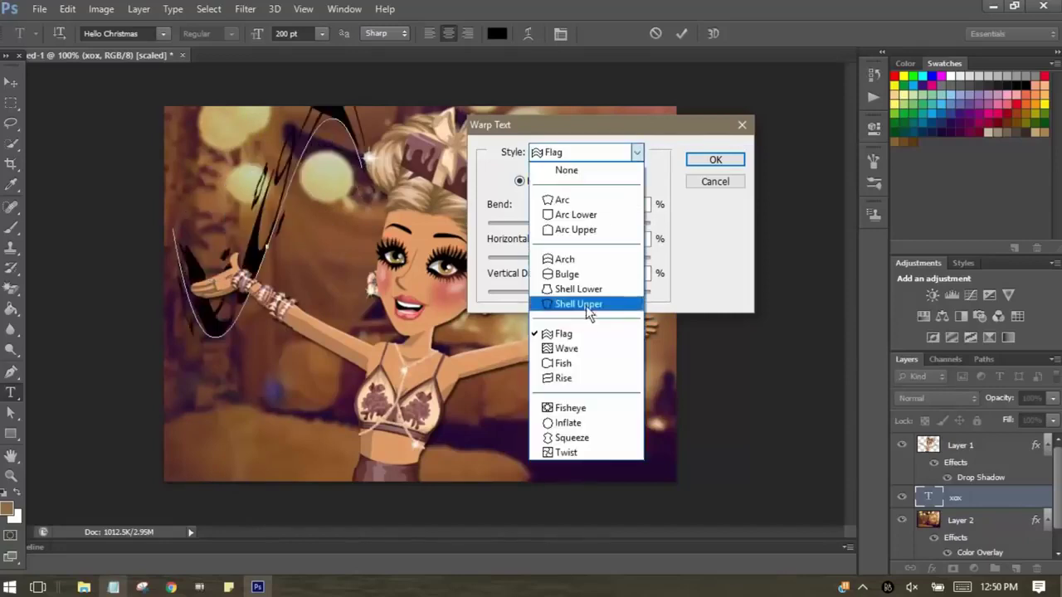
{"action": "left_click", "coordinate": [579, 304]}
{"action": "left_click", "coordinate": [585, 151]}
{"action": "left_click", "coordinate": [586, 290]}
{"action": "left_click", "coordinate": [585, 152]}
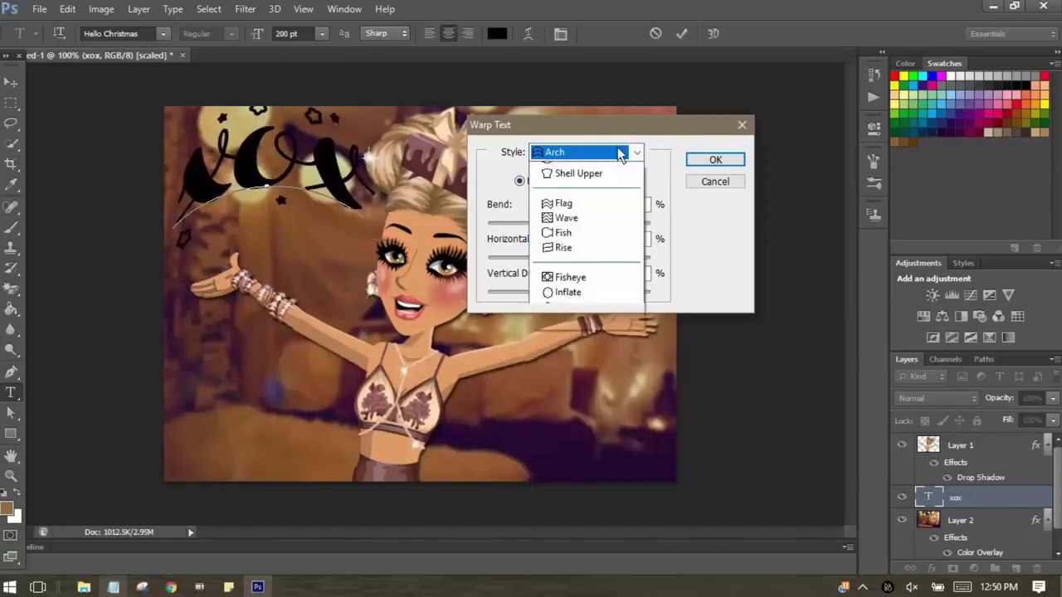
{"action": "left_click", "coordinate": [588, 349]}
{"action": "left_click_drag", "start_coordinate": [609, 222], "coordinate": [582, 224]}
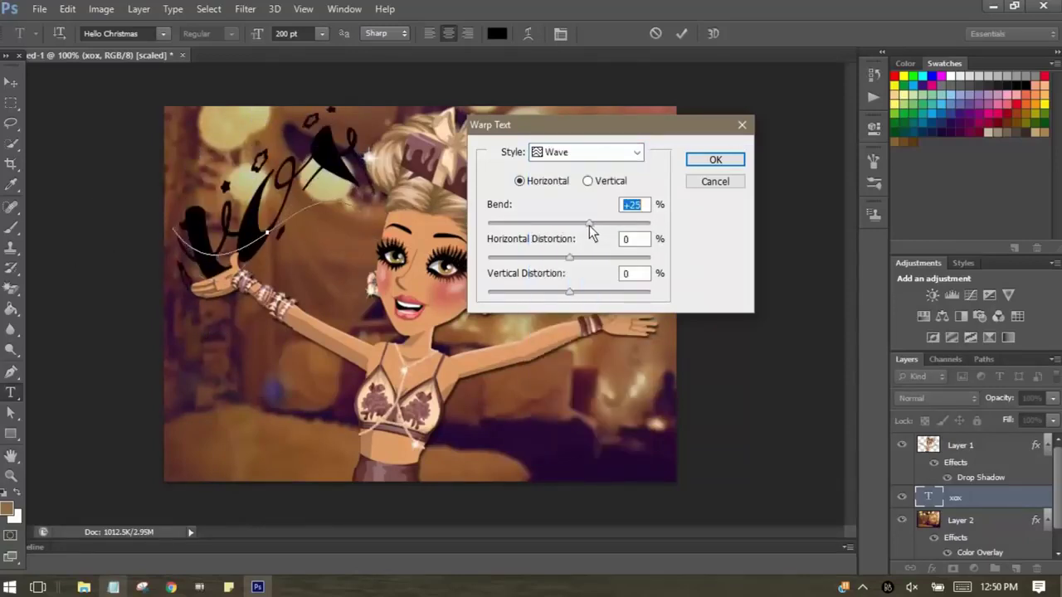
{"action": "left_click", "coordinate": [712, 160]}
{"action": "key", "text": "v"}
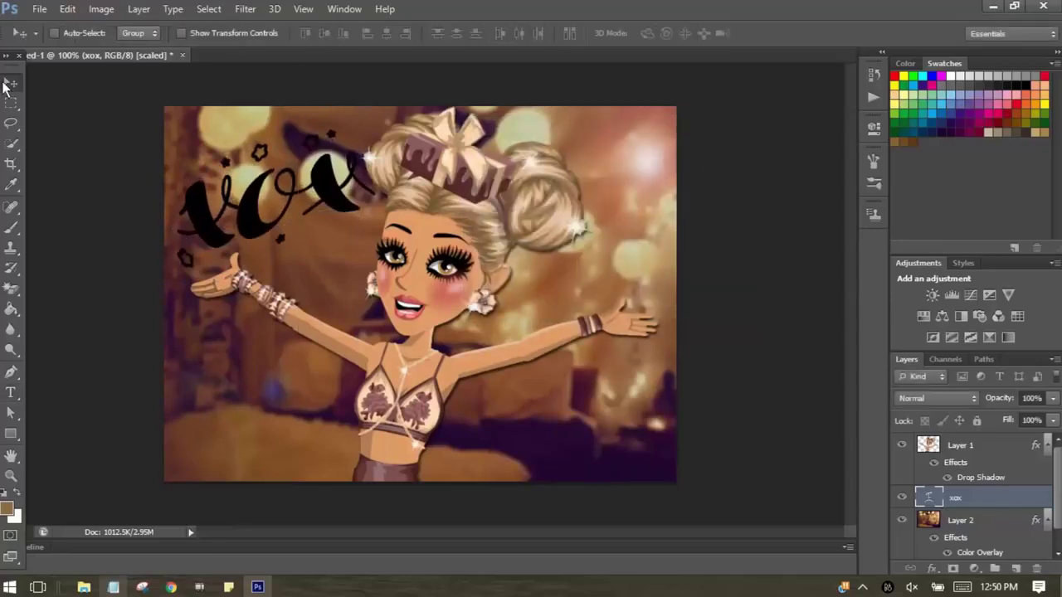
{"action": "key", "text": "ctrl+alt+z"}
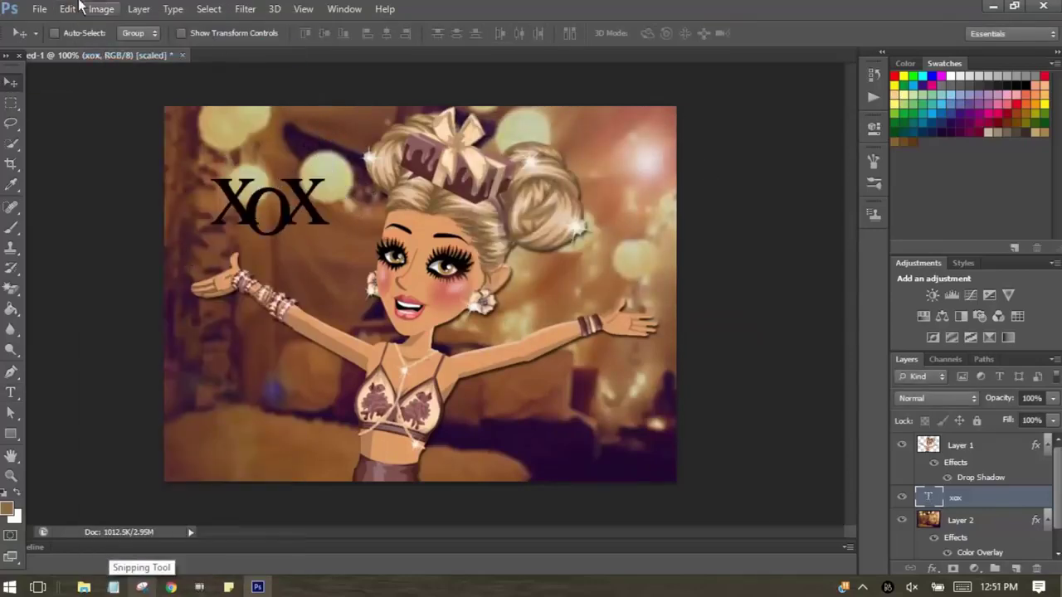
{"action": "key", "text": "ctrl+shift+z"}
{"action": "key", "text": "t"}
{"action": "left_click", "coordinate": [528, 33]}
{"action": "left_click", "coordinate": [636, 149]}
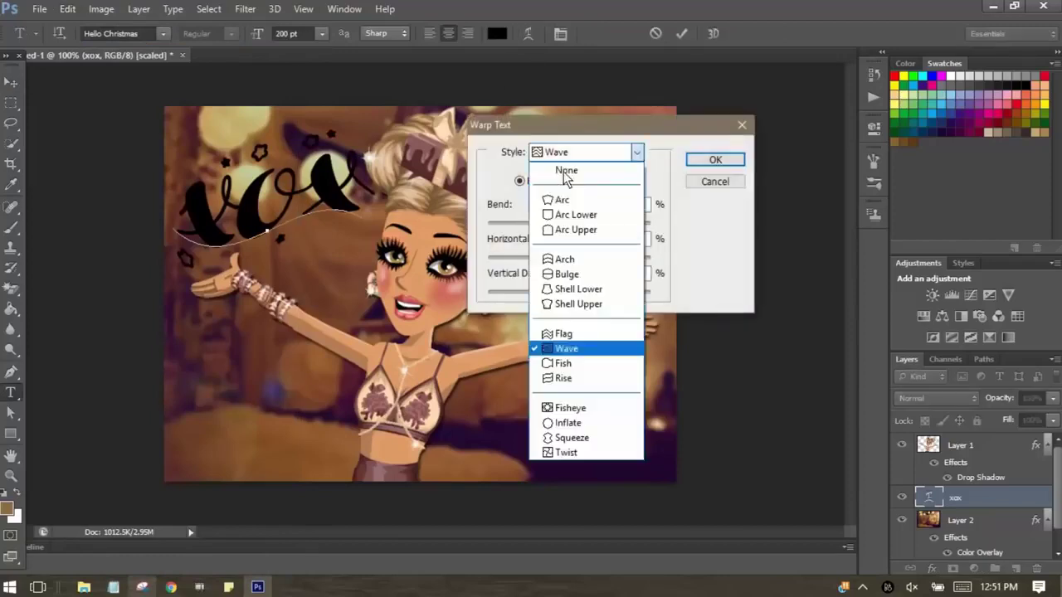
{"action": "left_click", "coordinate": [569, 168]}
{"action": "key", "text": "Return"}
{"action": "type", "text": "i'll stick wi"}
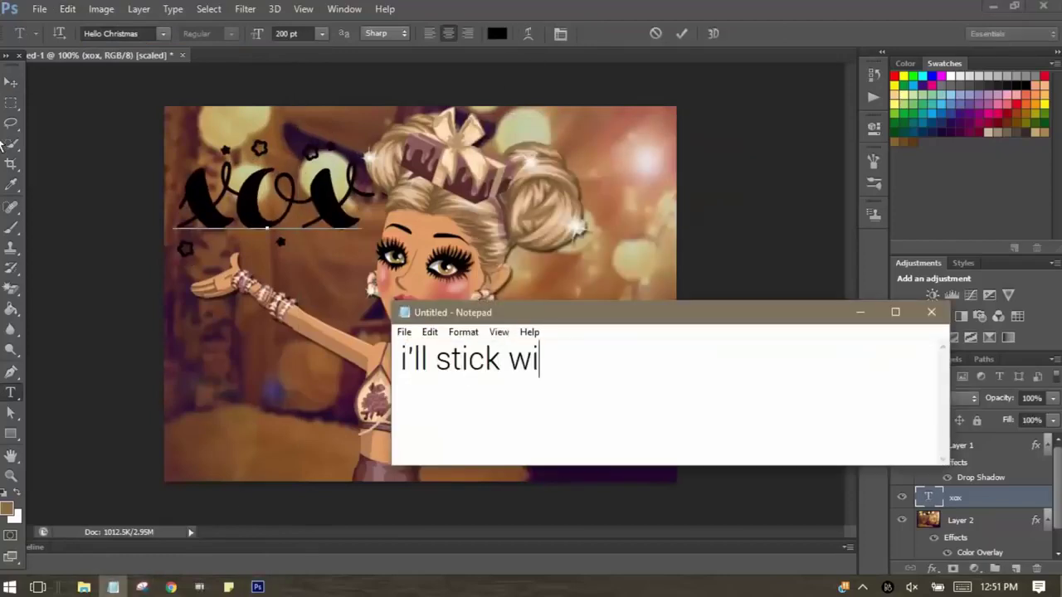
{"action": "type", "text": "th none for now"}
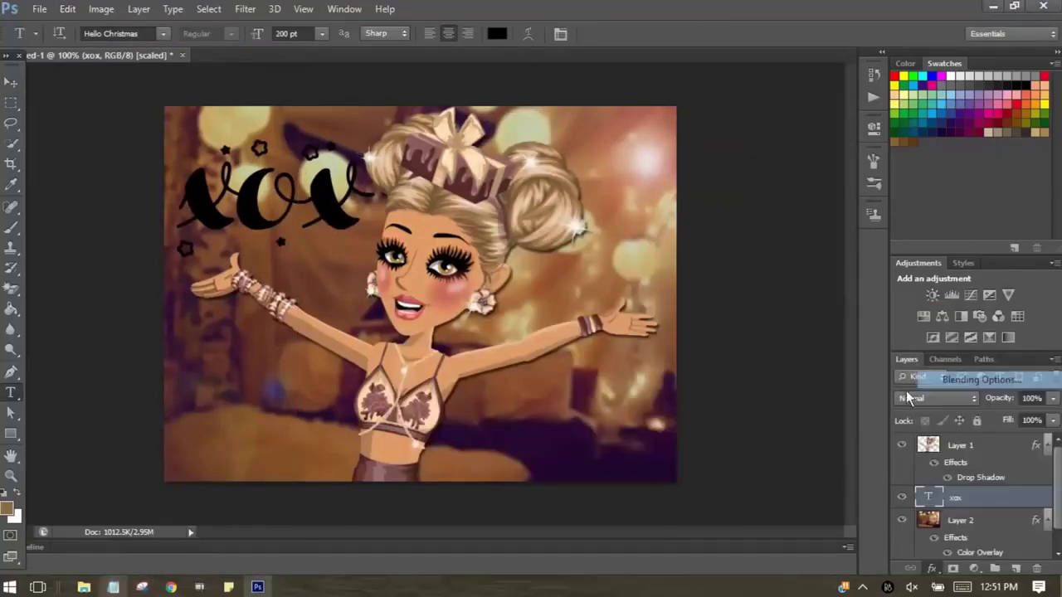
Open the xox layer style and note 'now go to fx and start playing around with effects'
{"action": "double_click", "coordinate": [995, 498]}
{"action": "key", "text": "ctrl+a"}
{"action": "type", "text": "now go to fx and start playing"}
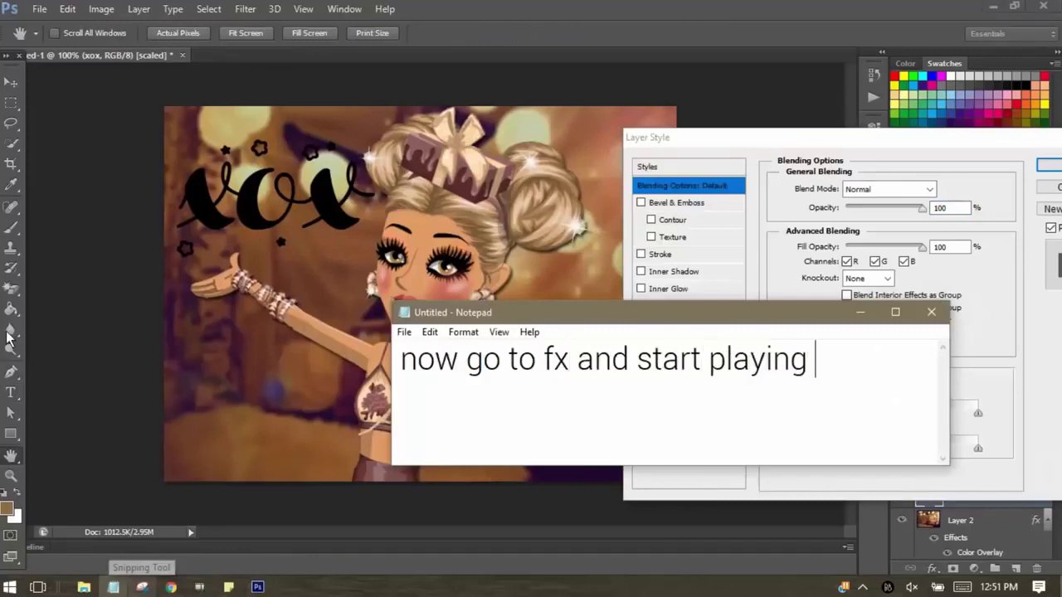
{"action": "type", "text": " around with a"}
{"action": "type", "text": "effects"}
{"action": "key", "text": "ctrl+a"}
{"action": "type", "text": "i'"}
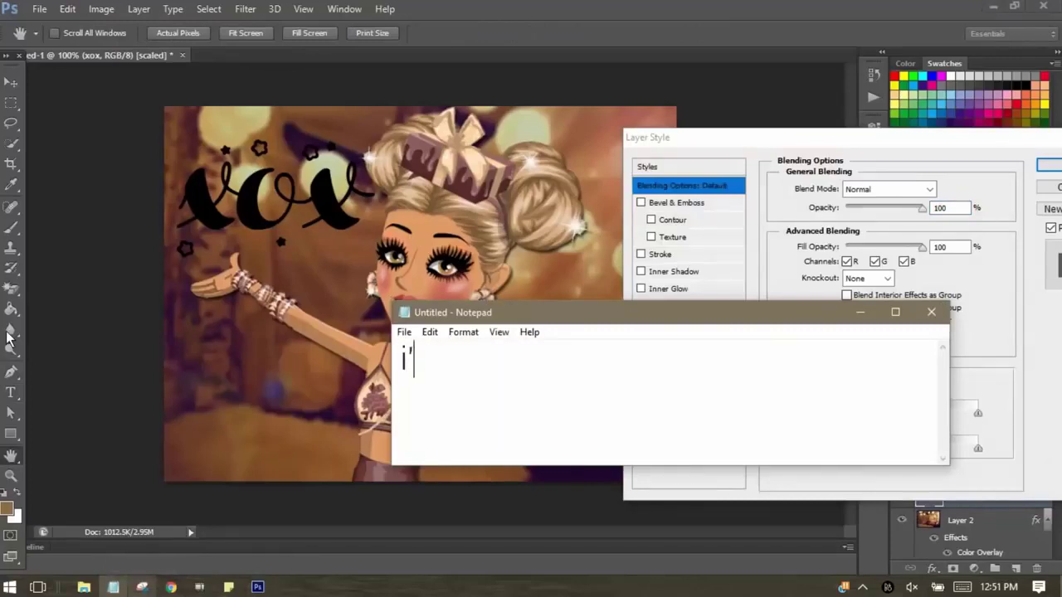
{"action": "type", "text": "you what i usually do"}
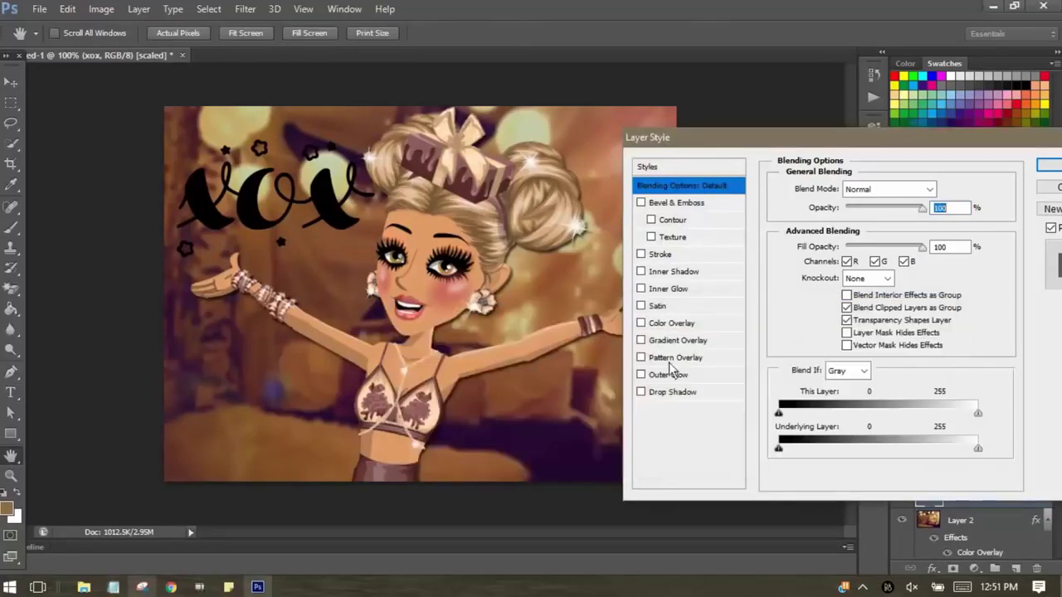
Add a Color Overlay using a mauve sampled from the image
{"action": "left_click", "coordinate": [640, 322]}
{"action": "left_click", "coordinate": [672, 323]}
{"action": "left_click", "coordinate": [937, 188]}
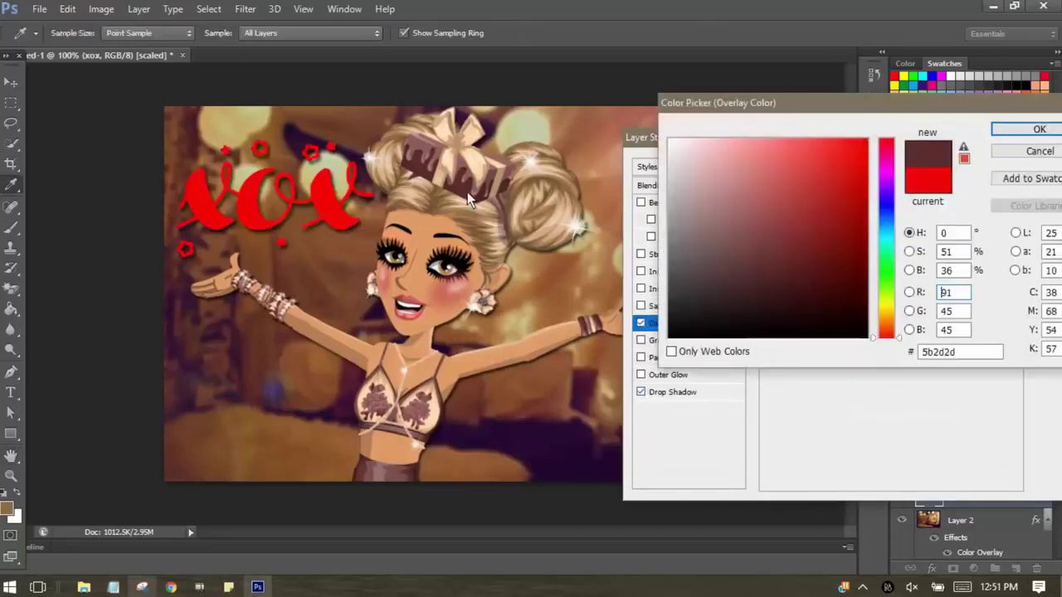
{"action": "left_click", "coordinate": [462, 163]}
{"action": "left_click", "coordinate": [1027, 133]}
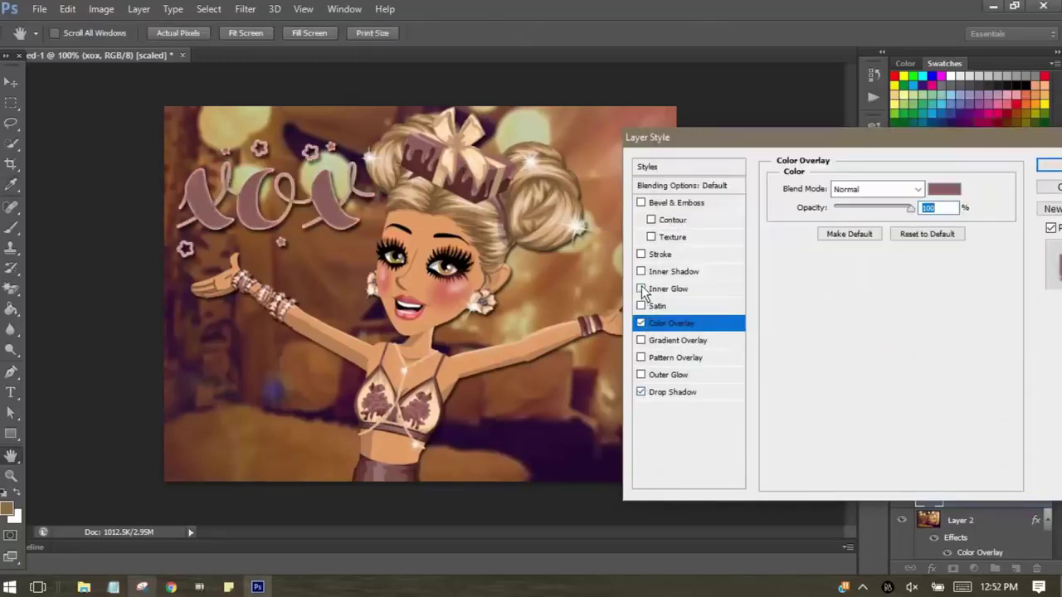
Add a faint, low-opacity Stroke around the xox title
{"action": "left_click", "coordinate": [647, 254]}
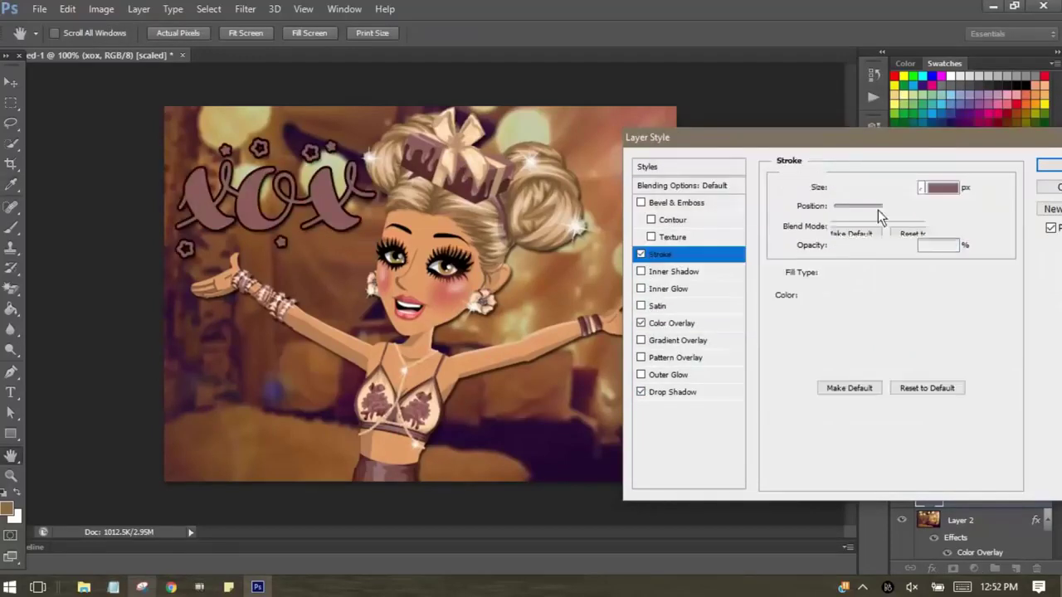
{"action": "double_click", "coordinate": [937, 245]}
{"action": "type", "text": "15"}
{"action": "type", "text": "0"}
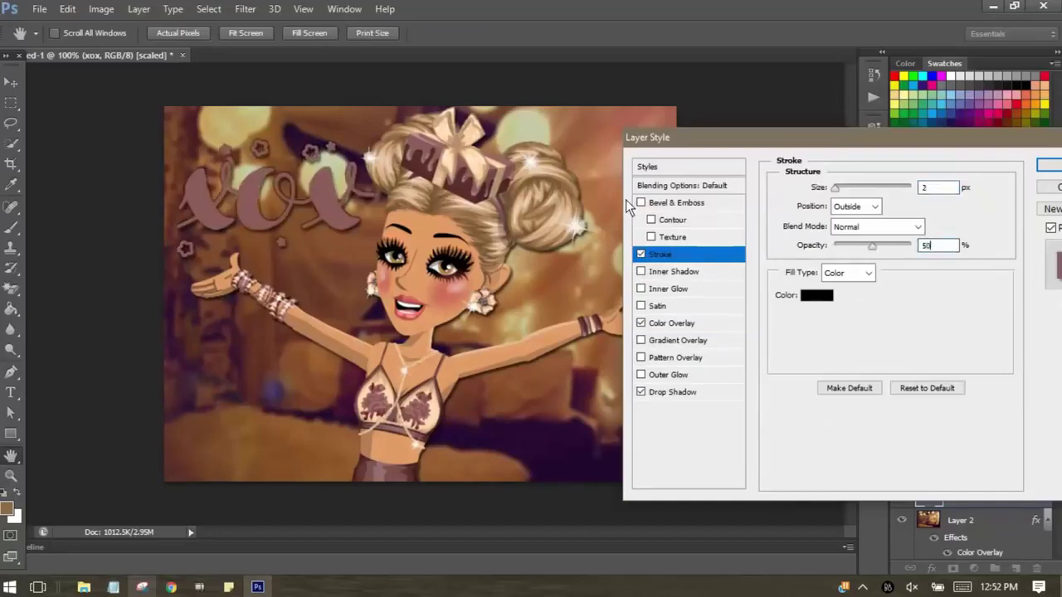
{"action": "key", "text": "BackSpace"}
{"action": "key", "text": "BackSpace"}
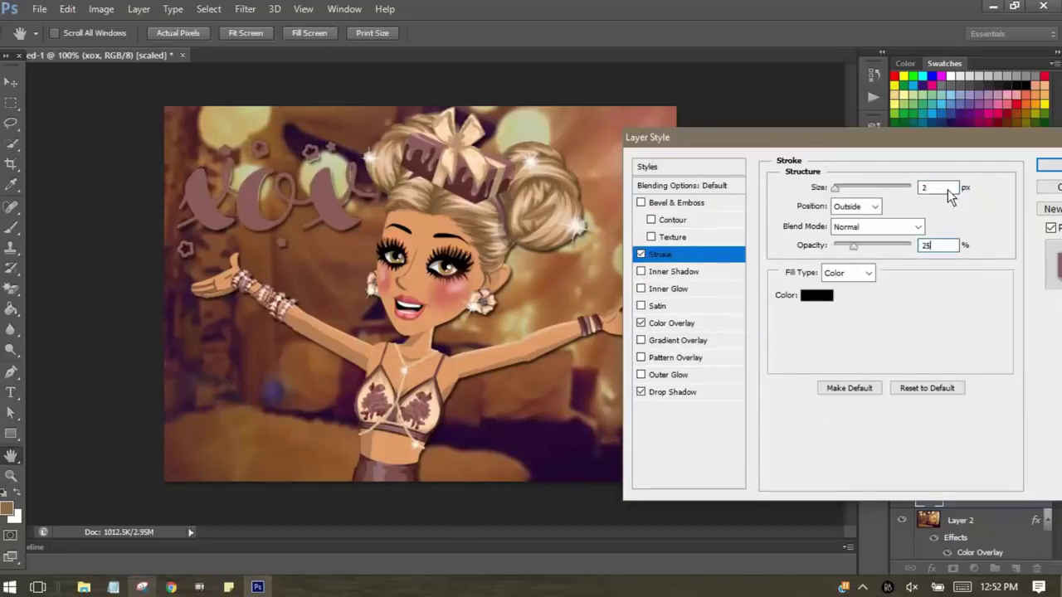
{"action": "key", "text": "BackSpace"}
{"action": "key", "text": "Return"}
{"action": "key", "text": "Return"}
Add an Inner Glow in a mauve sampled from the image
{"action": "left_click", "coordinate": [645, 288]}
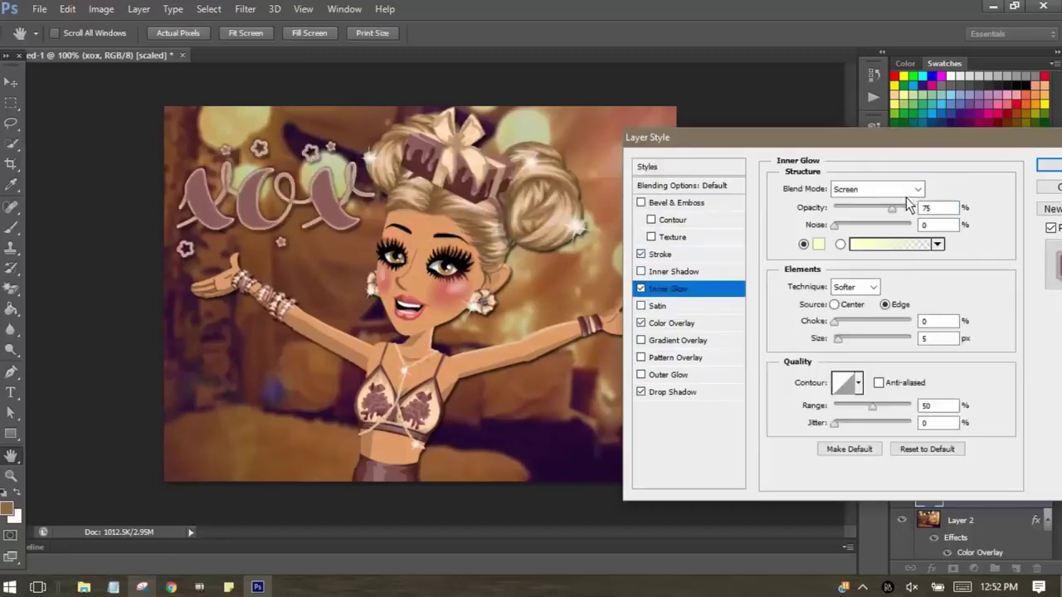
{"action": "left_click", "coordinate": [817, 246]}
{"action": "left_click", "coordinate": [511, 178]}
{"action": "key", "text": "Return"}
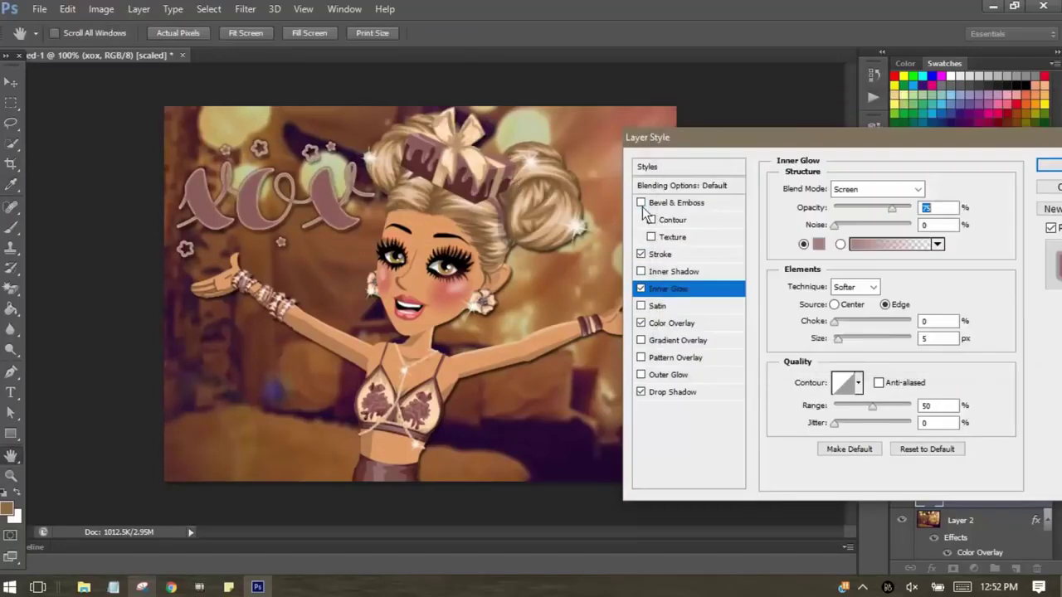
Type and then erase a narration note in Notepad
{"action": "left_click", "coordinate": [115, 588]}
{"action": "type", "text": "okay, i lied. only half of that"}
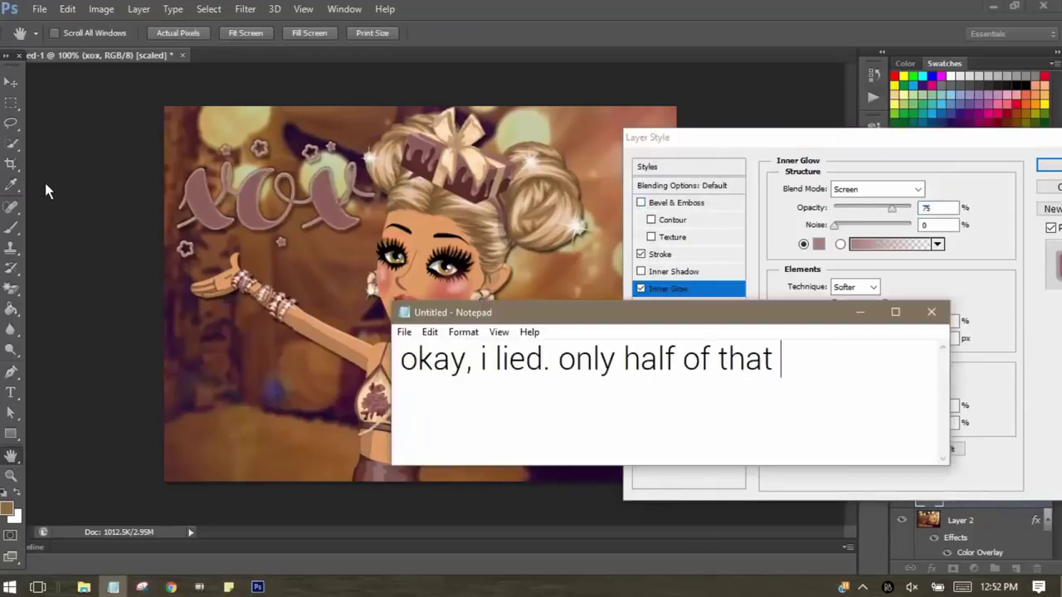
{"action": "type", "text": "is what i normally do,"}
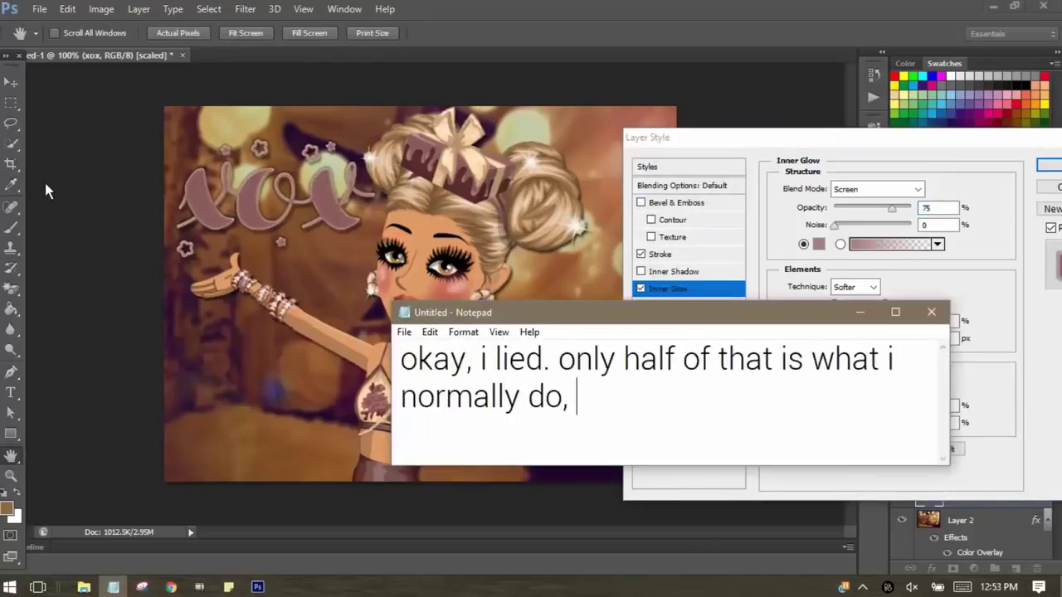
{"action": "key", "text": "ctrl+a"}
{"action": "key", "text": "BackSpace"}
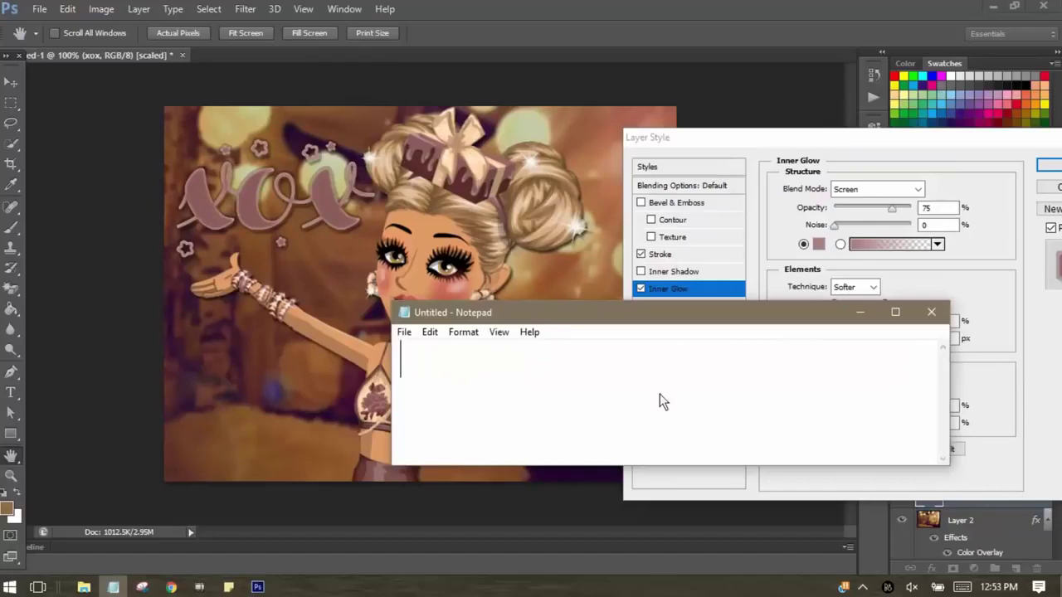
{"action": "key", "text": "alt+Tab"}
Turn on Gradient Overlay with a dark red left stop sampled from the image
{"action": "left_click", "coordinate": [668, 340]}
{"action": "left_click", "coordinate": [867, 225]}
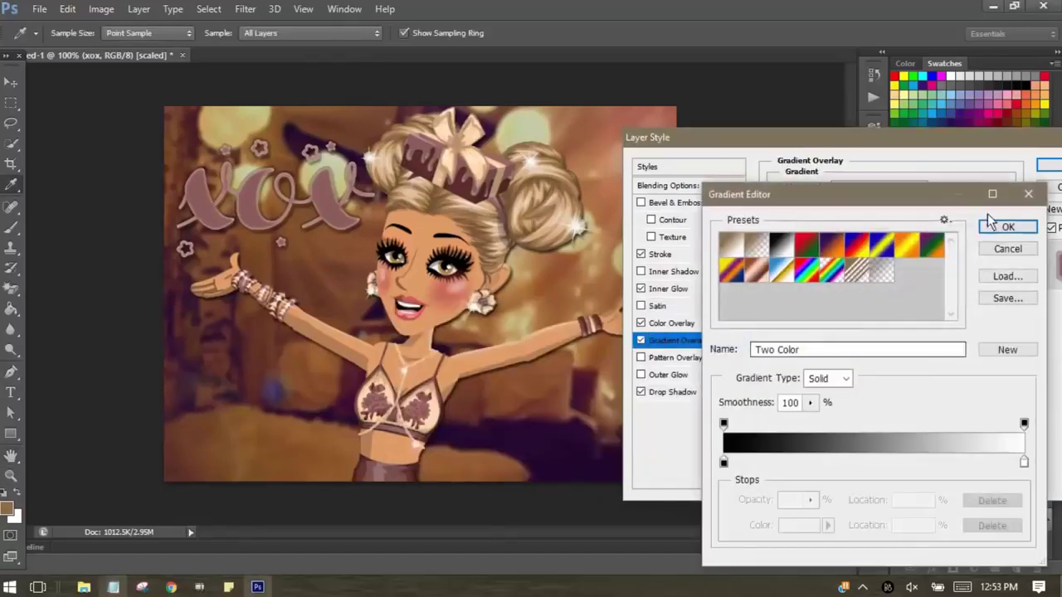
{"action": "left_click", "coordinate": [1017, 221]}
{"action": "left_click", "coordinate": [844, 225]}
{"action": "double_click", "coordinate": [724, 462]}
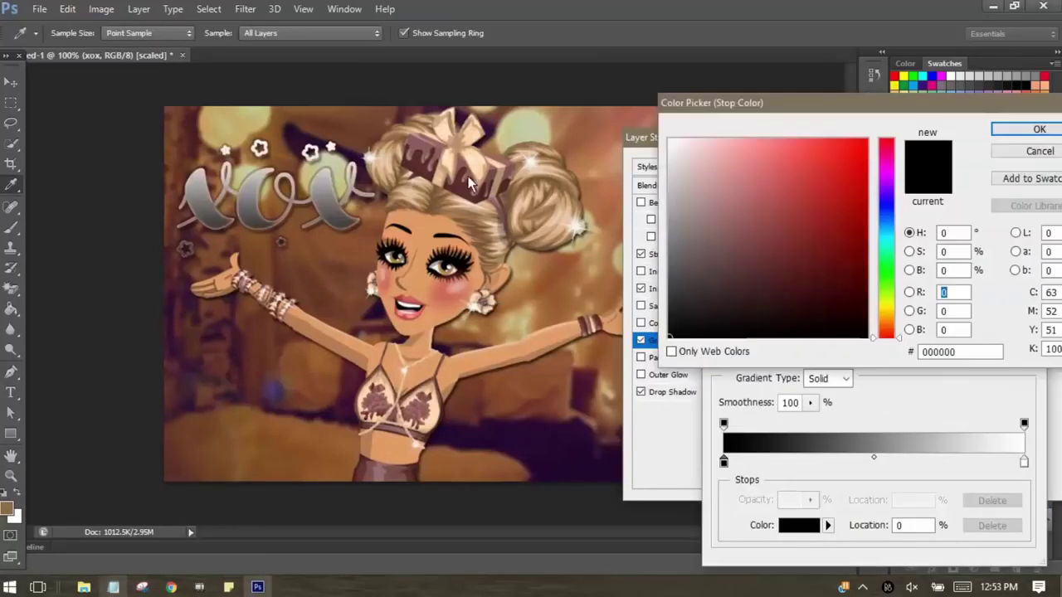
{"action": "left_click", "coordinate": [472, 185]}
{"action": "left_click", "coordinate": [475, 198]}
Set the gradient's right stop to a pale pink
{"action": "left_click", "coordinate": [1000, 134]}
{"action": "double_click", "coordinate": [1024, 462]}
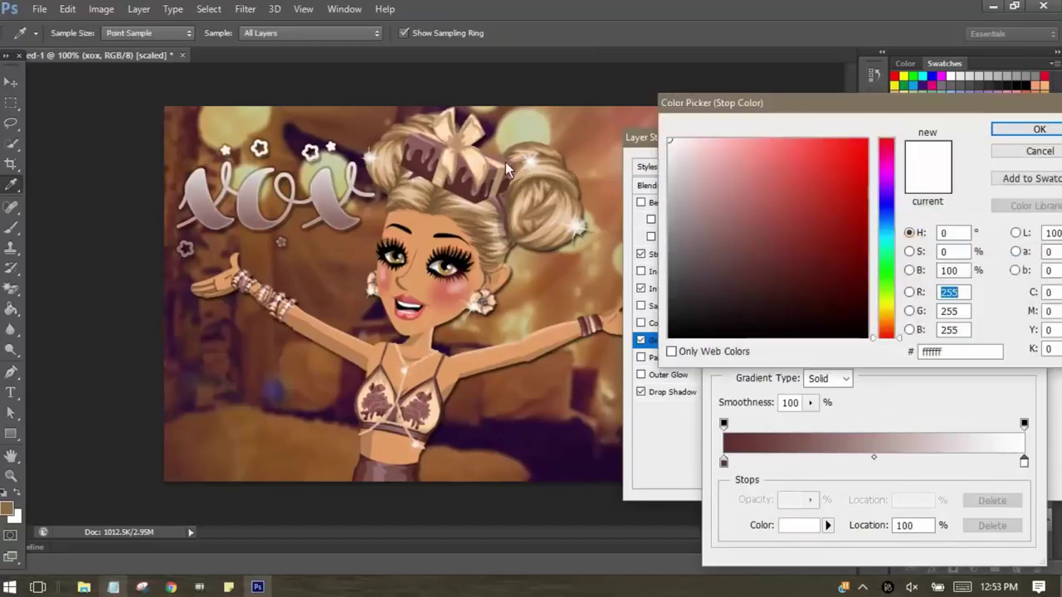
{"action": "left_click", "coordinate": [507, 161]}
{"action": "left_click_drag", "start_coordinate": [731, 210], "coordinate": [709, 172]}
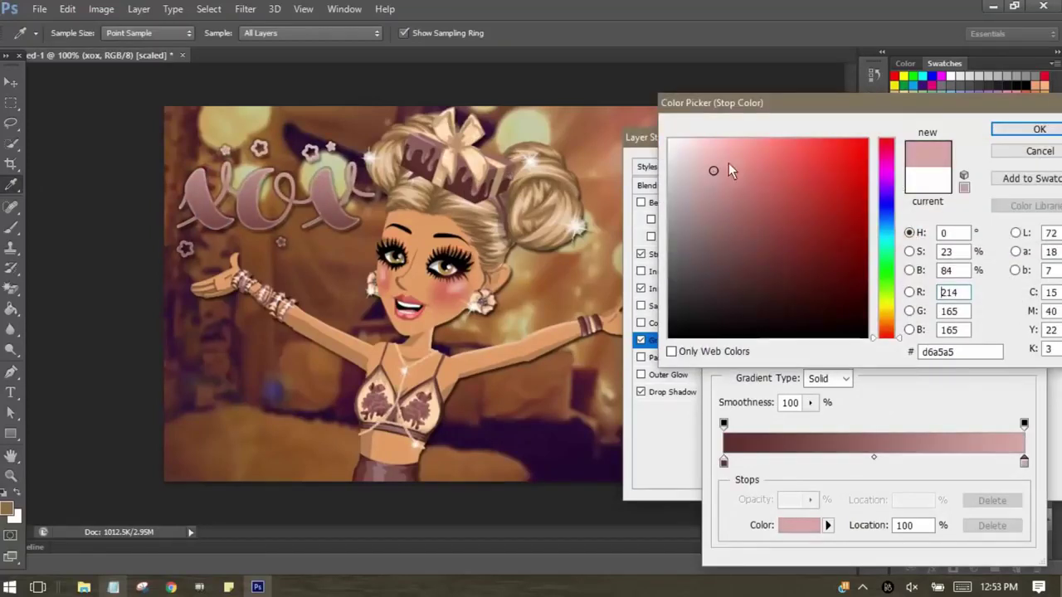
{"action": "left_click_drag", "start_coordinate": [734, 162], "coordinate": [694, 174]}
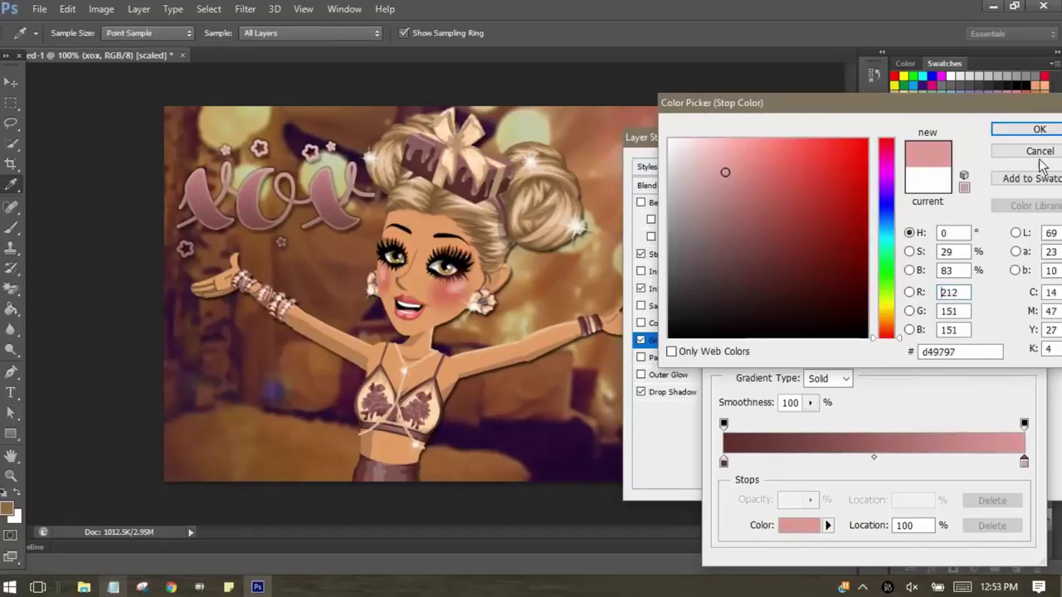
{"action": "left_click", "coordinate": [1039, 129]}
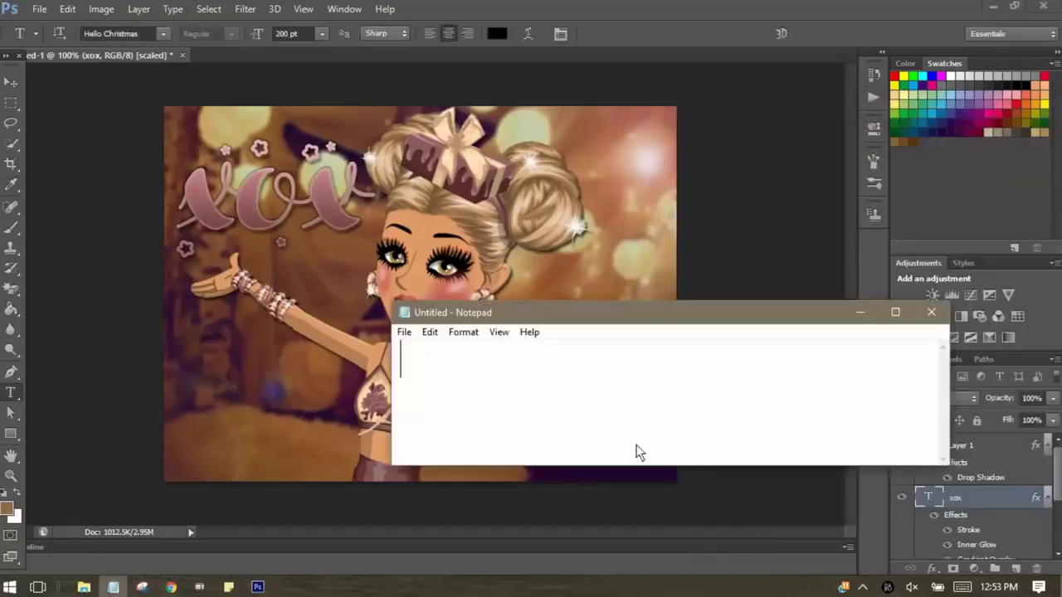
{"action": "type", "text": "alright"}
Start a new Notepad note, 'now, you…', about adding a pattern to the text
{"action": "key", "text": "ctrl+a"}
{"action": "type", "text": "now, you"}
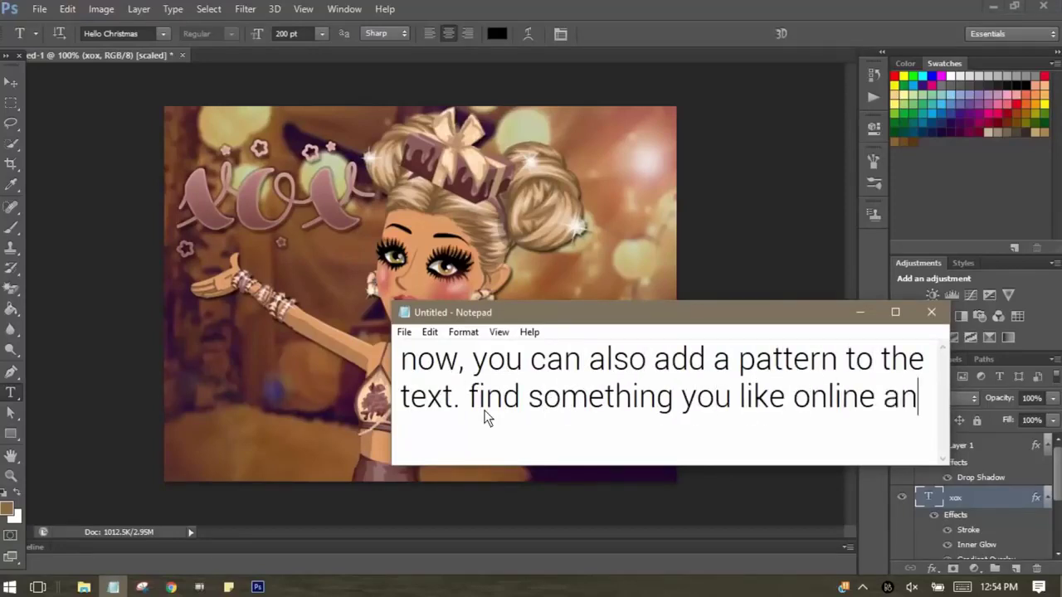
Search Google Images for 'patterns' and browse through the results
{"action": "type", "text": "d download it"}
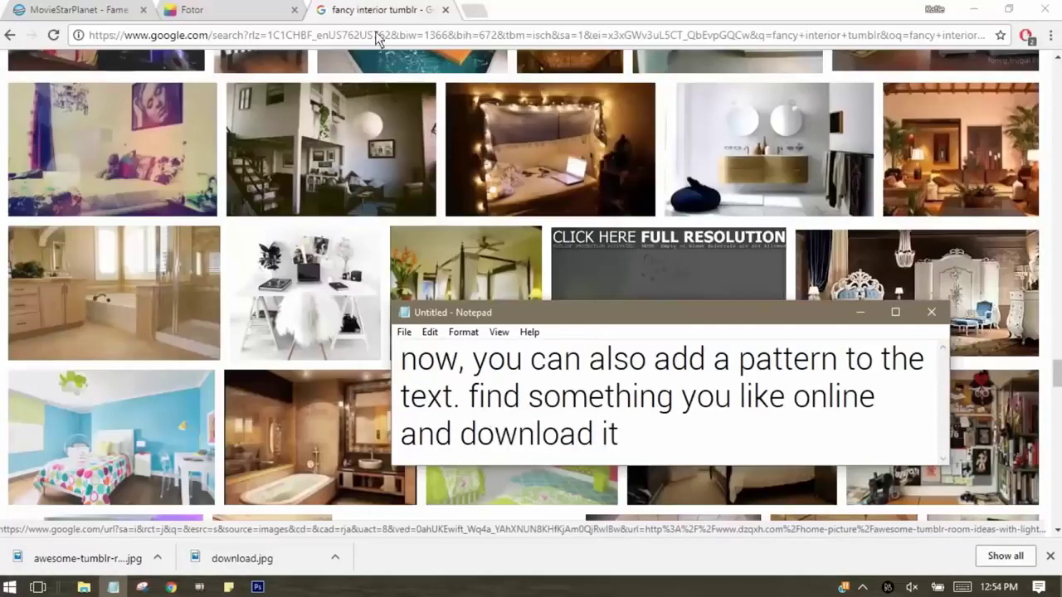
{"action": "left_click", "coordinate": [379, 36]}
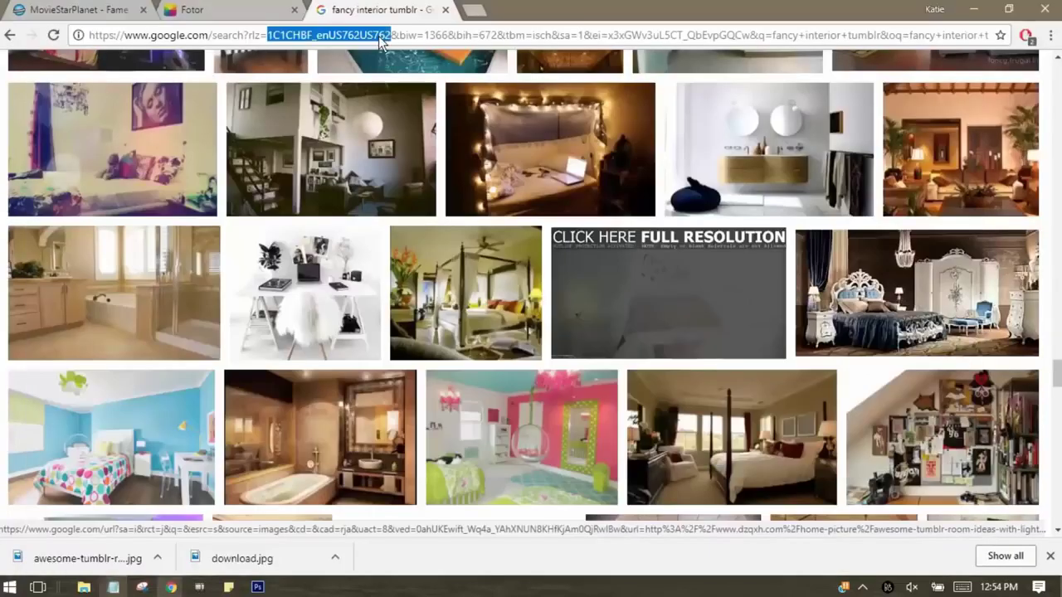
{"action": "type", "text": "patter"}
{"action": "key", "text": "BackSpace"}
{"action": "key", "text": "BackSpace"}
{"action": "key", "text": "BackSpace"}
{"action": "key", "text": "BackSpace"}
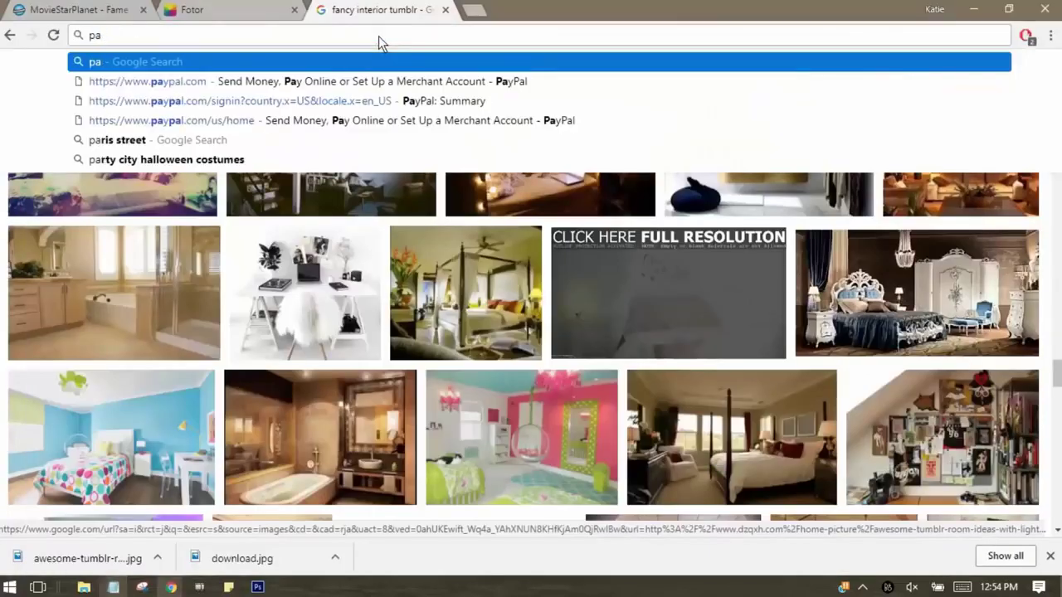
{"action": "type", "text": "tter"}
{"action": "key", "text": "BackSpace"}
{"action": "type", "text": "ns"}
{"action": "key", "text": "Return"}
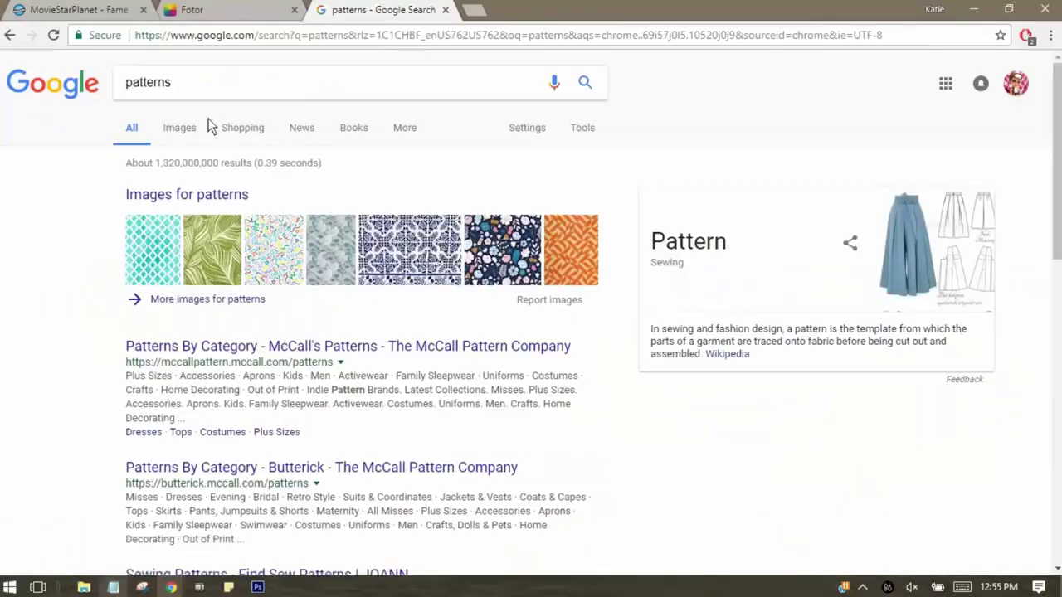
{"action": "left_click", "coordinate": [180, 131]}
{"action": "scroll", "coordinate": [180, 130], "scroll_direction": "down", "scroll_amount": 4}
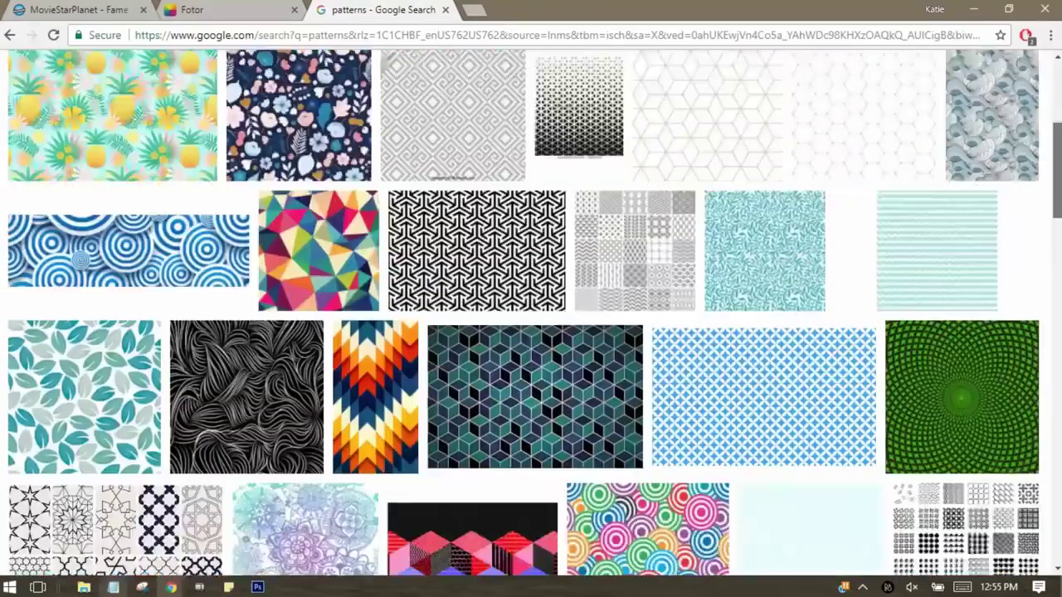
{"action": "scroll", "coordinate": [179, 130], "scroll_direction": "down", "scroll_amount": 5}
{"action": "scroll", "coordinate": [176, 306], "scroll_direction": "down", "scroll_amount": 2}
{"action": "scroll", "coordinate": [176, 305], "scroll_direction": "down", "scroll_amount": 5}
{"action": "scroll", "coordinate": [176, 306], "scroll_direction": "down", "scroll_amount": 4}
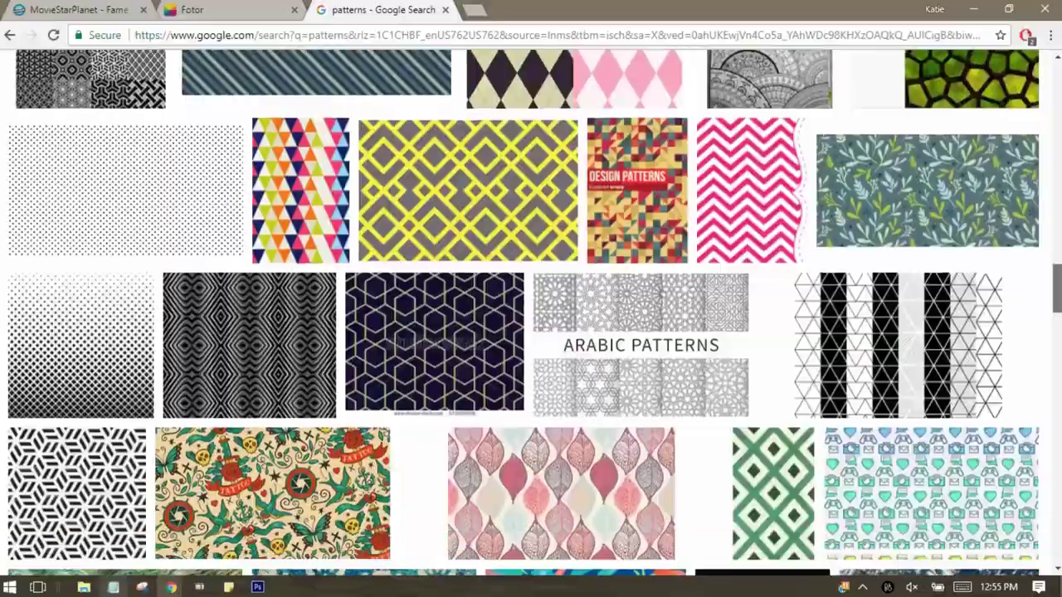
{"action": "scroll", "coordinate": [176, 305], "scroll_direction": "down", "scroll_amount": 3}
{"action": "scroll", "coordinate": [531, 315], "scroll_direction": "down", "scroll_amount": 4}
{"action": "scroll", "coordinate": [531, 315], "scroll_direction": "down", "scroll_amount": 4}
{"action": "scroll", "coordinate": [531, 316], "scroll_direction": "down", "scroll_amount": 4}
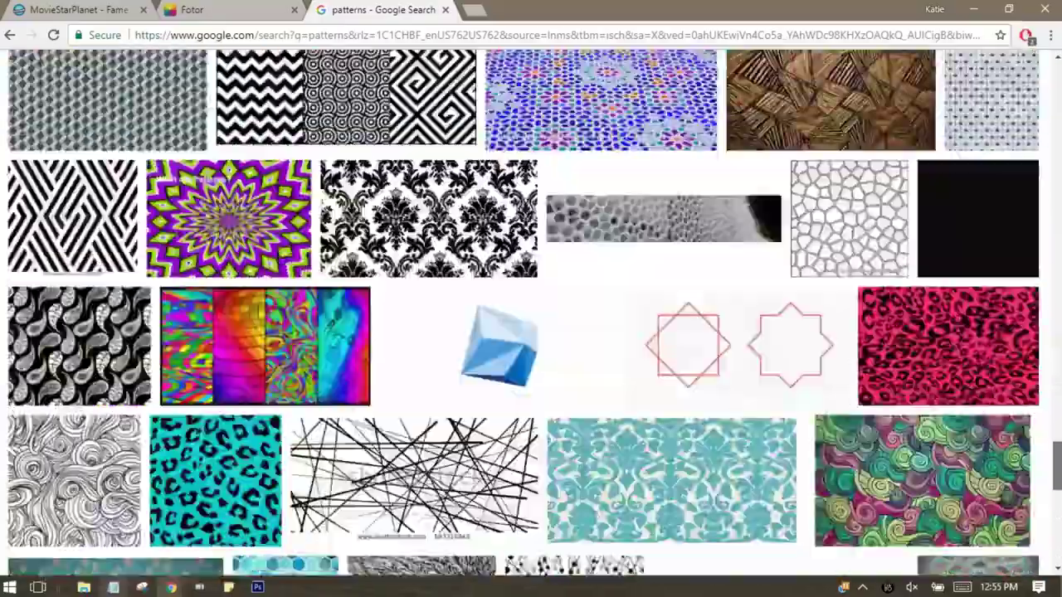
{"action": "scroll", "coordinate": [531, 316], "scroll_direction": "down", "scroll_amount": 4}
{"action": "scroll", "coordinate": [265, 380], "scroll_direction": "down", "scroll_amount": 4}
{"action": "scroll", "coordinate": [265, 380], "scroll_direction": "down", "scroll_amount": 3}
{"action": "scroll", "coordinate": [265, 380], "scroll_direction": "down", "scroll_amount": 3}
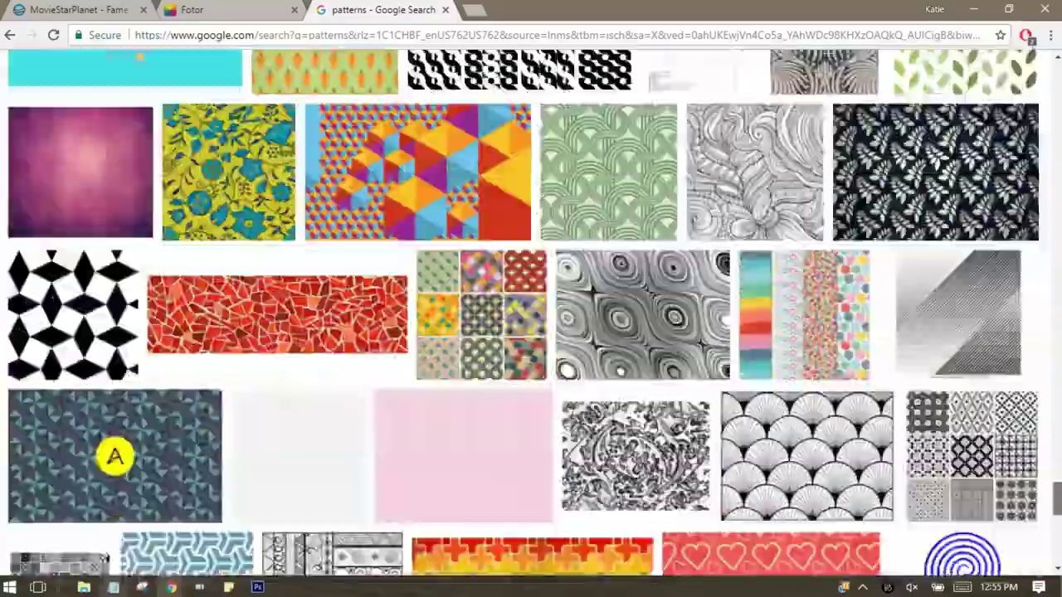
{"action": "scroll", "coordinate": [266, 380], "scroll_direction": "down", "scroll_amount": 3}
{"action": "scroll", "coordinate": [265, 380], "scroll_direction": "down", "scroll_amount": 4}
{"action": "scroll", "coordinate": [265, 380], "scroll_direction": "down", "scroll_amount": 4}
{"action": "scroll", "coordinate": [265, 380], "scroll_direction": "down", "scroll_amount": 4}
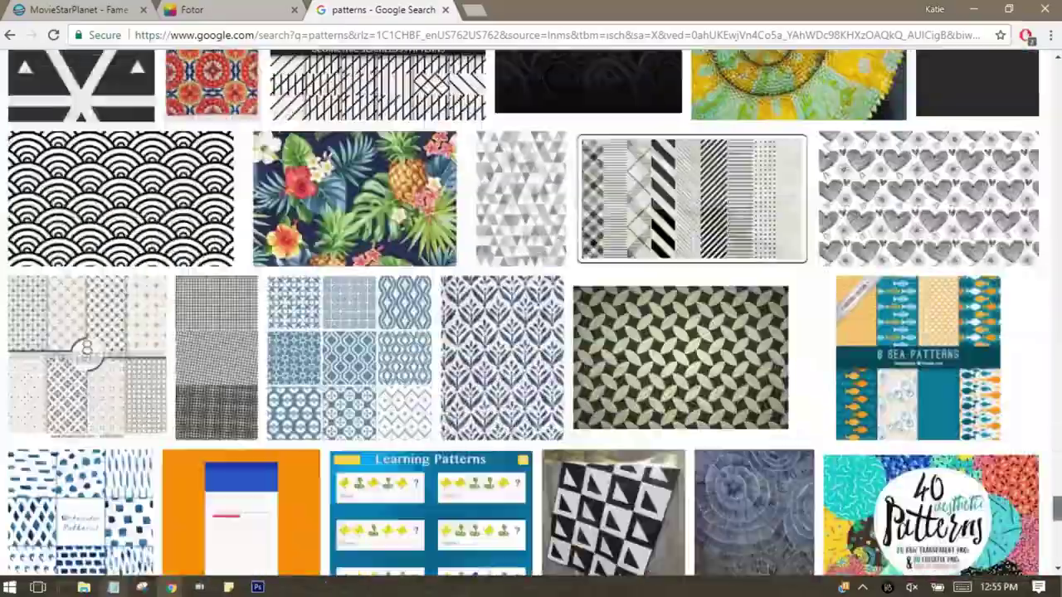
{"action": "scroll", "coordinate": [266, 380], "scroll_direction": "down", "scroll_amount": 3}
{"action": "left_click", "coordinate": [523, 496]}
{"action": "scroll", "coordinate": [522, 497], "scroll_direction": "down", "scroll_amount": 3}
{"action": "scroll", "coordinate": [522, 496], "scroll_direction": "down", "scroll_amount": 4}
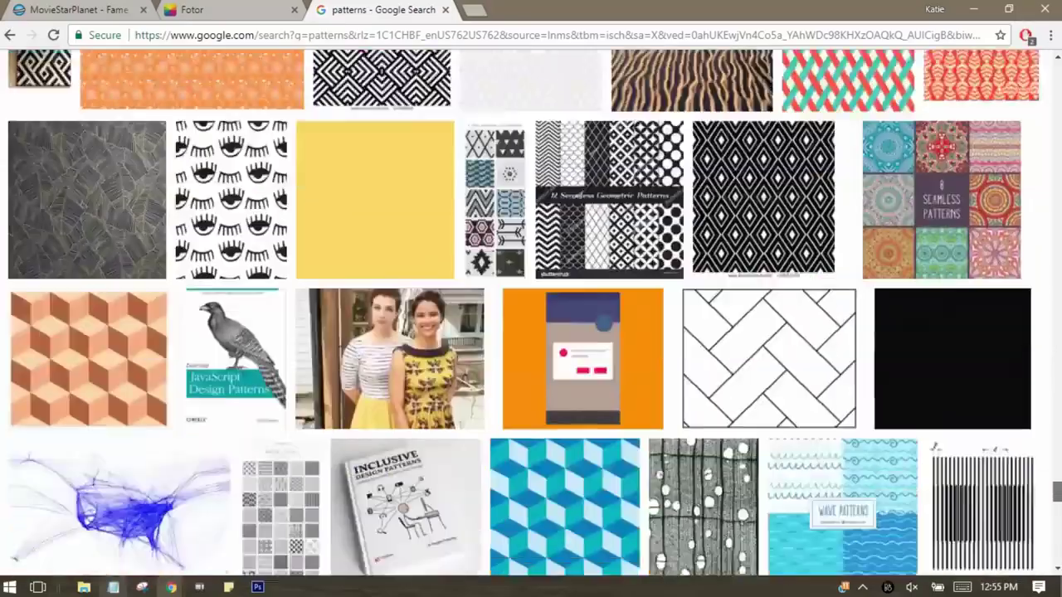
{"action": "scroll", "coordinate": [522, 496], "scroll_direction": "down", "scroll_amount": 4}
Refine the image search to 'shimmer texture', noting 'NOT WHAT' in Notepad
{"action": "key", "text": "Home"}
{"action": "type", "text": "shimmer"}
{"action": "key", "text": "Return"}
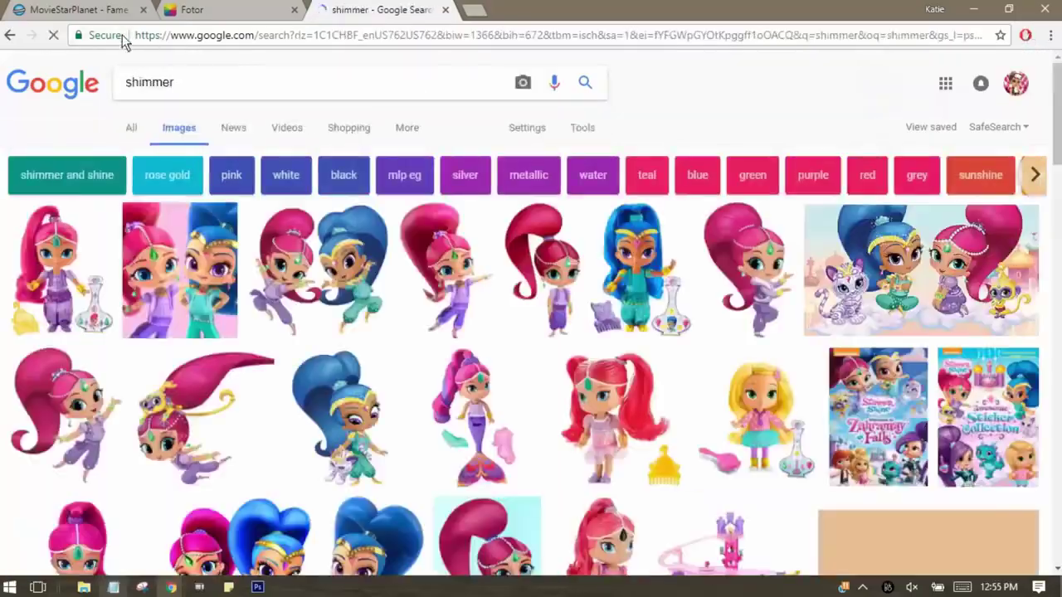
{"action": "left_click", "coordinate": [113, 587]}
{"action": "key", "text": "ctrl+a"}
{"action": "type", "text": "NOT WHAT"}
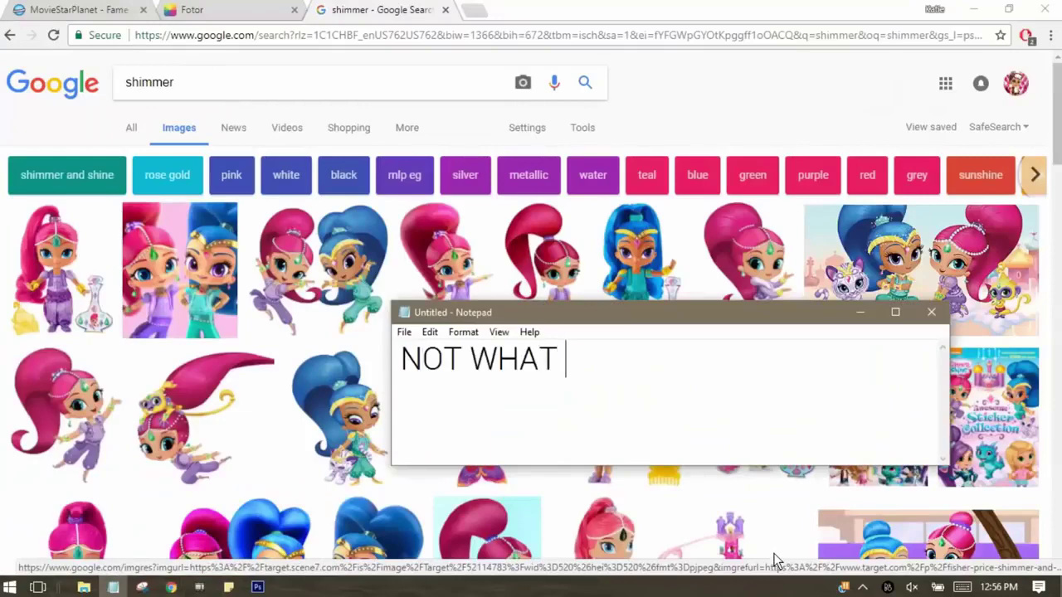
{"action": "left_click", "coordinate": [357, 91]}
{"action": "type", "text": "textue"}
{"action": "key", "text": "Return"}
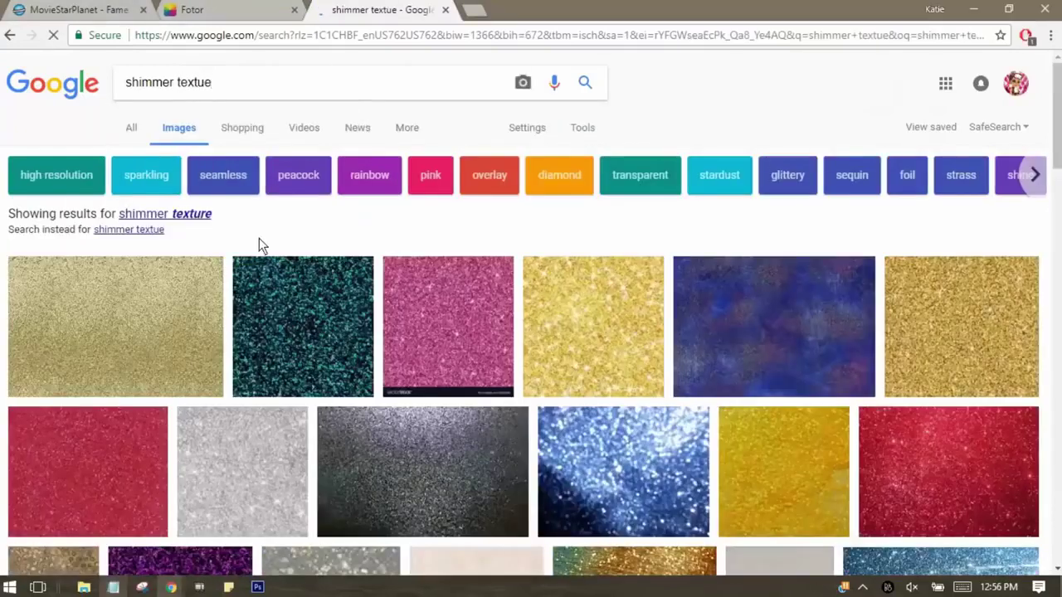
Preview the beige glitter shimmer texture and save a copy with Save image as
{"action": "scroll", "coordinate": [200, 411], "scroll_direction": "down", "scroll_amount": 3}
{"action": "scroll", "coordinate": [200, 410], "scroll_direction": "down", "scroll_amount": 2}
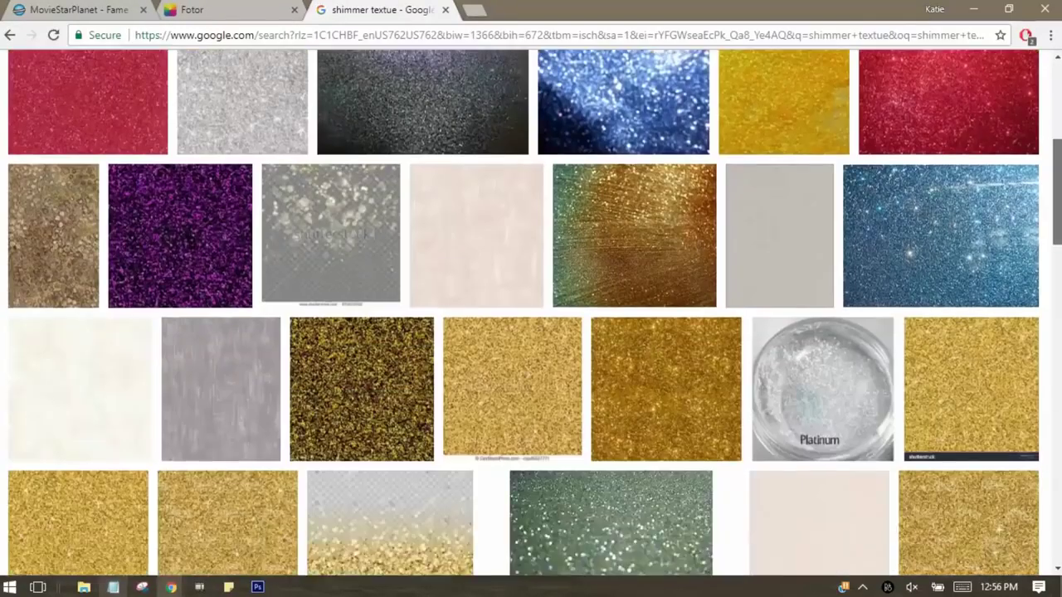
{"action": "scroll", "coordinate": [200, 411], "scroll_direction": "down", "scroll_amount": 3}
{"action": "scroll", "coordinate": [531, 332], "scroll_direction": "down", "scroll_amount": 2}
{"action": "scroll", "coordinate": [531, 332], "scroll_direction": "down", "scroll_amount": 2}
{"action": "scroll", "coordinate": [531, 332], "scroll_direction": "down", "scroll_amount": 4}
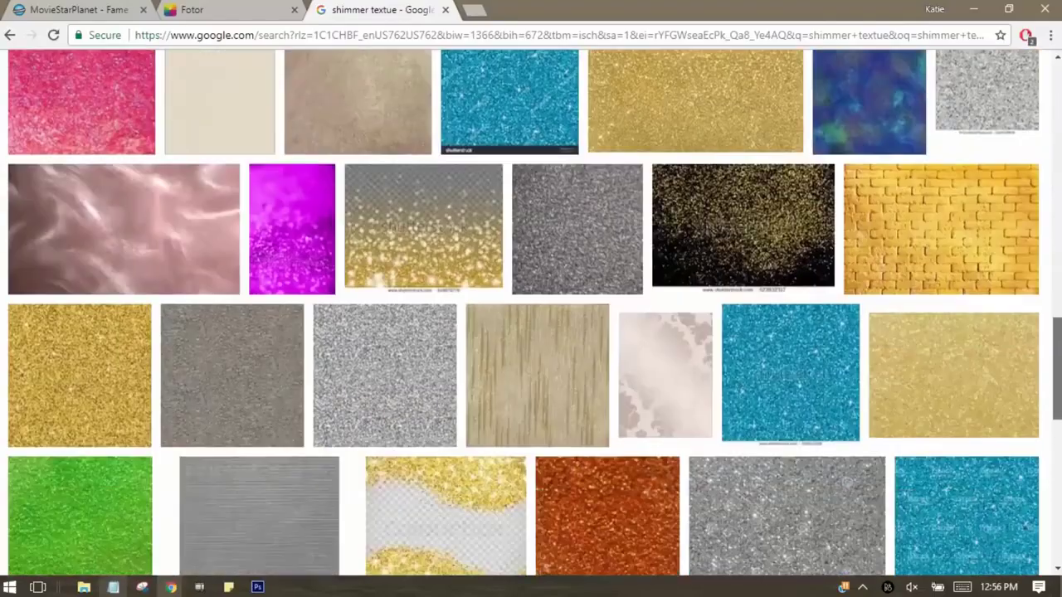
{"action": "scroll", "coordinate": [531, 332], "scroll_direction": "down", "scroll_amount": 2}
{"action": "scroll", "coordinate": [1059, 451], "scroll_direction": "down", "scroll_amount": 3}
{"action": "scroll", "coordinate": [1060, 450], "scroll_direction": "down", "scroll_amount": 5}
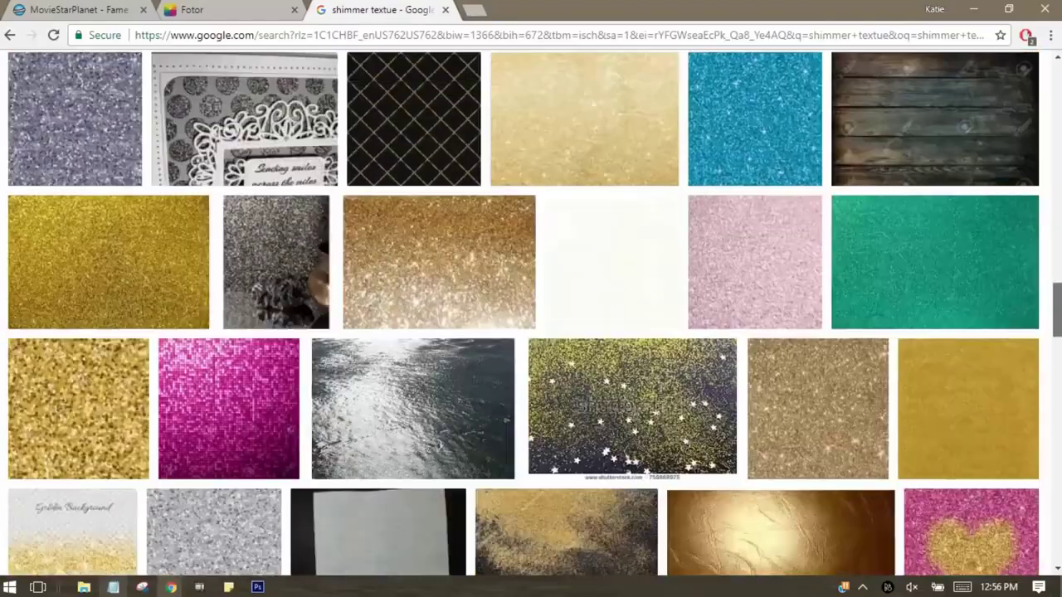
{"action": "scroll", "coordinate": [604, 211], "scroll_direction": "up", "scroll_amount": 1}
{"action": "left_click", "coordinate": [604, 211]}
{"action": "right_click", "coordinate": [390, 361]}
{"action": "left_click", "coordinate": [469, 246]}
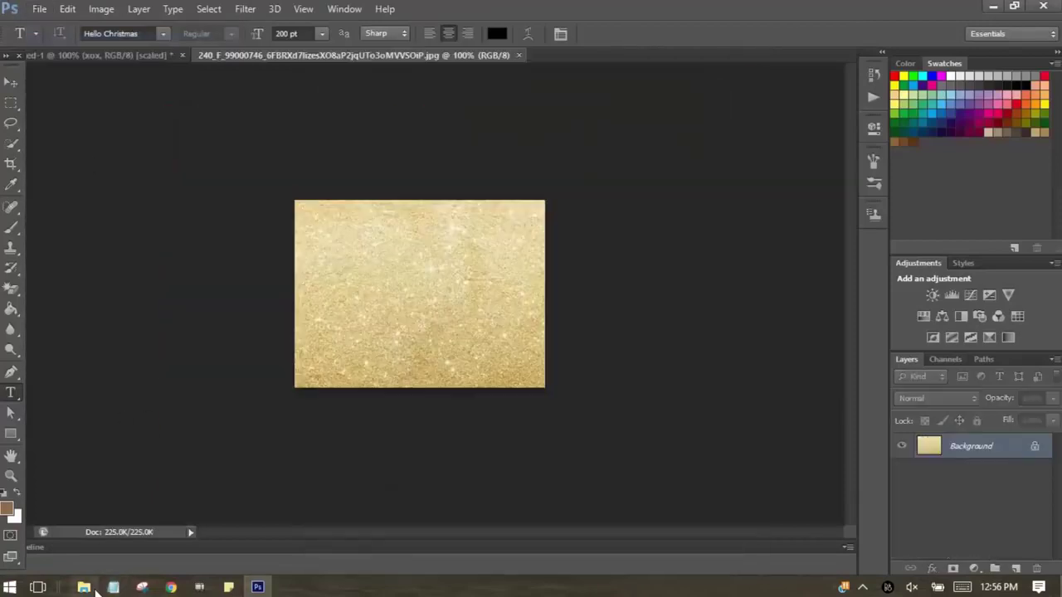
Define the gold glitter image as a new pattern via Edit > Define Pattern
{"action": "left_click", "coordinate": [113, 587]}
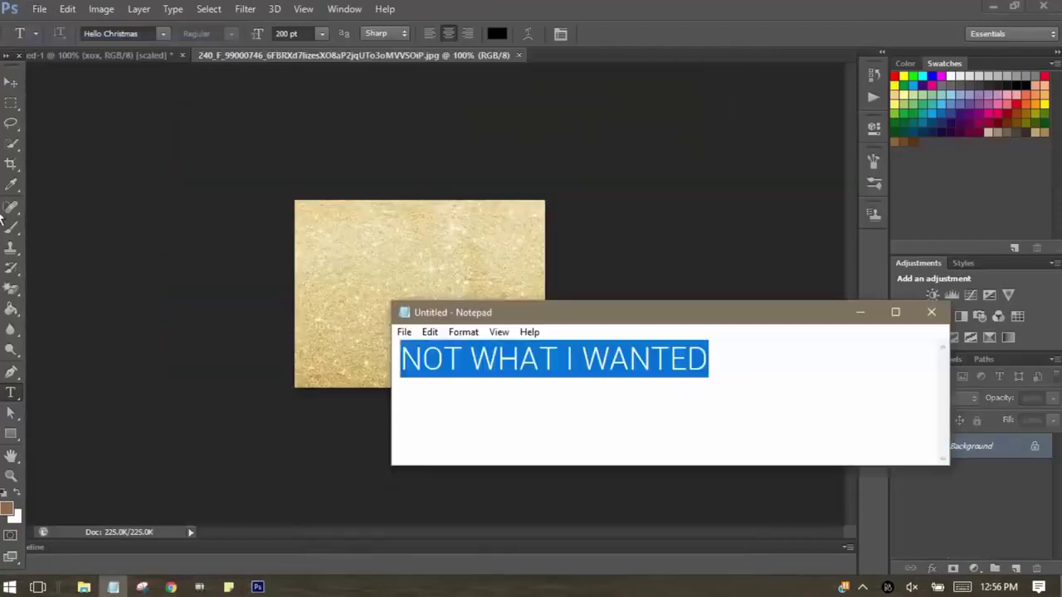
{"action": "type", "text": "go to edit and then add as pattern"}
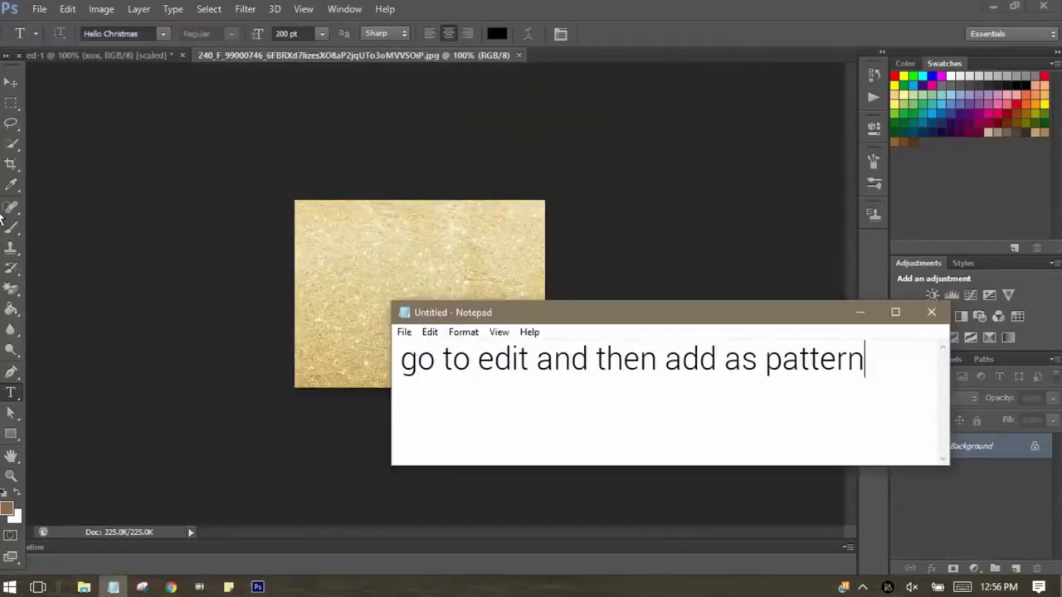
{"action": "left_click", "coordinate": [133, 374]}
{"action": "type", "text": "or define "}
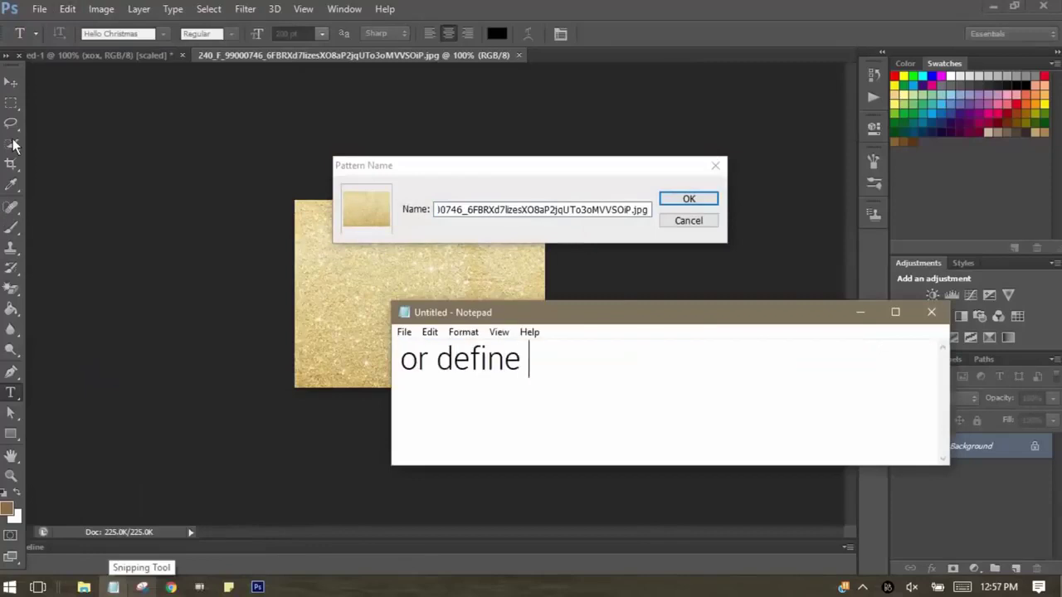
{"action": "type", "text": "pattern"}
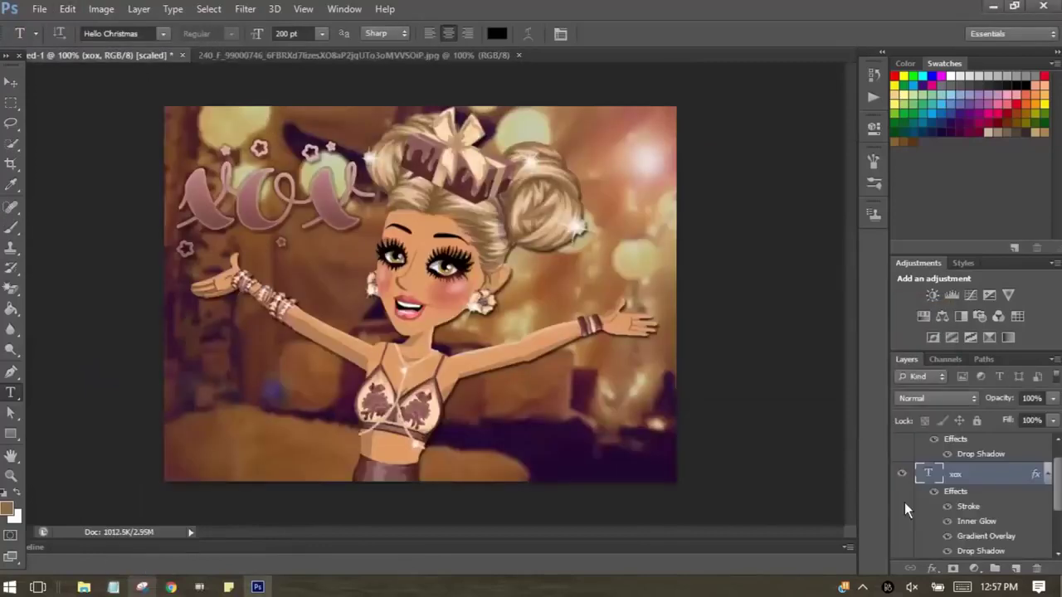
Add a Pattern Overlay using the gold glitter pattern to the xox layer
{"action": "right_click", "coordinate": [905, 504]}
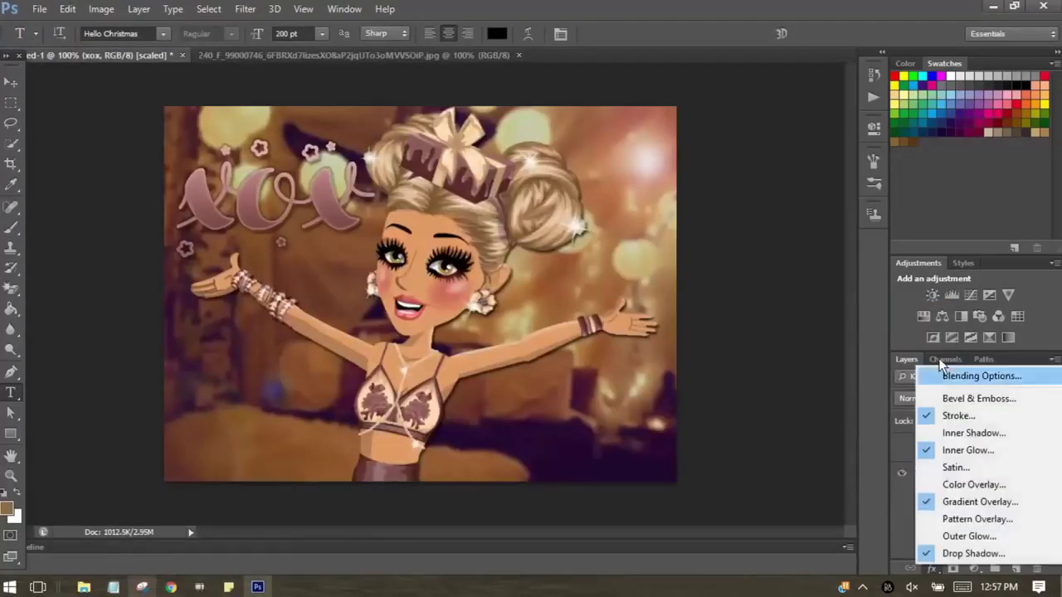
{"action": "left_click", "coordinate": [946, 374]}
{"action": "left_click", "coordinate": [677, 340]}
{"action": "left_click", "coordinate": [655, 358]}
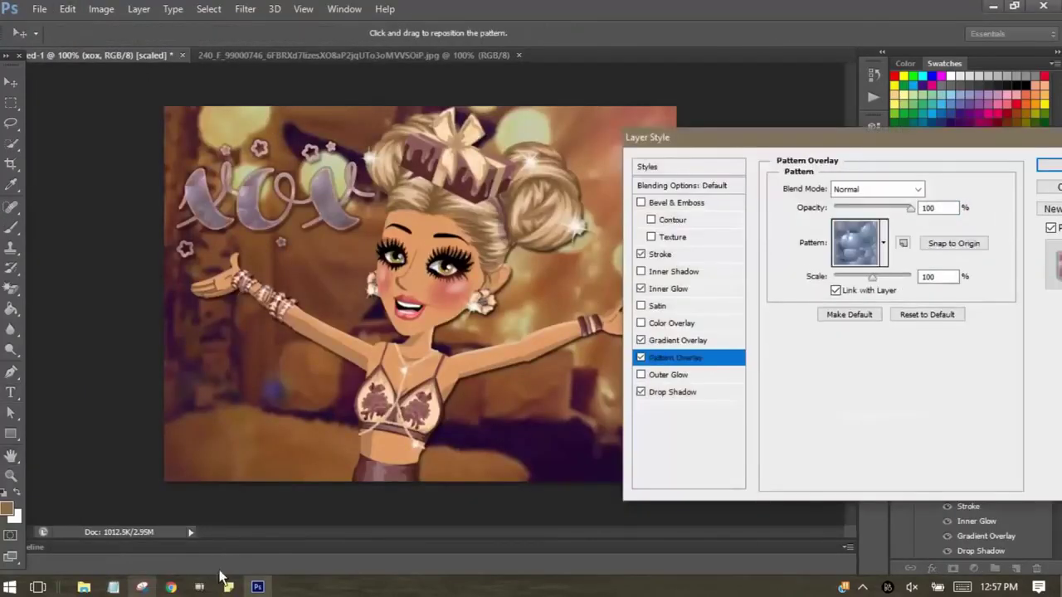
{"action": "key", "text": "alt+Tab"}
{"action": "type", "text": "now it wi"}
{"action": "type", "text": " here"}
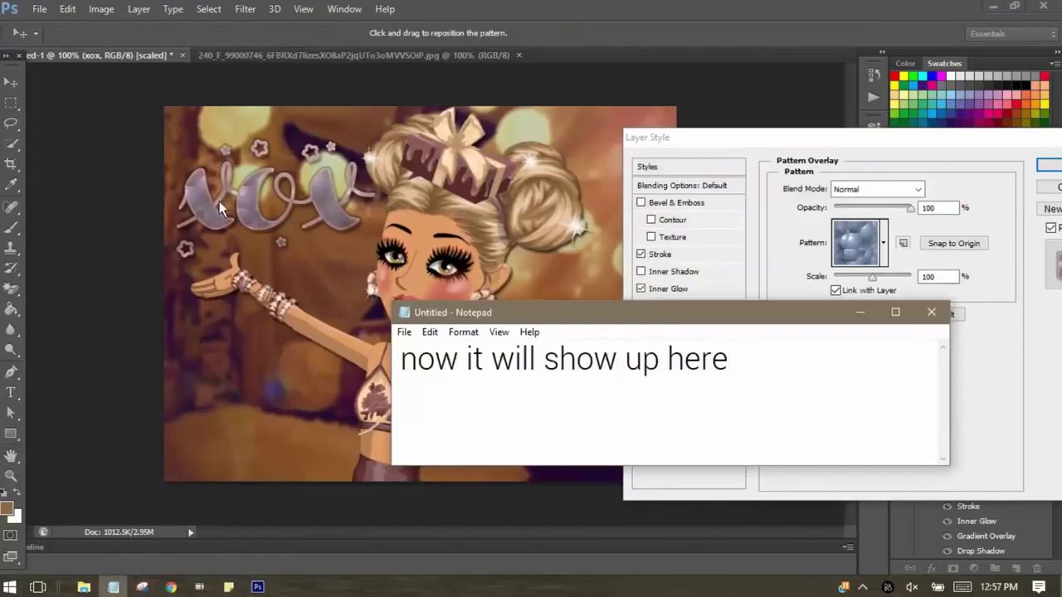
{"action": "key", "text": "alt+Tab"}
{"action": "left_click", "coordinate": [883, 242]}
{"action": "left_click", "coordinate": [882, 315]}
{"action": "left_click", "coordinate": [845, 402]}
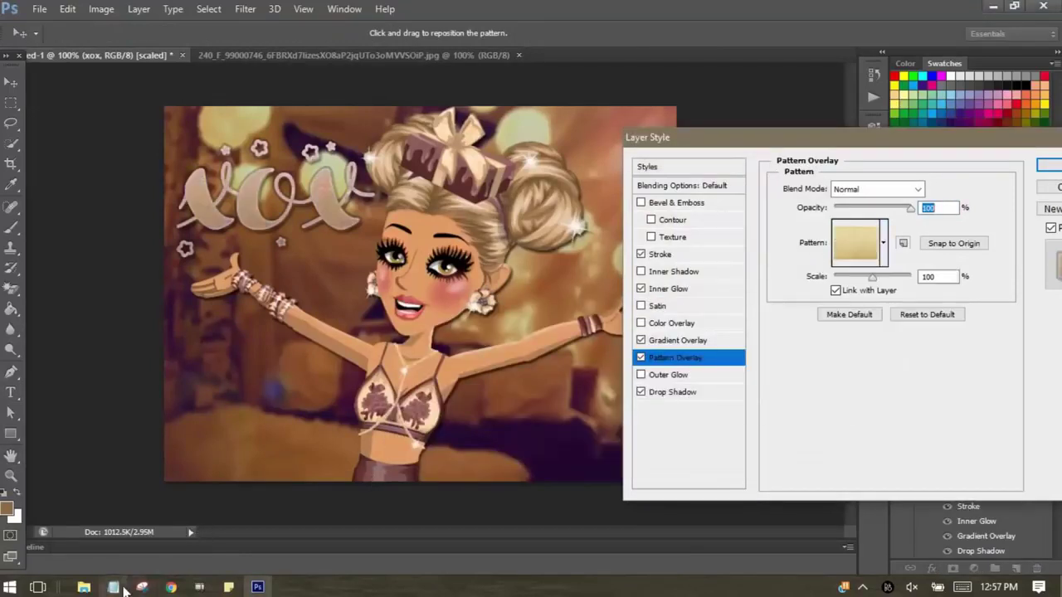
Lower the xox Gradient Overlay opacity to 55% and apply the layer effects
{"action": "key", "text": "alt+Tab"}
{"action": "key", "text": "ctrl+a"}
{"action": "key", "text": "BackSpace"}
{"action": "type", "text": "like that!"}
{"action": "key", "text": "alt+Tab"}
{"action": "left_click", "coordinate": [680, 341]}
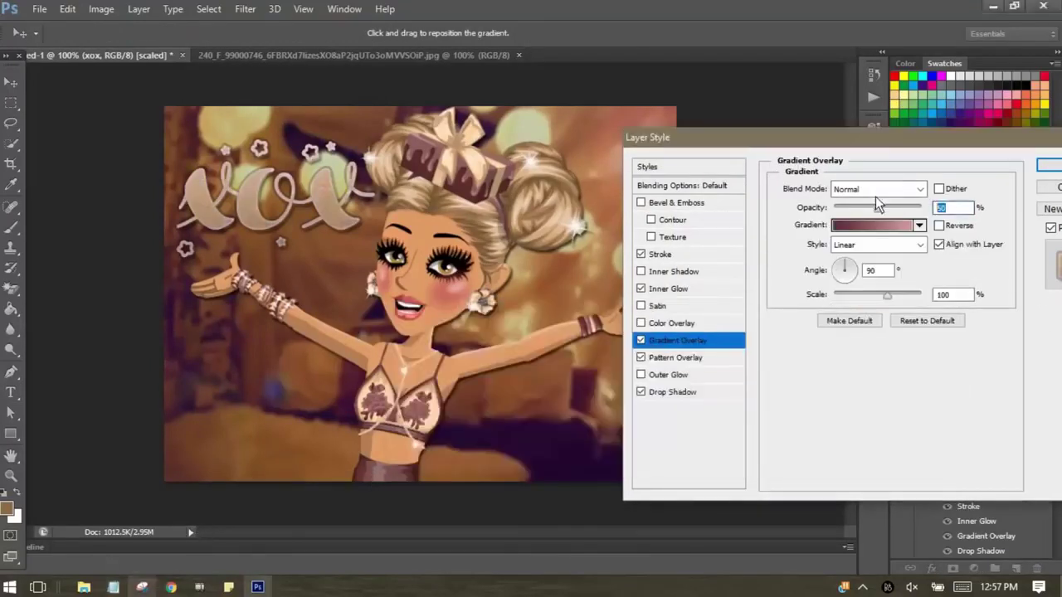
{"action": "left_click_drag", "start_coordinate": [882, 205], "coordinate": [880, 207]}
{"action": "left_click", "coordinate": [1048, 164]}
{"action": "mouse_move", "coordinate": [142, 588]}
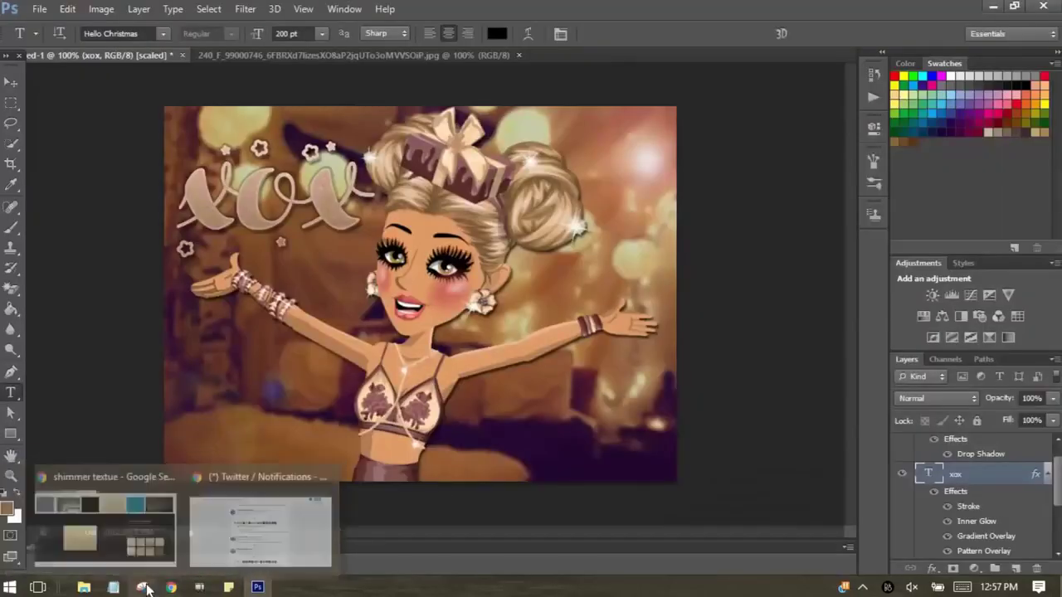
{"action": "left_click", "coordinate": [111, 587]}
{"action": "type", "text": "now let'd"}
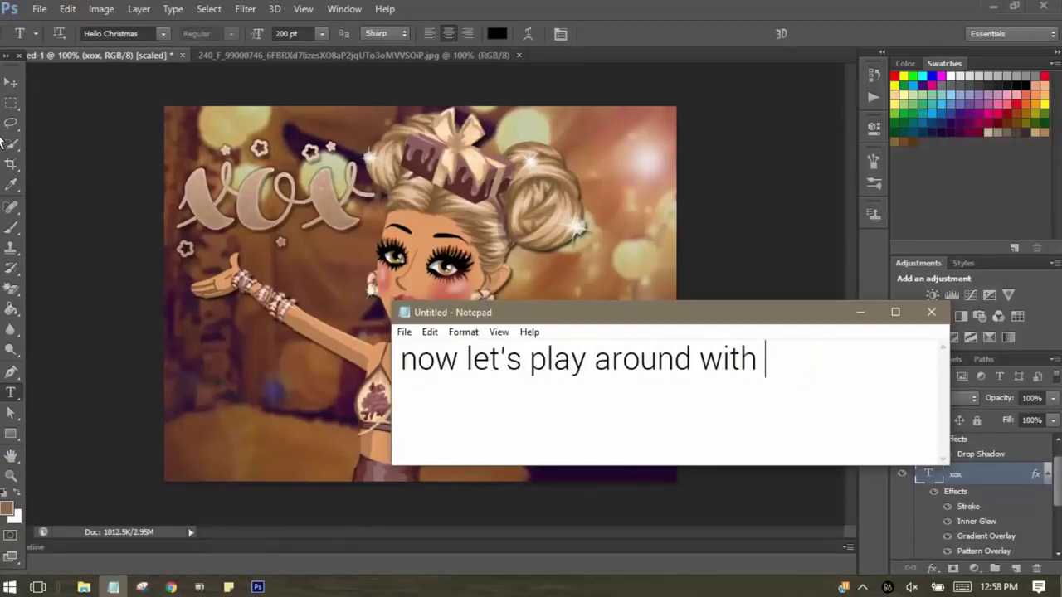
{"action": "key", "text": "ctrl+a"}
{"action": "type", "text": "i"}
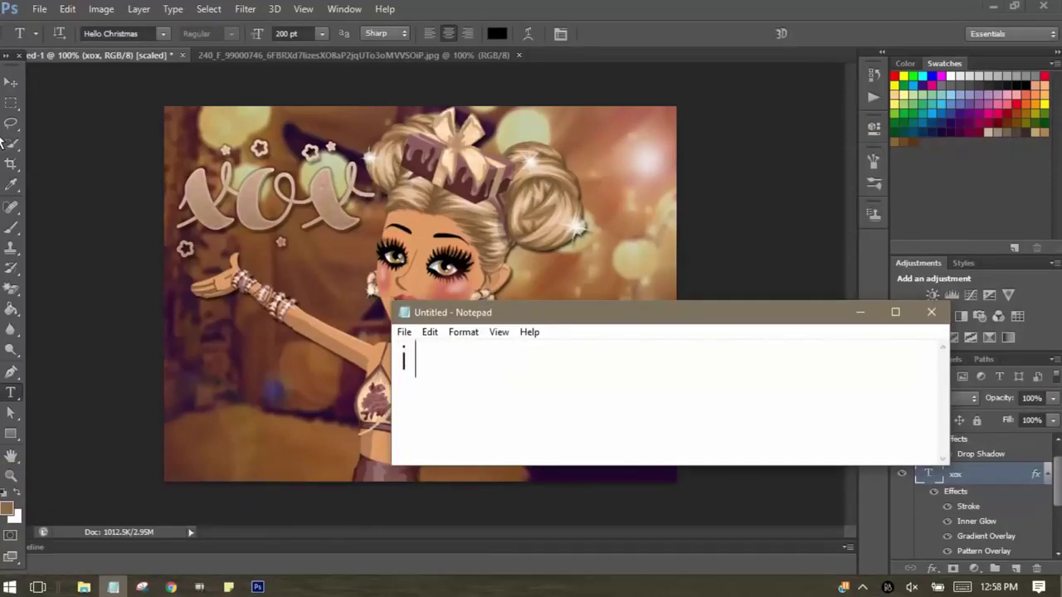
{"action": "type", "text": "lters that much,"}
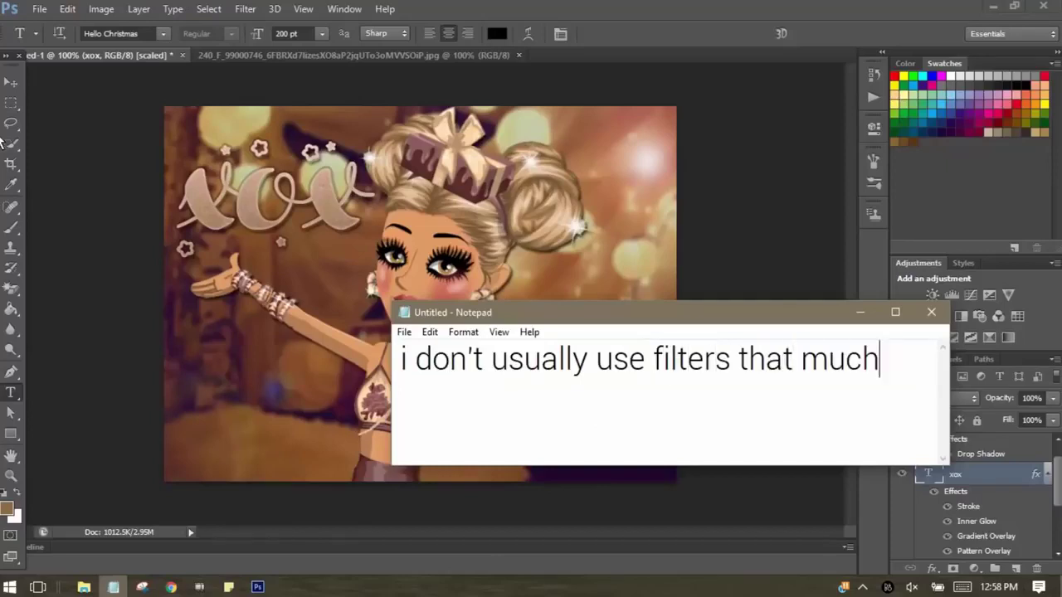
{"action": "left_click", "coordinate": [1026, 548]}
{"action": "scroll", "coordinate": [979, 497], "scroll_direction": "down", "scroll_amount": 2}
{"action": "scroll", "coordinate": [979, 498], "scroll_direction": "up", "scroll_amount": 3}
{"action": "left_click", "coordinate": [979, 446]}
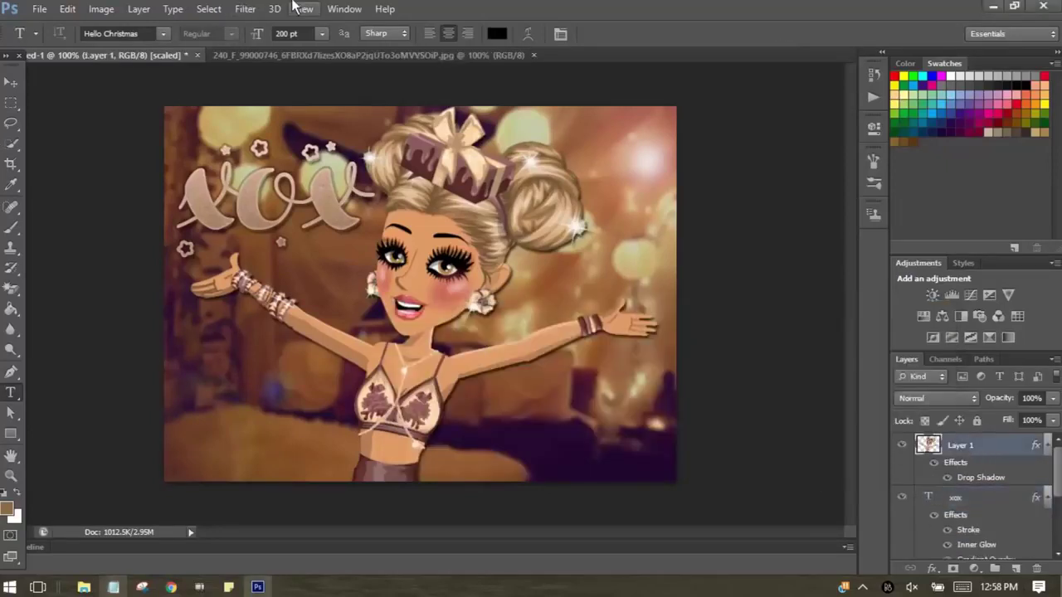
{"action": "left_click", "coordinate": [245, 8]}
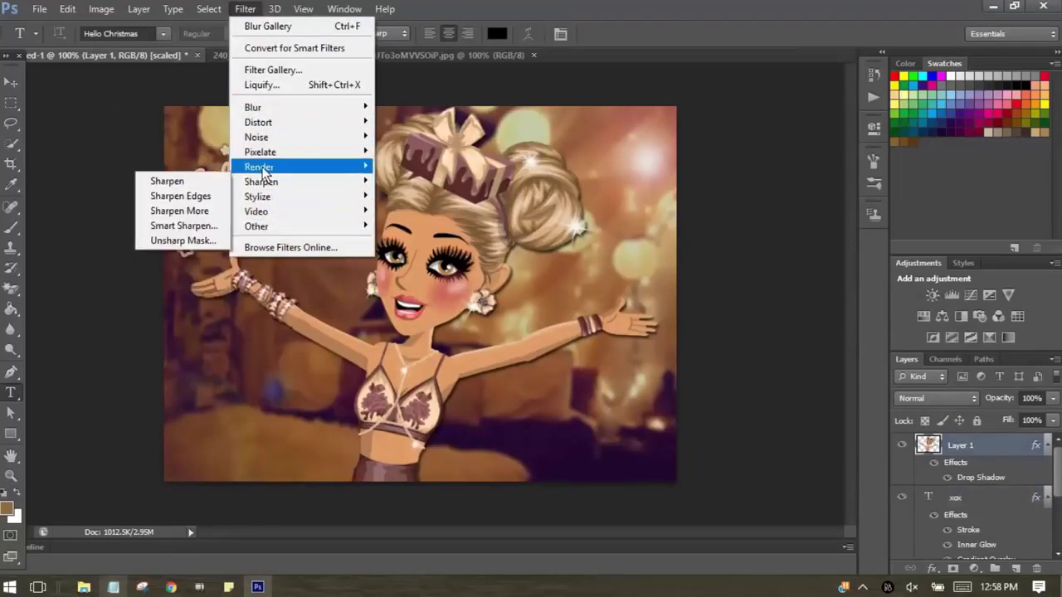
{"action": "mouse_move", "coordinate": [385, 9]}
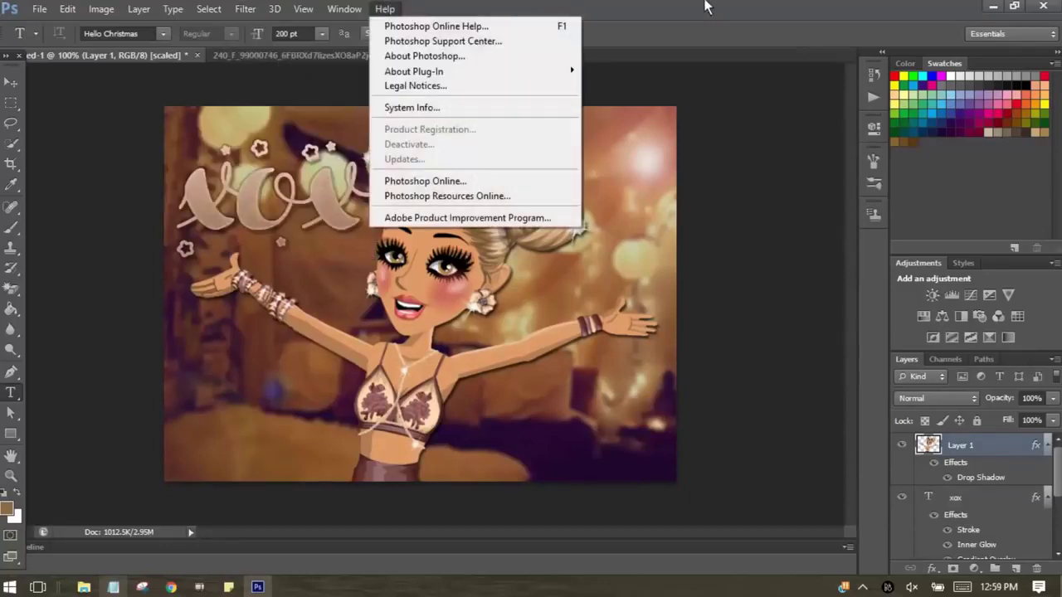
Set the doll's stroke to 25 opacity and reduce its size from 3 to 2 px
{"action": "left_click", "coordinate": [706, 7]}
{"action": "double_click", "coordinate": [1004, 444]}
{"action": "left_click", "coordinate": [659, 254]}
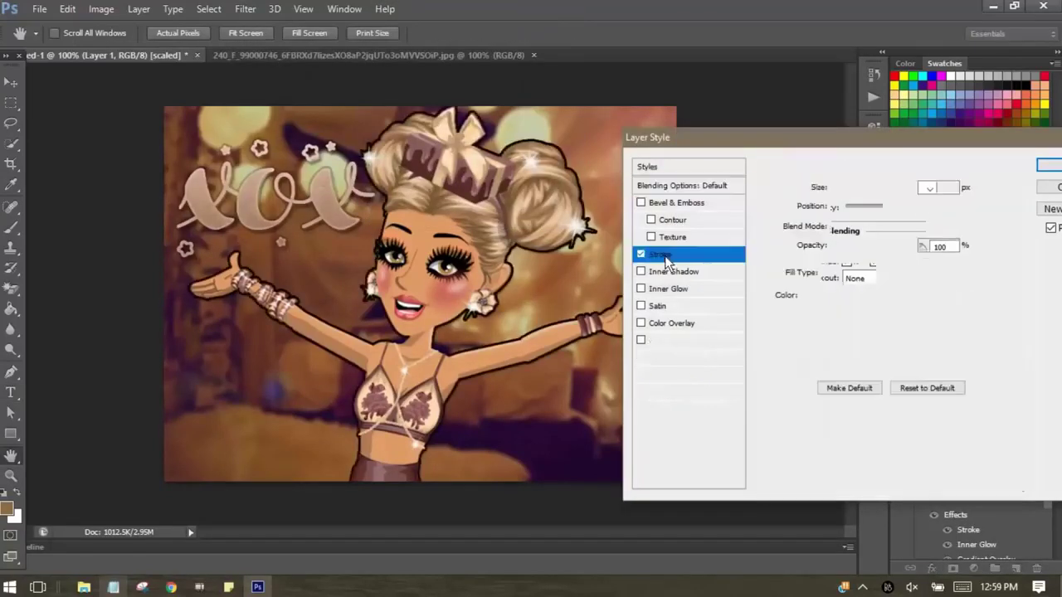
{"action": "double_click", "coordinate": [937, 245]}
{"action": "type", "text": "2"}
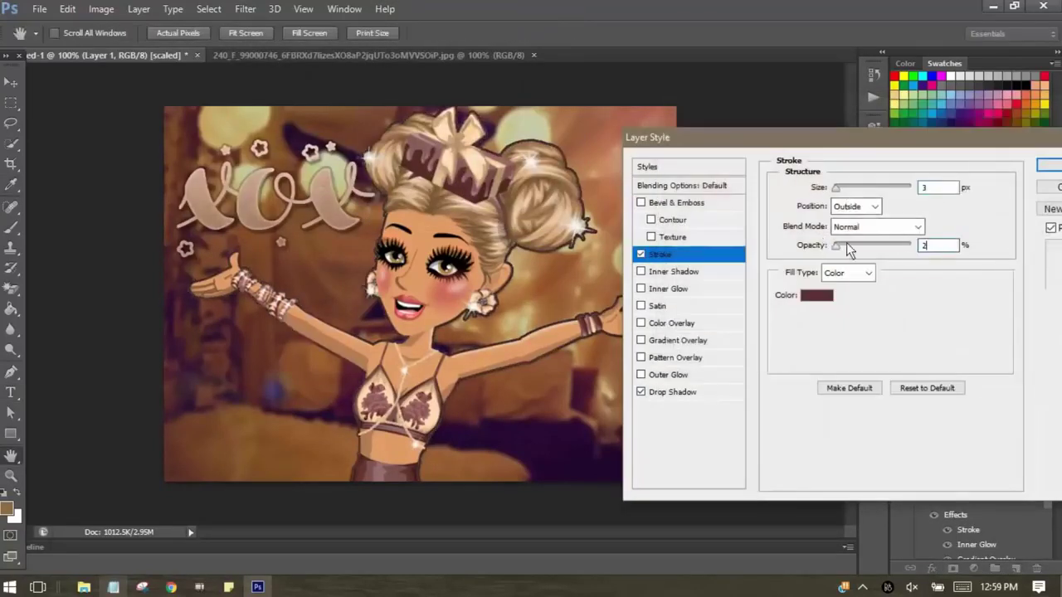
{"action": "type", "text": "5"}
{"action": "left_click", "coordinate": [836, 189]}
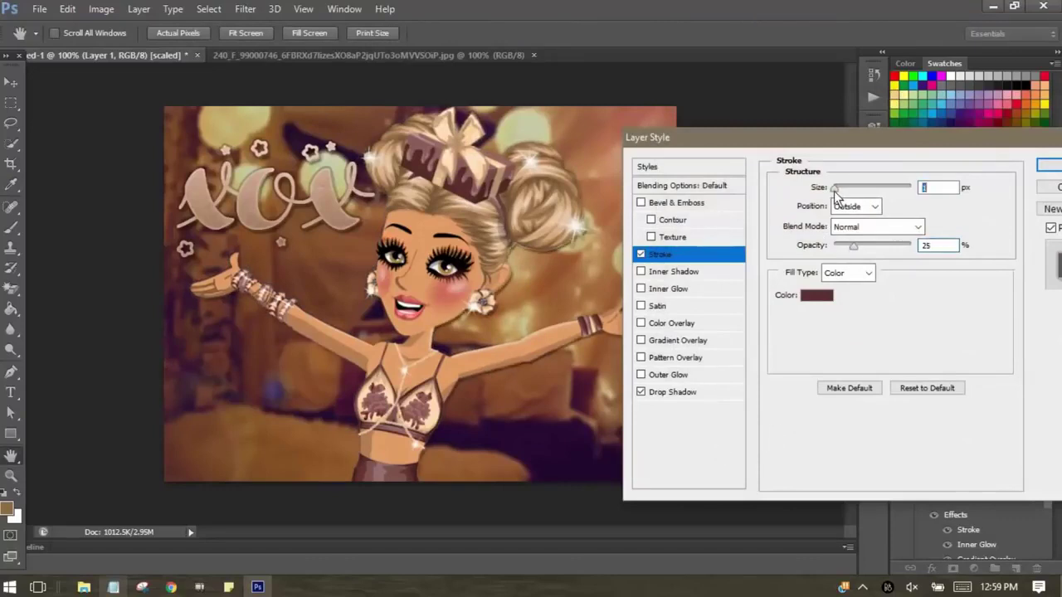
{"action": "left_click_drag", "start_coordinate": [836, 191], "coordinate": [835, 190]}
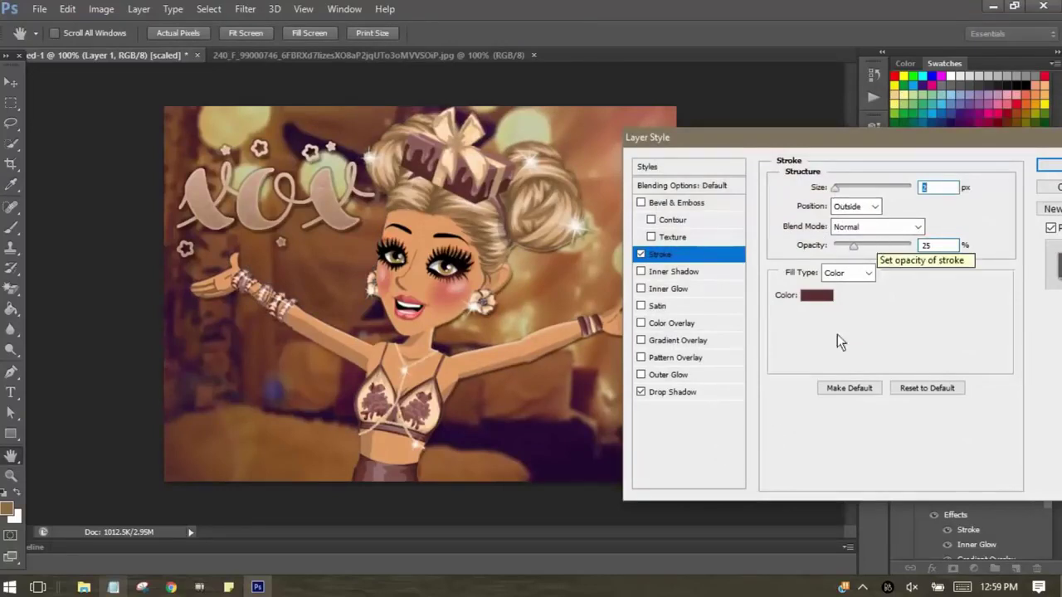
Add a dark brown Color Overlay sampled from the image at 15% opacity to the doll
{"action": "left_click", "coordinate": [644, 323]}
{"action": "left_click_drag", "start_coordinate": [910, 209], "coordinate": [842, 214]}
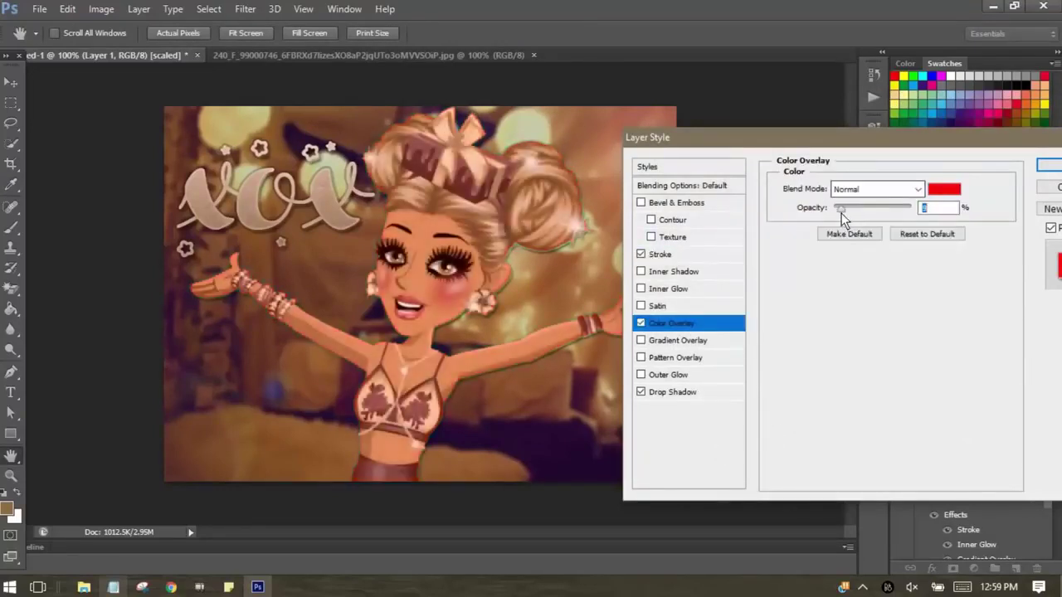
{"action": "left_click", "coordinate": [944, 190]}
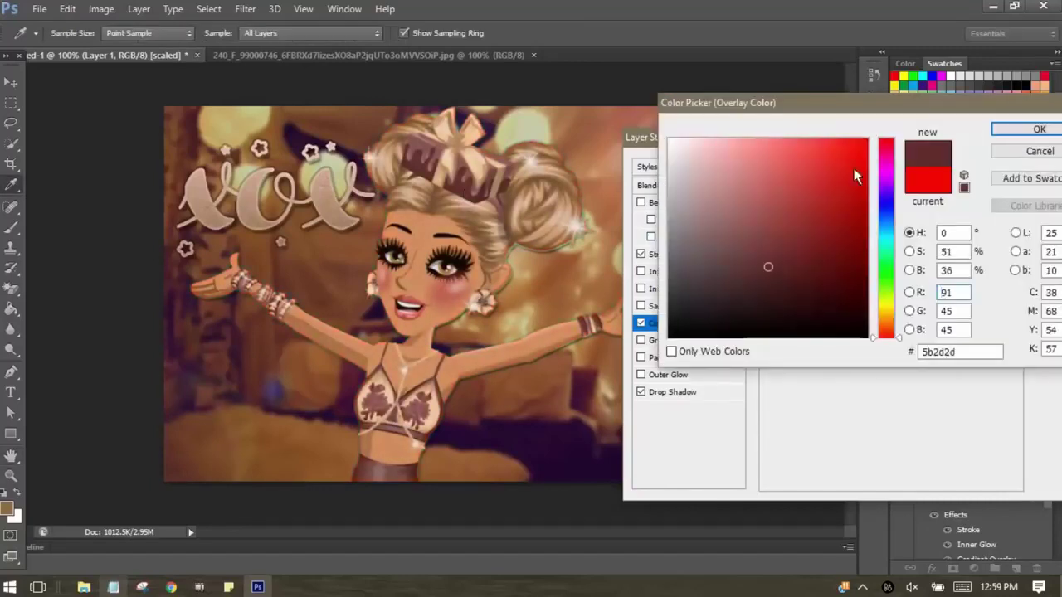
{"action": "key", "text": "Escape"}
{"action": "left_click", "coordinate": [944, 189]}
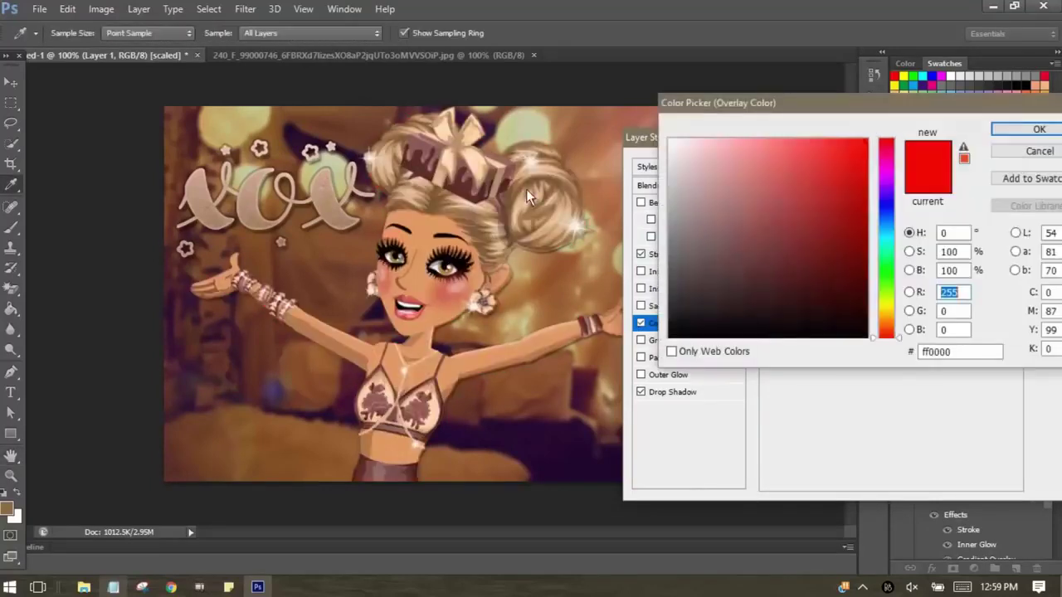
{"action": "left_click", "coordinate": [465, 198]}
{"action": "key", "text": "Return"}
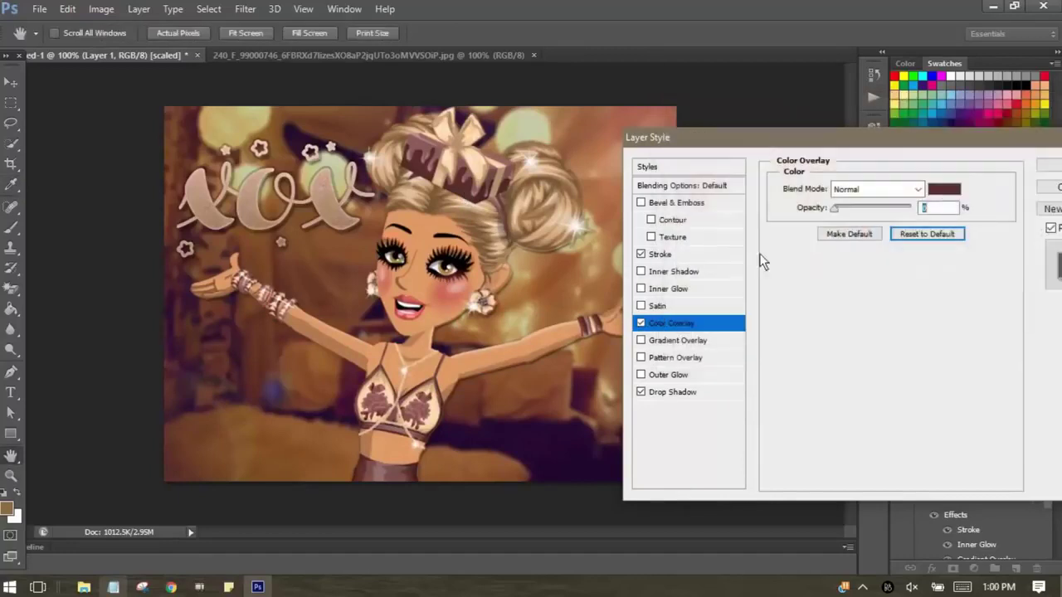
{"action": "left_click_drag", "start_coordinate": [833, 210], "coordinate": [846, 209]}
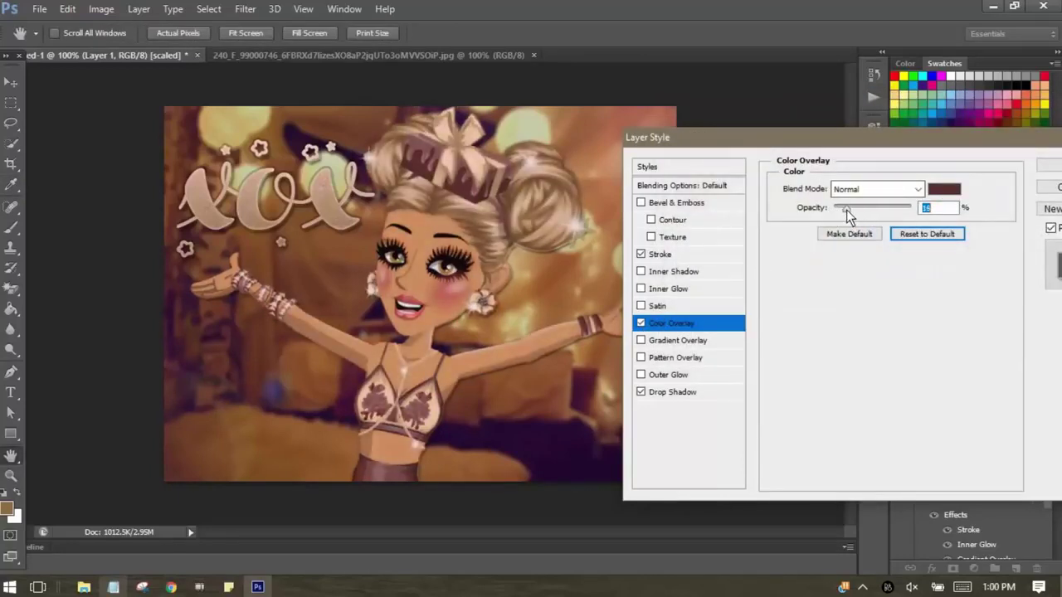
{"action": "left_click_drag", "start_coordinate": [971, 138], "coordinate": [752, 137]}
{"action": "left_click", "coordinate": [832, 177]}
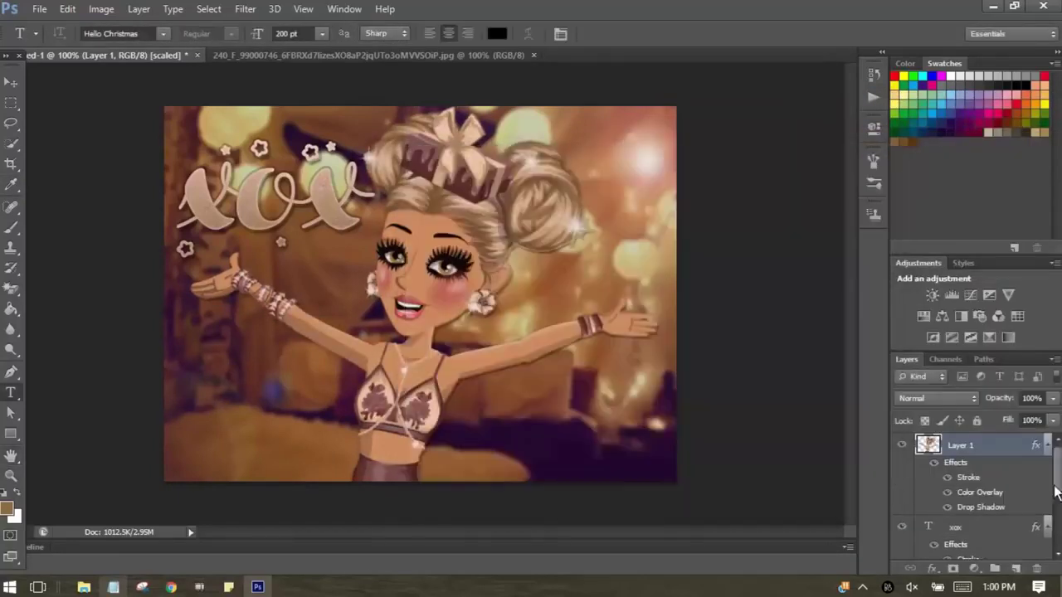
{"action": "scroll", "coordinate": [970, 465], "scroll_direction": "down", "scroll_amount": 2}
Change the xox Gradient Overlay's left colour stop to dark reddish-brown #5b2d2d
{"action": "right_click", "coordinate": [970, 466]}
{"action": "left_click", "coordinate": [981, 381]}
{"action": "left_click", "coordinate": [448, 339]}
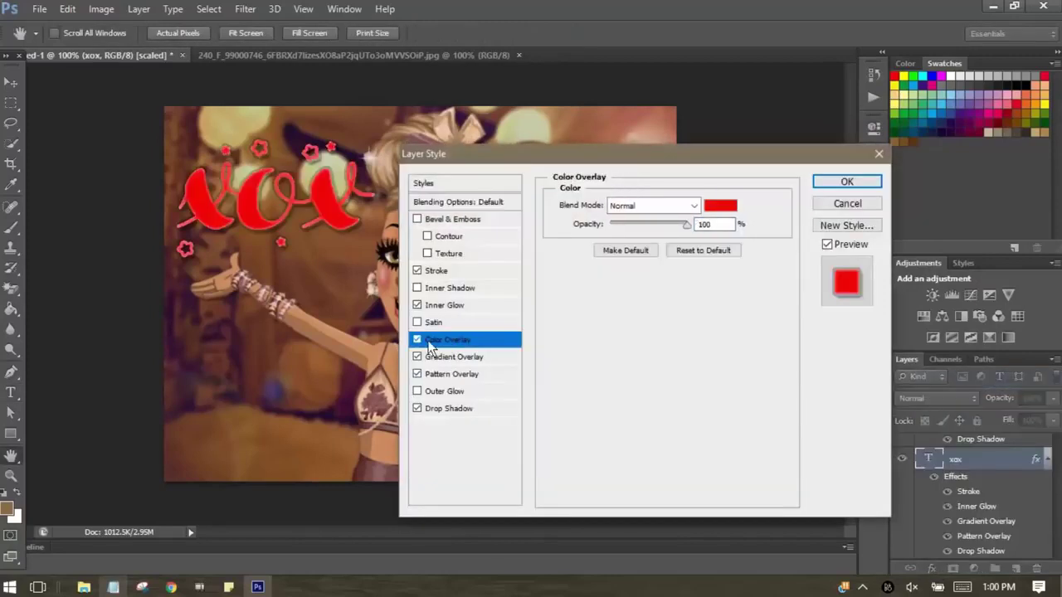
{"action": "left_click", "coordinate": [418, 339]}
{"action": "left_click", "coordinate": [452, 357]}
{"action": "left_click", "coordinate": [648, 242]}
{"action": "left_click", "coordinate": [1006, 227]}
{"action": "left_click_drag", "start_coordinate": [679, 154], "coordinate": [733, 192]}
{"action": "left_click", "coordinate": [701, 280]}
{"action": "left_click", "coordinate": [723, 462]}
{"action": "double_click", "coordinate": [724, 462]}
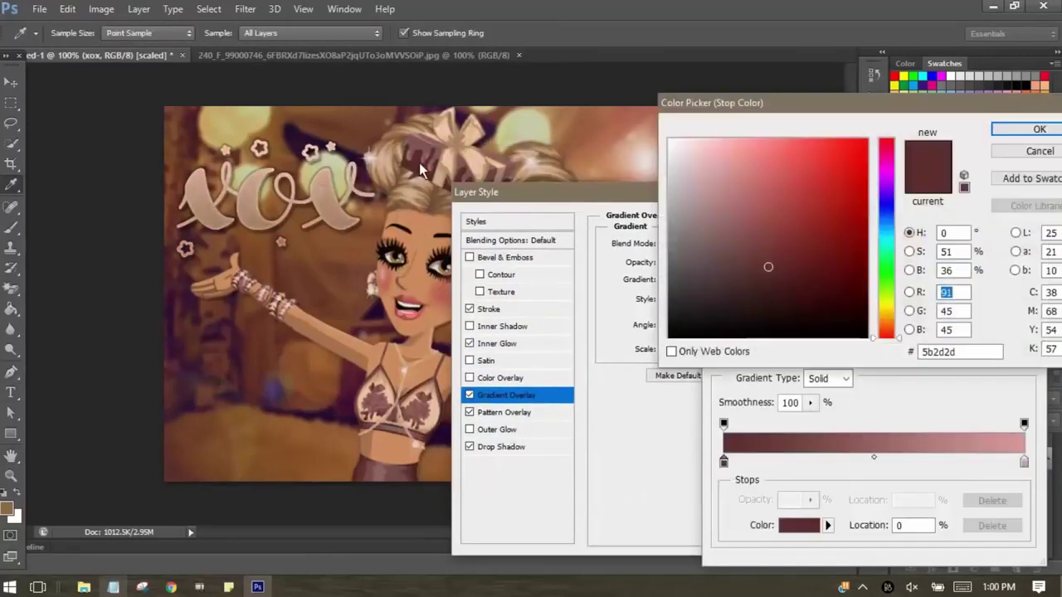
{"action": "left_click", "coordinate": [1040, 129]}
{"action": "left_click", "coordinate": [1006, 227]}
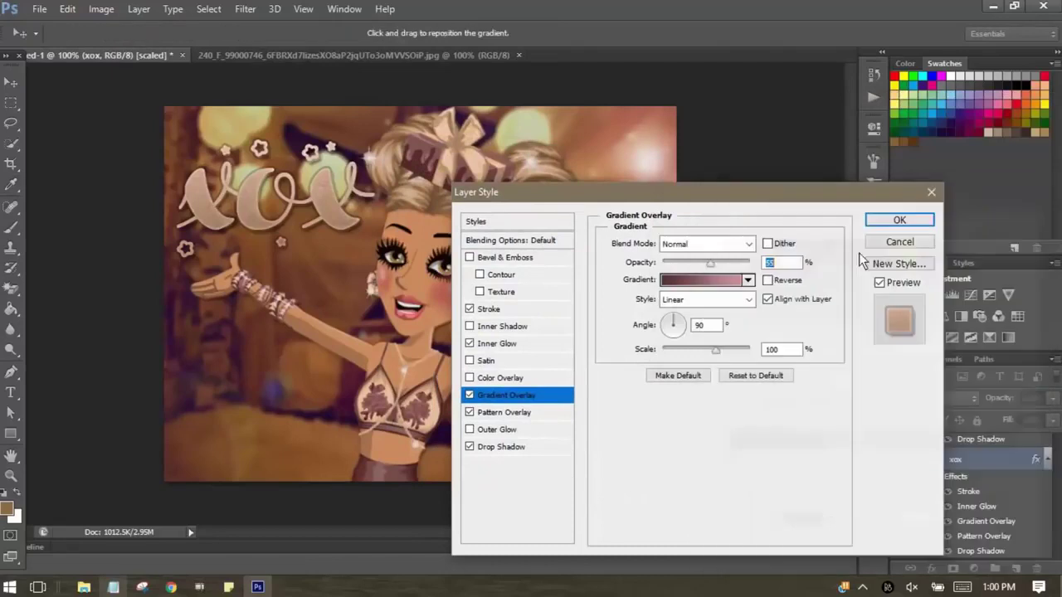
Try a dark red Color Overlay on xox, turn it back off, and apply the effects
{"action": "left_click", "coordinate": [470, 377]}
{"action": "left_click", "coordinate": [774, 243]}
{"action": "left_click", "coordinate": [420, 163]}
{"action": "left_click", "coordinate": [1040, 129]}
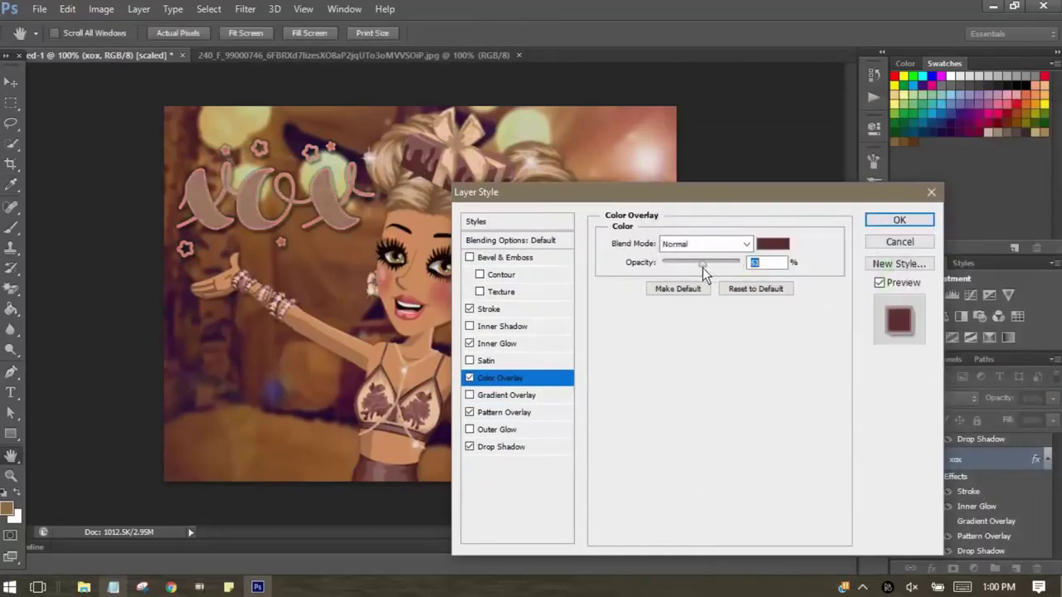
{"action": "left_click", "coordinate": [469, 377]}
{"action": "left_click", "coordinate": [506, 395]}
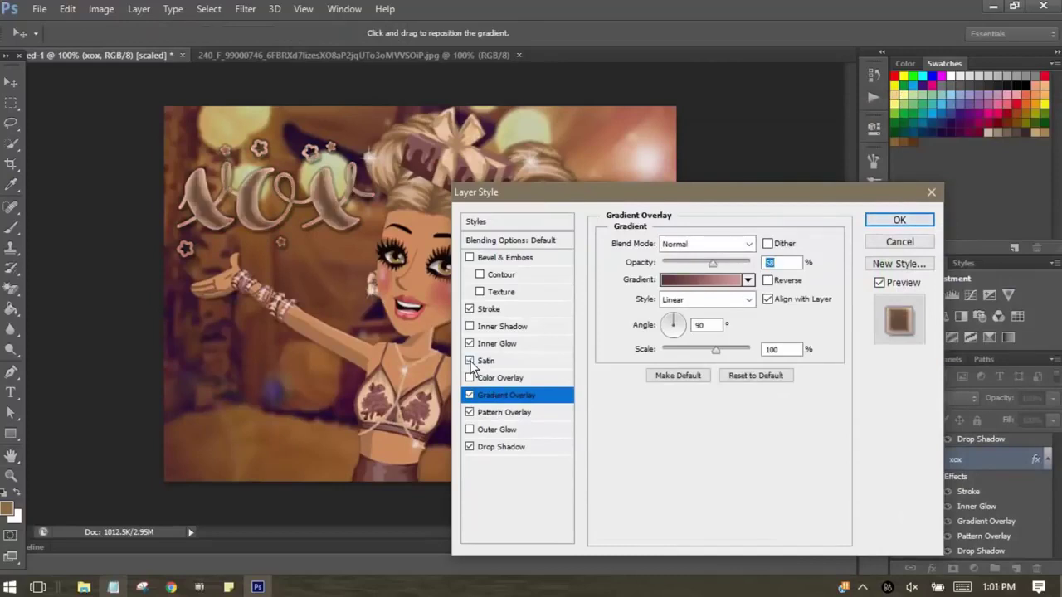
{"action": "left_click", "coordinate": [889, 221]}
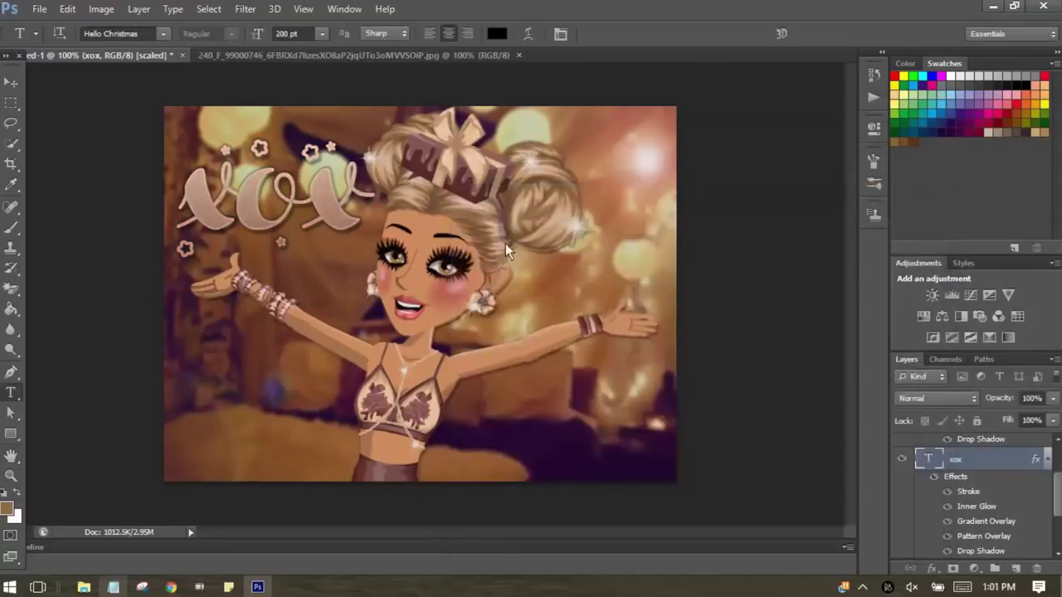
Try Twist, Squeeze and Inflate warps on xox, then apply Fisheye
{"action": "left_click", "coordinate": [528, 33]}
{"action": "left_click", "coordinate": [585, 152]}
{"action": "left_click", "coordinate": [566, 452]}
{"action": "left_click", "coordinate": [585, 152]}
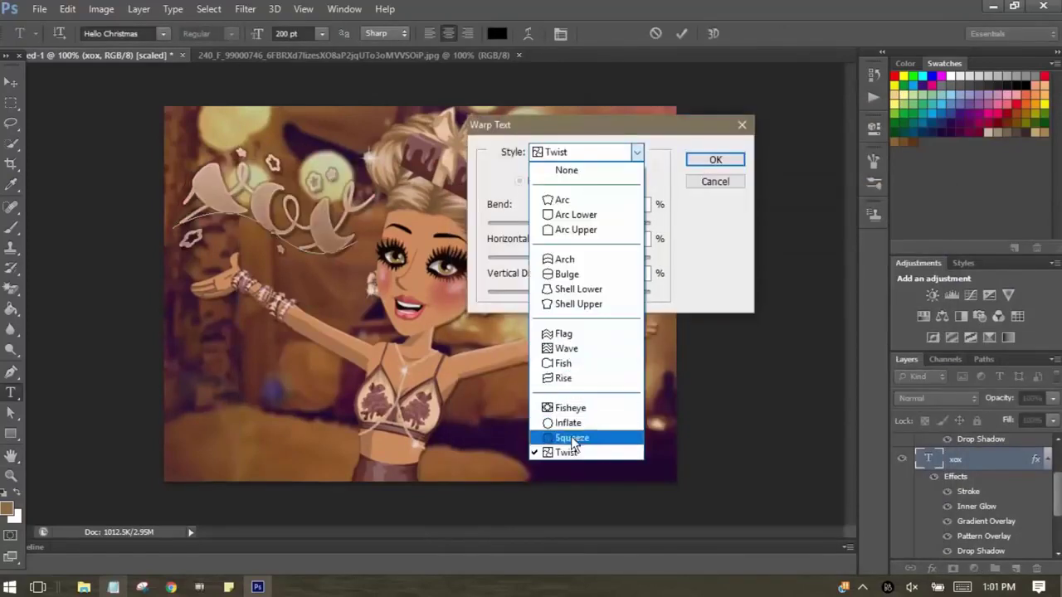
{"action": "left_click", "coordinate": [572, 437]}
{"action": "left_click", "coordinate": [585, 152]}
{"action": "left_click", "coordinate": [583, 423]}
{"action": "left_click", "coordinate": [584, 152]}
{"action": "left_click", "coordinate": [571, 407]}
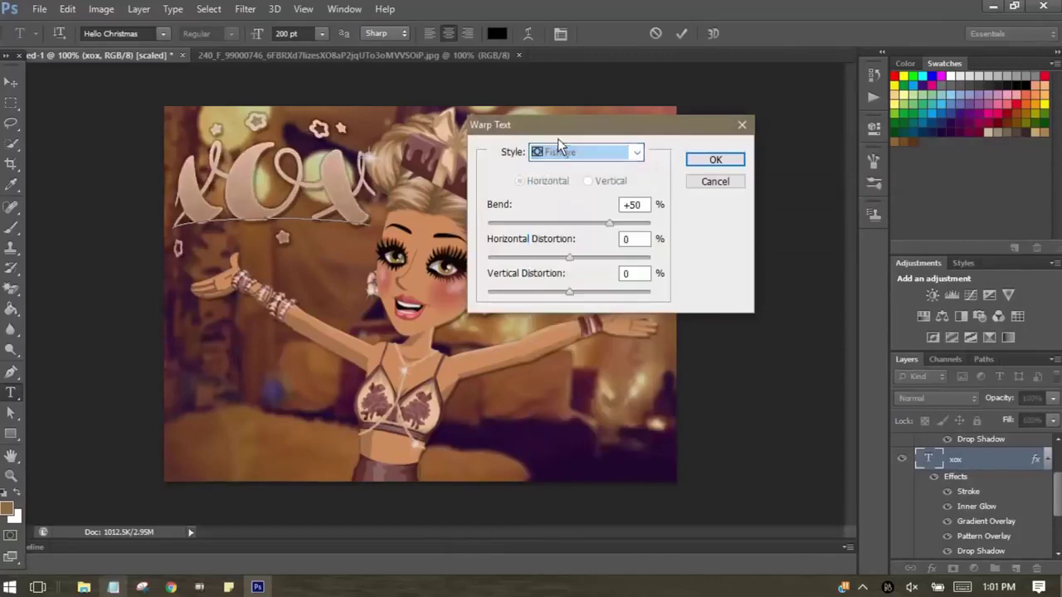
{"action": "left_click", "coordinate": [716, 160]}
{"action": "left_click_drag", "start_coordinate": [262, 471], "coordinate": [294, 491]}
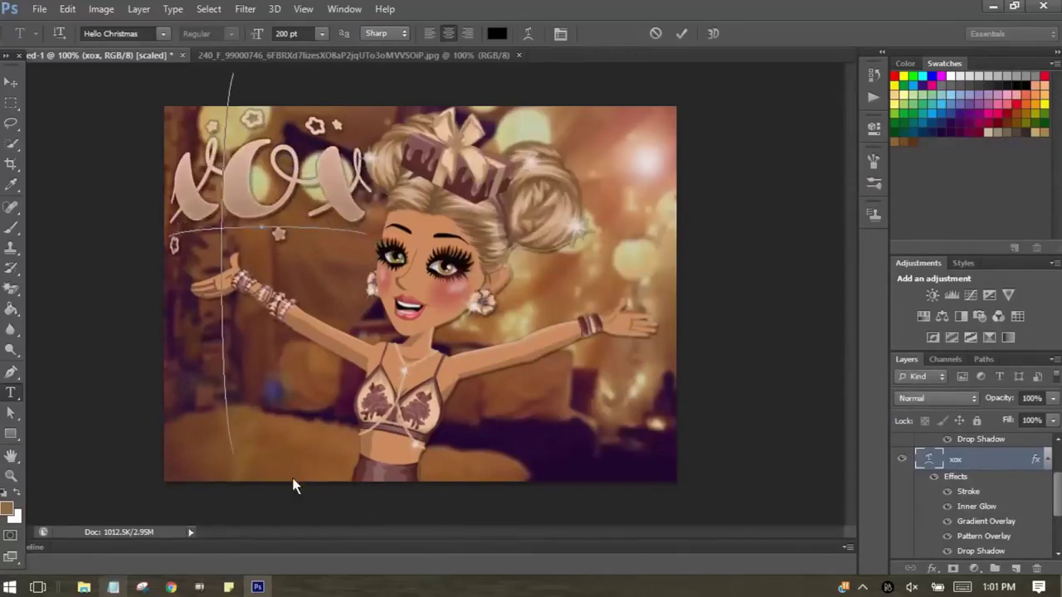
Switch to the Move tool and undo the warp with Edit > Step Backward
{"action": "key", "text": "v"}
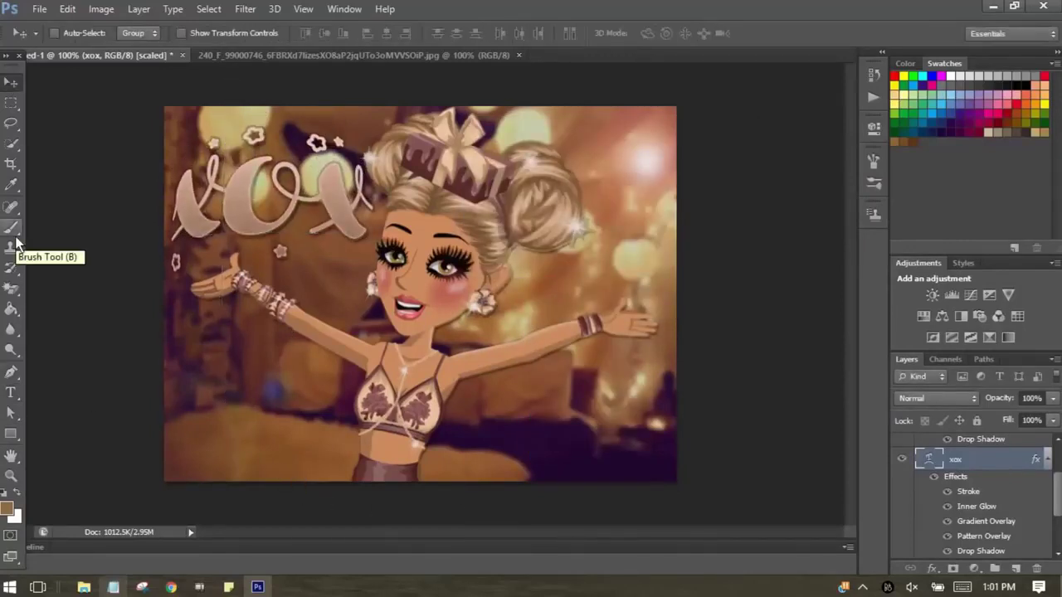
{"action": "left_click", "coordinate": [68, 9]}
{"action": "left_click", "coordinate": [161, 47]}
{"action": "left_click", "coordinate": [303, 8]}
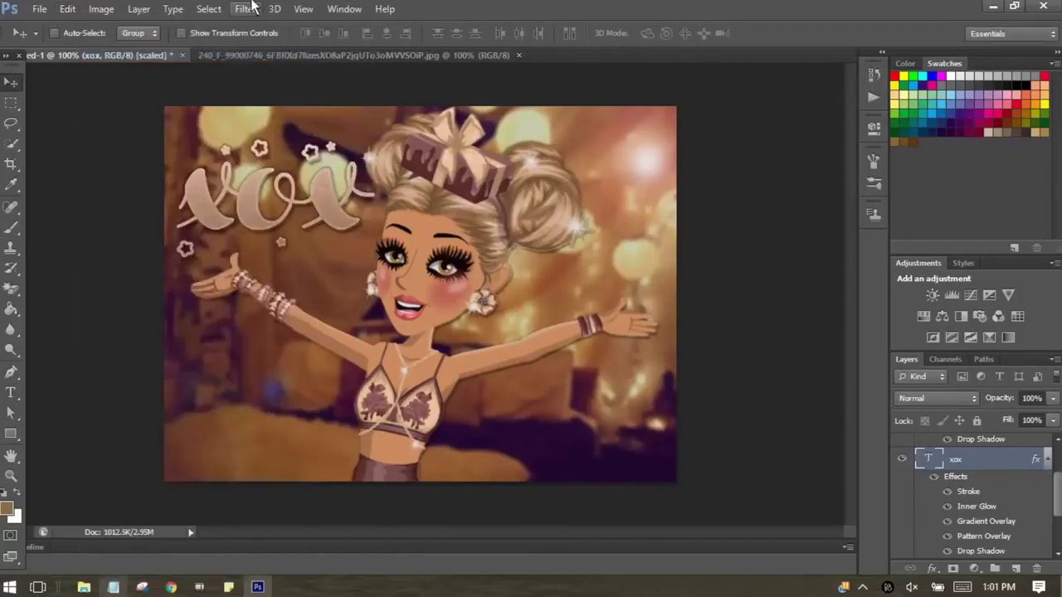
{"action": "left_click", "coordinate": [139, 8]}
{"action": "left_click", "coordinate": [60, 569]}
Try bevel and texture changes on xox, cancel them, and drag the title to the lower right
{"action": "right_click", "coordinate": [1035, 458]}
{"action": "left_click", "coordinate": [954, 379]}
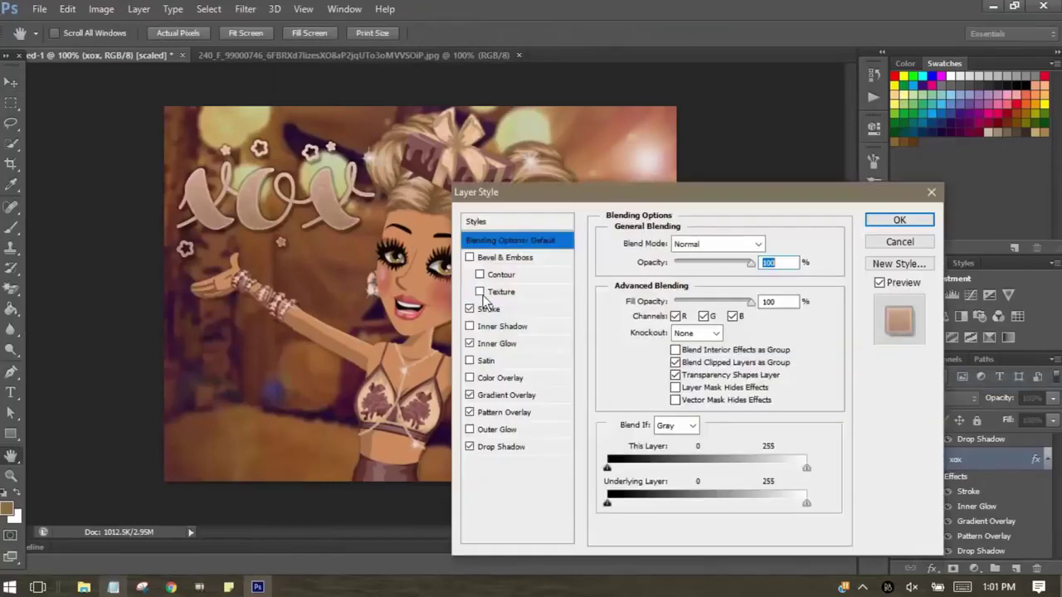
{"action": "left_click", "coordinate": [479, 292]}
{"action": "left_click", "coordinate": [497, 258]}
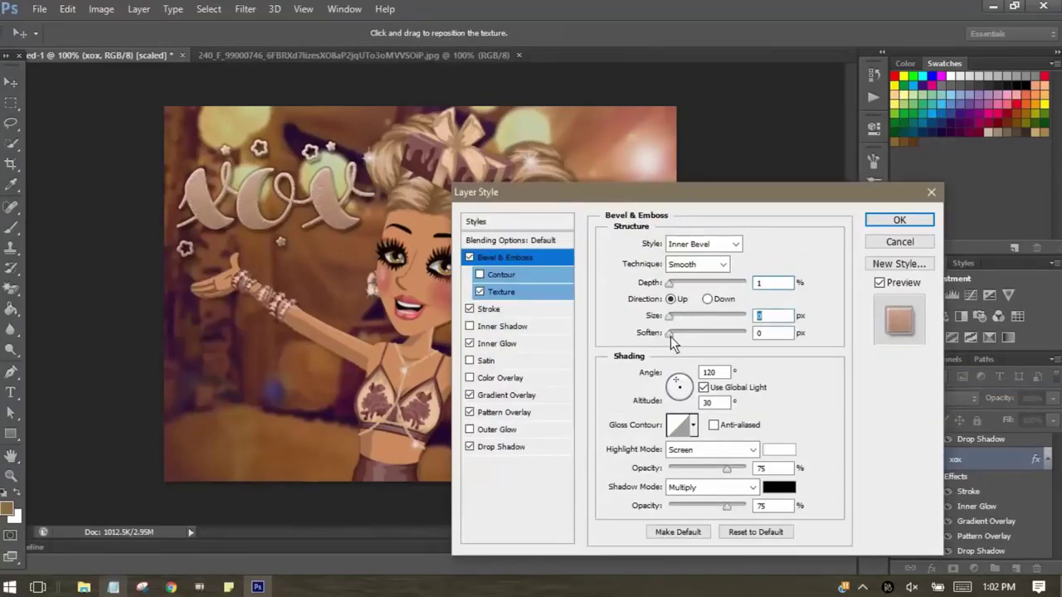
{"action": "left_click_drag", "start_coordinate": [646, 505], "coordinate": [593, 506]}
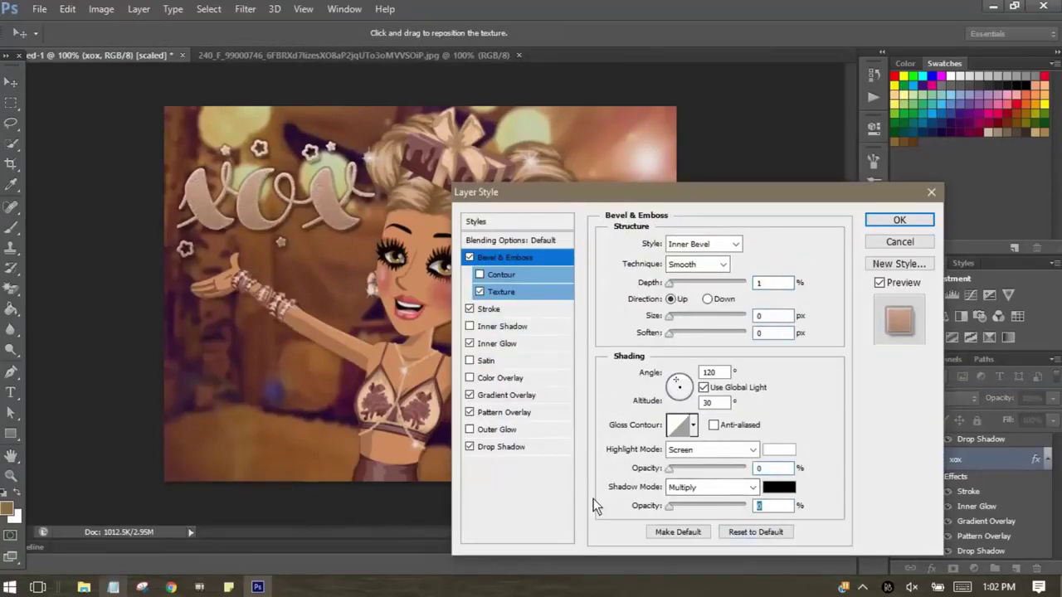
{"action": "left_click", "coordinate": [501, 293]}
{"action": "left_click", "coordinate": [658, 261]}
{"action": "left_click", "coordinate": [672, 420]}
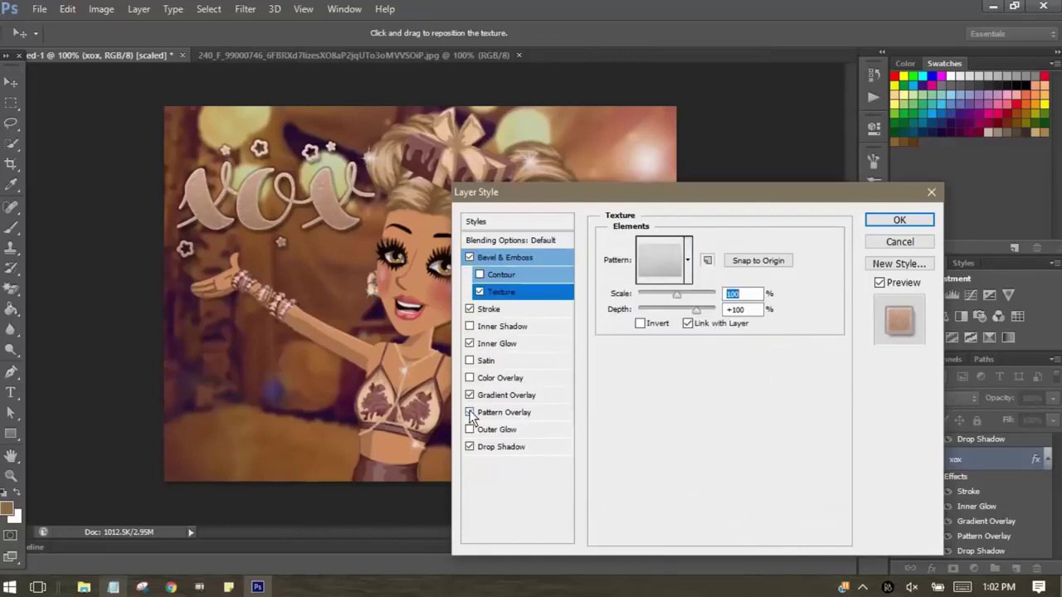
{"action": "left_click", "coordinate": [894, 242]}
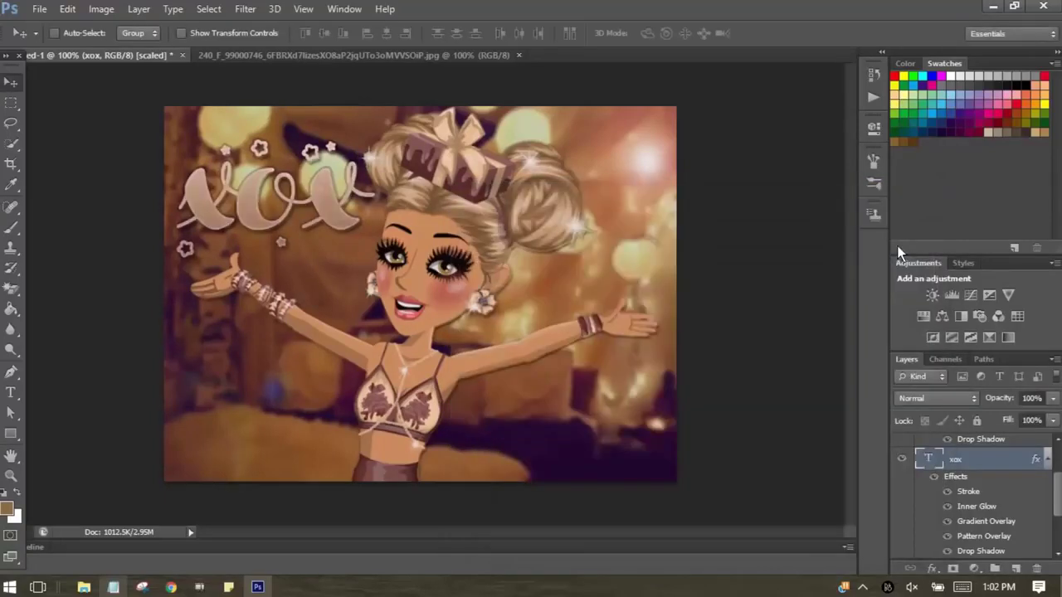
{"action": "mouse_move", "coordinate": [249, 209]}
{"action": "left_mouse_down"}
{"action": "mouse_move", "coordinate": [558, 440]}
{"action": "mouse_move", "coordinate": [557, 425]}
{"action": "left_mouse_up"}
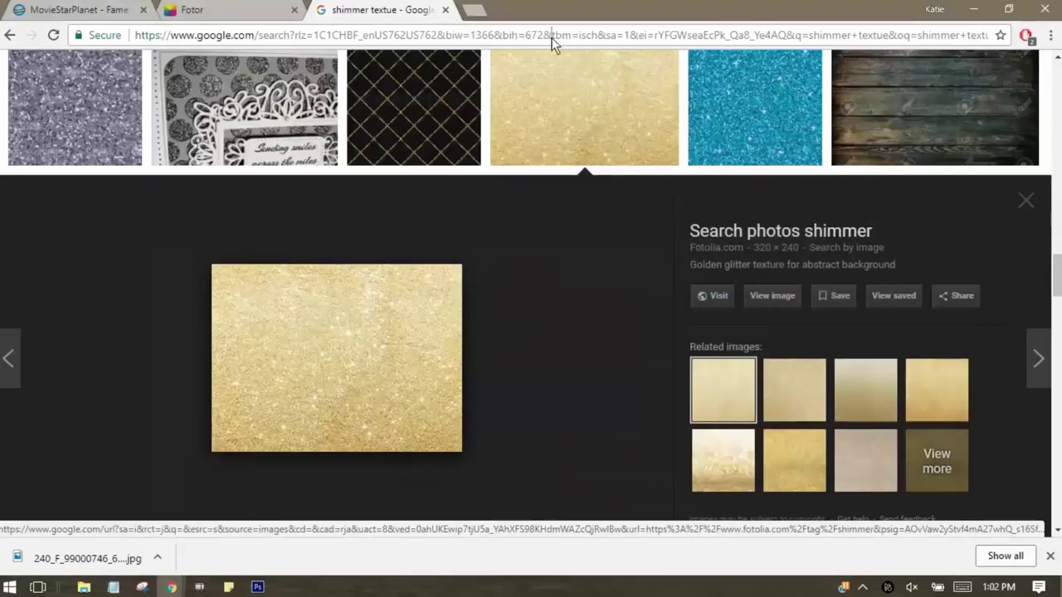
Search Google Images for 'pattern' filtered to Transparent colour
{"action": "left_click", "coordinate": [552, 35]}
{"action": "type", "text": "apattern"}
{"action": "key", "text": "Return"}
{"action": "left_click", "coordinate": [240, 198]}
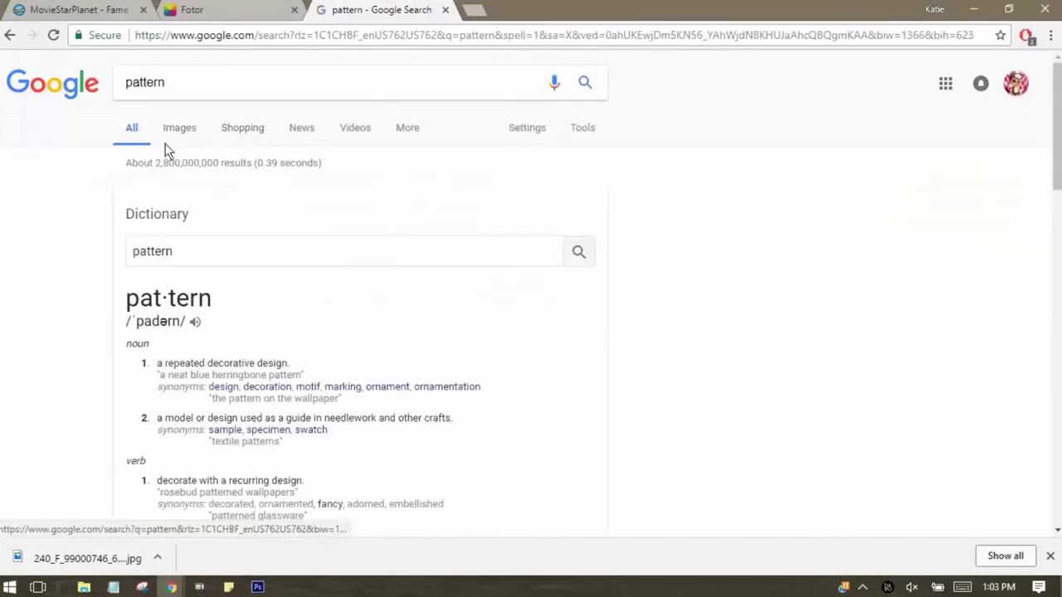
{"action": "left_click", "coordinate": [180, 127]}
{"action": "left_click", "coordinate": [582, 127]}
{"action": "left_click", "coordinate": [189, 155]}
{"action": "left_click", "coordinate": [206, 246]}
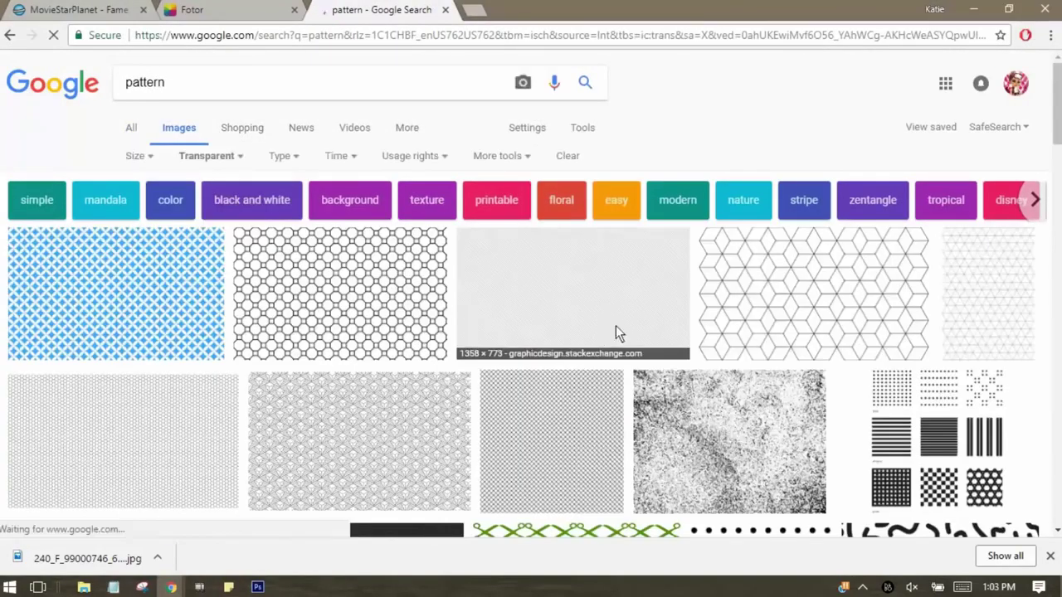
Open the purple diamond pattern result and save the image
{"action": "scroll", "coordinate": [616, 329], "scroll_direction": "down", "scroll_amount": 5}
{"action": "scroll", "coordinate": [615, 329], "scroll_direction": "down", "scroll_amount": 5}
{"action": "scroll", "coordinate": [616, 330], "scroll_direction": "down", "scroll_amount": 5}
{"action": "scroll", "coordinate": [616, 329], "scroll_direction": "down", "scroll_amount": 5}
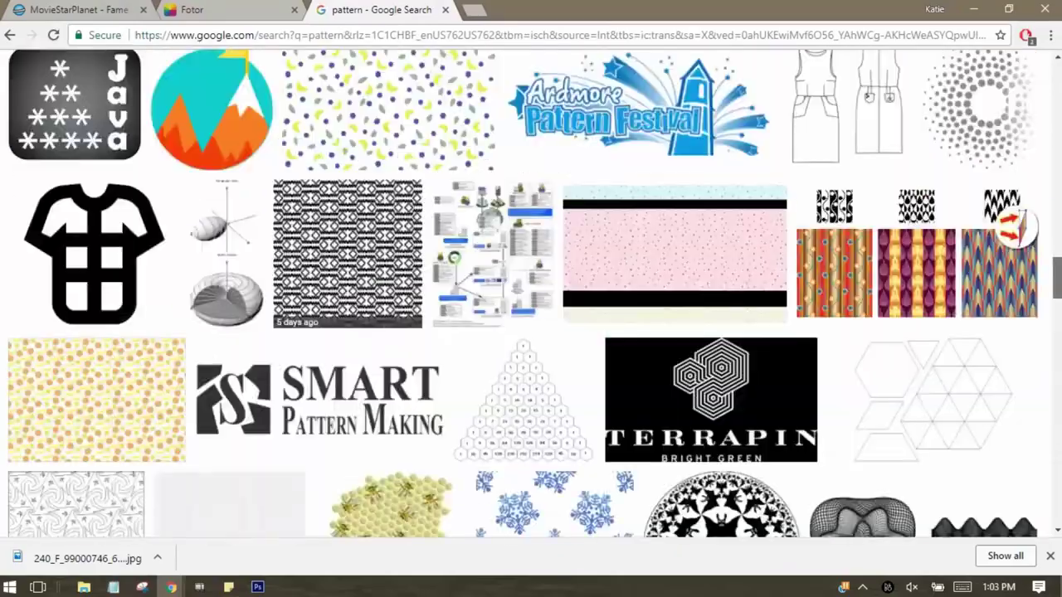
{"action": "scroll", "coordinate": [531, 332], "scroll_direction": "down", "scroll_amount": 10}
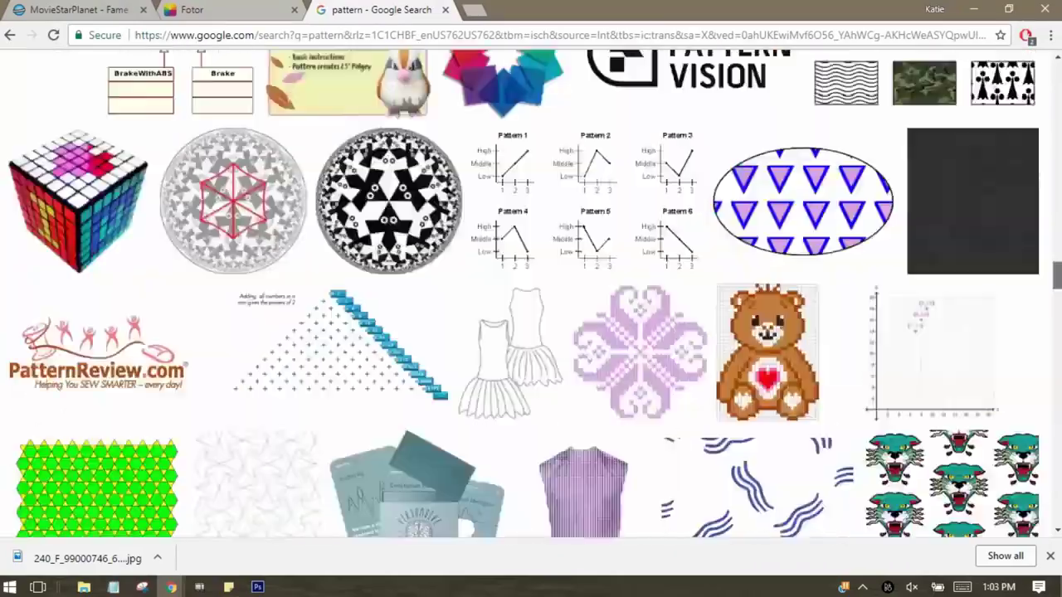
{"action": "left_click", "coordinate": [88, 103]}
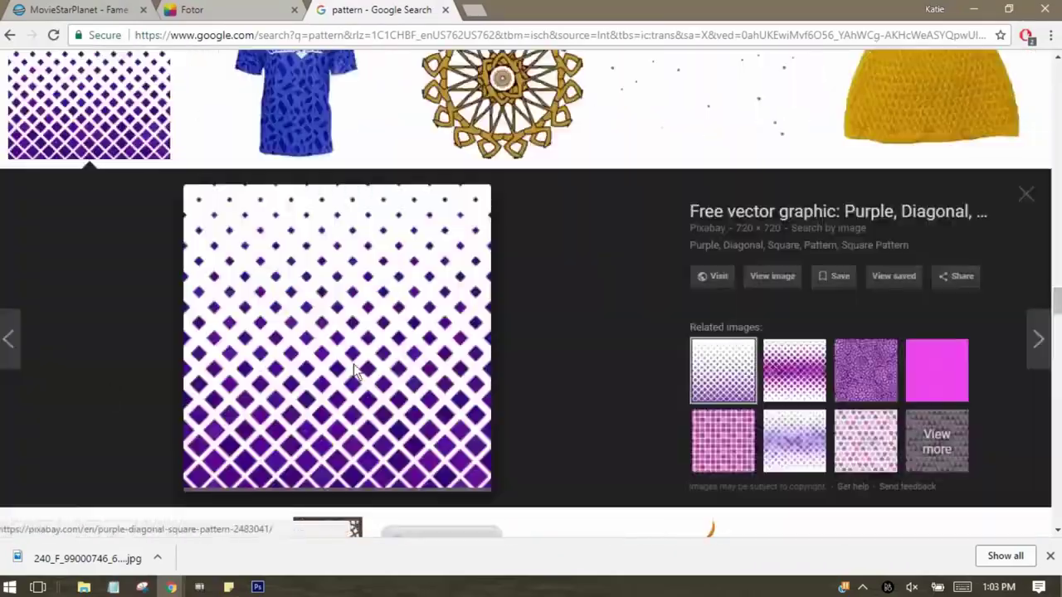
{"action": "right_click", "coordinate": [397, 402]}
{"action": "key", "text": "v"}
{"action": "key", "text": "Return"}
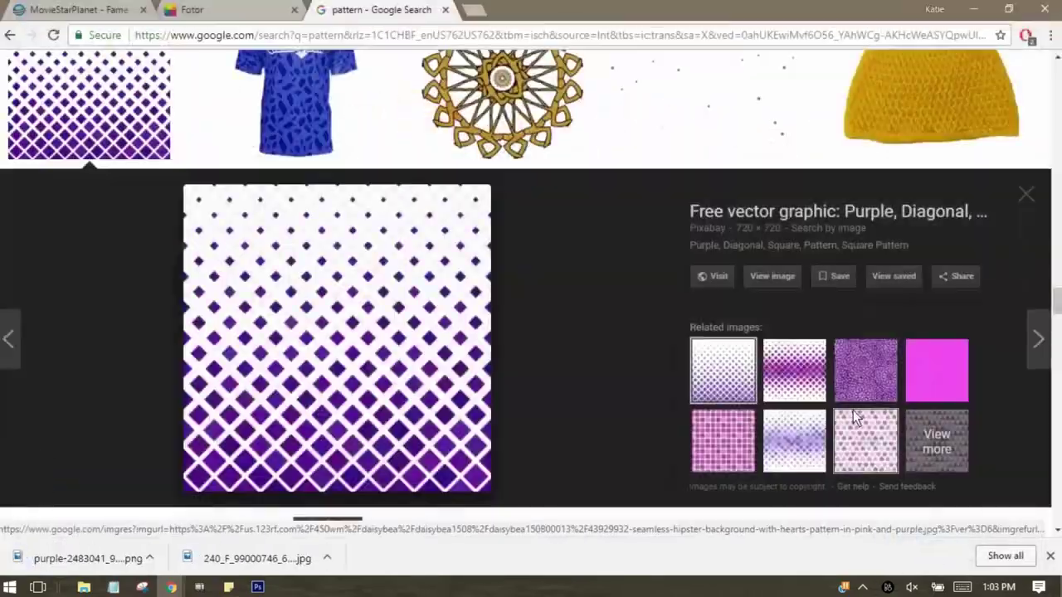
Preview a related pattern image, close it, and scroll further through the results
{"action": "left_click", "coordinate": [801, 376]}
{"action": "key", "text": "Escape"}
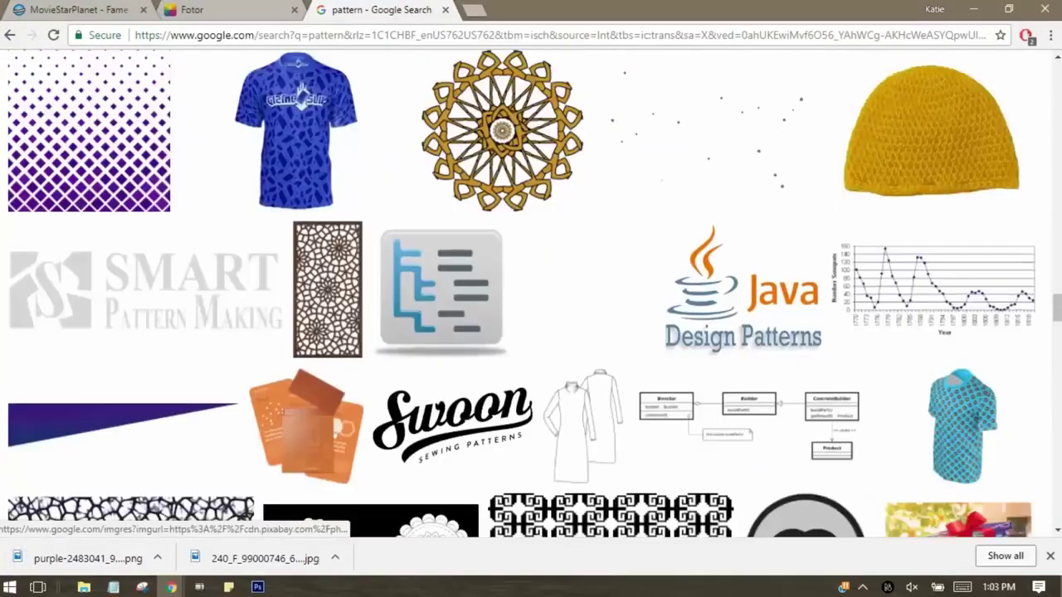
{"action": "scroll", "coordinate": [800, 376], "scroll_direction": "down", "scroll_amount": 5}
{"action": "scroll", "coordinate": [800, 376], "scroll_direction": "down", "scroll_amount": 5}
{"action": "scroll", "coordinate": [531, 332], "scroll_direction": "down", "scroll_amount": 5}
{"action": "scroll", "coordinate": [531, 332], "scroll_direction": "down", "scroll_amount": 5}
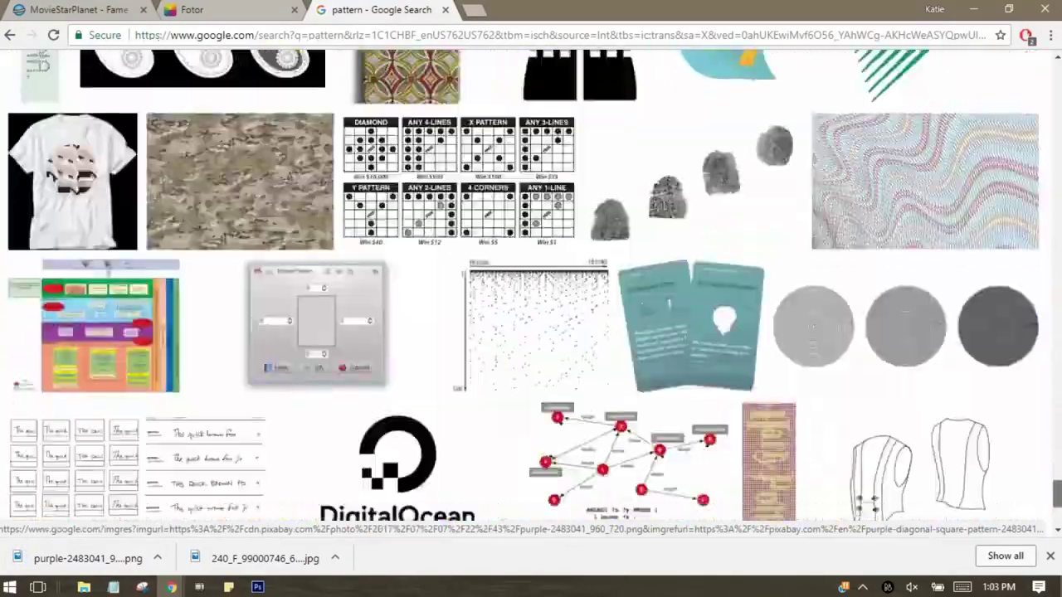
{"action": "scroll", "coordinate": [531, 331], "scroll_direction": "down", "scroll_amount": 5}
{"action": "scroll", "coordinate": [531, 332], "scroll_direction": "down", "scroll_amount": 5}
{"action": "scroll", "coordinate": [531, 290], "scroll_direction": "down", "scroll_amount": 5}
{"action": "scroll", "coordinate": [531, 290], "scroll_direction": "down", "scroll_amount": 5}
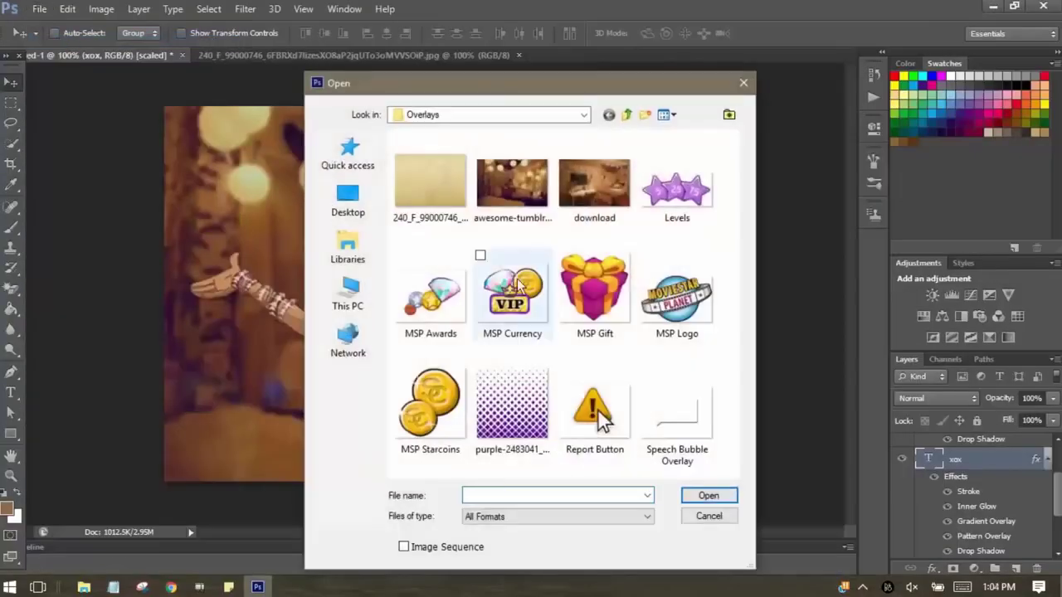
Copy the purple diamond pattern into the doll design and place it beneath the xox text
{"action": "double_click", "coordinate": [512, 407]}
{"action": "key", "text": "ctrl+a"}
{"action": "key", "text": "ctrl+c"}
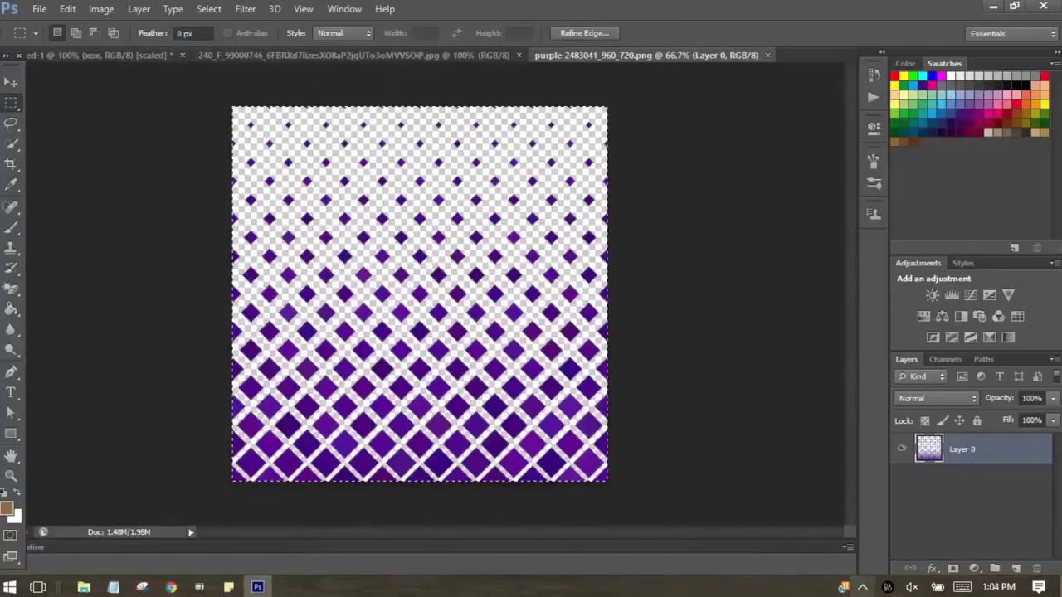
{"action": "left_click", "coordinate": [166, 54]}
{"action": "key", "text": "ctrl+v"}
{"action": "left_click_drag", "start_coordinate": [1007, 463], "coordinate": [982, 491]}
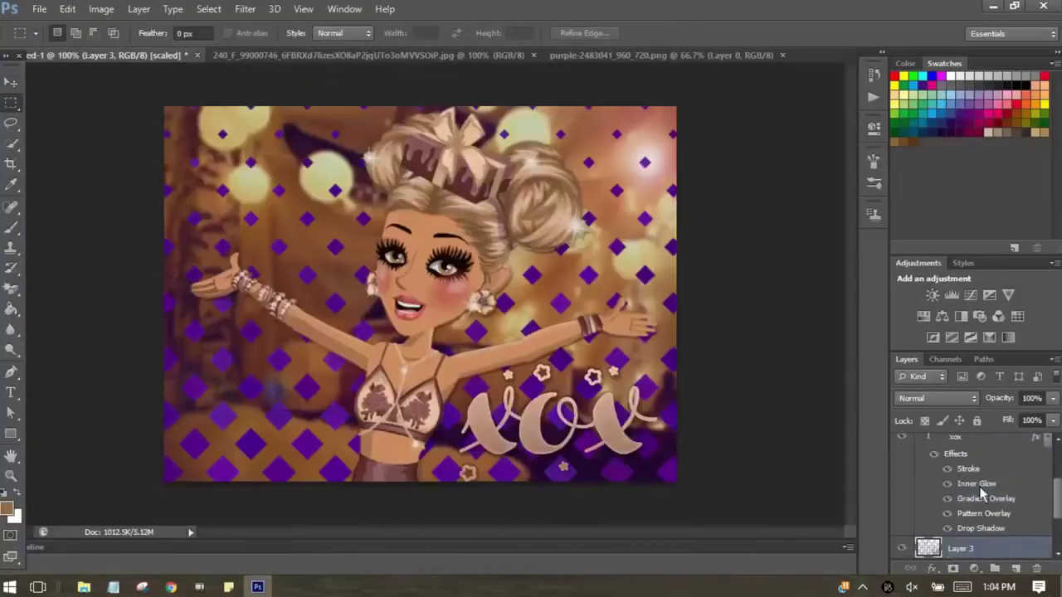
Give Layer 3 a 2 px dark brown Stroke with very low opacity
{"action": "left_click", "coordinate": [930, 569]}
{"action": "left_click", "coordinate": [954, 375]}
{"action": "left_click_drag", "start_coordinate": [569, 205], "coordinate": [770, 137]}
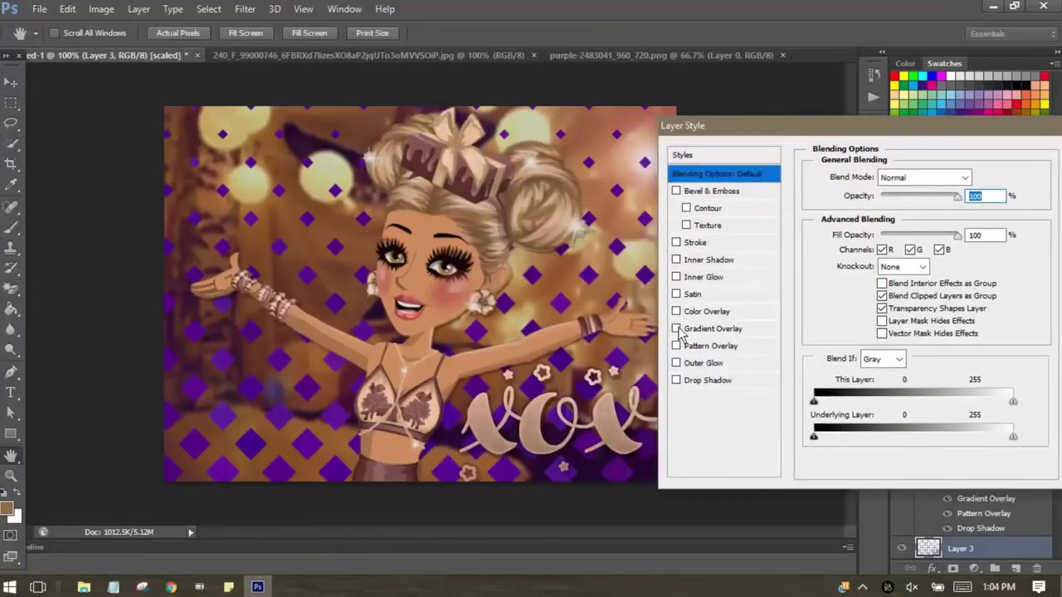
{"action": "left_click", "coordinate": [695, 242]}
{"action": "left_click", "coordinate": [852, 283]}
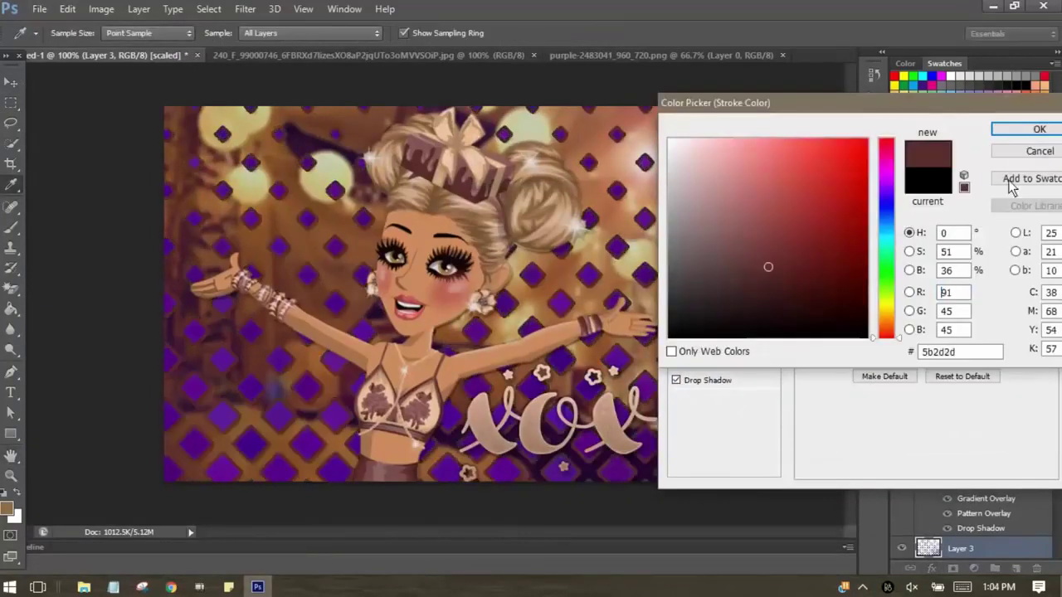
{"action": "left_click", "coordinate": [1036, 126]}
{"action": "left_click_drag", "start_coordinate": [873, 184], "coordinate": [870, 185]}
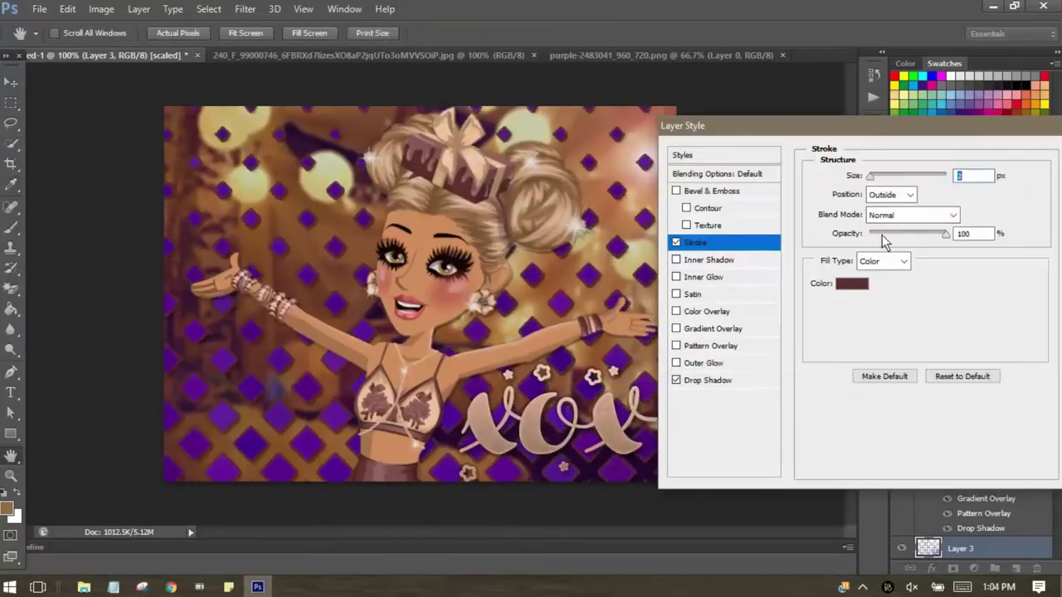
{"action": "left_click_drag", "start_coordinate": [881, 236], "coordinate": [870, 238]}
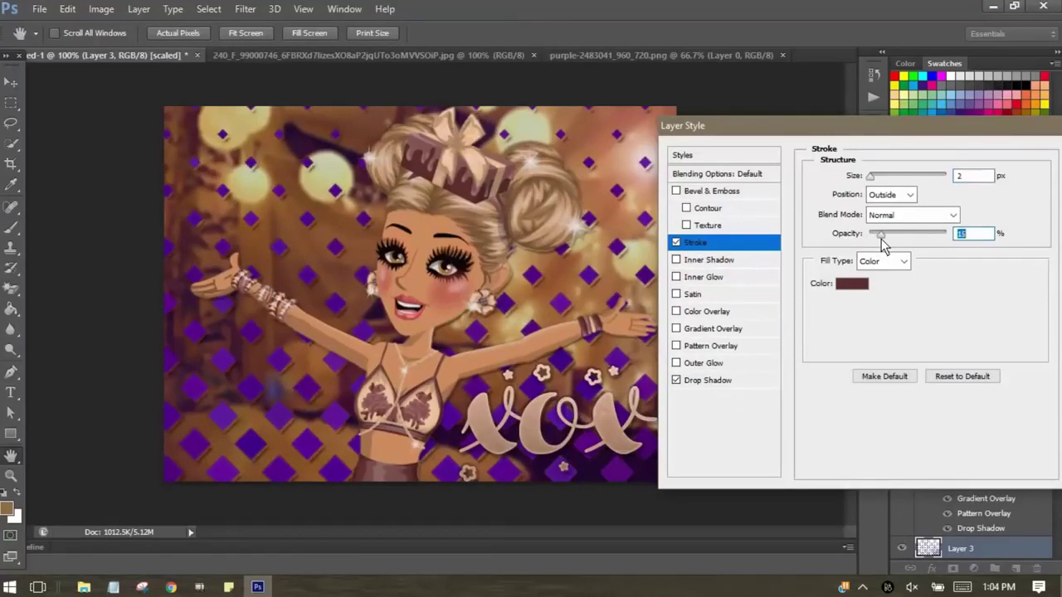
Add a Gradient Overlay and sample a brownish-pink for its left colour stop
{"action": "left_click", "coordinate": [677, 312]}
{"action": "left_click", "coordinate": [707, 311]}
{"action": "left_click", "coordinate": [712, 329]}
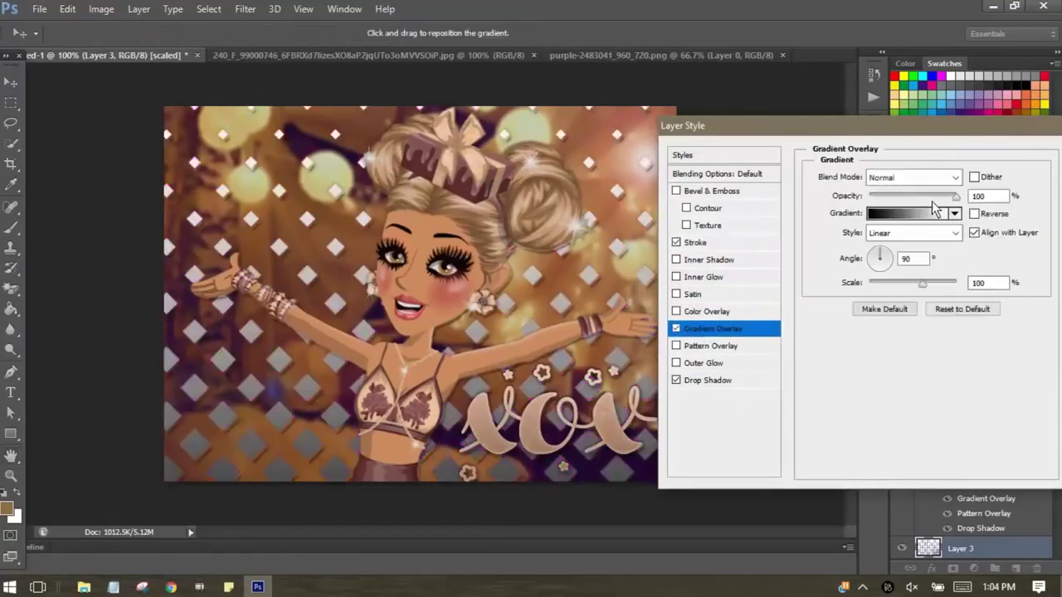
{"action": "left_click", "coordinate": [913, 215]}
{"action": "left_click", "coordinate": [723, 461]}
{"action": "double_click", "coordinate": [723, 462]}
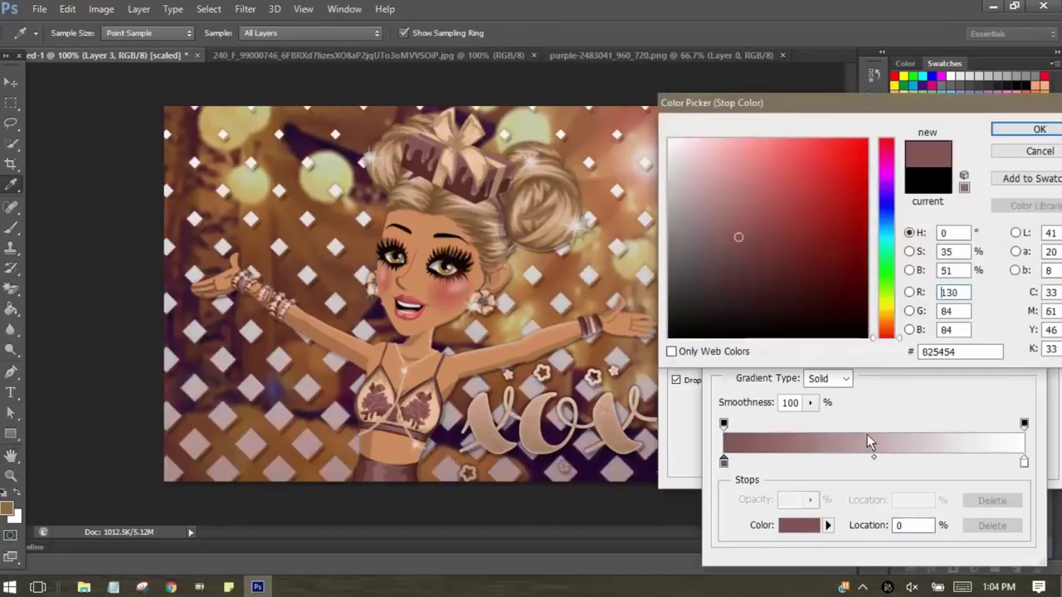
{"action": "left_click", "coordinate": [526, 185]}
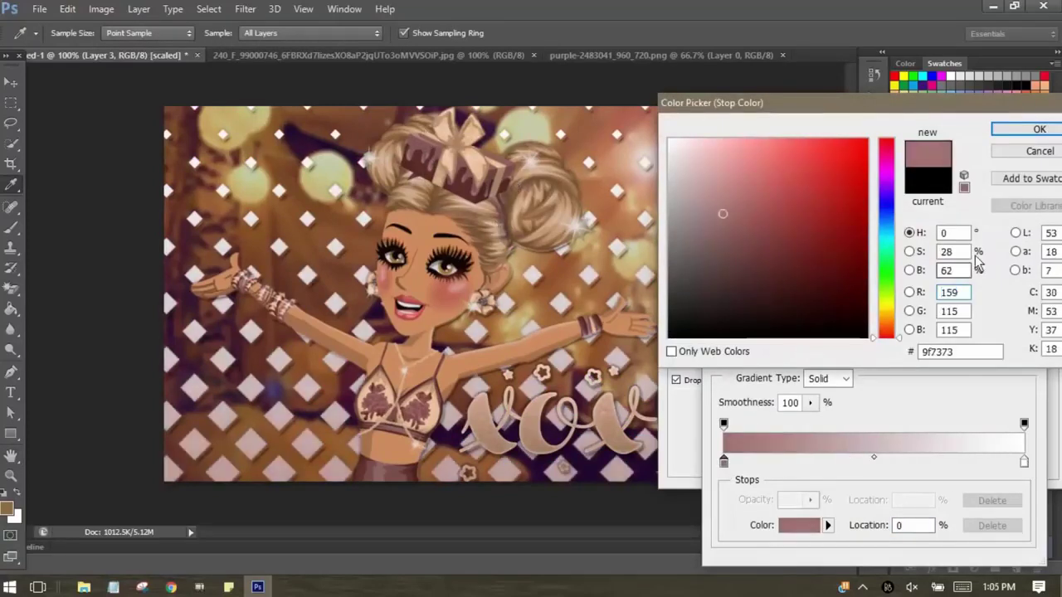
{"action": "left_click", "coordinate": [1007, 132]}
Set both gradient stops to dark brown, accept it, then switch the Gradient Overlay off
{"action": "double_click", "coordinate": [724, 463]}
{"action": "left_click", "coordinate": [488, 198]}
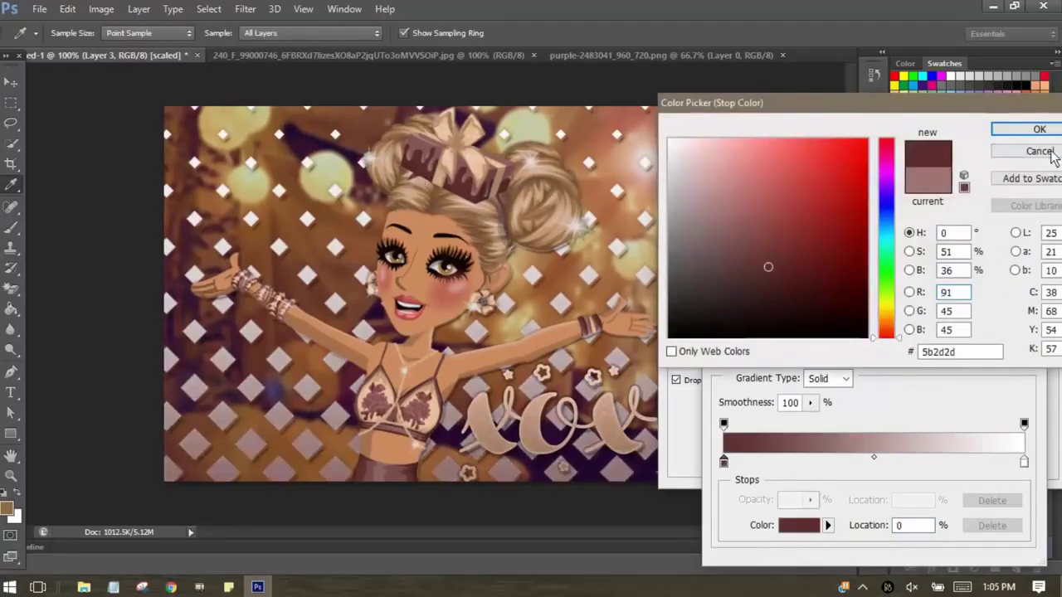
{"action": "left_click", "coordinate": [1037, 130]}
{"action": "double_click", "coordinate": [1024, 461]}
{"action": "left_click", "coordinate": [500, 187]}
{"action": "left_click", "coordinate": [1040, 130]}
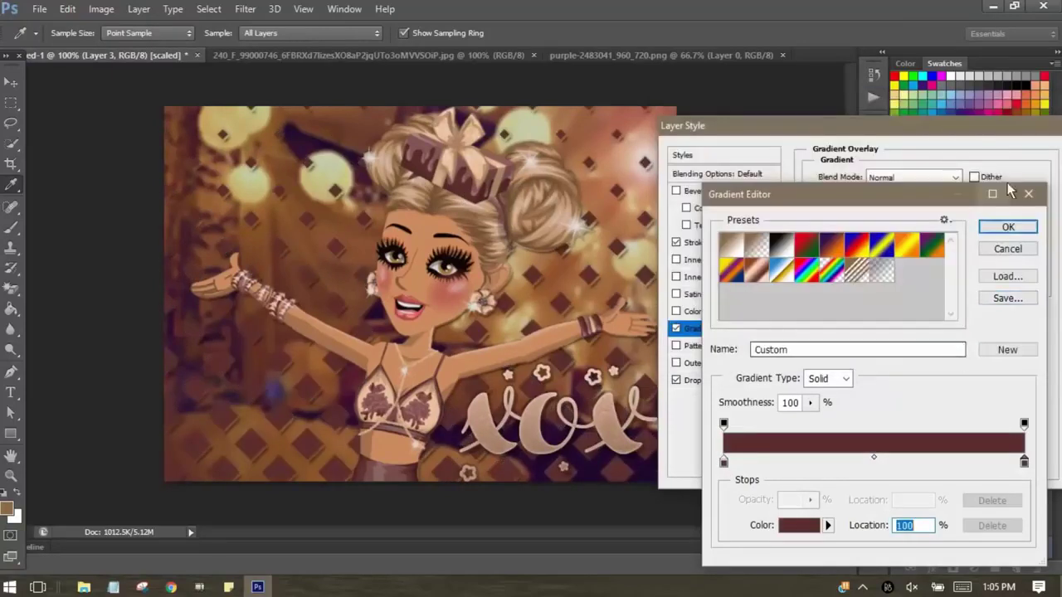
{"action": "left_click", "coordinate": [1015, 225]}
{"action": "left_click", "coordinate": [676, 330]}
Add a beige Pattern Overlay and a sampled dark brown Color Overlay at reduced opacity, then apply
{"action": "left_click", "coordinate": [676, 346]}
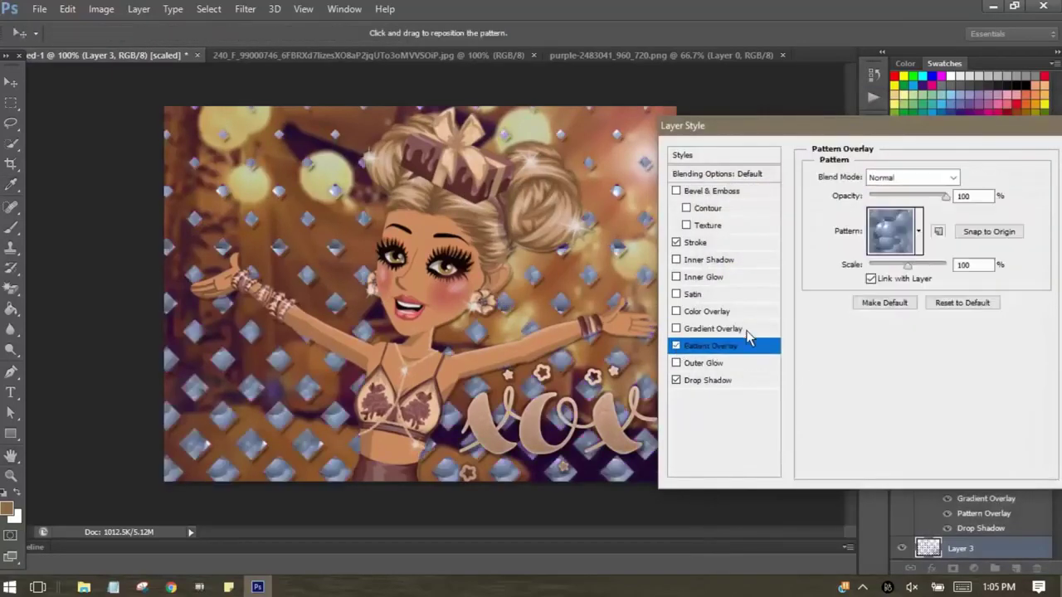
{"action": "left_click", "coordinate": [867, 292]}
{"action": "double_click", "coordinate": [919, 309]}
{"action": "left_click", "coordinate": [676, 311]}
{"action": "left_click_drag", "start_coordinate": [942, 203], "coordinate": [912, 202]}
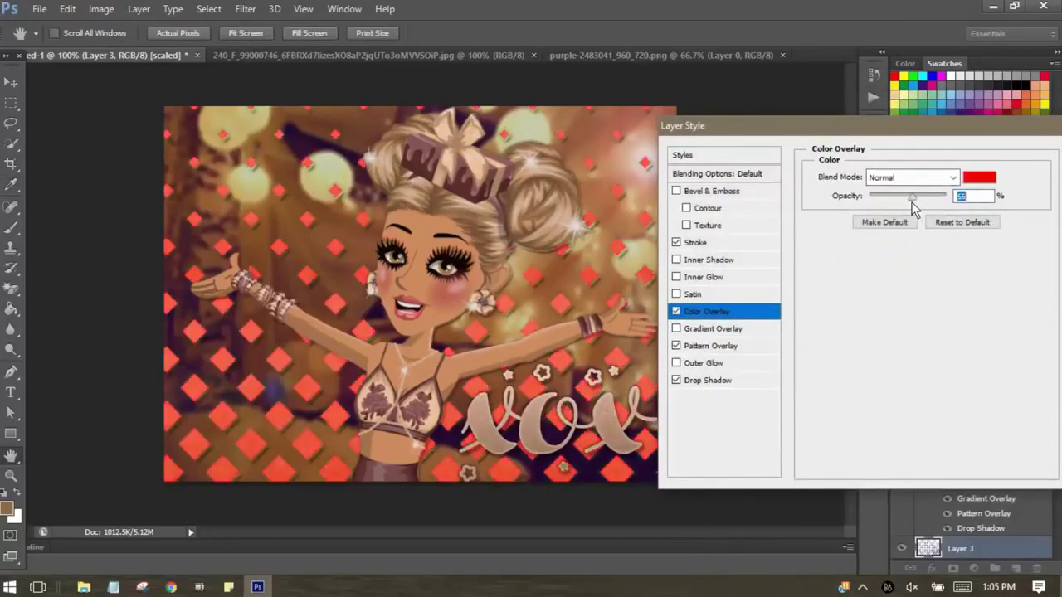
{"action": "left_click", "coordinate": [987, 181]}
{"action": "left_click", "coordinate": [444, 166]}
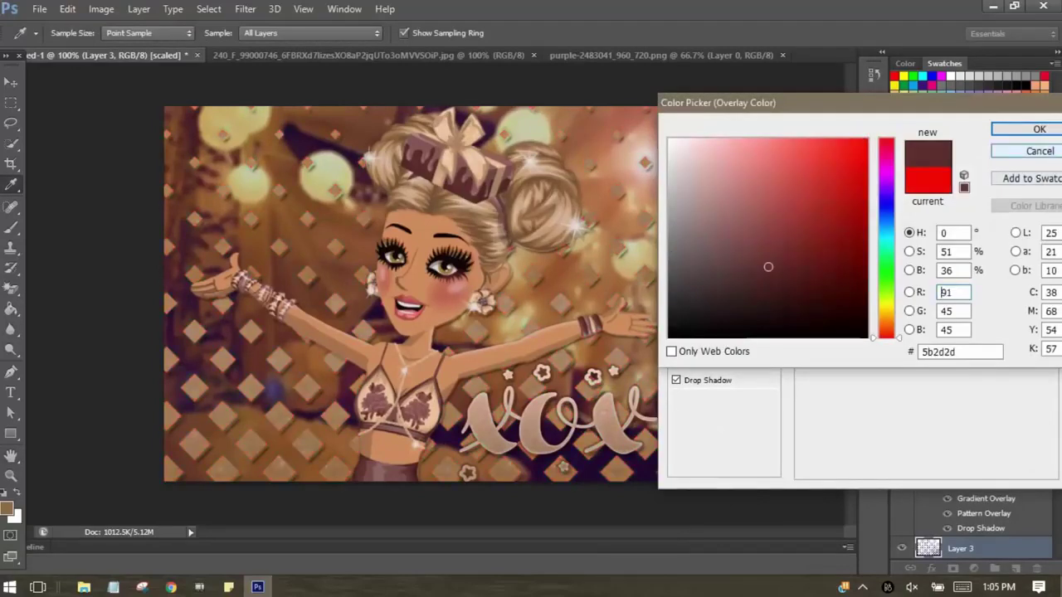
{"action": "left_click", "coordinate": [1034, 136]}
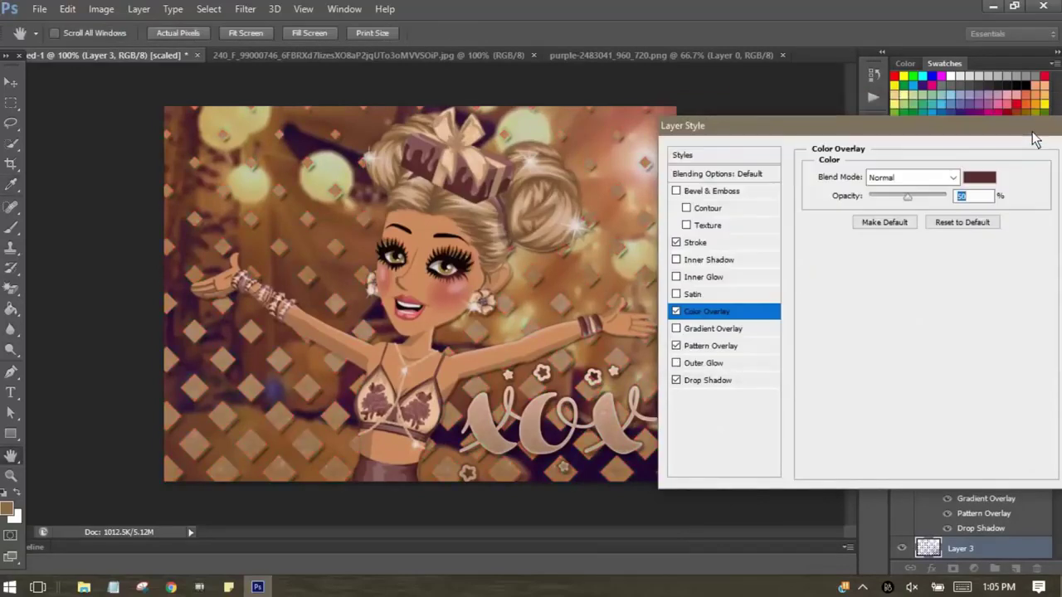
{"action": "left_click", "coordinate": [908, 183]}
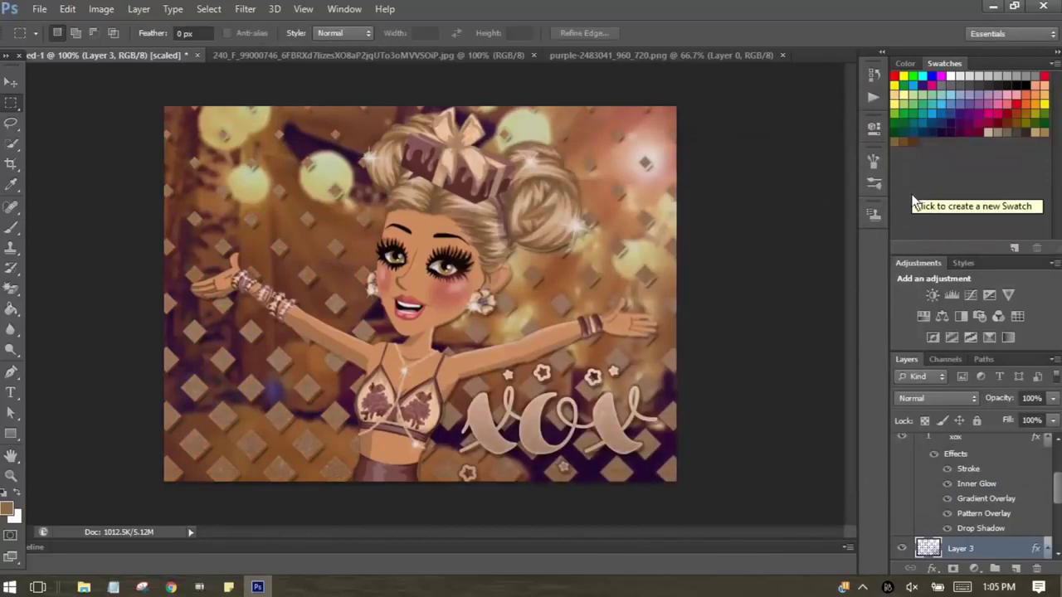
Tweak the doll layer's Drop Shadow opacity and offset distance to make her stand out
{"action": "type", "text": "to make the moviest"}
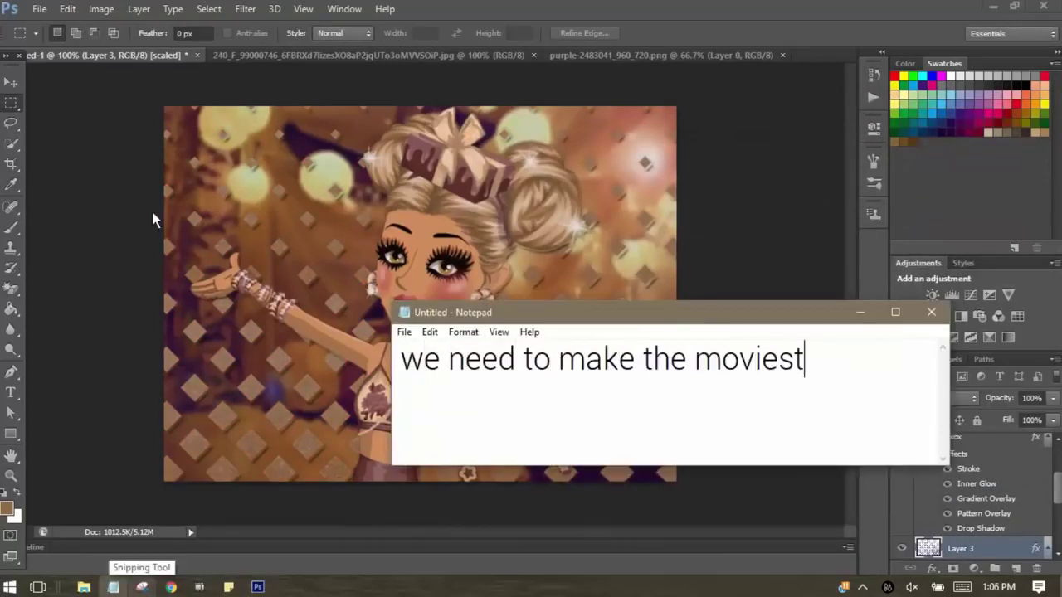
{"action": "type", "text": "ar stand out t more"}
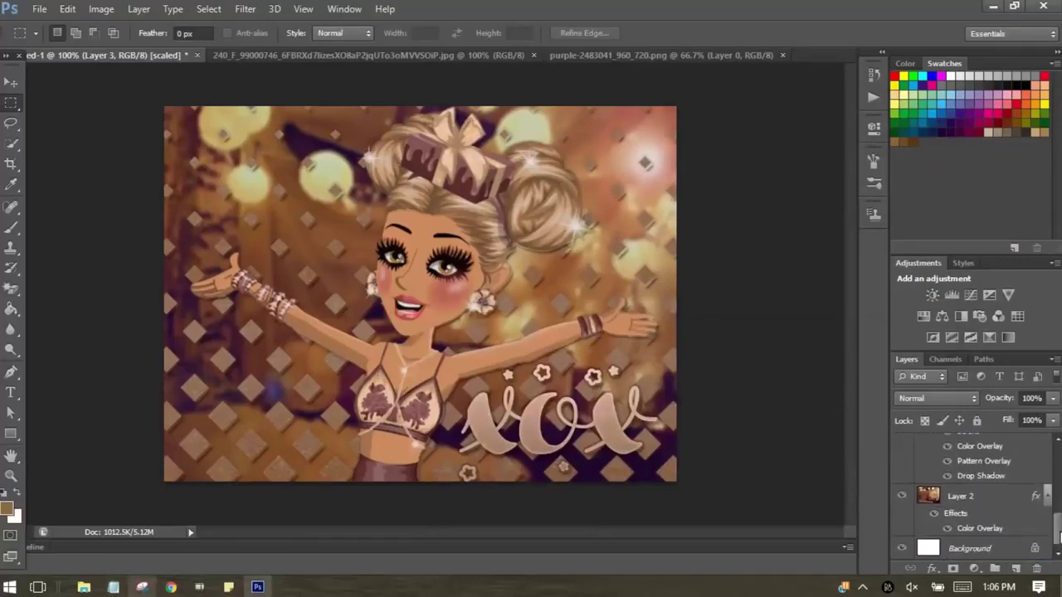
{"action": "left_click", "coordinate": [962, 446]}
{"action": "left_click", "coordinate": [931, 569]}
{"action": "left_click", "coordinate": [979, 382]}
{"action": "left_click_drag", "start_coordinate": [473, 156], "coordinate": [656, 109]}
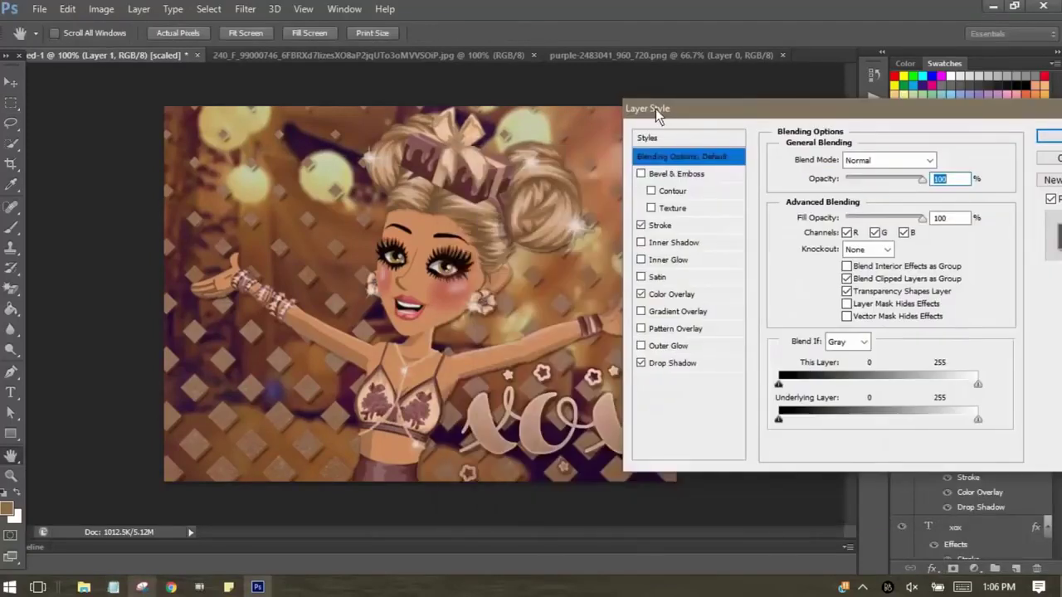
{"action": "left_click", "coordinate": [641, 173]}
{"action": "left_click", "coordinate": [641, 174]}
{"action": "left_click", "coordinate": [673, 362]}
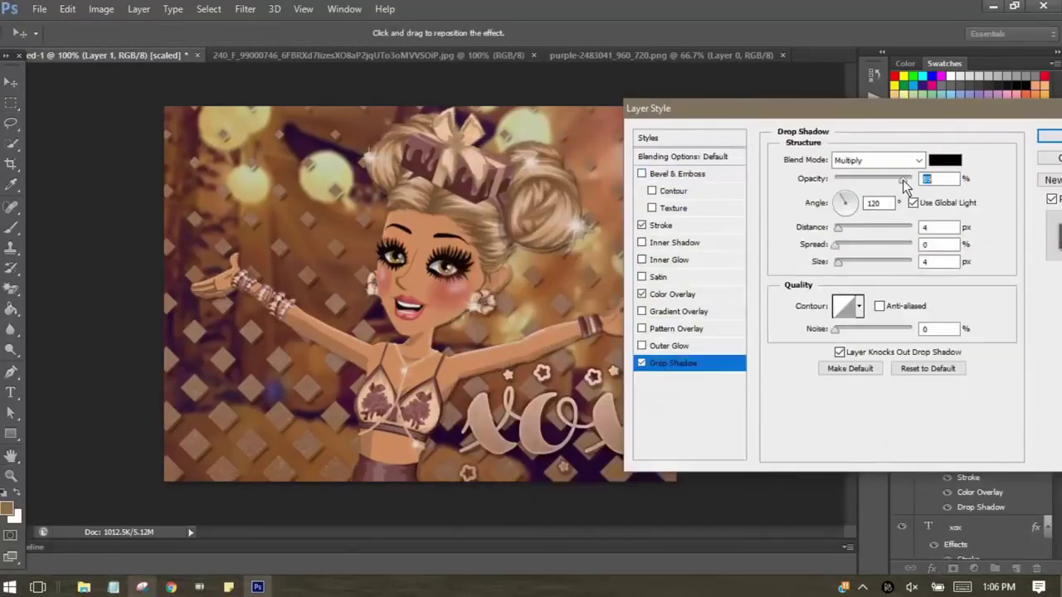
{"action": "left_click_drag", "start_coordinate": [838, 227], "coordinate": [840, 235]}
{"action": "key", "text": "Return"}
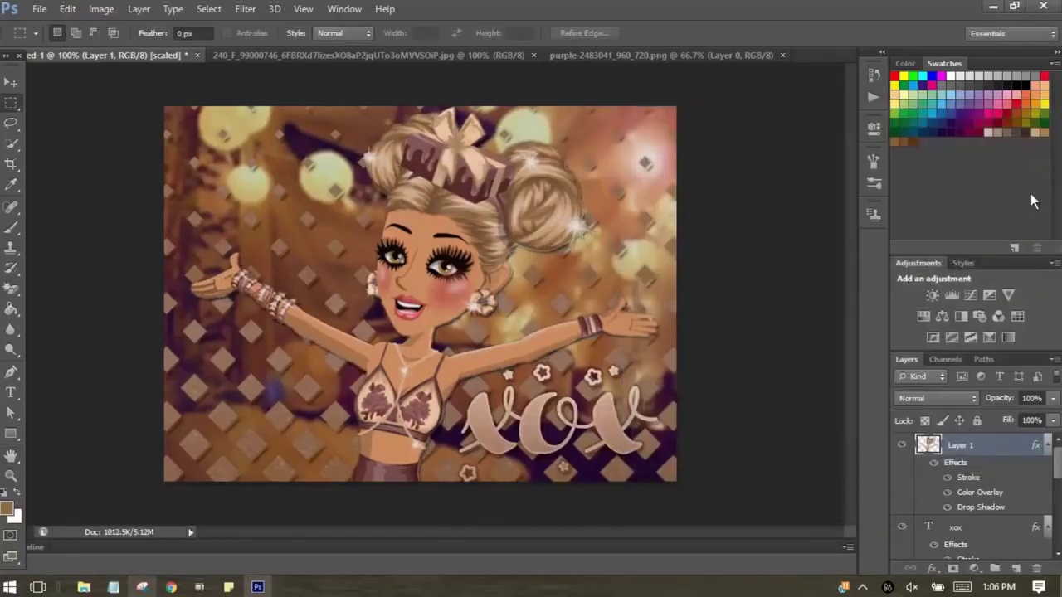
Add a peach Outer Glow to the doll layer
{"action": "left_click", "coordinate": [931, 569]}
{"action": "left_click", "coordinate": [974, 375]}
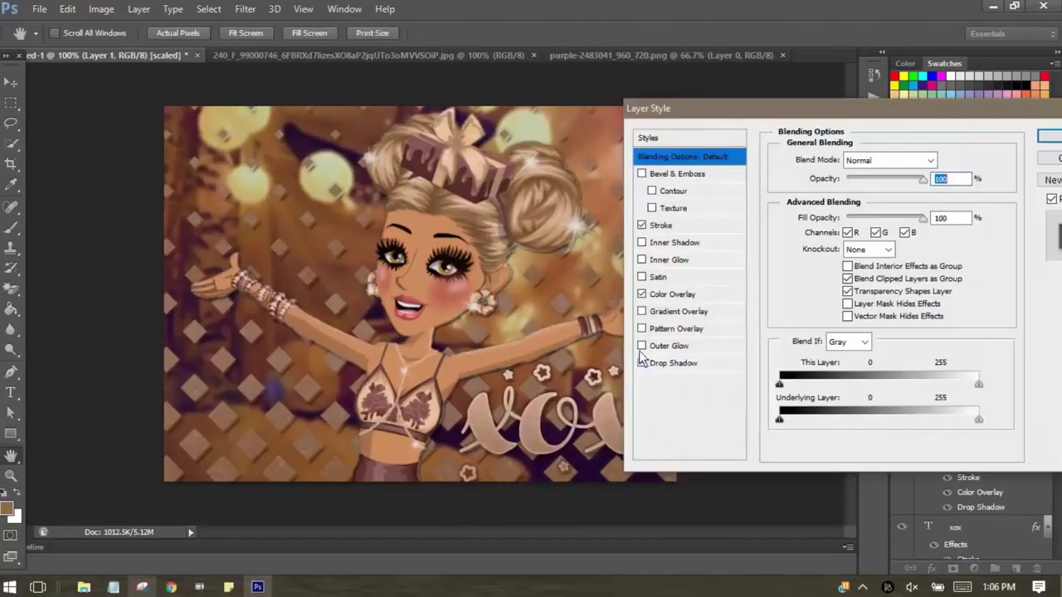
{"action": "left_click", "coordinate": [668, 345]}
{"action": "left_click", "coordinate": [819, 215]}
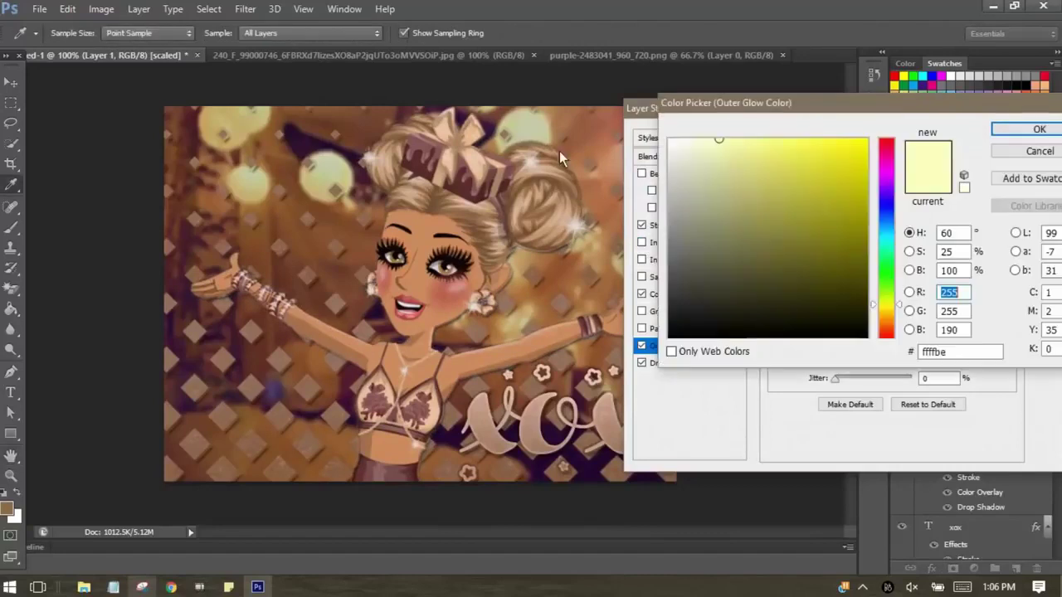
{"action": "left_click", "coordinate": [740, 157]}
{"action": "left_click", "coordinate": [1022, 138]}
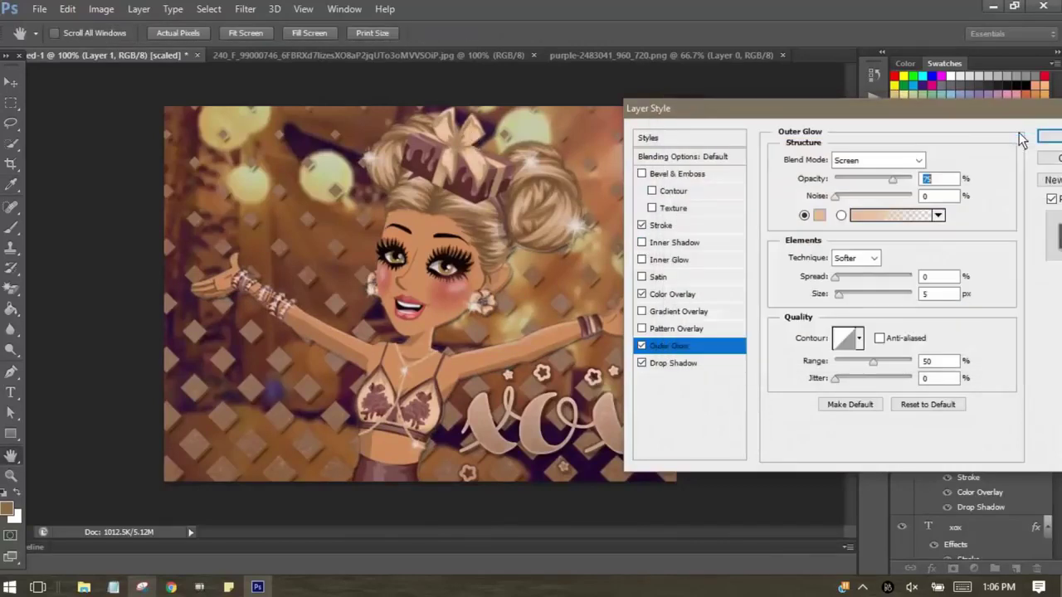
{"action": "left_click", "coordinate": [643, 365]}
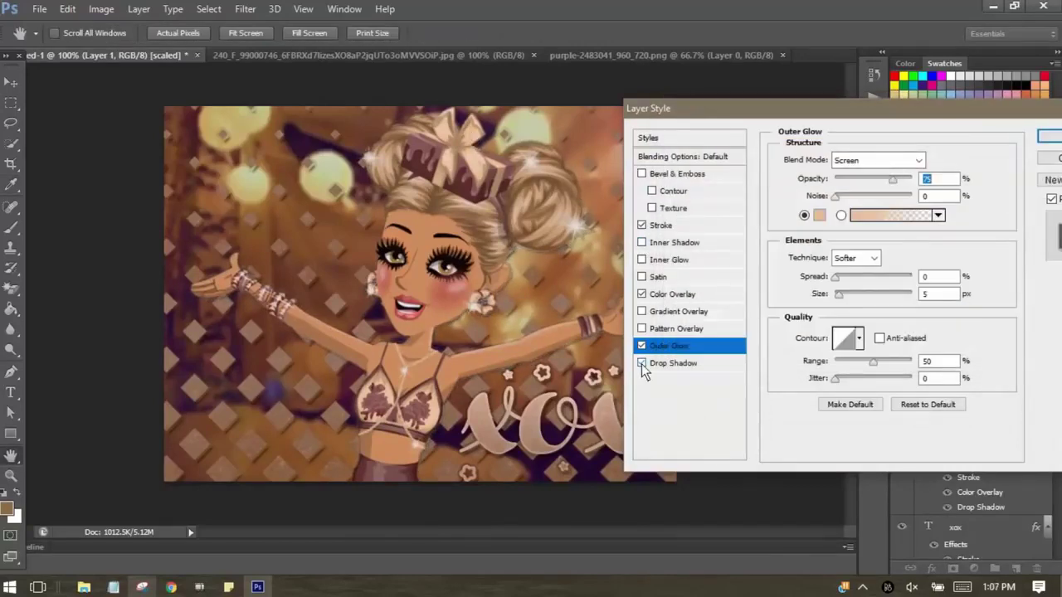
{"action": "left_click", "coordinate": [1047, 135]}
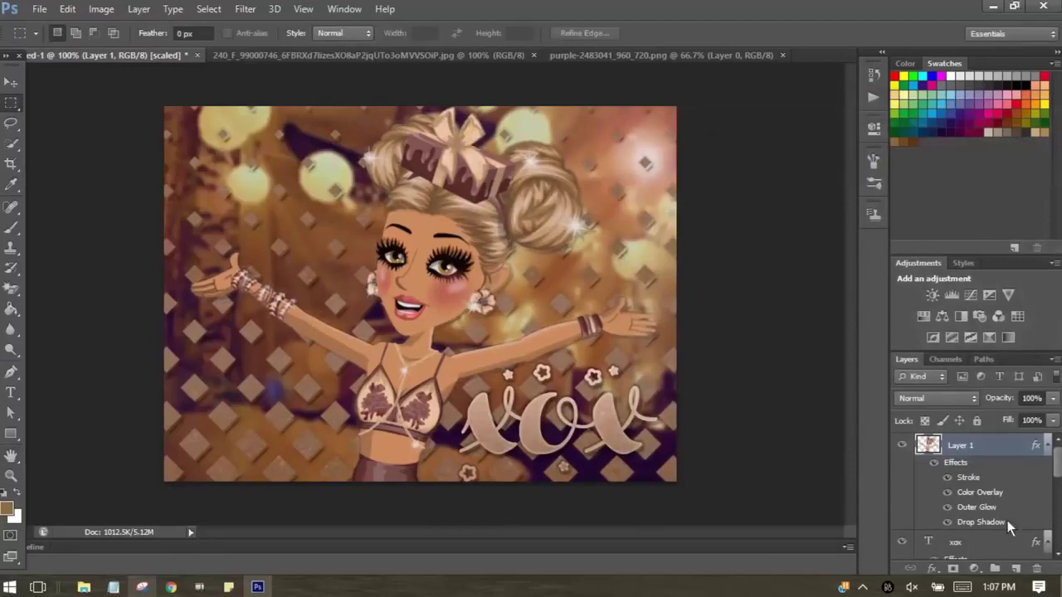
Review the xox title's Gradient Overlay blend mode without changing it, then select the diamond pattern layer
{"action": "left_click", "coordinate": [954, 542]}
{"action": "left_click", "coordinate": [931, 569]}
{"action": "left_click", "coordinate": [963, 517]}
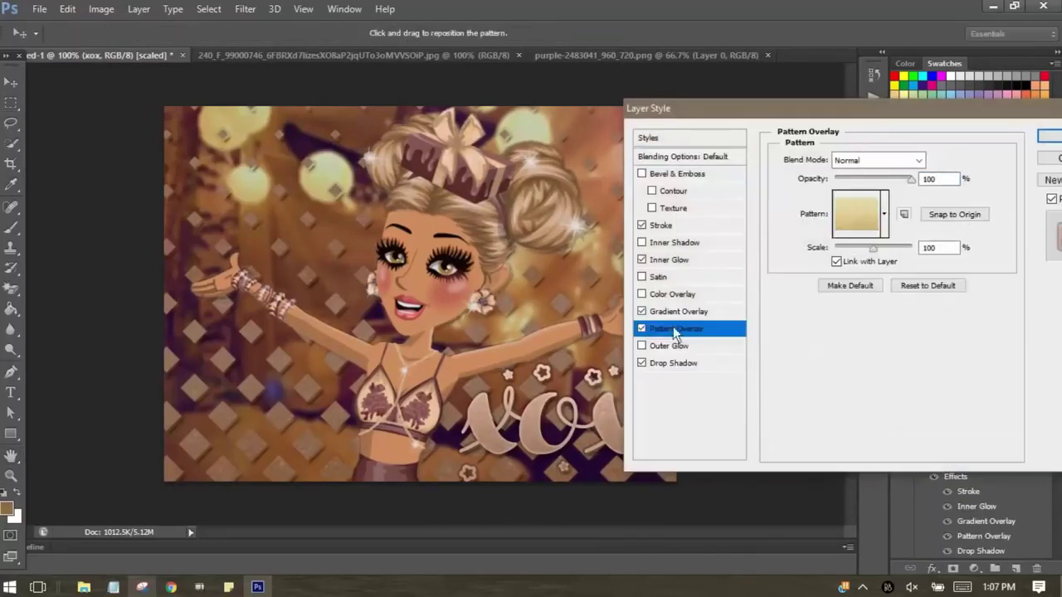
{"action": "left_click", "coordinate": [679, 311]}
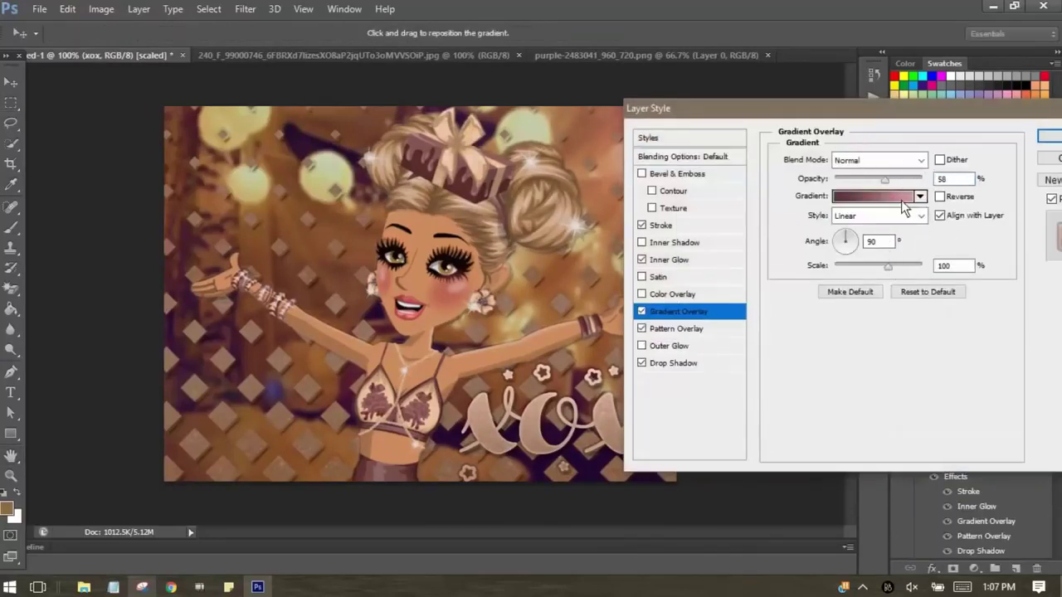
{"action": "left_click", "coordinate": [880, 160]}
{"action": "left_click", "coordinate": [882, 220]}
{"action": "left_click", "coordinate": [1047, 135]}
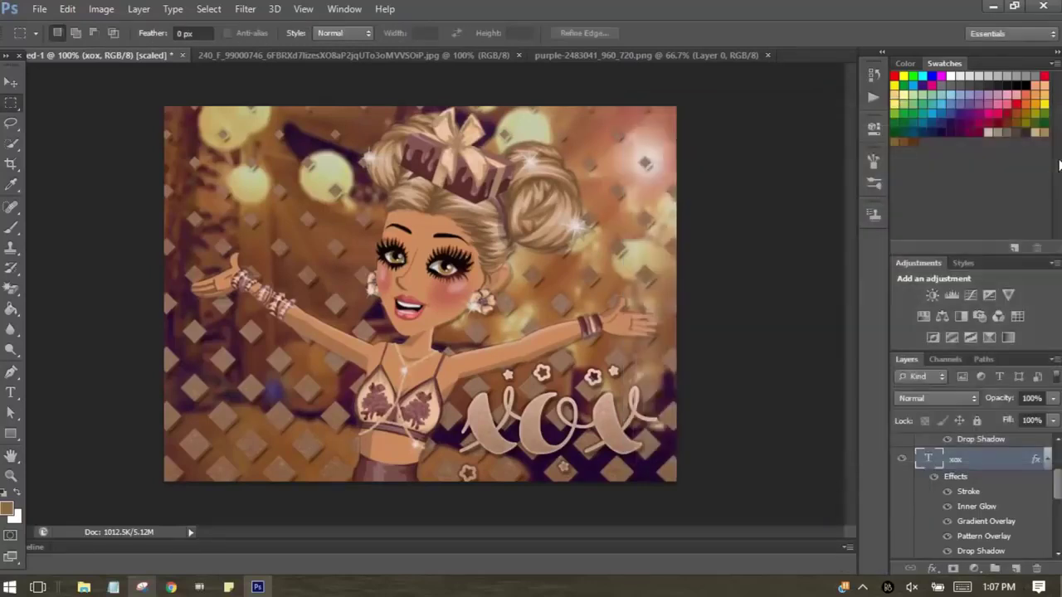
{"action": "scroll", "coordinate": [970, 498], "scroll_direction": "down", "scroll_amount": 2}
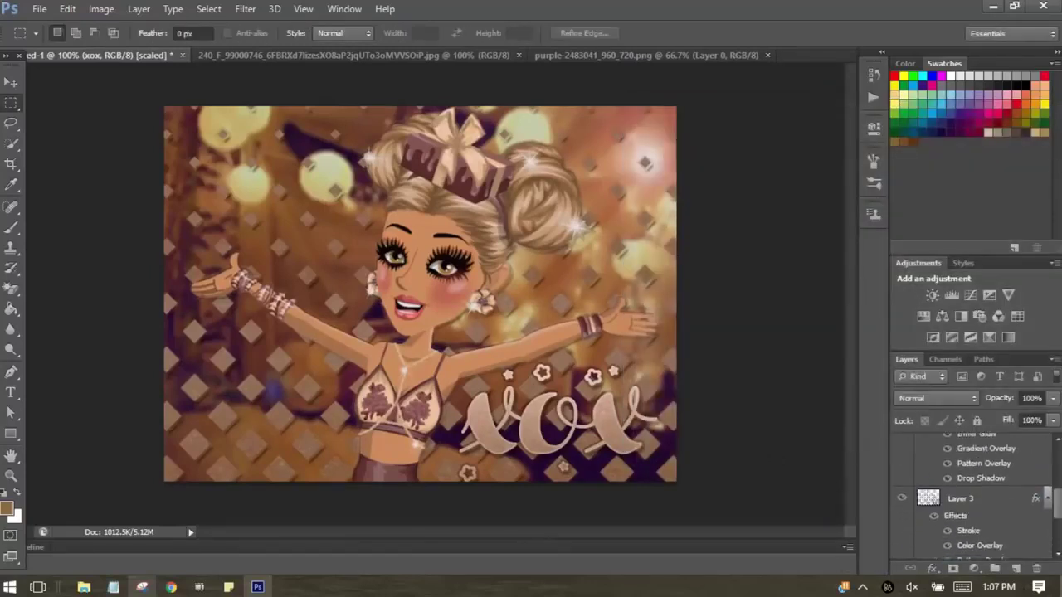
{"action": "left_click", "coordinate": [962, 474]}
{"action": "left_click", "coordinate": [245, 9]}
{"action": "left_click", "coordinate": [161, 106]}
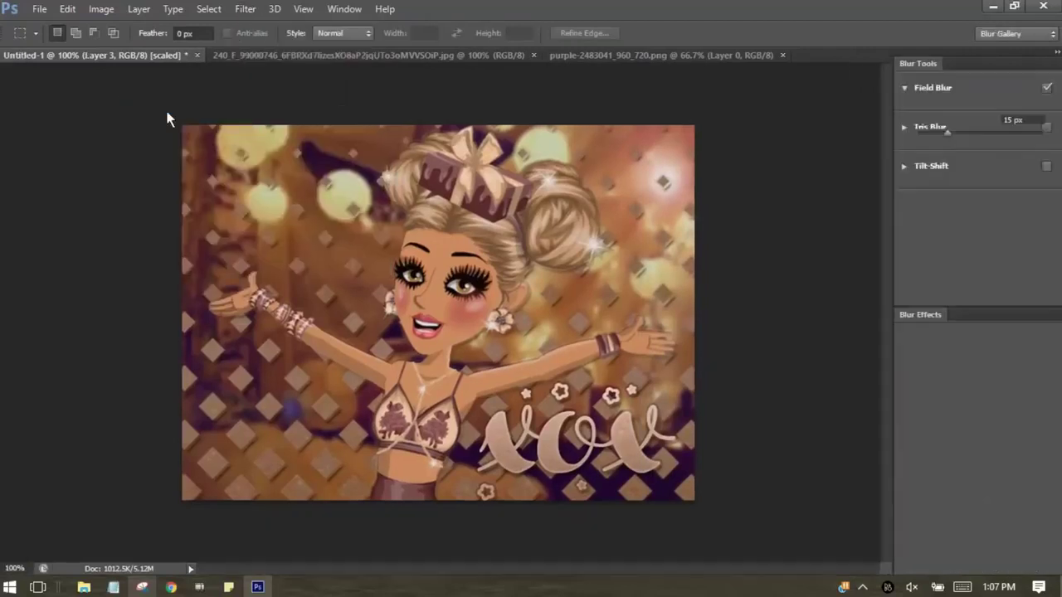
{"action": "left_click_drag", "start_coordinate": [939, 132], "coordinate": [926, 134]}
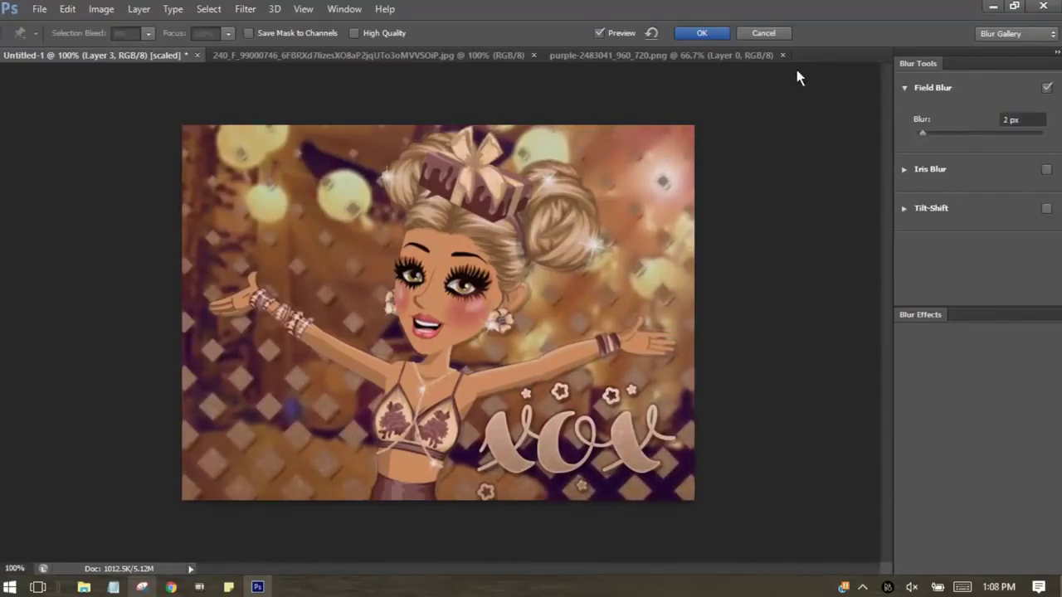
{"action": "left_click", "coordinate": [702, 33]}
{"action": "left_click", "coordinate": [244, 8]}
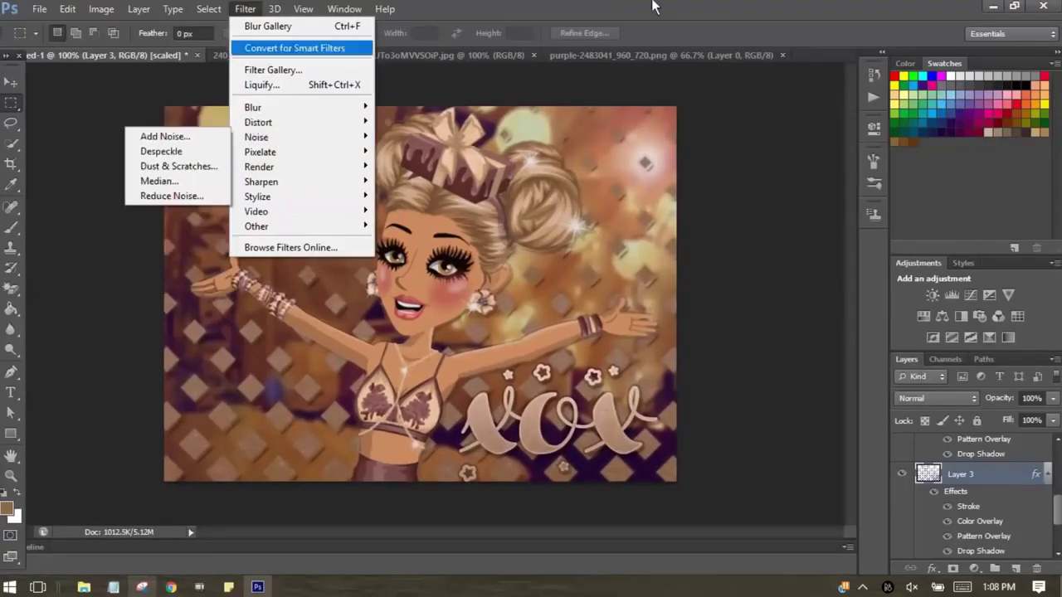
{"action": "left_click", "coordinate": [744, 330]}
{"action": "scroll", "coordinate": [964, 445], "scroll_direction": "up", "scroll_amount": 3}
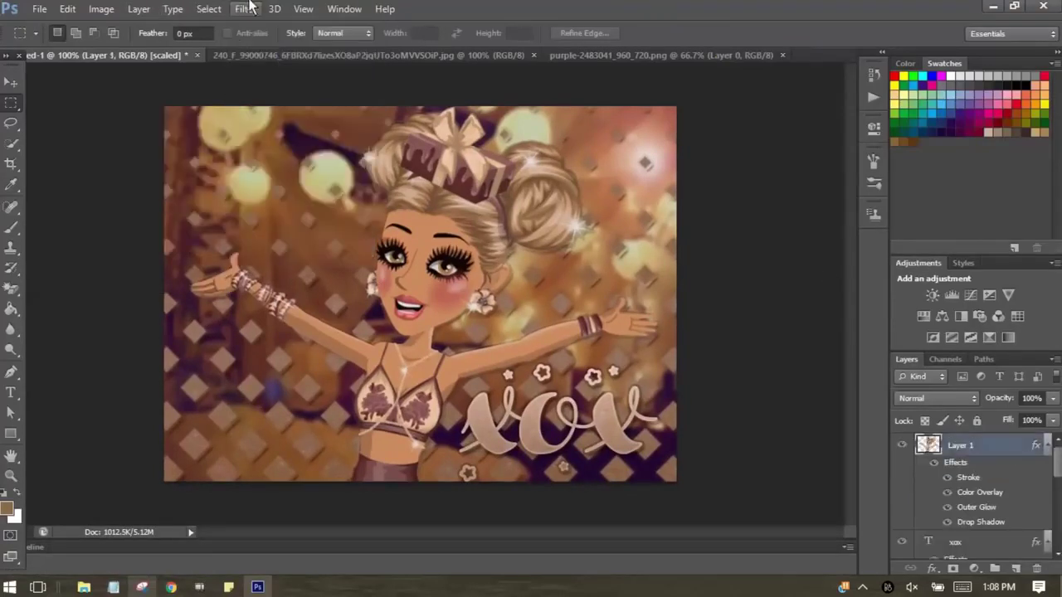
{"action": "left_click", "coordinate": [138, 9]}
{"action": "key", "text": "alt+Tab"}
{"action": "key", "text": "ctrl+a"}
{"action": "type", "text": "okay, now so"}
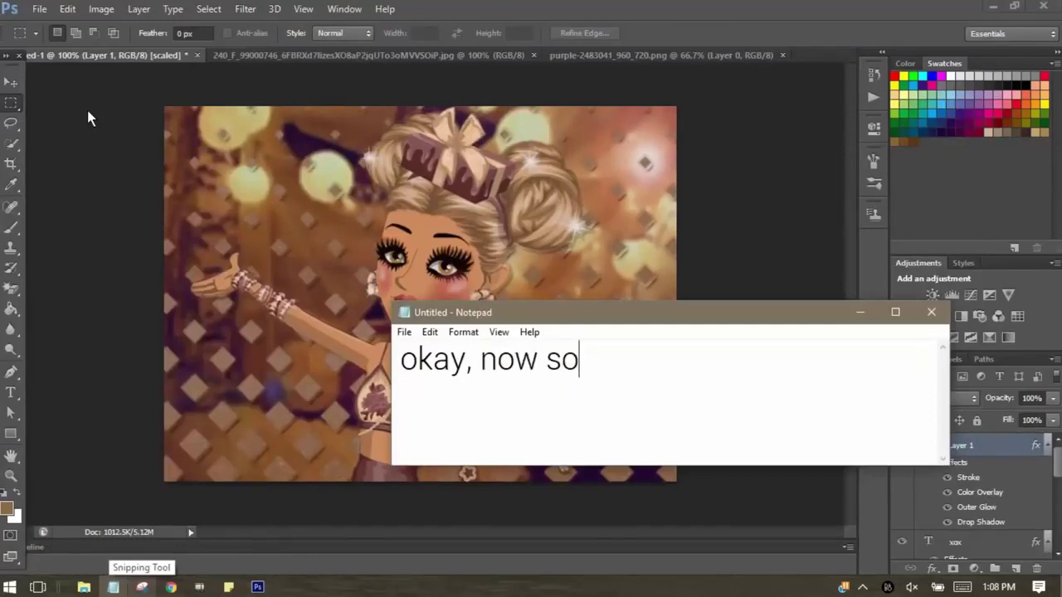
{"action": "type", "text": "me basic things"}
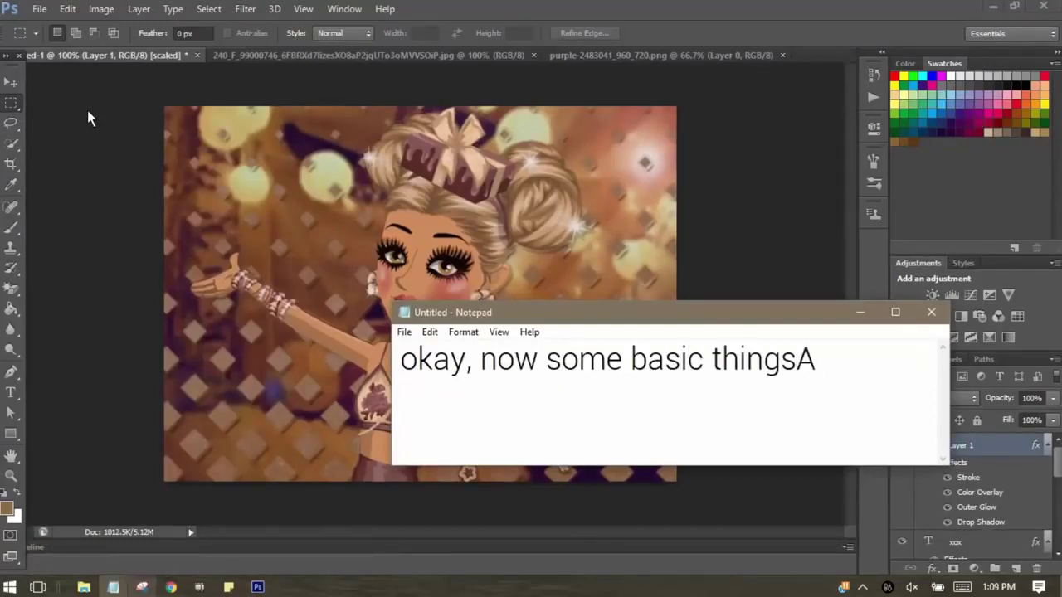
{"action": "key", "text": "ctrl+a"}
{"action": "type", "text": "how to deleted"}
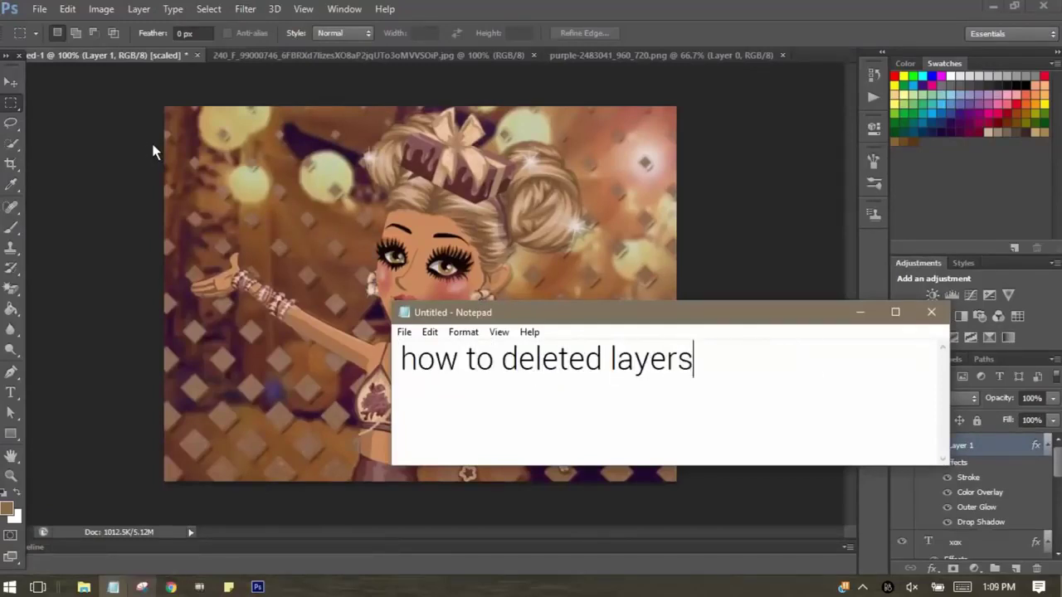
{"action": "mouse_move", "coordinate": [606, 319]}
{"action": "left_mouse_down"}
{"action": "mouse_move", "coordinate": [397, 227]}
{"action": "mouse_move", "coordinate": [317, 236]}
{"action": "left_mouse_up"}
{"action": "key", "text": "ctrl+a"}
{"action": "type", "text": "left"}
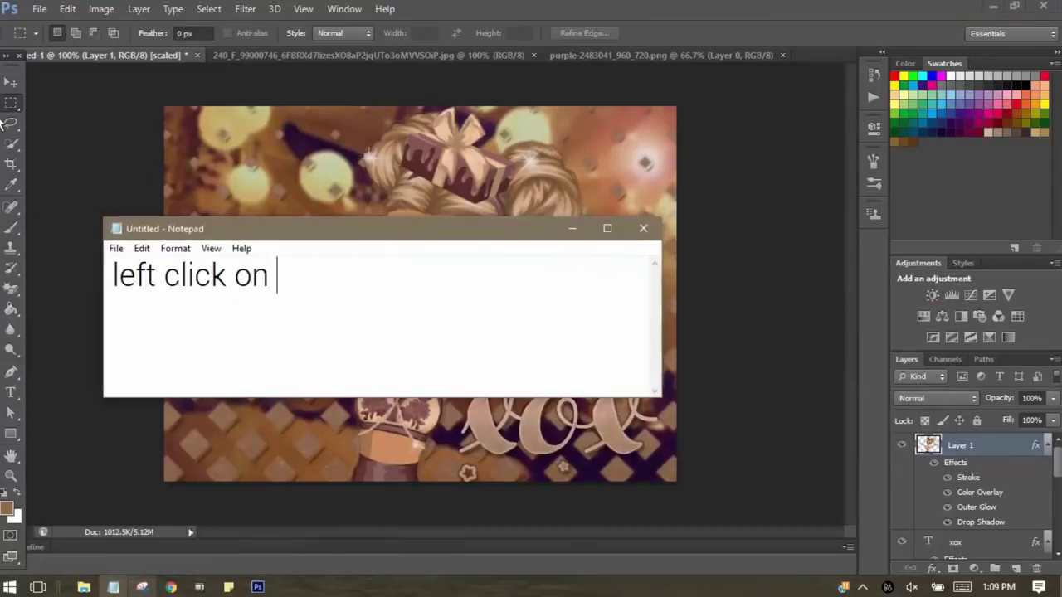
{"action": "type", "text": "the layer you want to delete and press delete"}
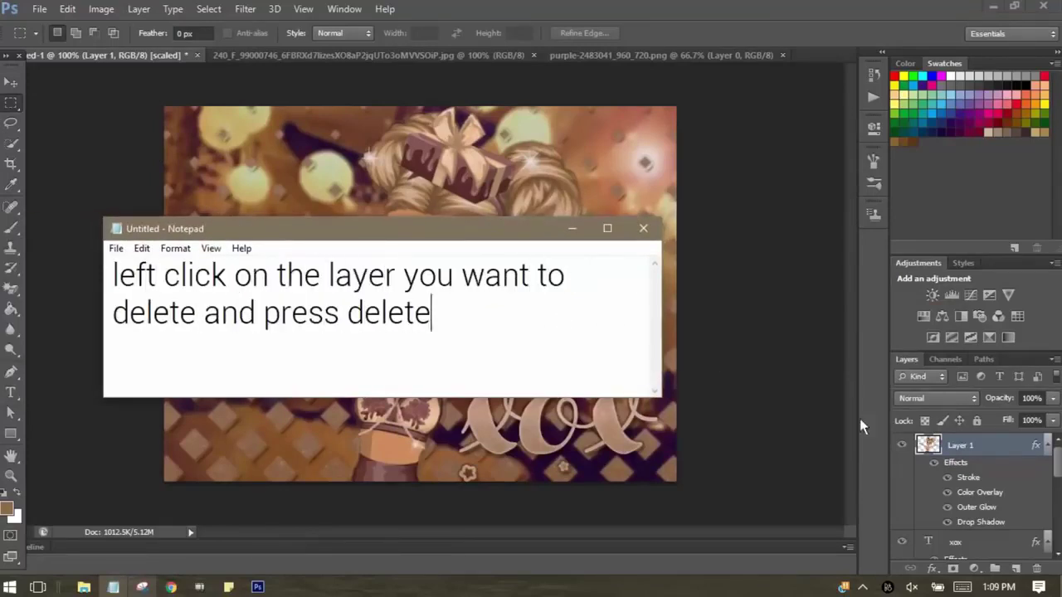
{"action": "left_click", "coordinate": [962, 448]}
{"action": "right_click", "coordinate": [961, 450]}
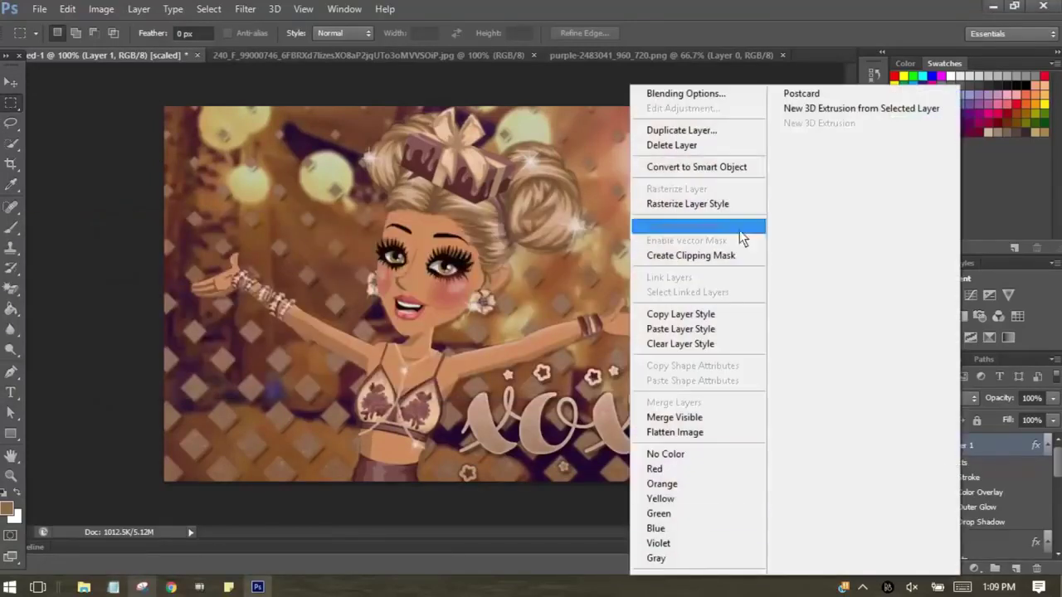
{"action": "key", "text": "Escape"}
{"action": "left_click", "coordinate": [113, 589]}
{"action": "key", "text": "ctrl+a"}
{"action": "type", "text": "f"}
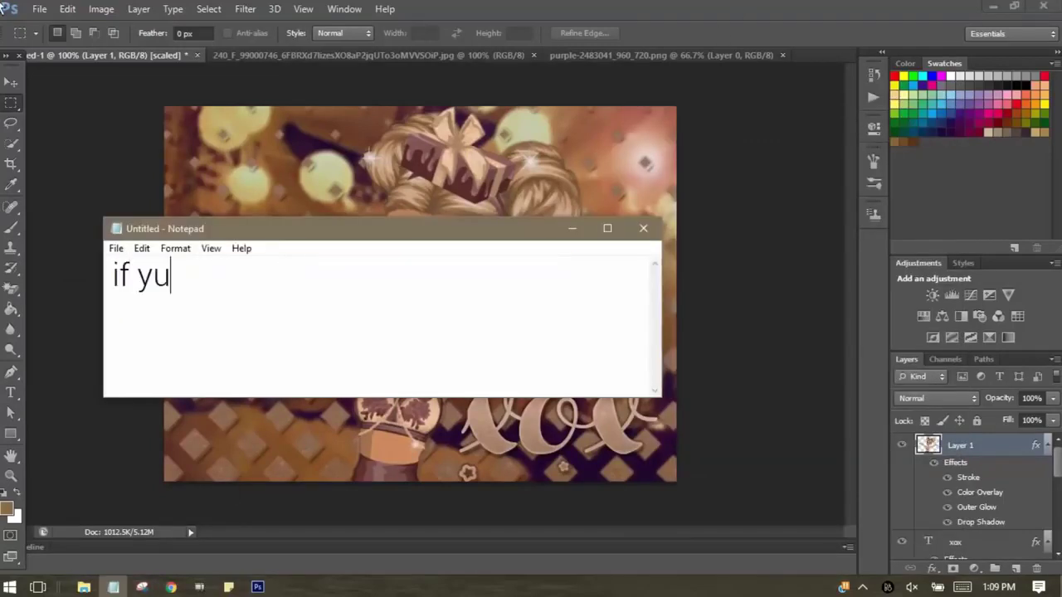
{"action": "type", "text": " you want to hide a layer, press on the eye"}
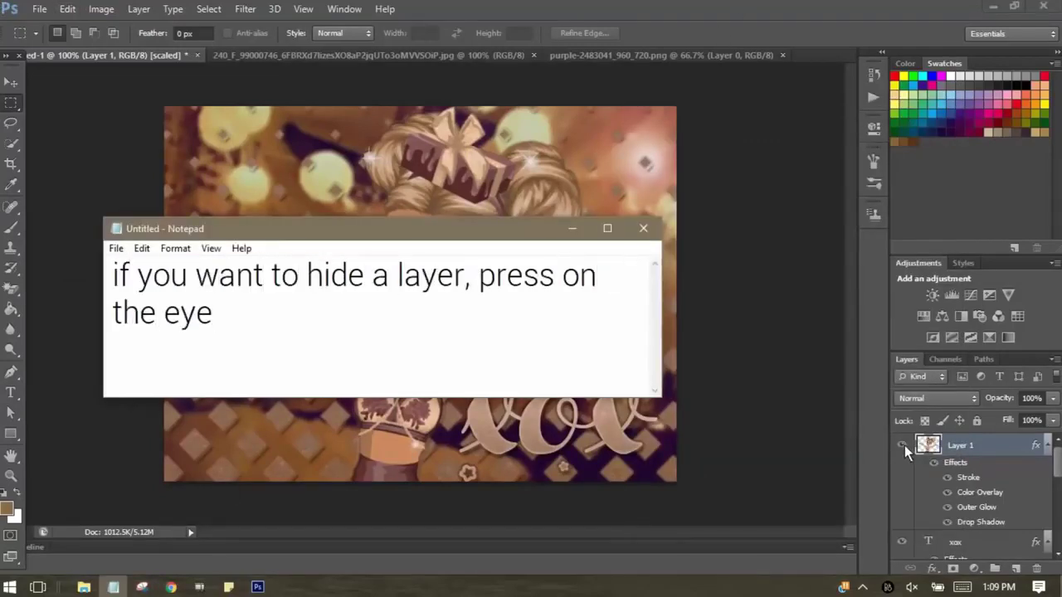
{"action": "left_click", "coordinate": [902, 446]}
{"action": "left_click", "coordinate": [902, 445]}
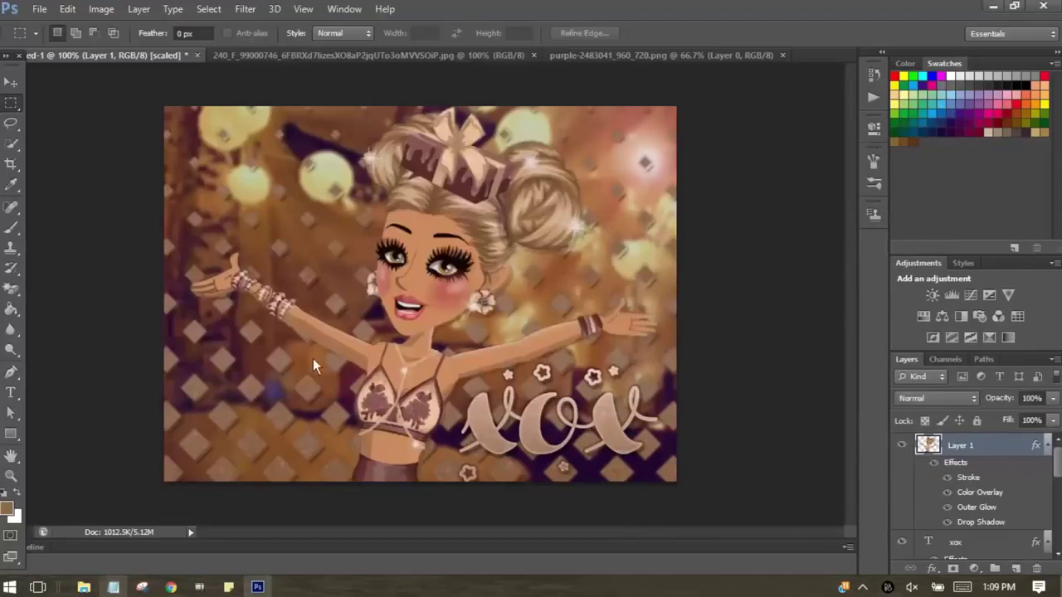
{"action": "left_click", "coordinate": [113, 587]}
{"action": "key", "text": "ctrl+a"}
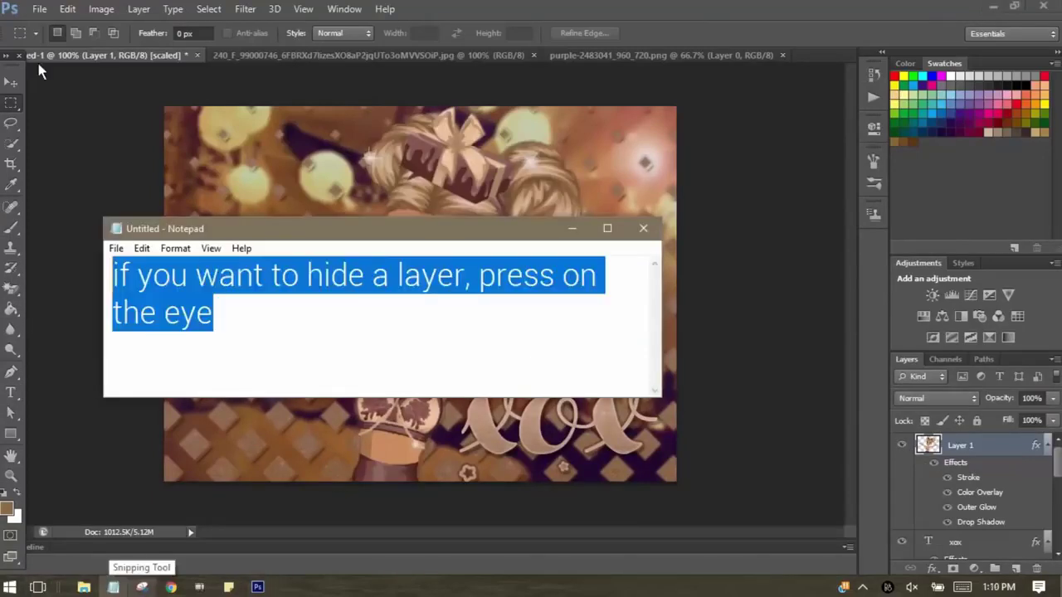
{"action": "type", "text": "to add a new layer, go"}
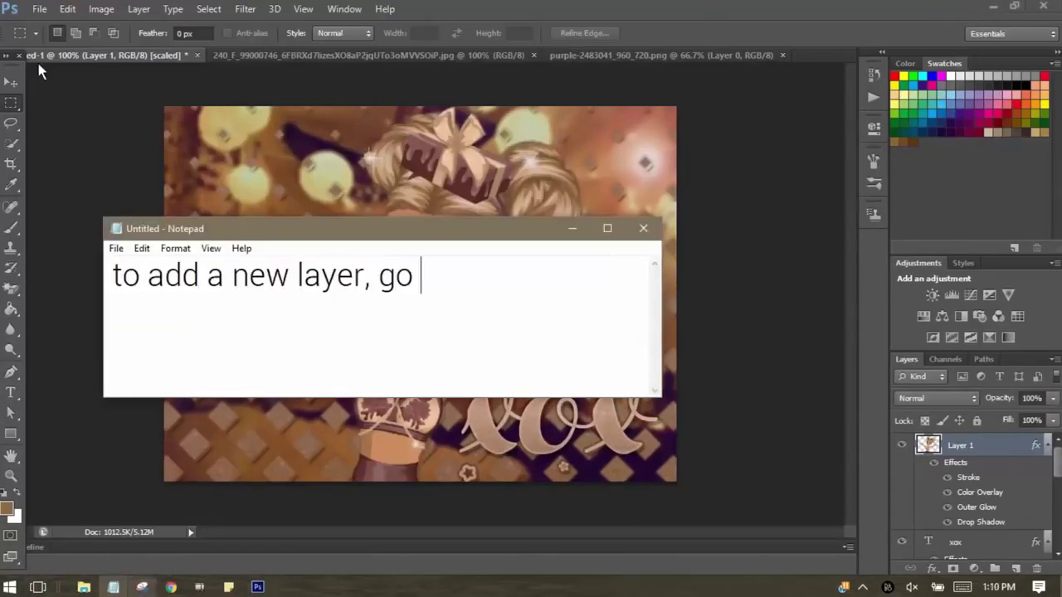
{"action": "type", "text": "to layer an"}
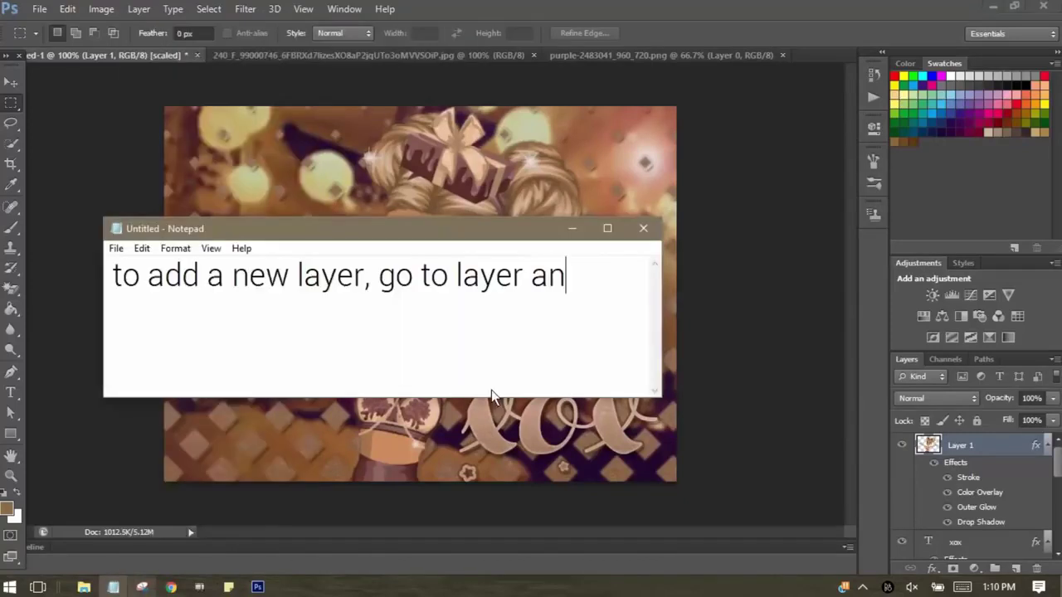
{"action": "type", "text": "d press new"}
Add an empty Layer 4, find the Filter Gallery won't run on it, and delete it
{"action": "left_click", "coordinate": [384, 8]}
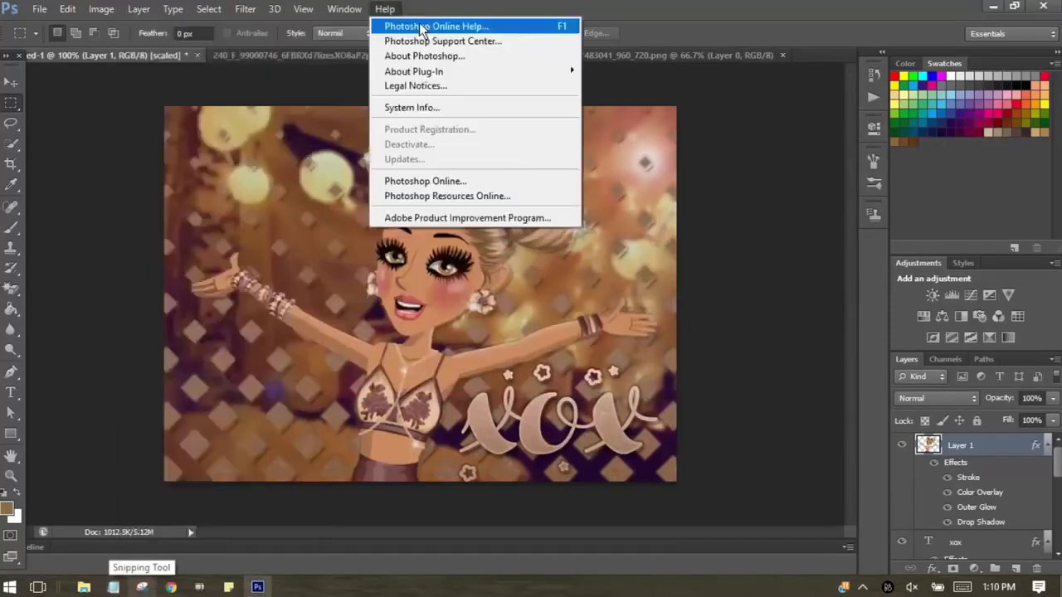
{"action": "left_click", "coordinate": [346, 26]}
{"action": "left_click", "coordinate": [671, 180]}
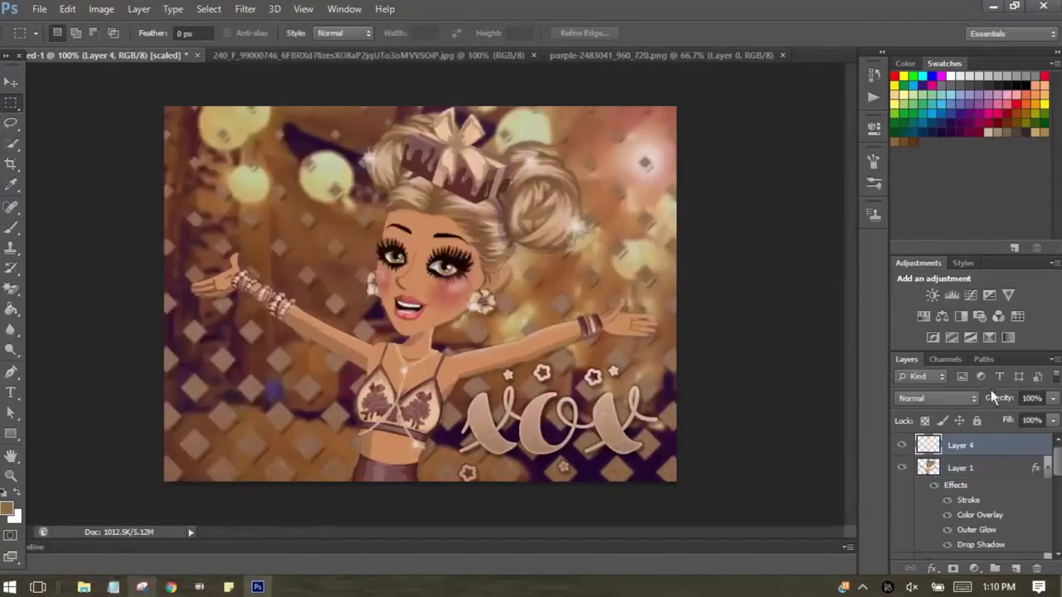
{"action": "left_click", "coordinate": [246, 8]}
{"action": "left_click", "coordinate": [272, 72]}
{"action": "left_click", "coordinate": [541, 222]}
{"action": "double_click", "coordinate": [963, 440]}
{"action": "key", "text": "Escape"}
{"action": "right_click", "coordinate": [950, 452]}
{"action": "left_click", "coordinate": [701, 146]}
Add a brown #8d6a47 Solid Color fill layer, Color Fill 1, at 25% opacity
{"action": "left_click", "coordinate": [138, 8]}
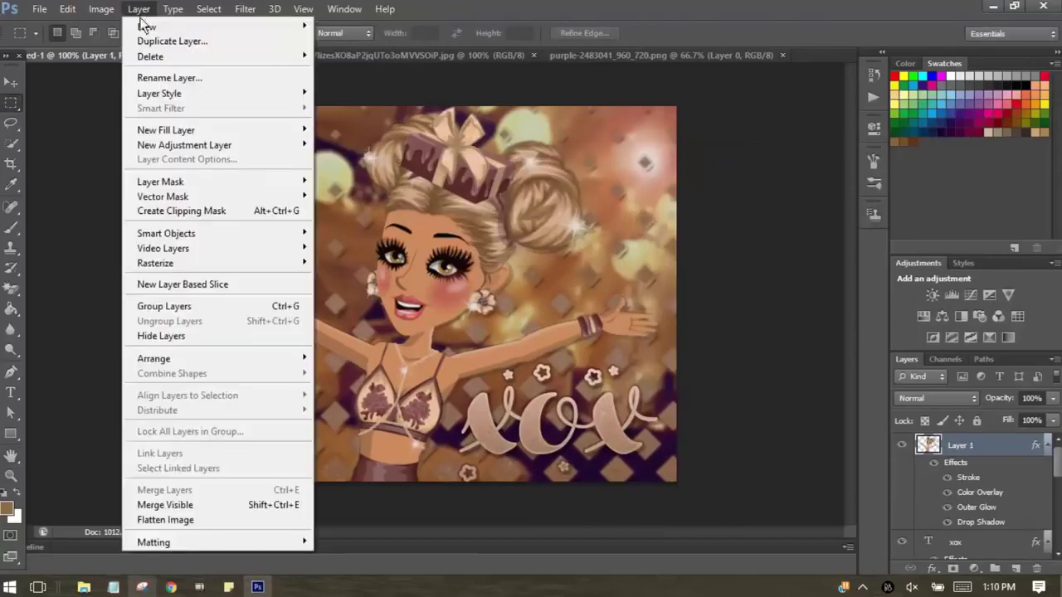
{"action": "left_click", "coordinate": [108, 130]}
{"action": "left_click", "coordinate": [650, 175]}
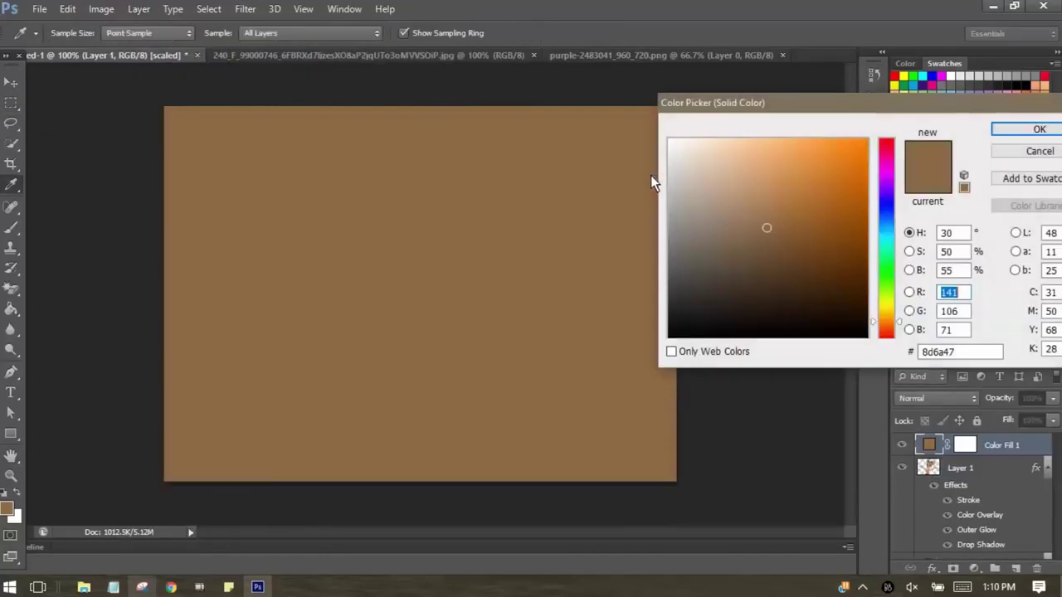
{"action": "left_click", "coordinate": [1021, 130]}
{"action": "left_click_drag", "start_coordinate": [1052, 399], "coordinate": [979, 415]}
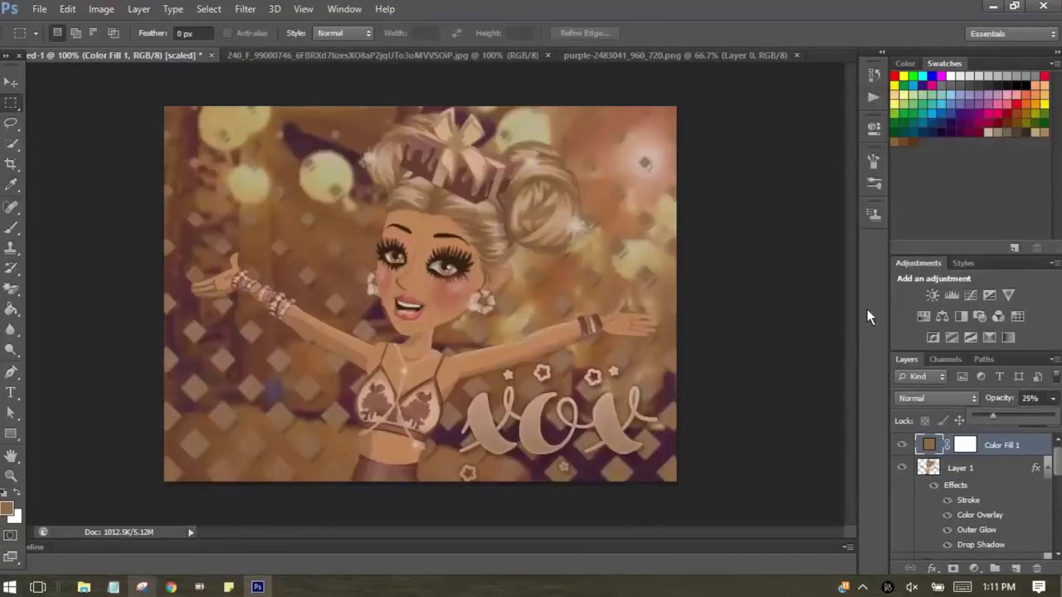
{"action": "left_click", "coordinate": [245, 8]}
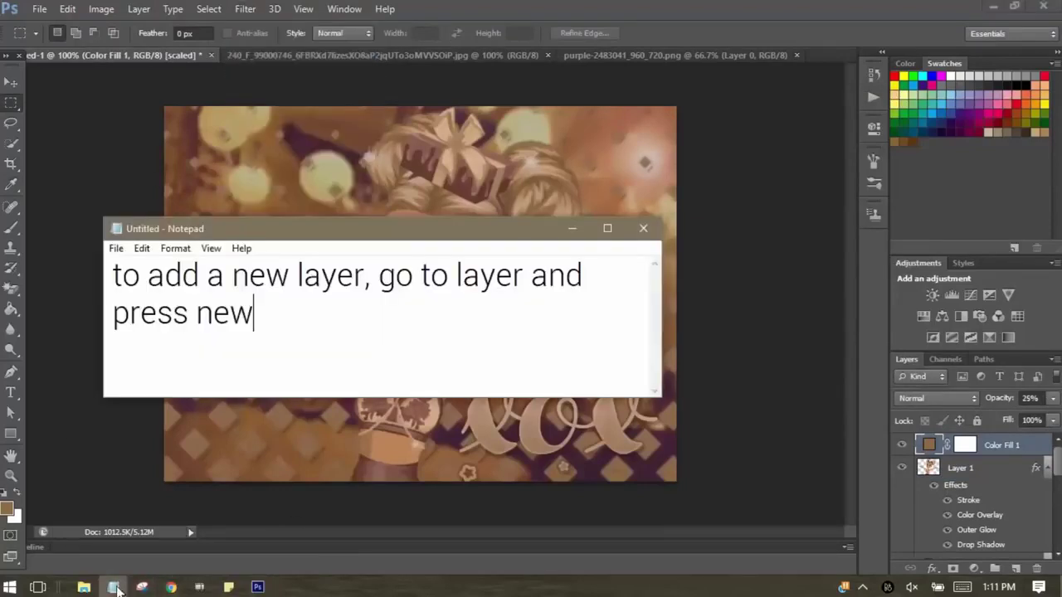
Replace the note text with 'for anything. thumbwasn't too'
{"action": "type", "text": "my sad e"}
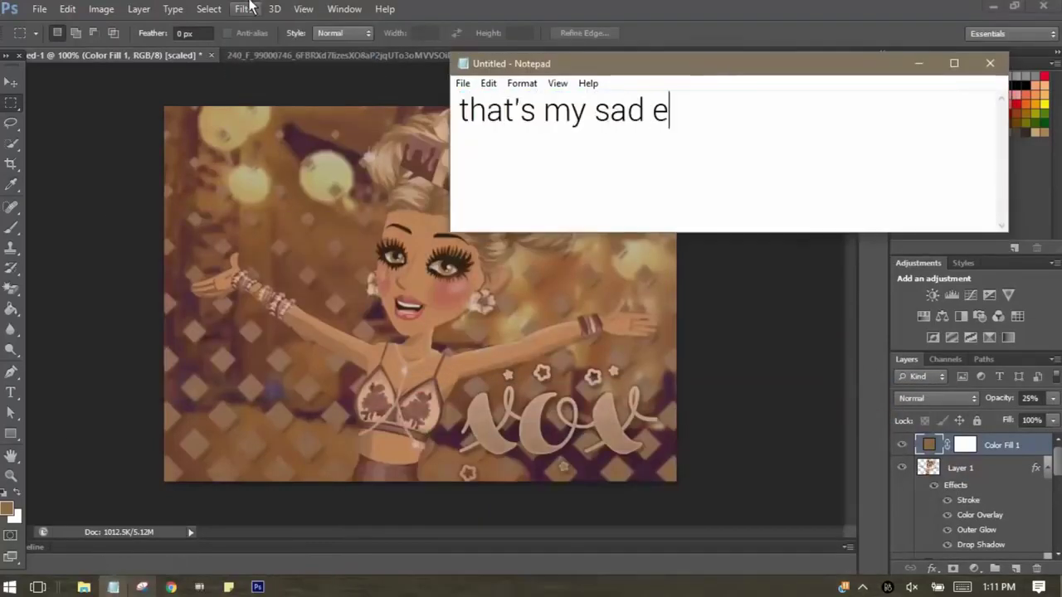
{"action": "type", "text": " for an edit"}
{"action": "key", "text": "ctrl+a"}
{"action": "key", "text": "BackSpace"}
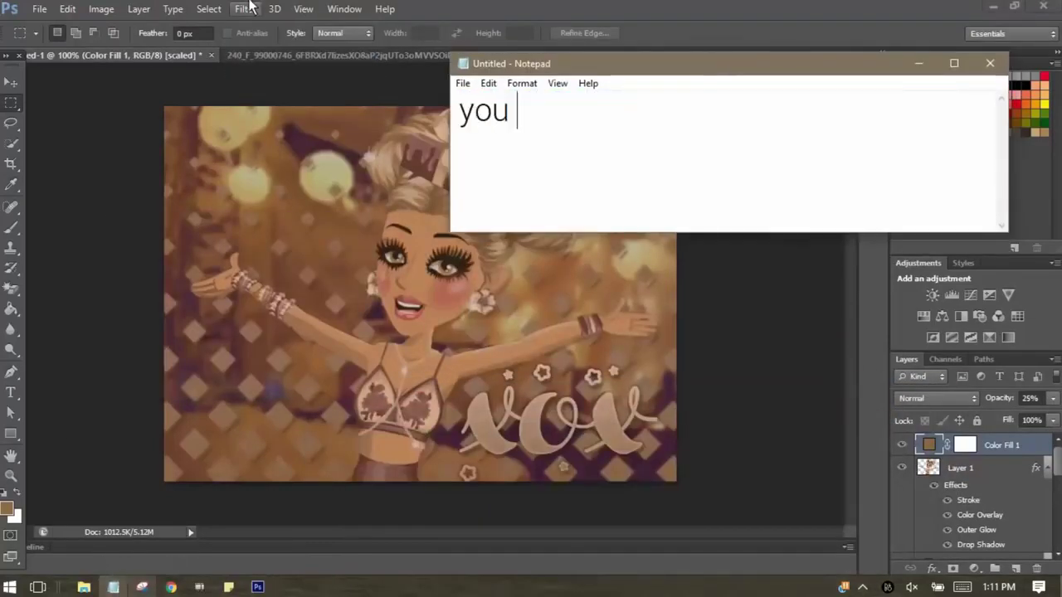
{"action": "type", "text": "for anythi"}
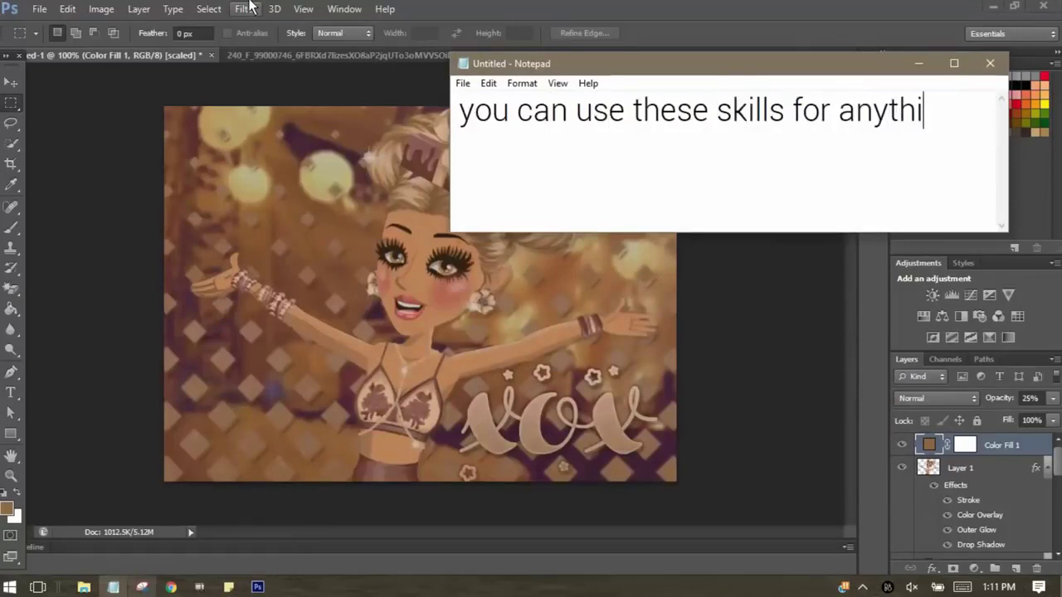
{"action": "type", "text": "ng. thumbnails, channel art, edits, e"}
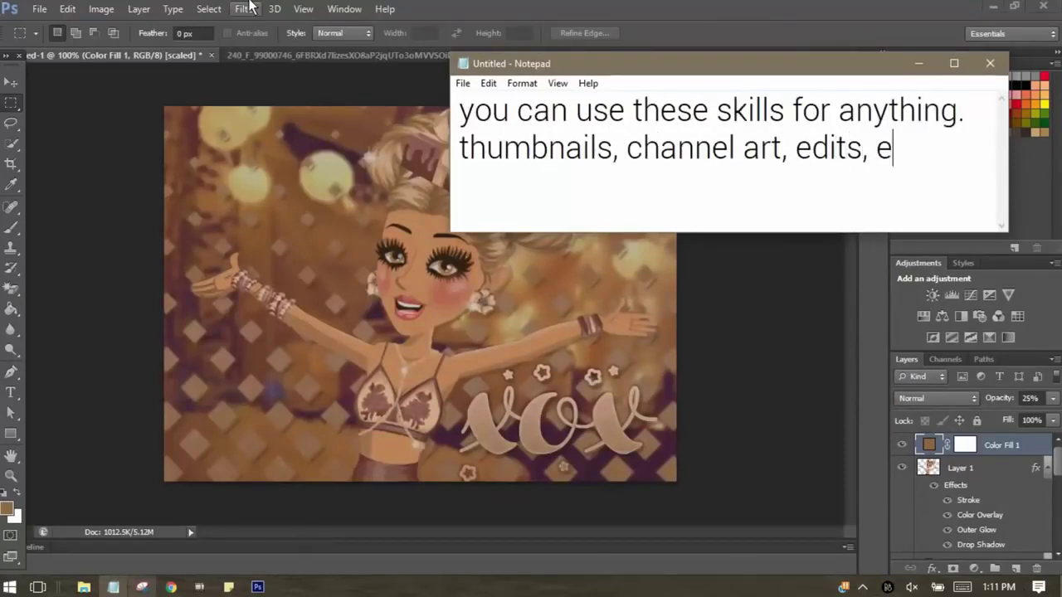